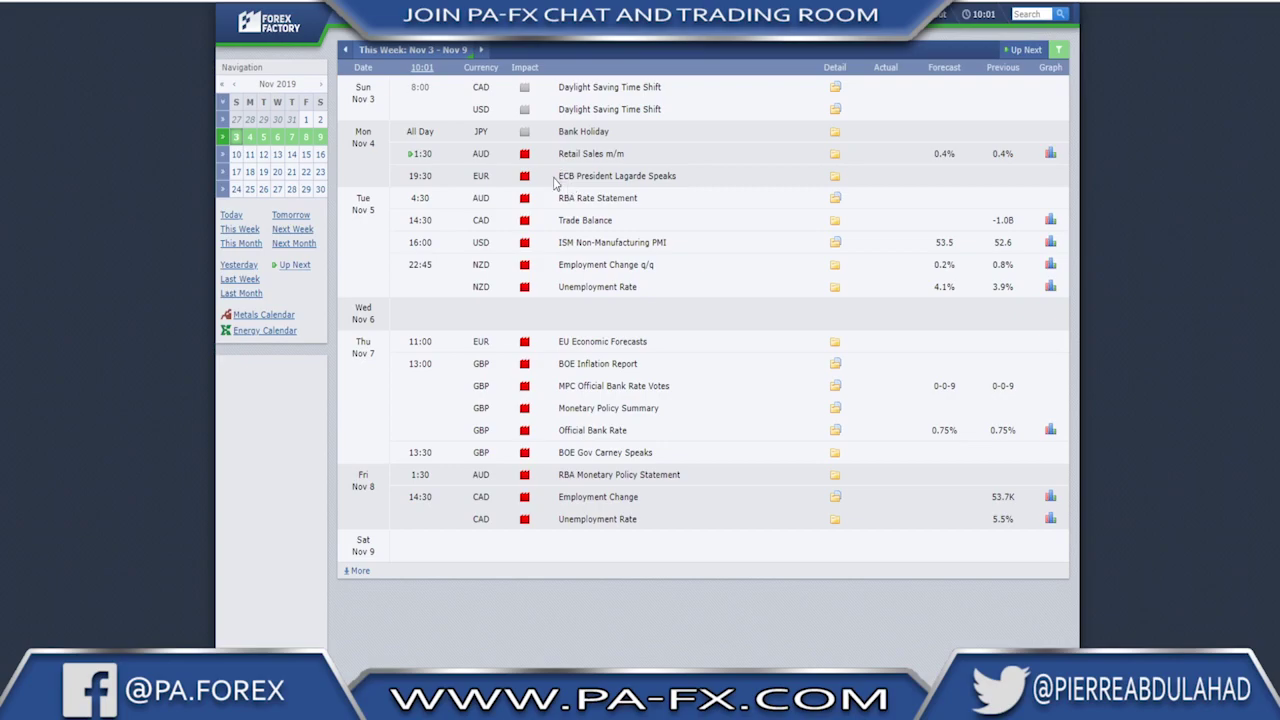
Examine the ECB President Lagarde Speaks event in the weekly economic calendar
drag(559, 176, 679, 184)
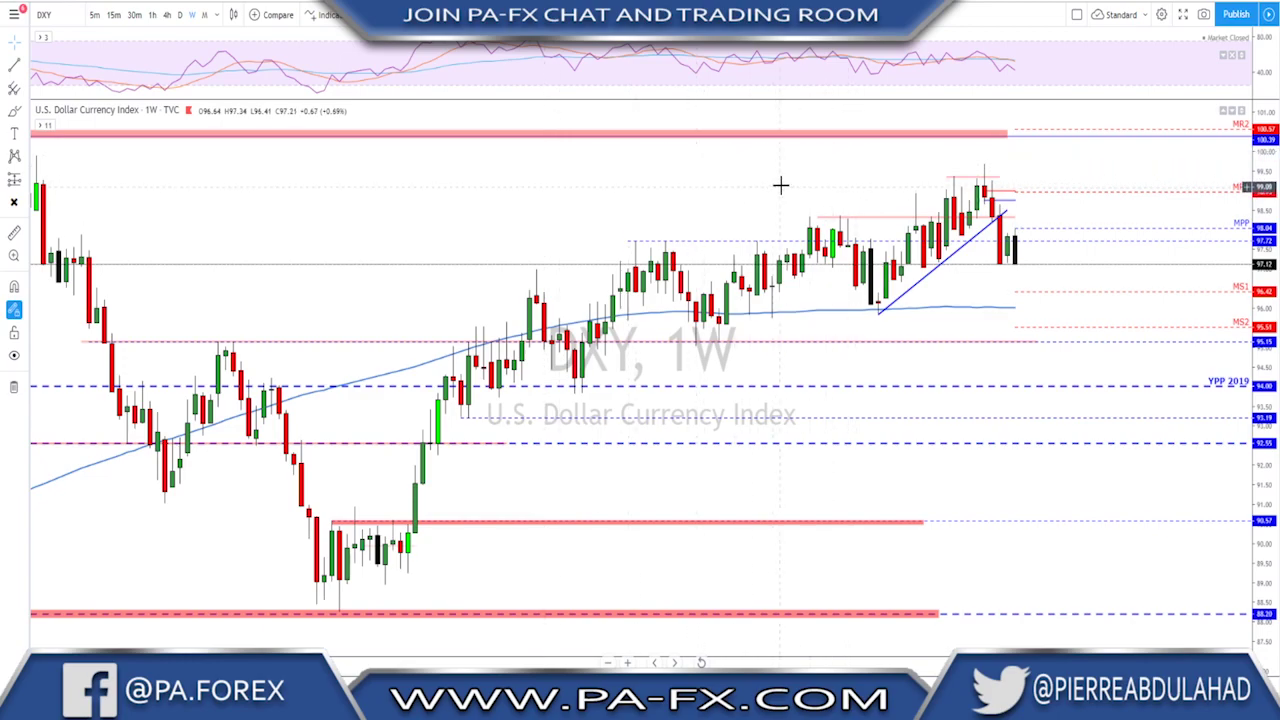
Brush a freehand stroke along the latest decline on the weekly DXY chart in TradingView, and delete the stroke
scroll(784, 188, up, 1)
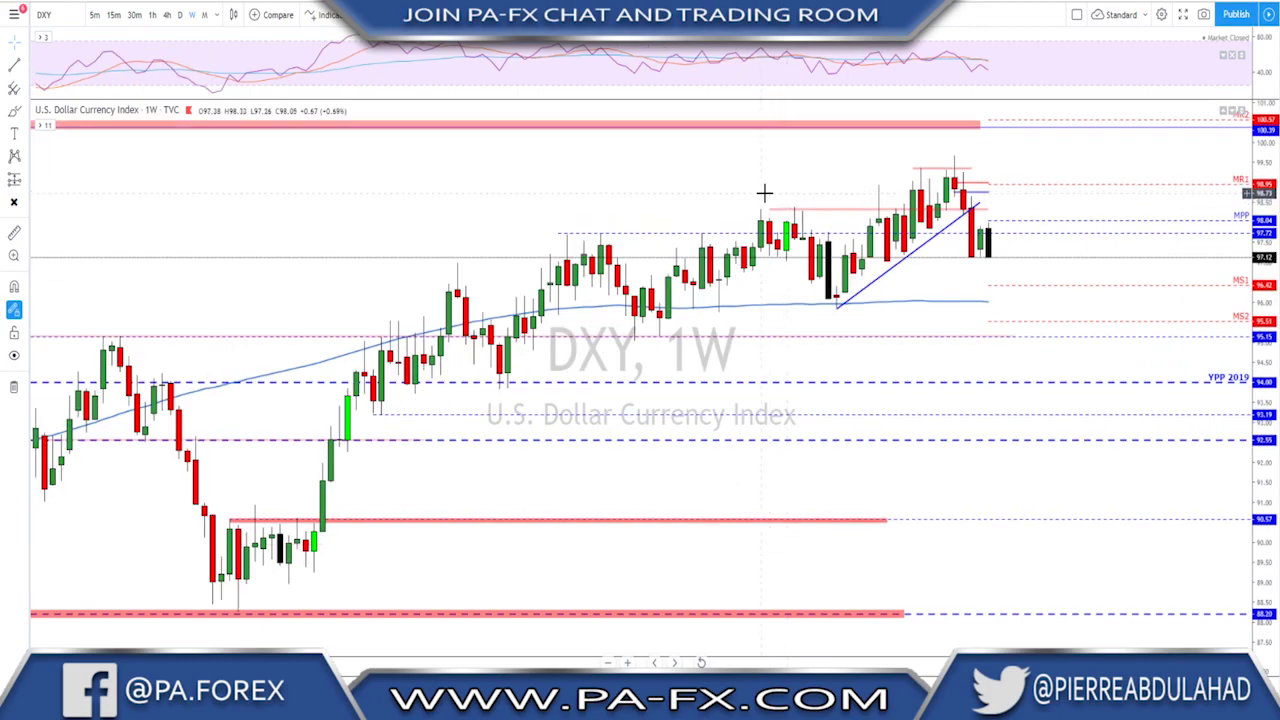
scroll(763, 190, down, 1)
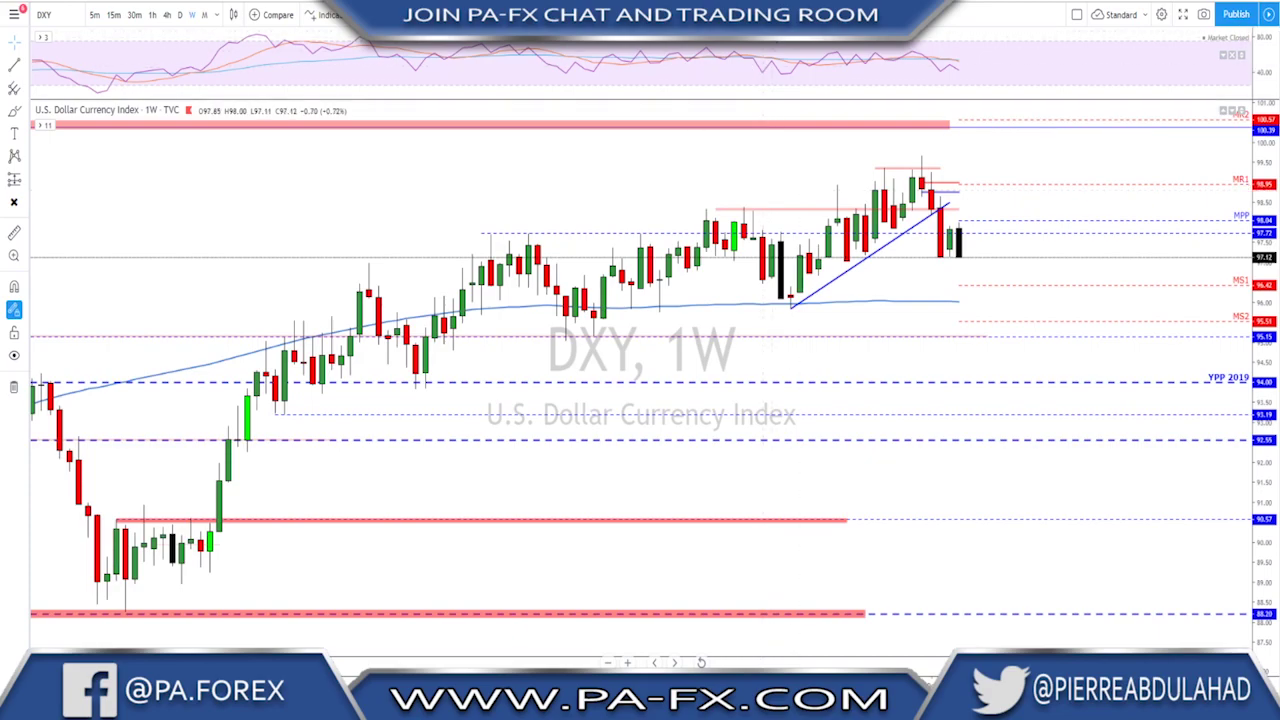
key(alt+h)
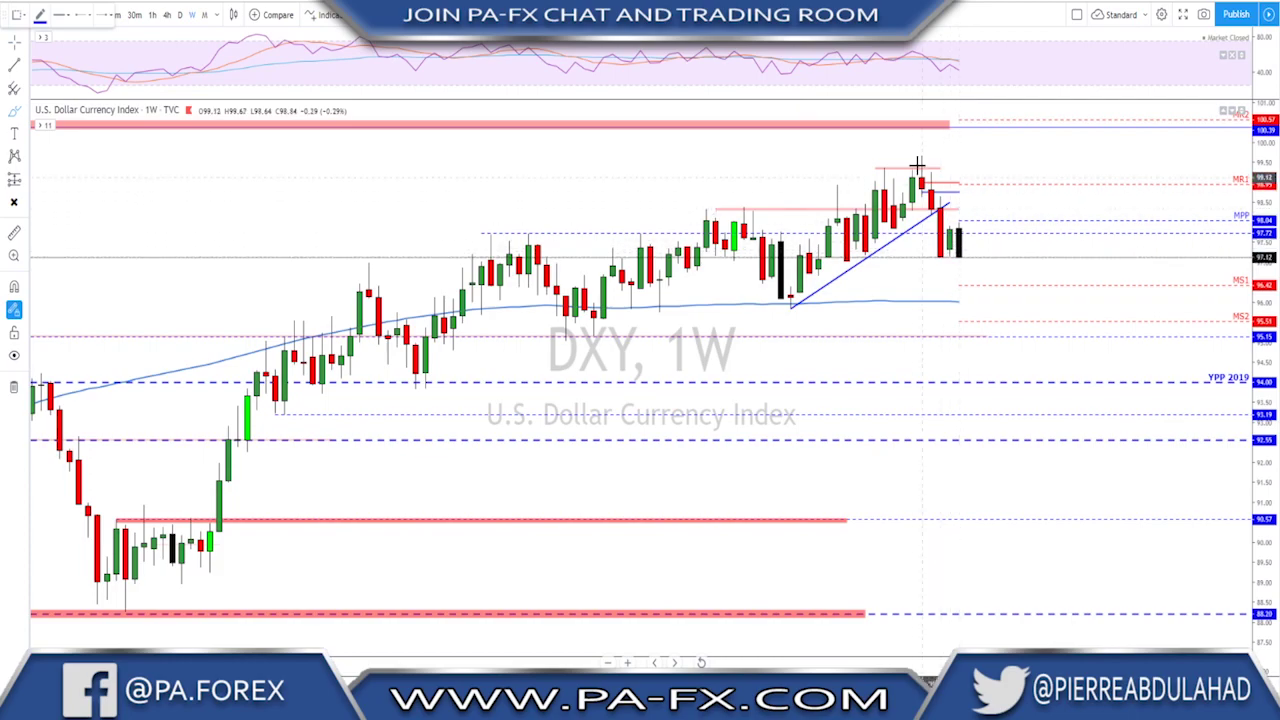
drag(921, 180, 942, 260)
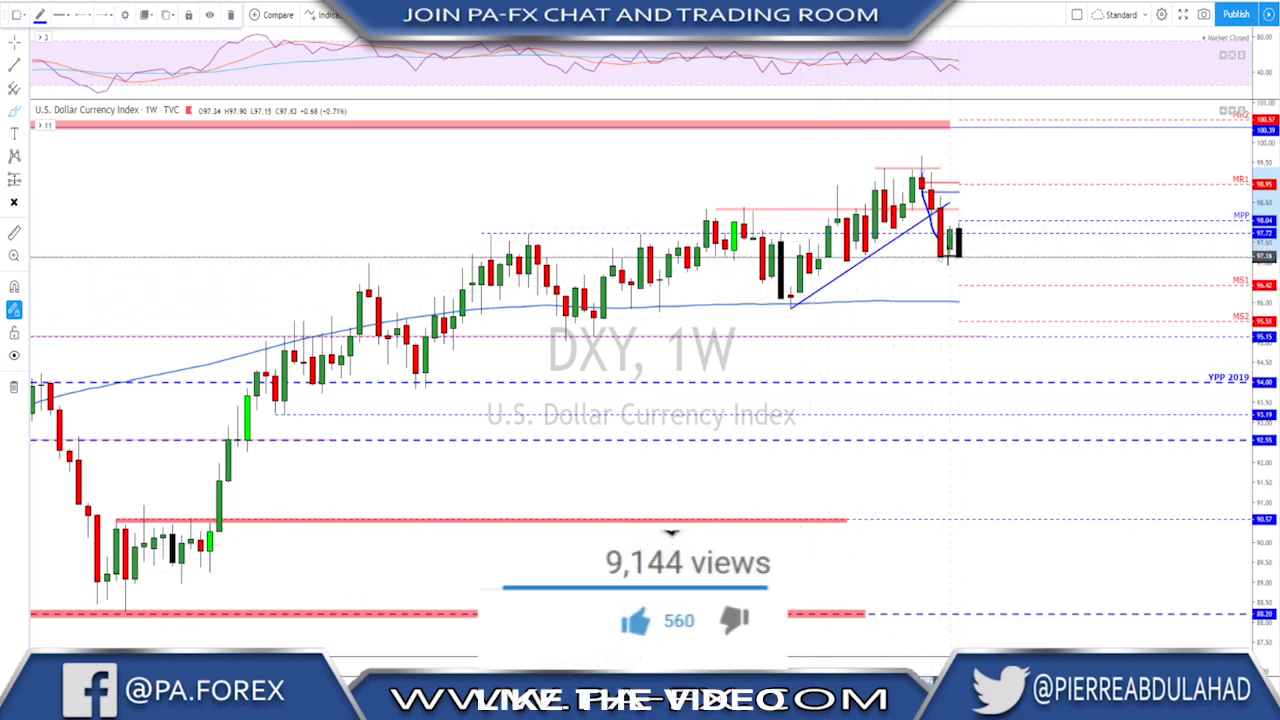
key(Delete)
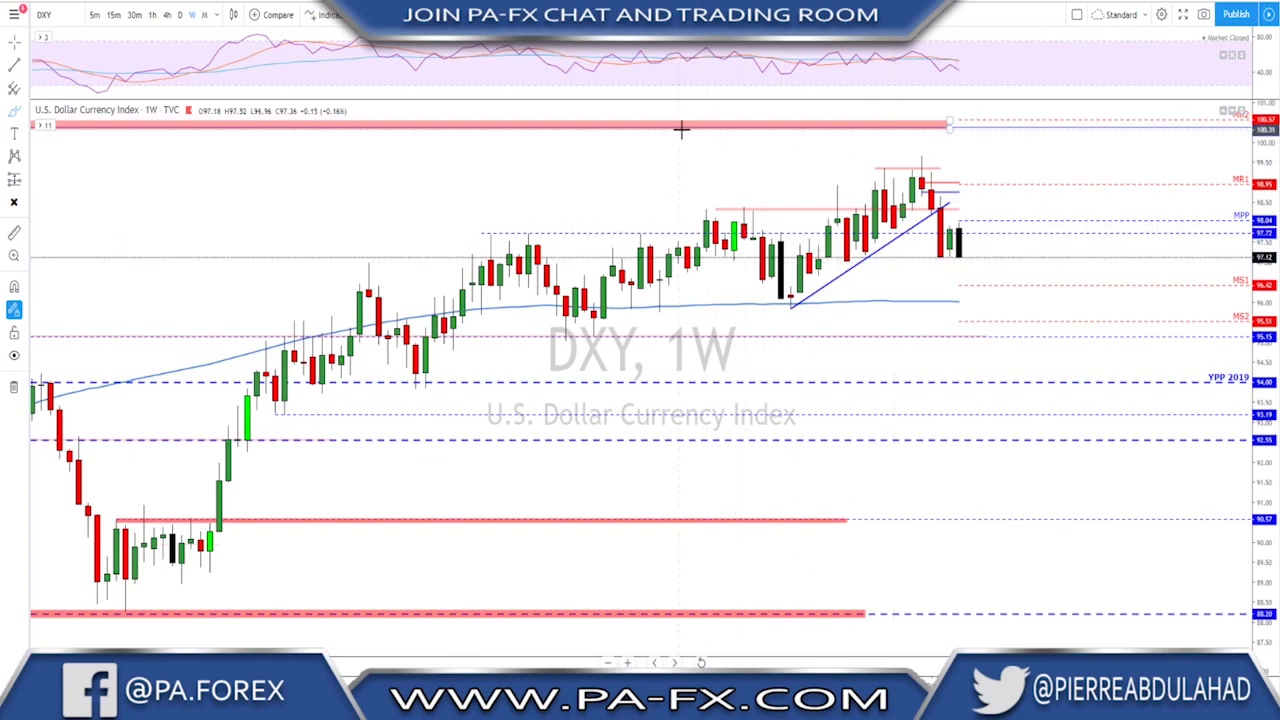
Set the DXY chart to the daily timeframe and circle the latest swing high just below the monthly pivot
click(180, 15)
scroll(1089, 223, up, 4)
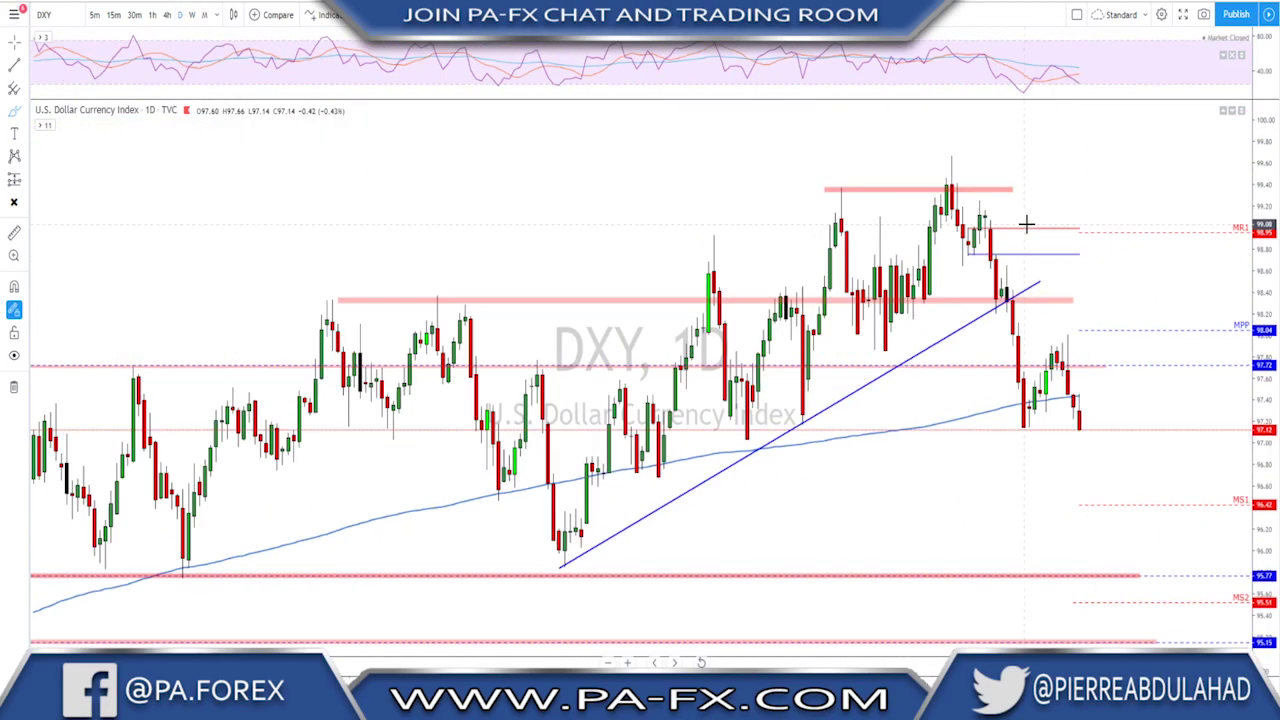
mouse_move(1098, 284)
mouse_down()
mouse_move(1092, 302)
mouse_move(1098, 285)
mouse_up()
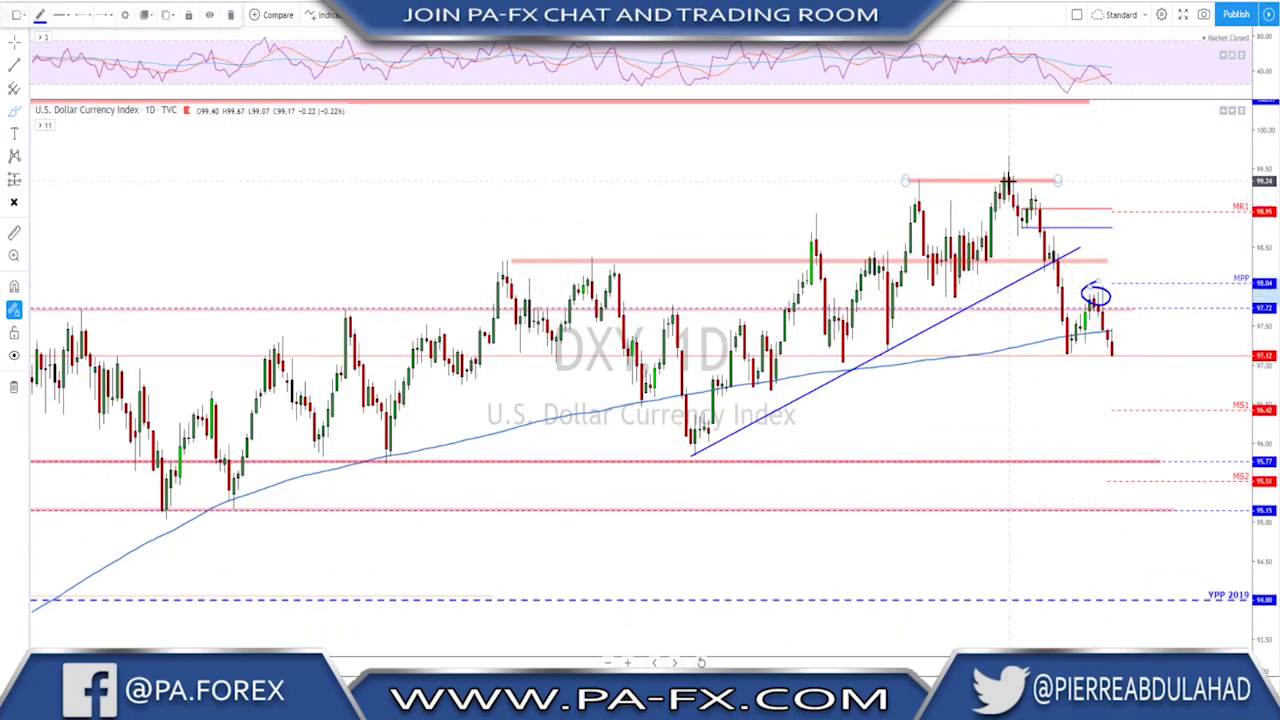
Trace the decline and its pullbacks from the highest peak with brush strokes, and undo all brush marks
mouse_move(1005, 175)
mouse_down()
mouse_move(1045, 245)
mouse_move(1068, 342)
mouse_up()
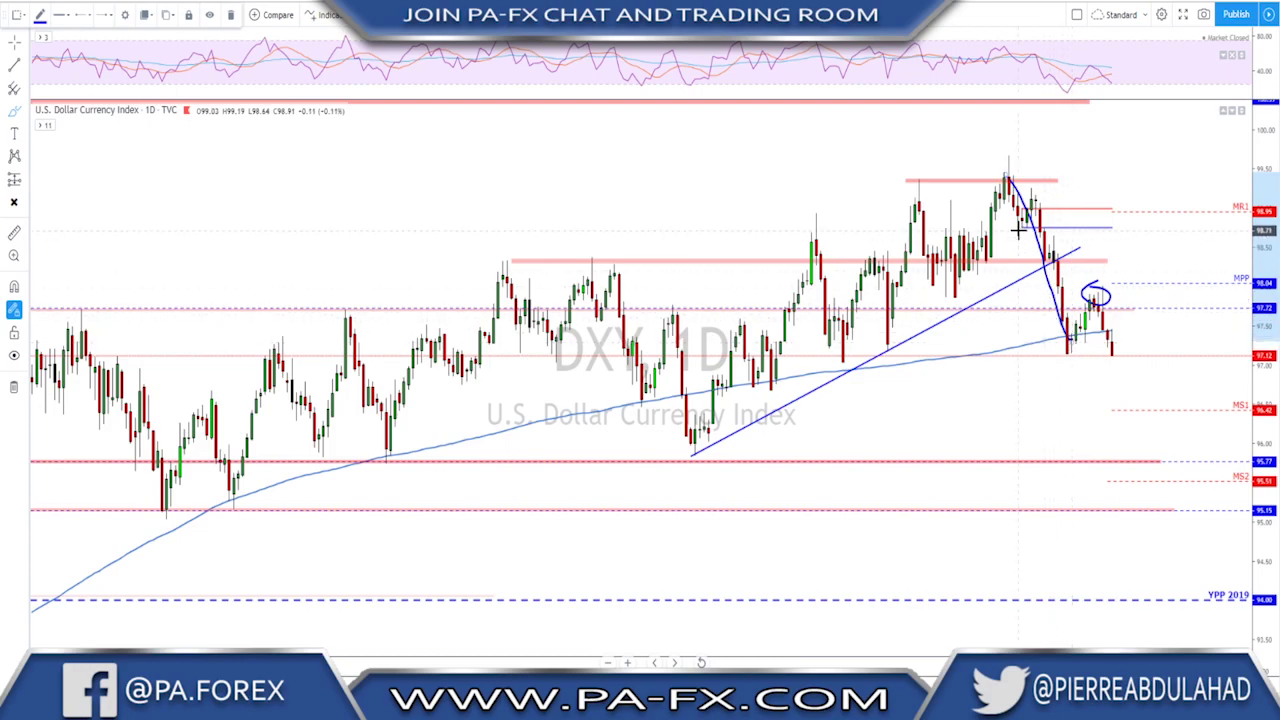
mouse_move(1018, 230)
mouse_down()
mouse_move(1030, 189)
mouse_move(1048, 265)
mouse_move(1058, 250)
mouse_move(1069, 345)
mouse_up()
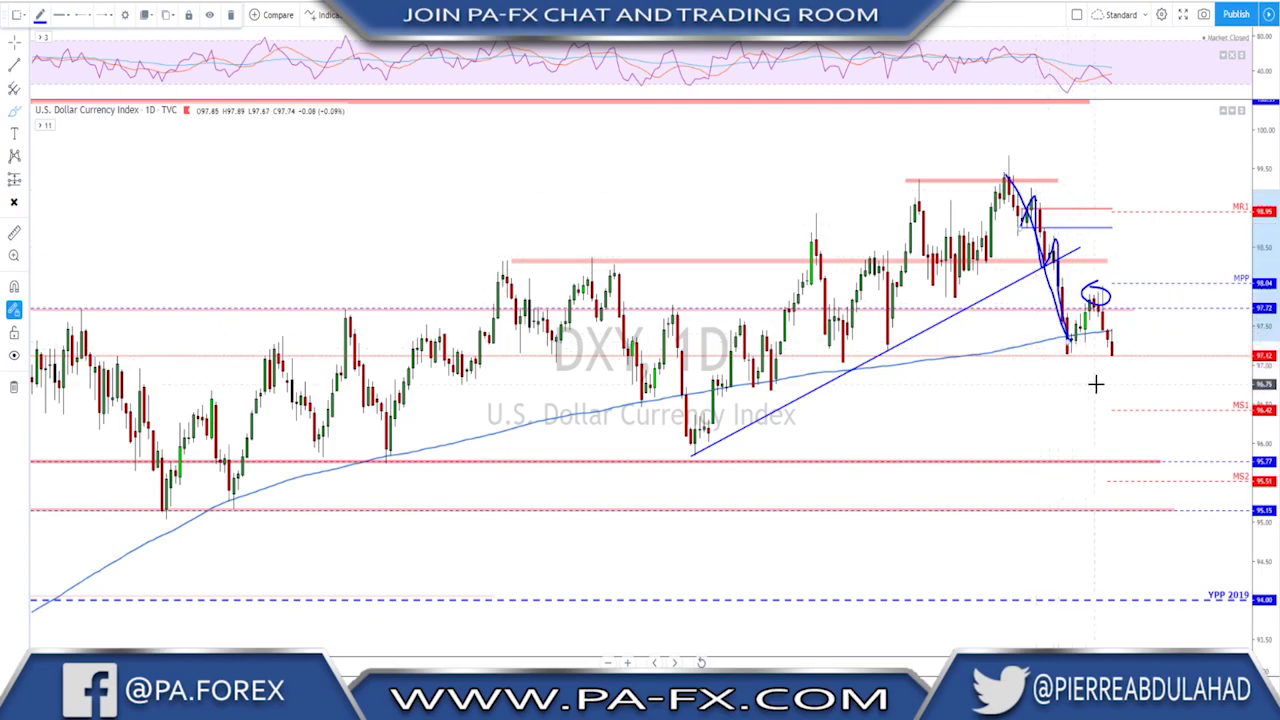
key(ctrl+z)
key(ctrl+z)
key(ctrl+z)
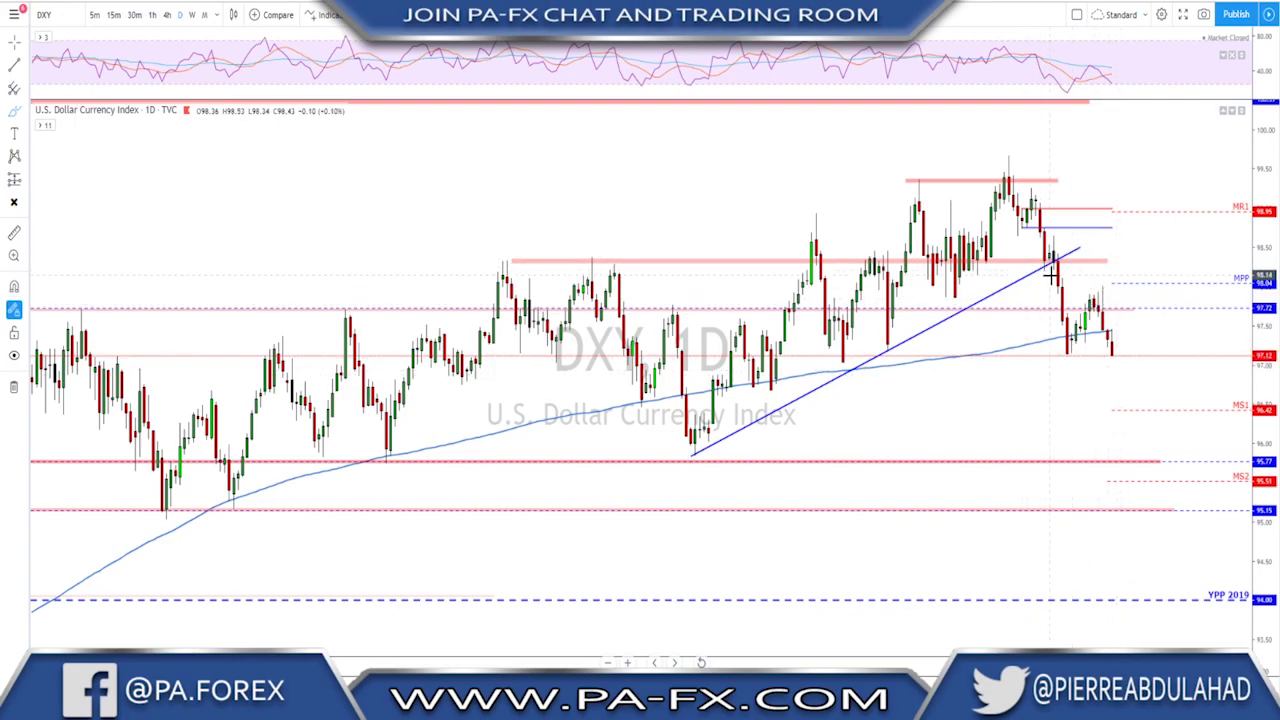
Circle the latest rebound and sketch a higher peak reaching the red zone above it, deleting each brush drawing
scroll(1069, 354, up, 1)
scroll(1069, 366, down, 1)
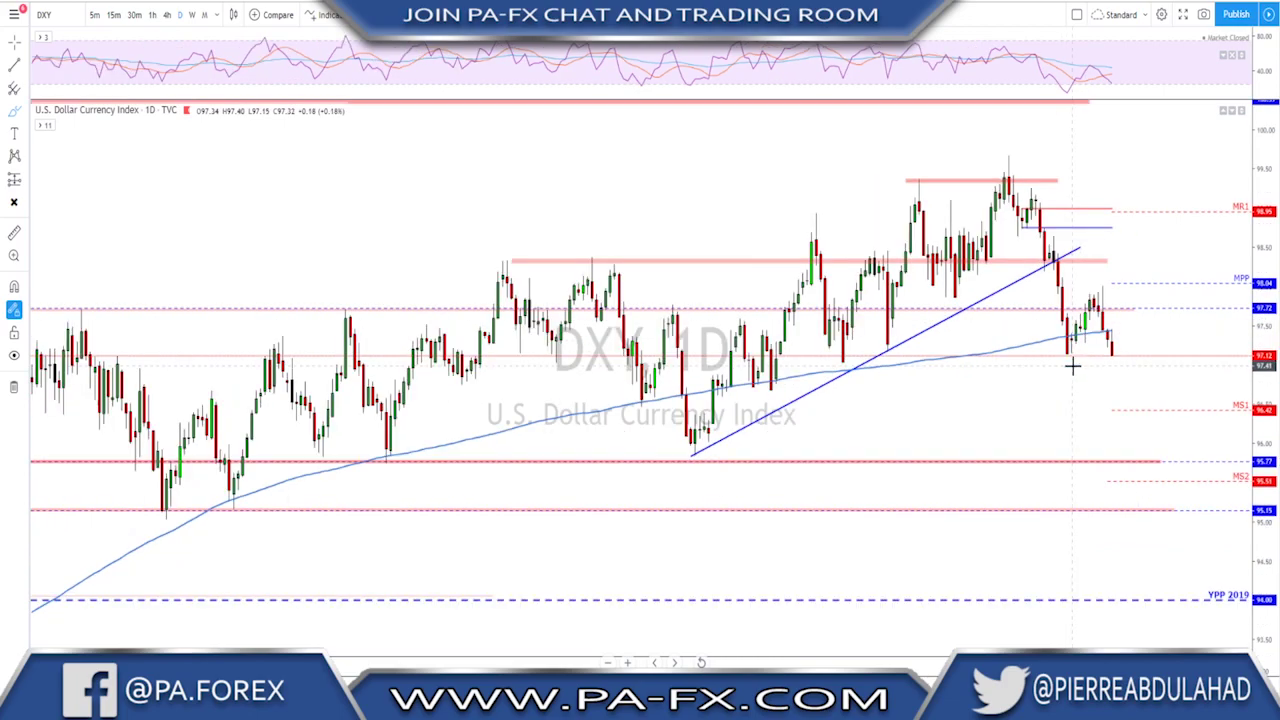
mouse_move(1094, 288)
mouse_down()
mouse_move(1062, 330)
mouse_move(1083, 347)
mouse_move(1102, 292)
mouse_move(1088, 286)
mouse_up()
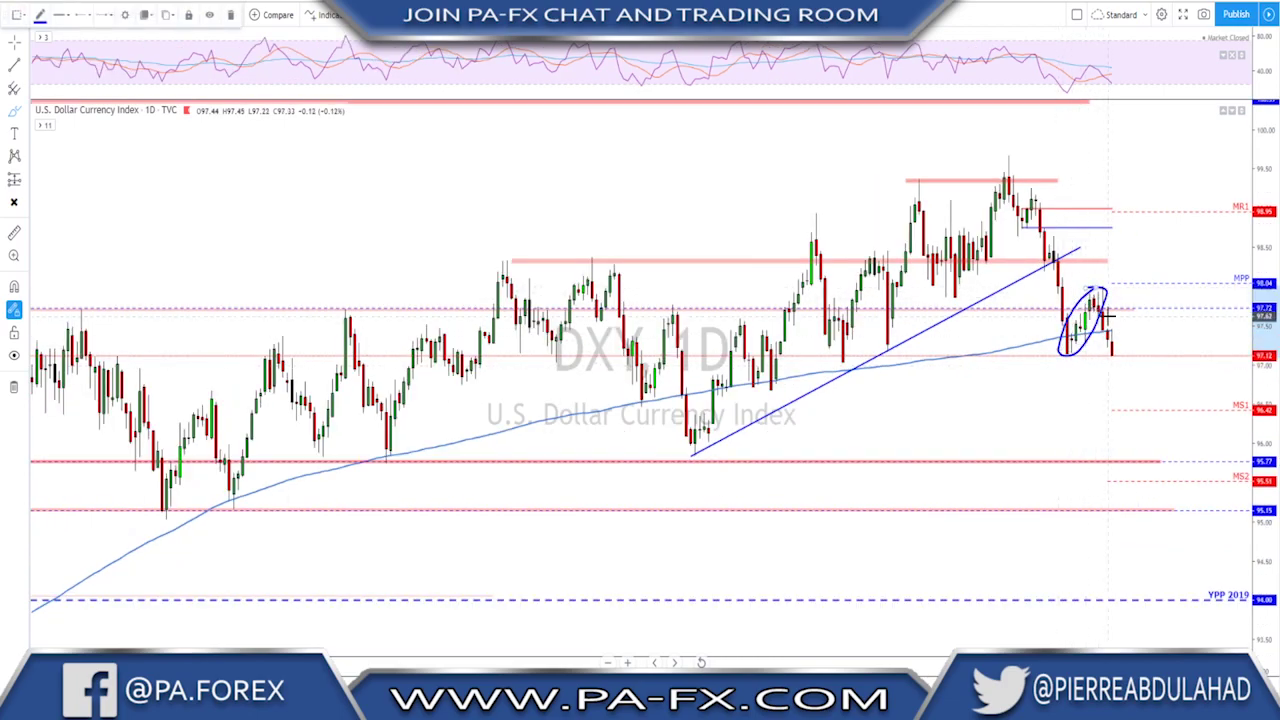
key(Delete)
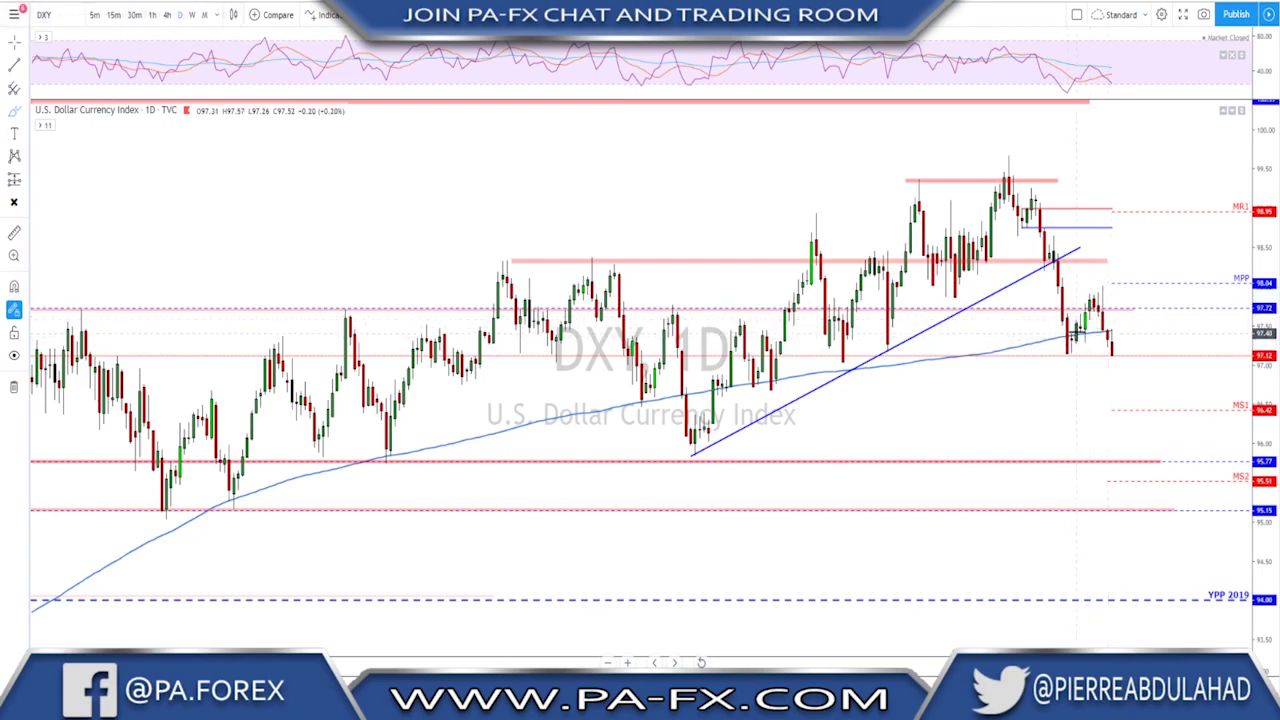
mouse_move(1075, 336)
mouse_down()
mouse_move(1100, 261)
mouse_move(1120, 335)
mouse_up()
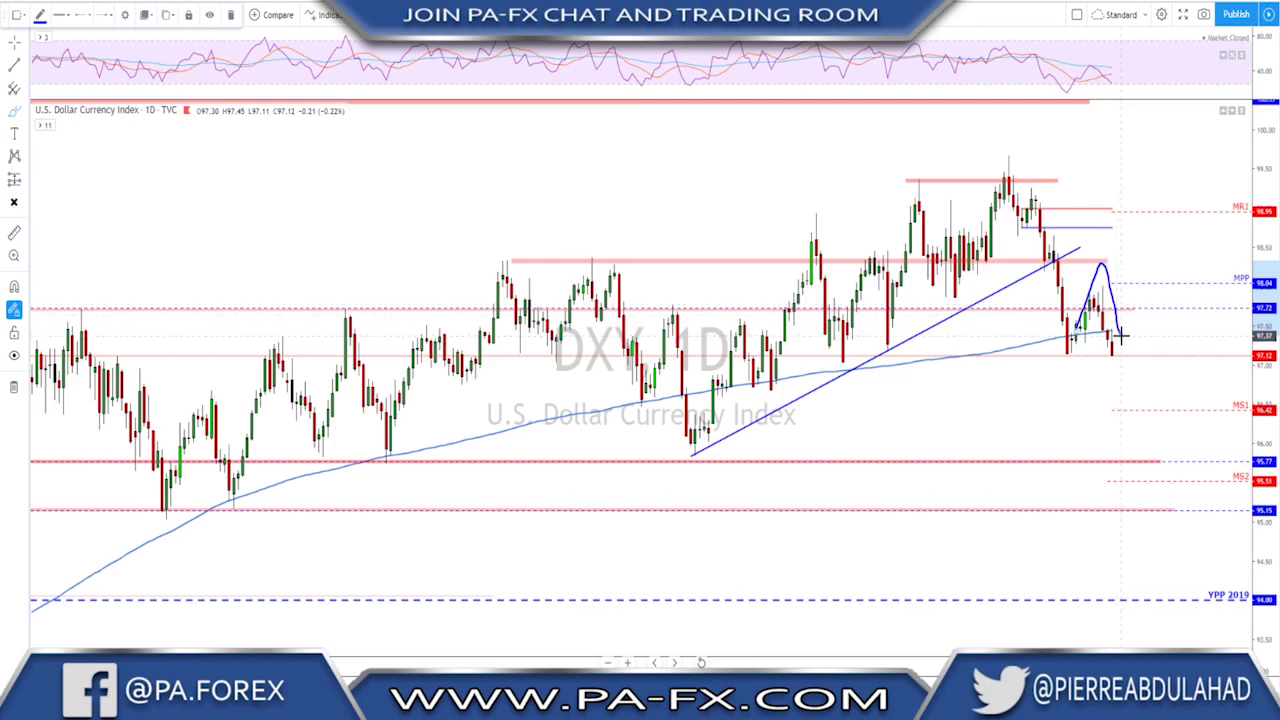
key(Delete)
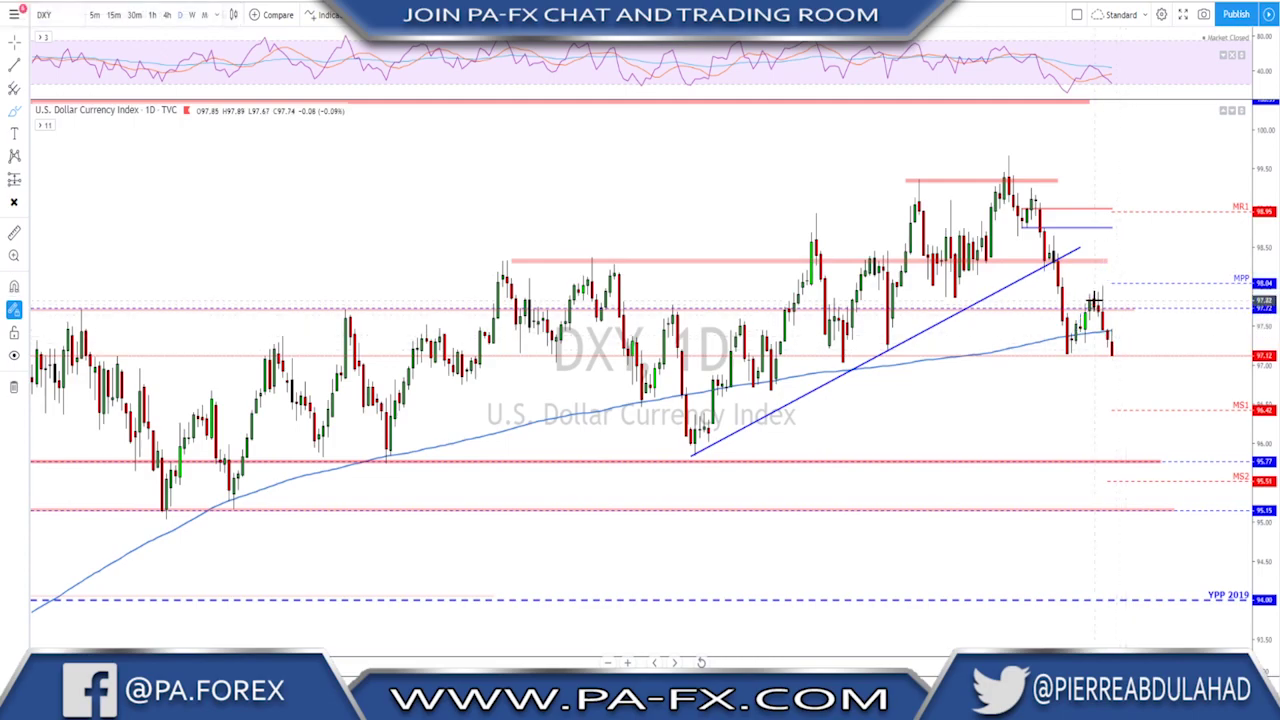
Draw a long loop around the earlier row of highs along the 97.72 level, and delete the loop
scroll(597, 328, down, 1)
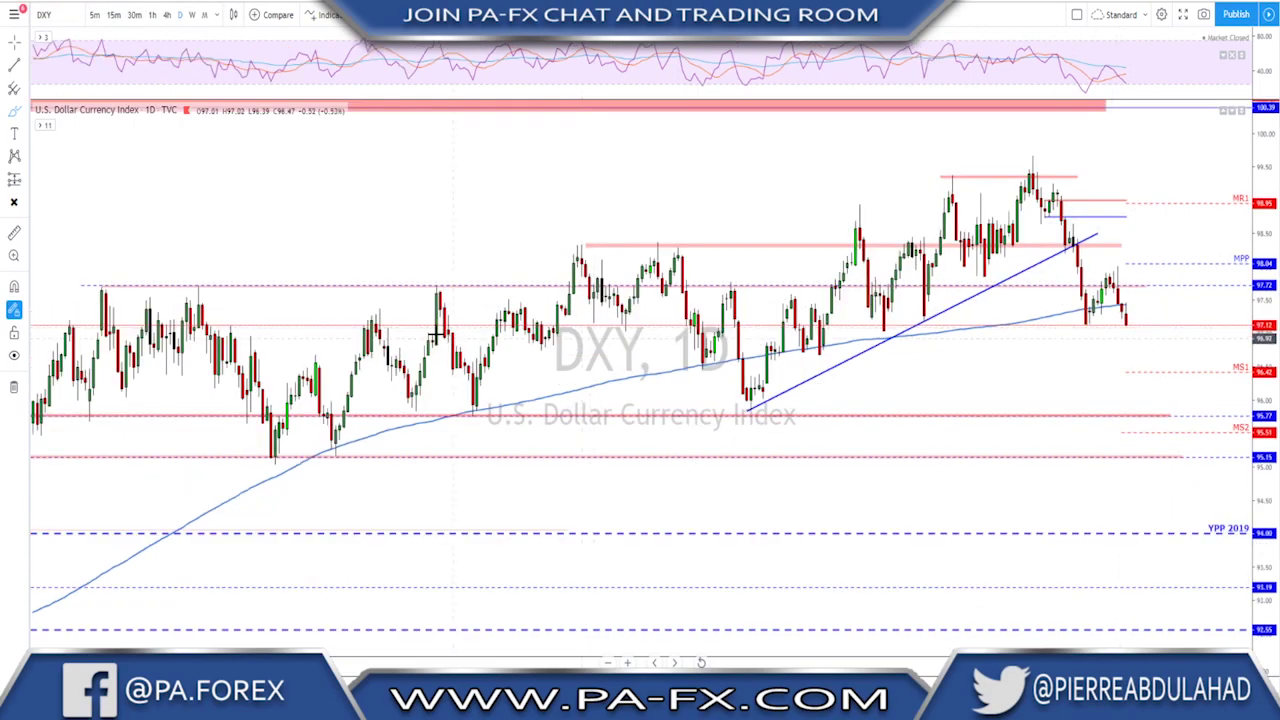
mouse_move(96, 276)
mouse_down()
mouse_move(89, 304)
mouse_move(310, 312)
mouse_move(528, 292)
mouse_move(288, 270)
mouse_move(92, 283)
mouse_up()
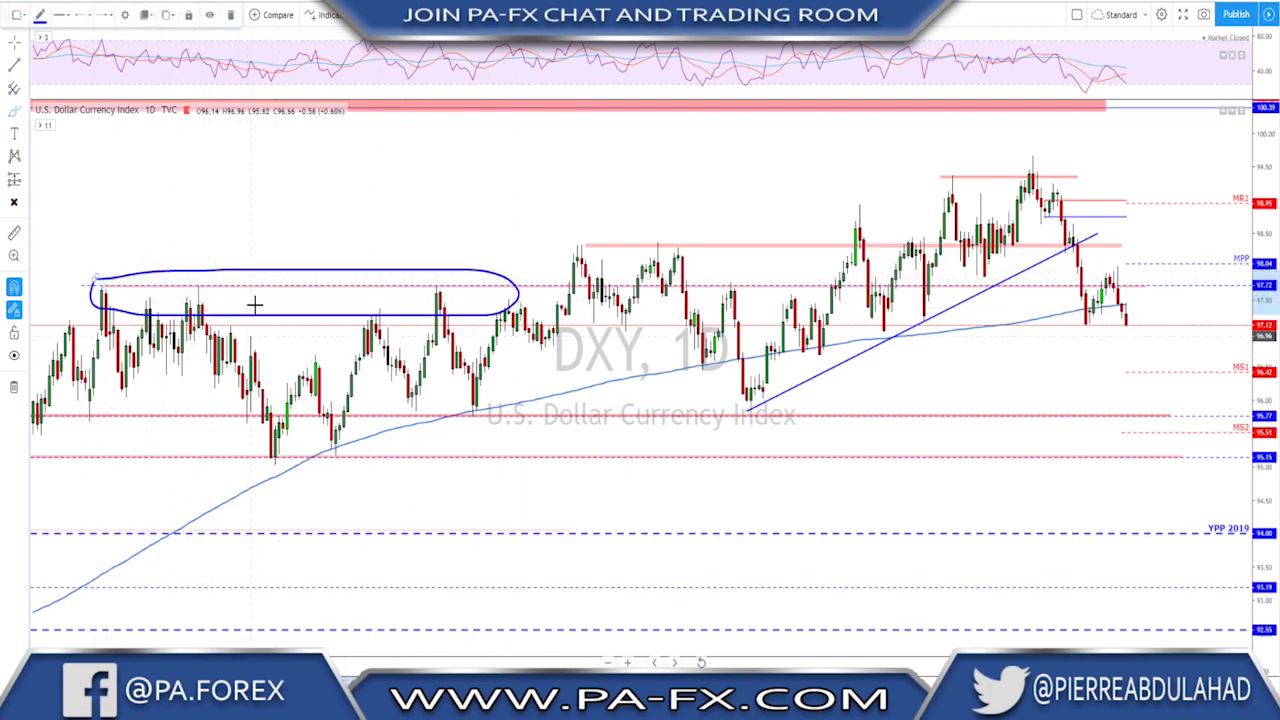
key(Delete)
scroll(1095, 362, up, 1)
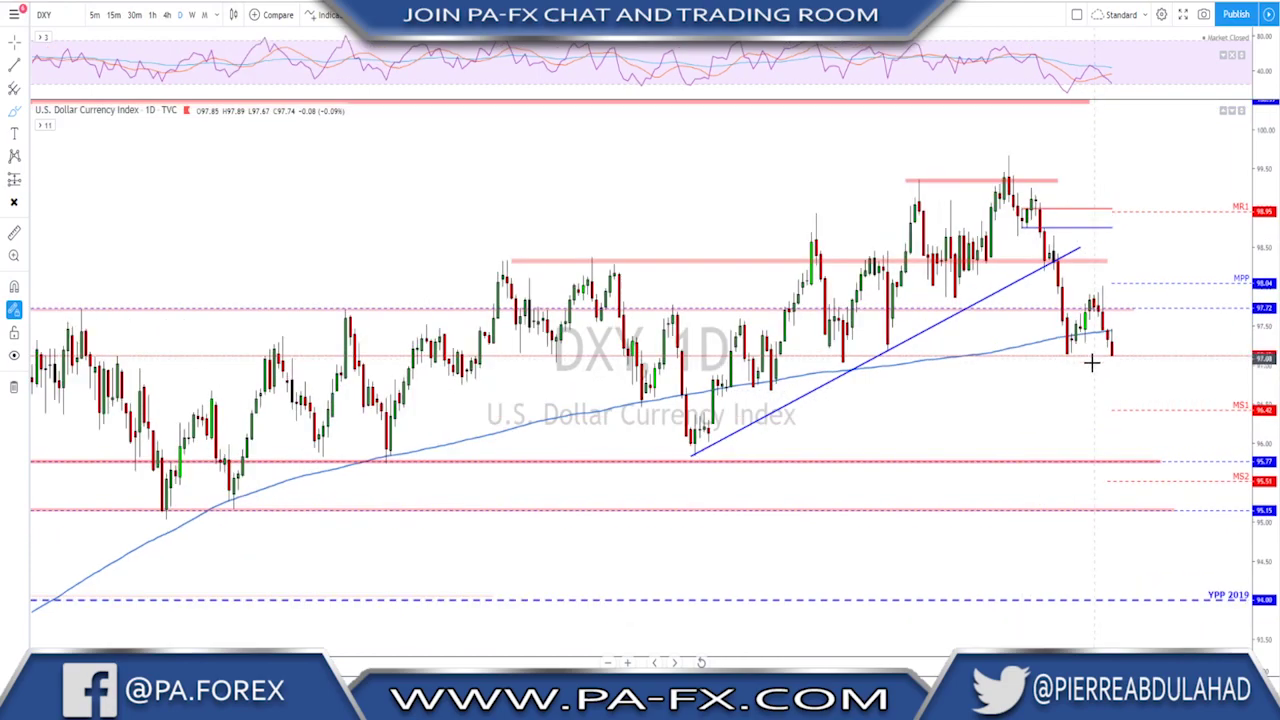
Circle the recent swing low near the 97.12 price line on the daily chart, and delete the circle
scroll(1069, 372, up, 1)
scroll(1069, 372, up, 1)
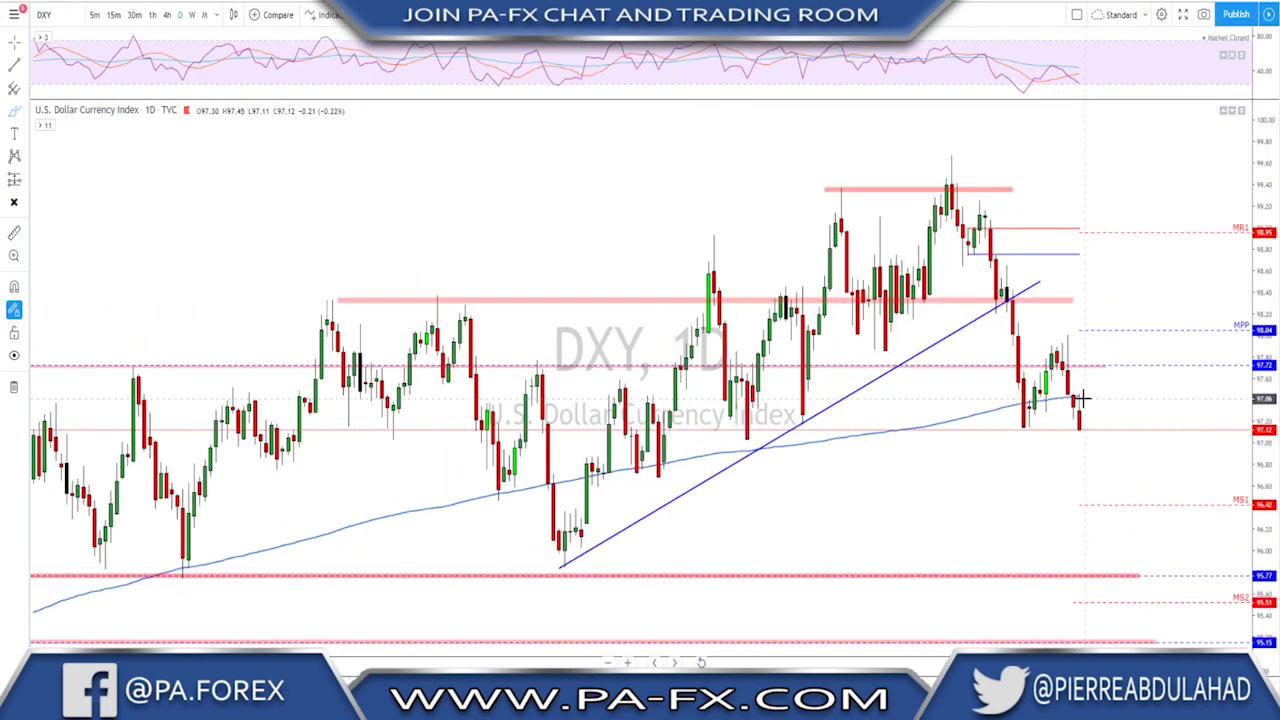
click(1018, 428)
drag(1018, 428, 1016, 421)
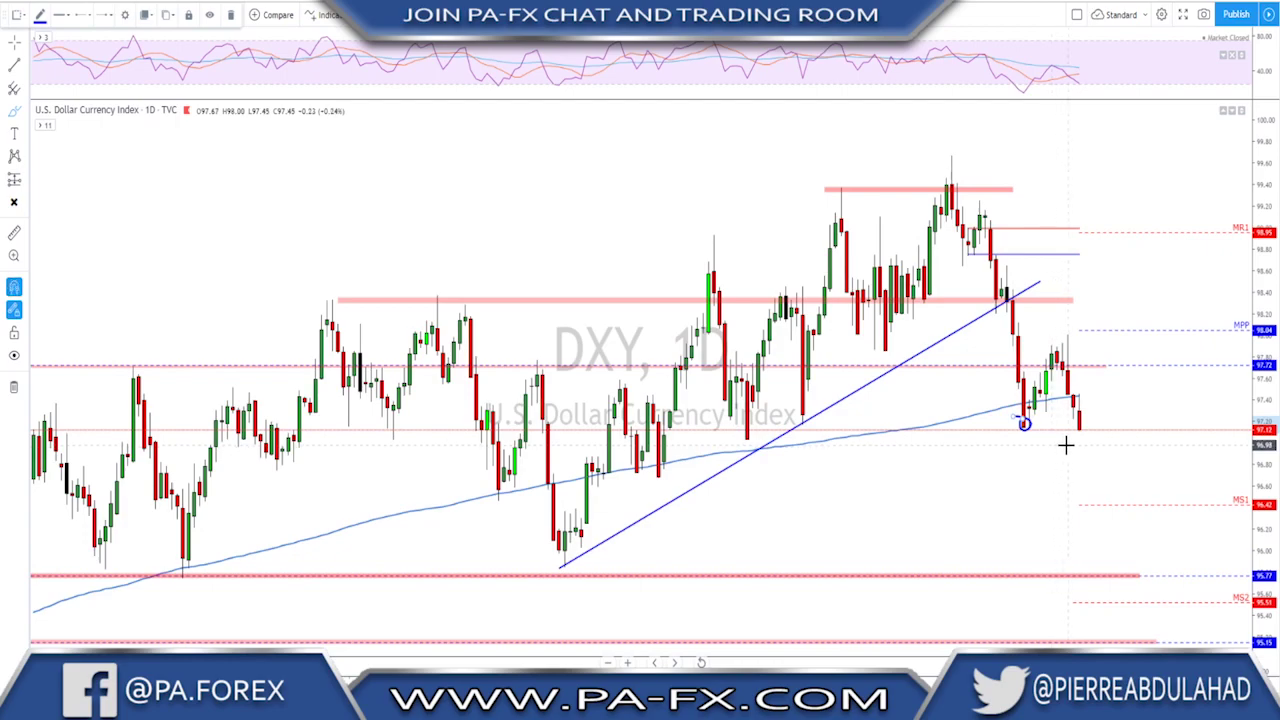
key(Delete)
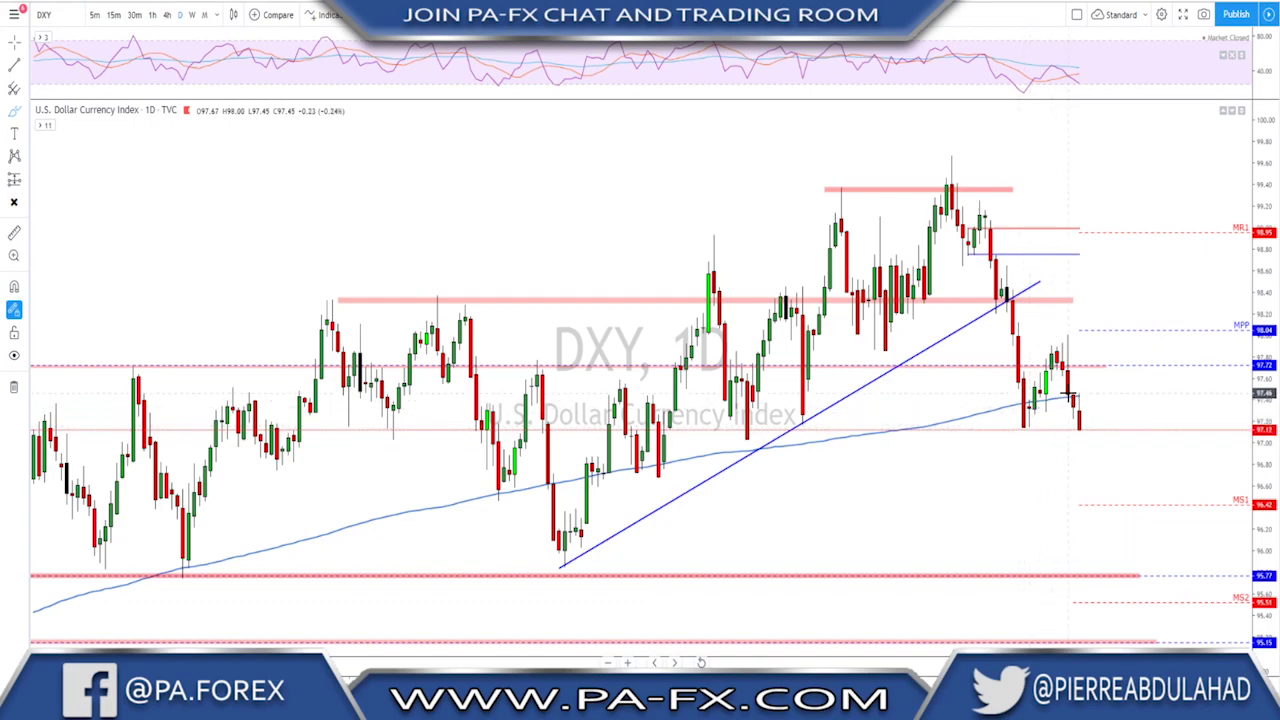
scroll(1072, 398, down, 2)
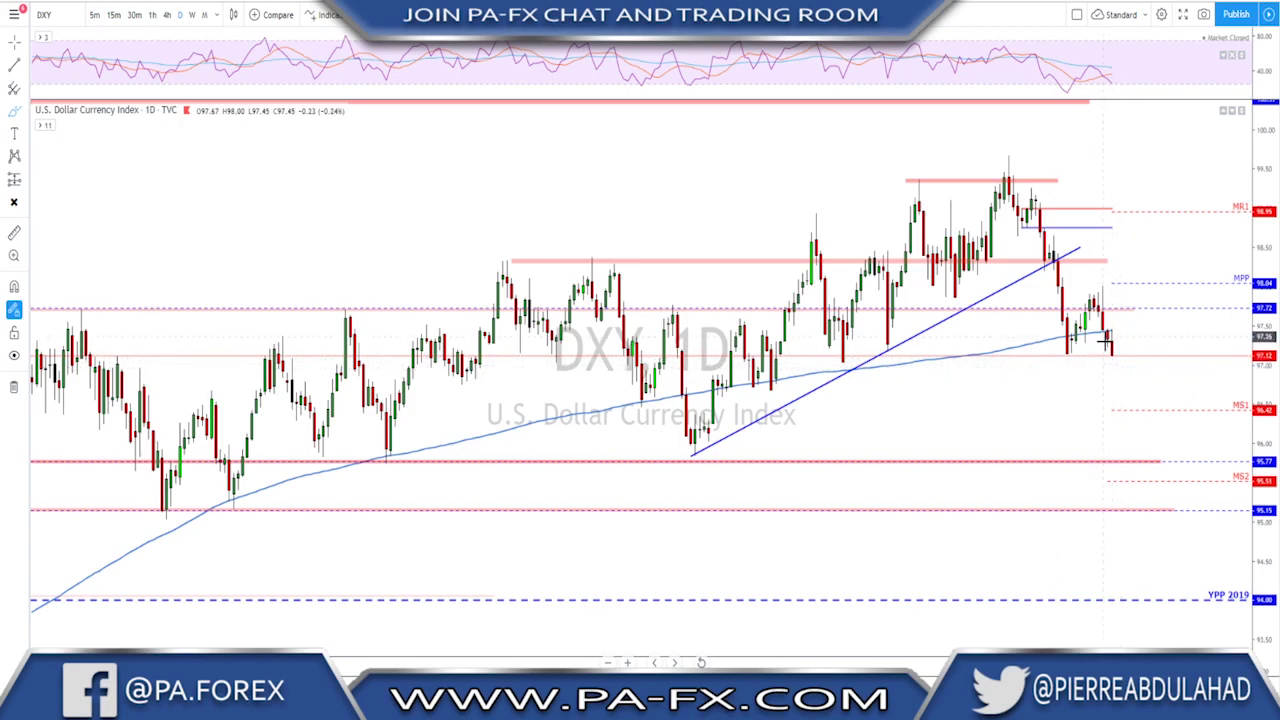
Set the DXY chart to the 4-hour timeframe and try a short horizontal brush stroke at about 96.87
click(166, 14)
scroll(1157, 346, down, 5)
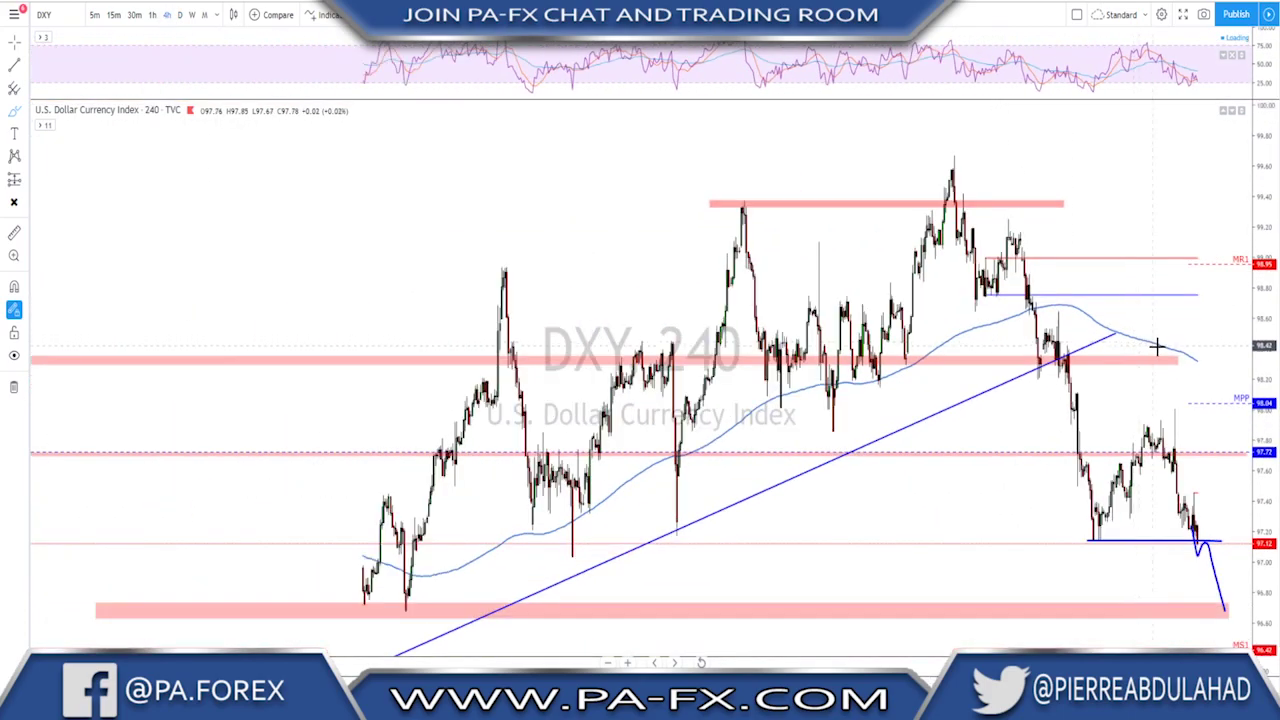
click(1166, 489)
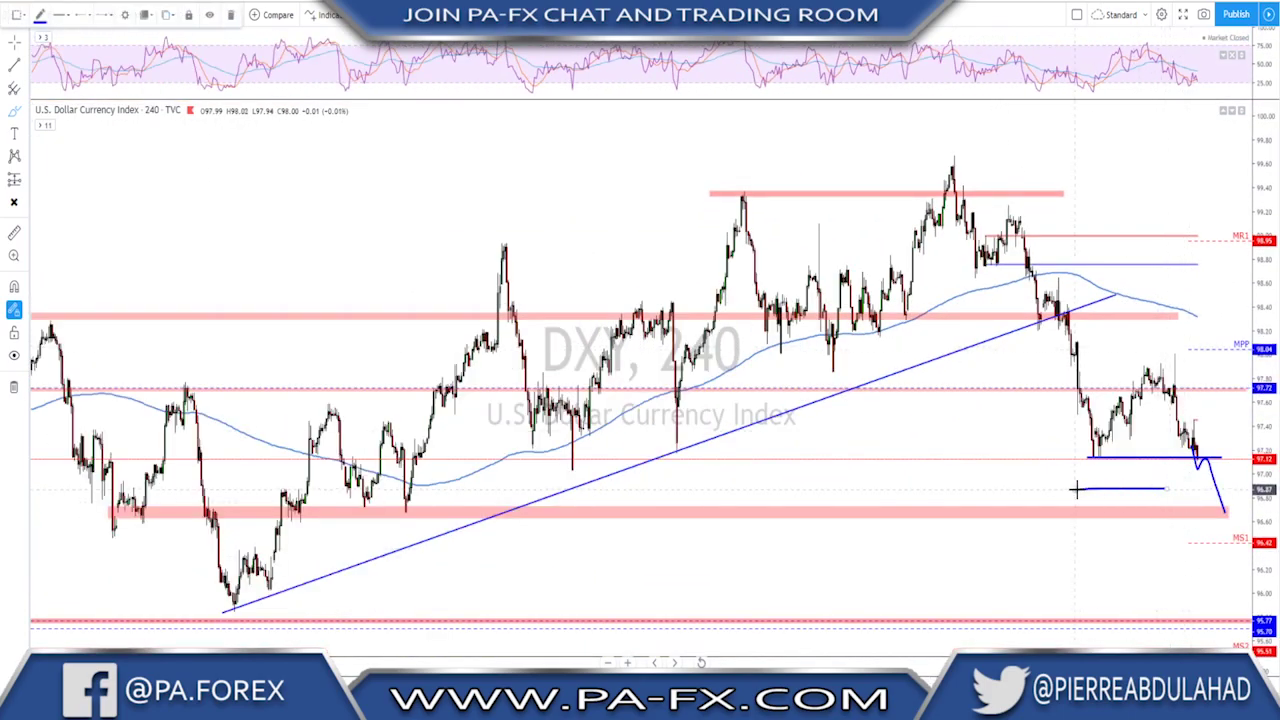
key(Escape)
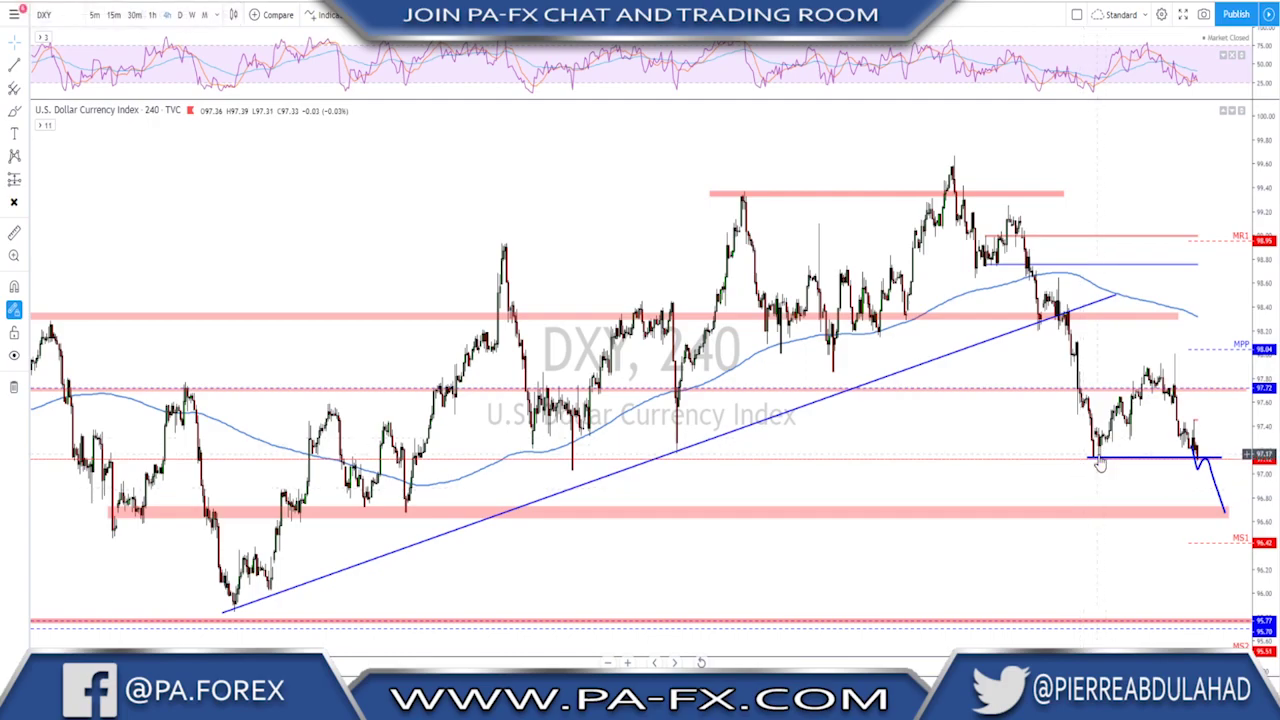
right_click(1115, 487)
key(Escape)
Draw red arrows projecting a dip below the blue support line, a rebound to about 97.36 and a fall to about 96.32
scroll(974, 480, up, 5)
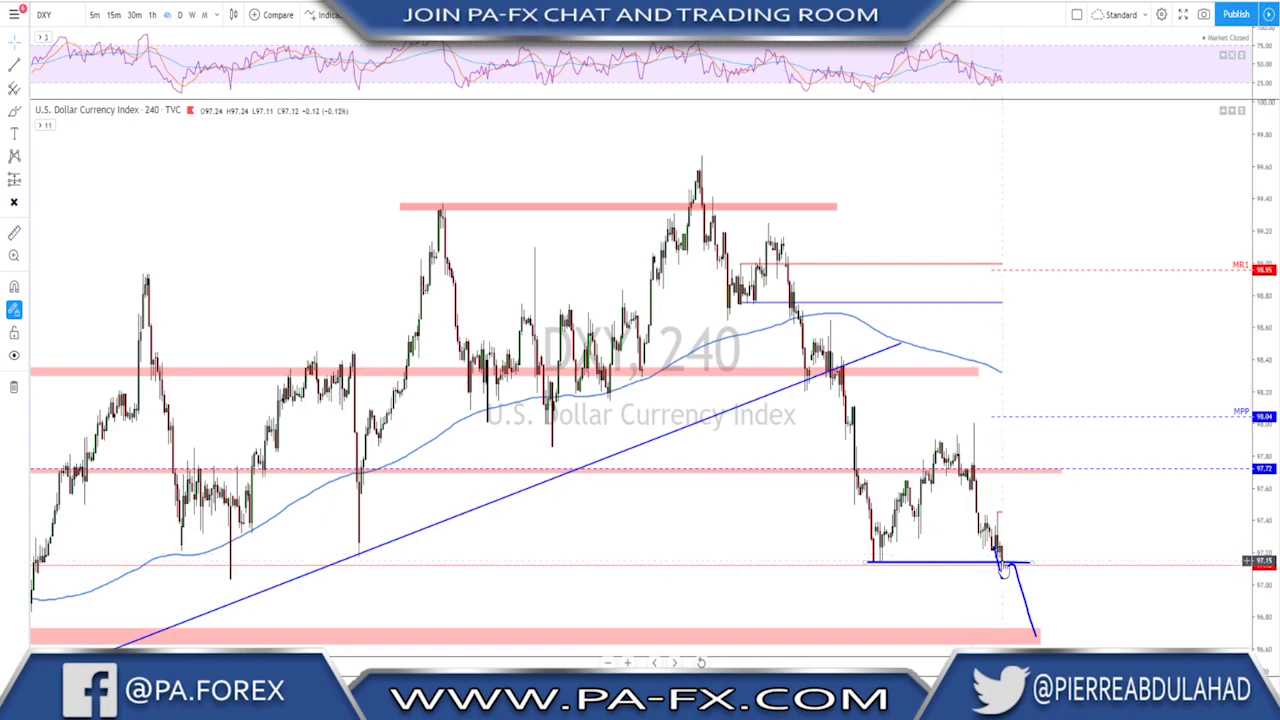
scroll(1040, 570, down, 1)
drag(1057, 551, 1178, 434)
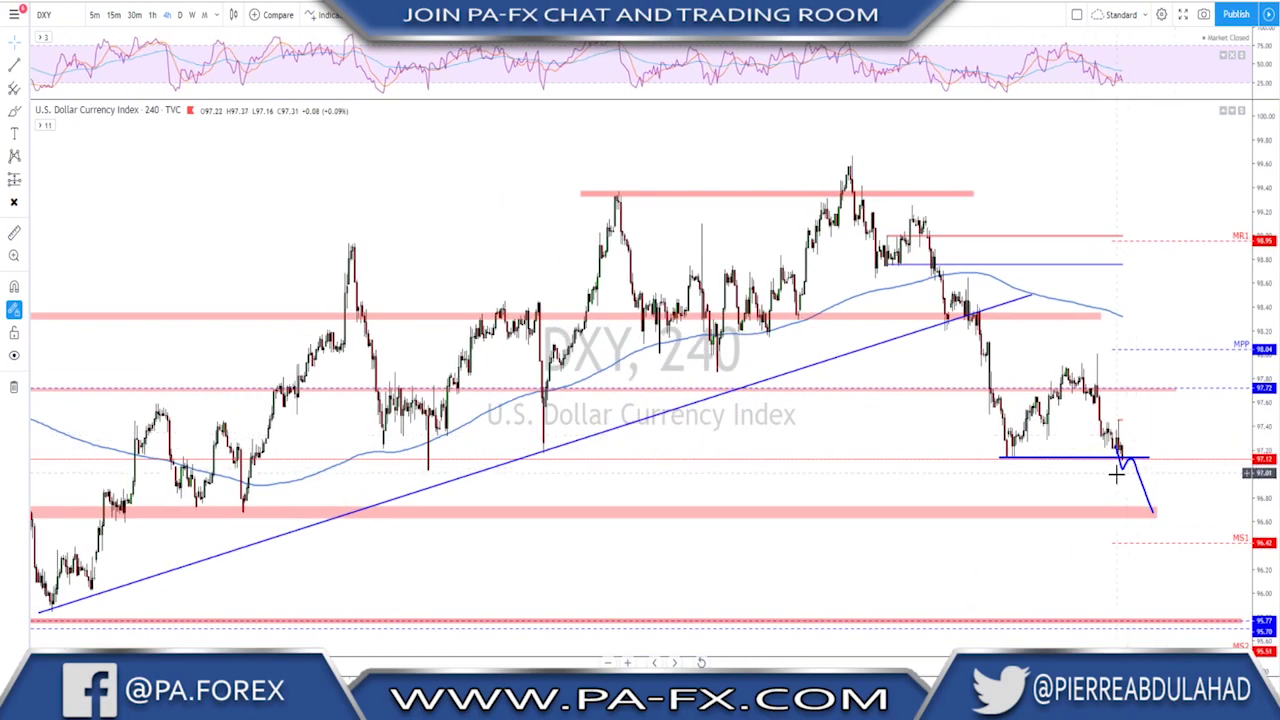
click(14, 64)
click(1112, 437)
mouse_move(1128, 483)
mouse_down()
mouse_move(1140, 460)
mouse_move(1127, 465)
mouse_up()
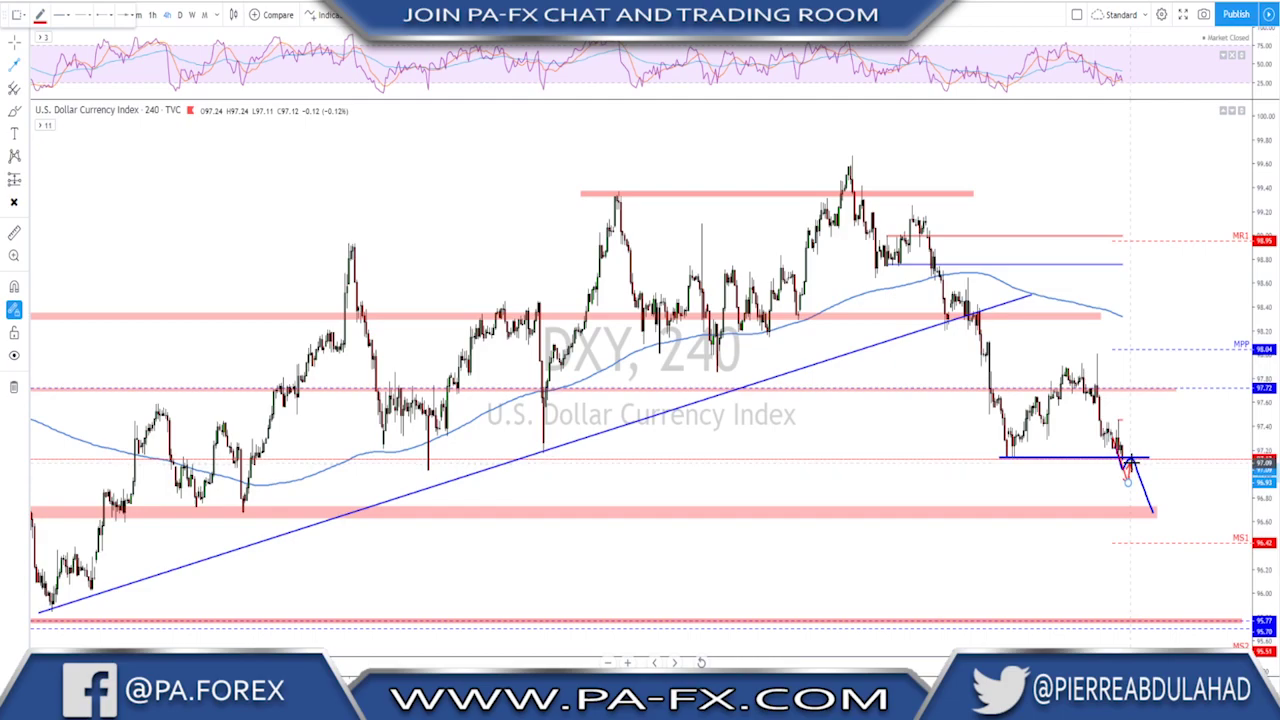
mouse_move(1136, 456)
mouse_down()
mouse_move(1145, 432)
mouse_move(1196, 549)
mouse_up()
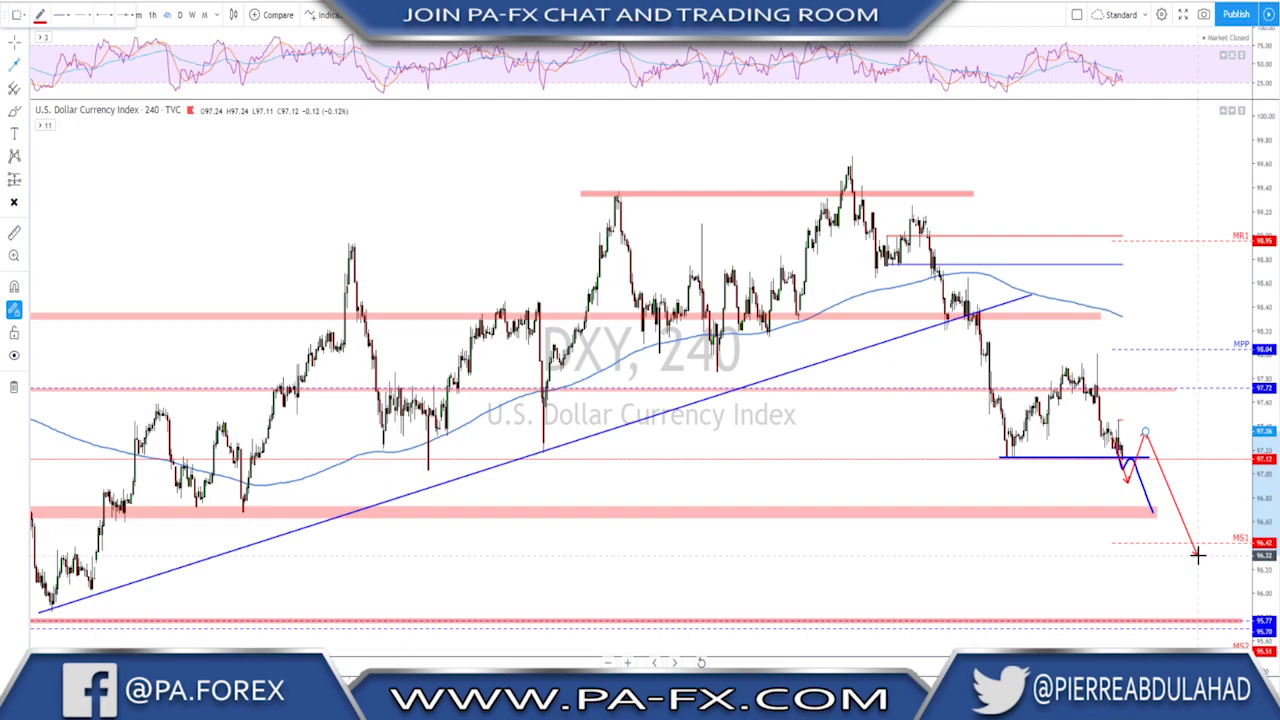
Undo the long falling arrow and delete the rebound arrow above the support line
key(ctrl+z)
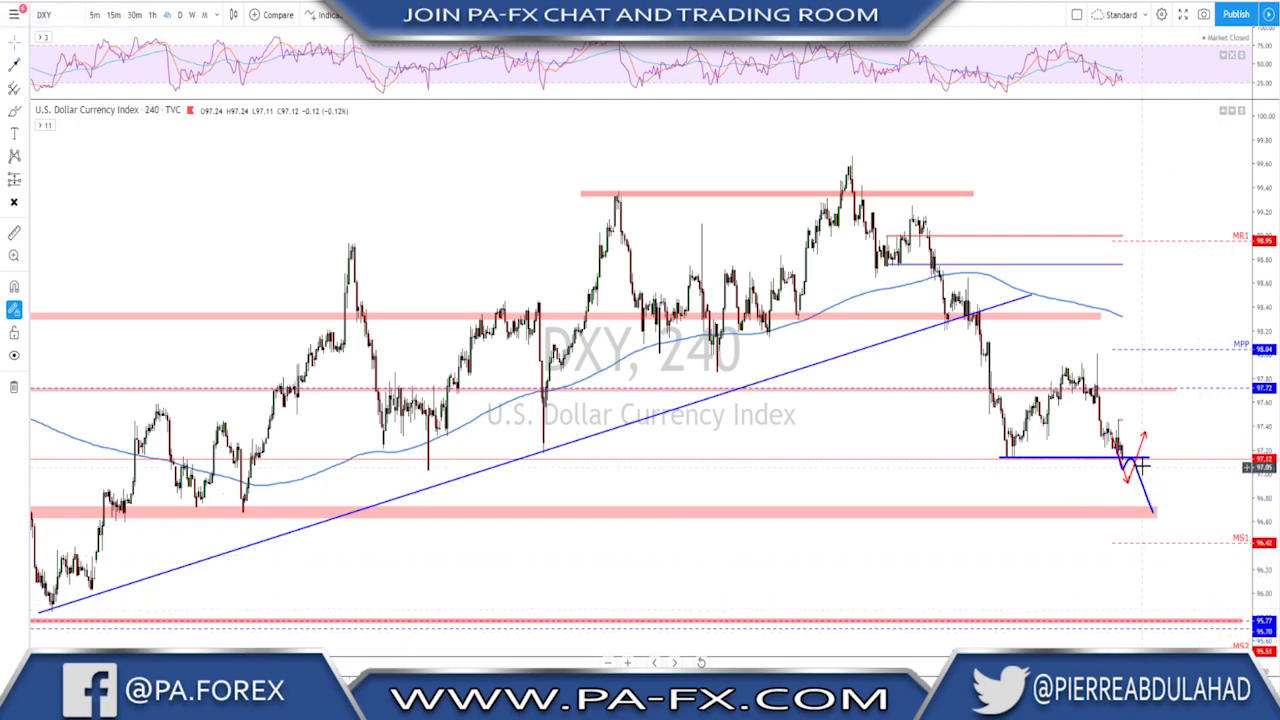
click(1144, 441)
key(Delete)
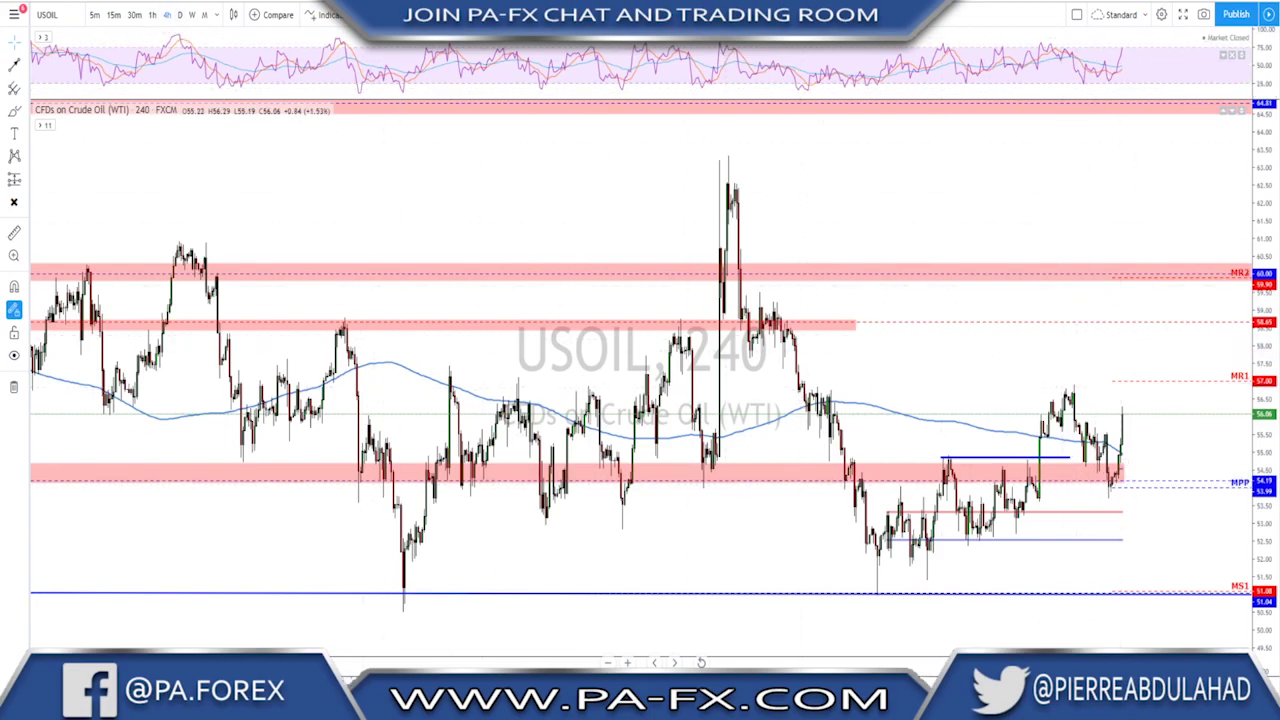
Trace the rally on the 4-hour USOIL chart and brush lines along the earlier range's lower and upper edges, undoing the strokes
click(1038, 482)
click(1068, 395)
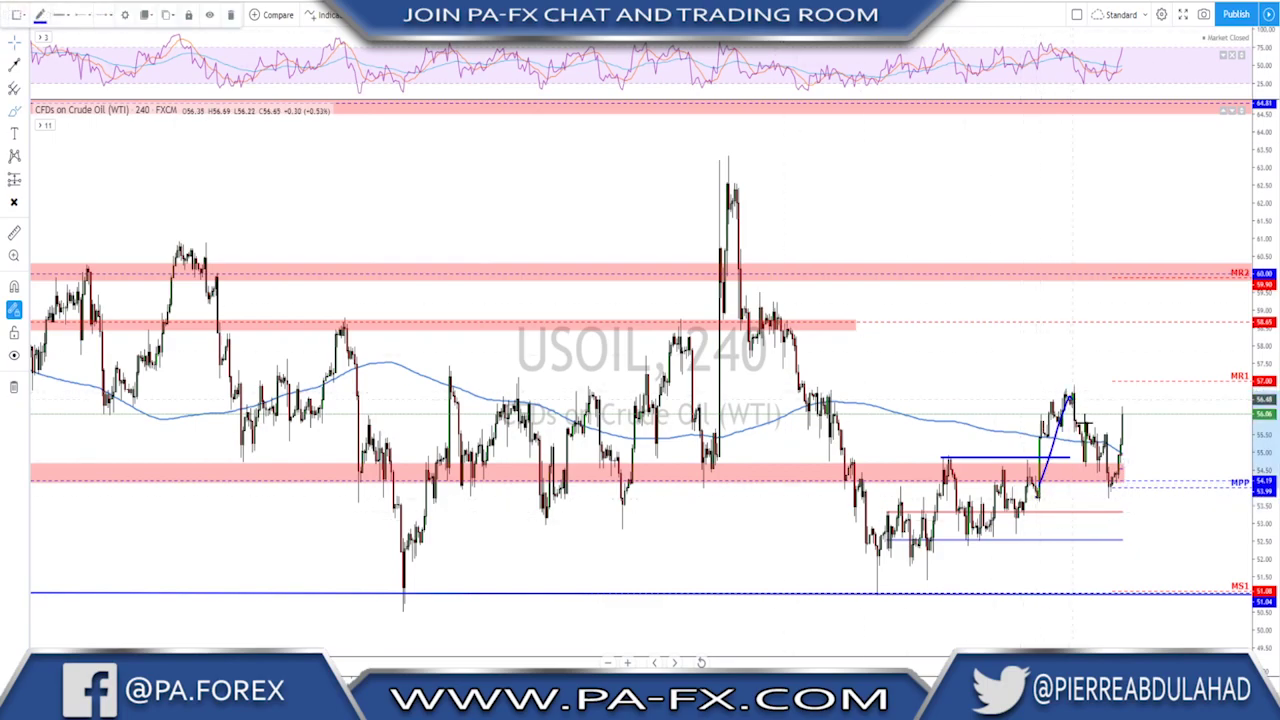
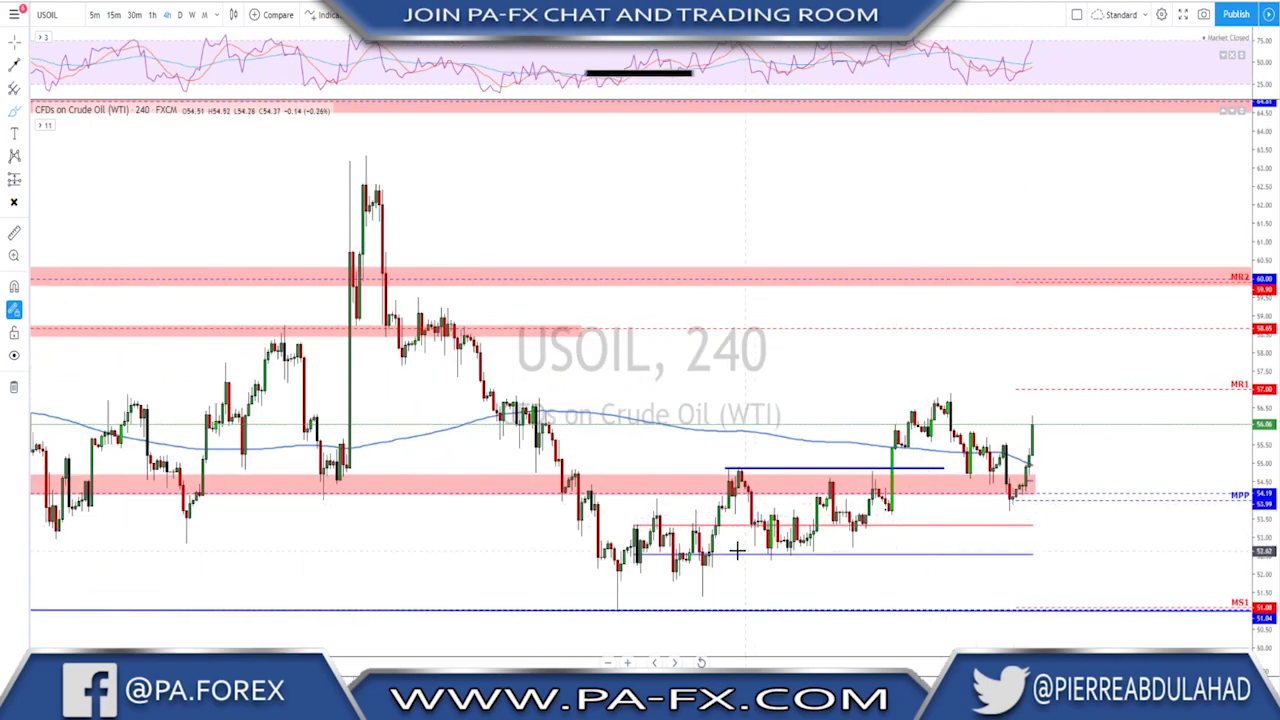
drag(710, 556, 963, 555)
drag(715, 479, 937, 481)
key(ctrl+z)
key(ctrl+z)
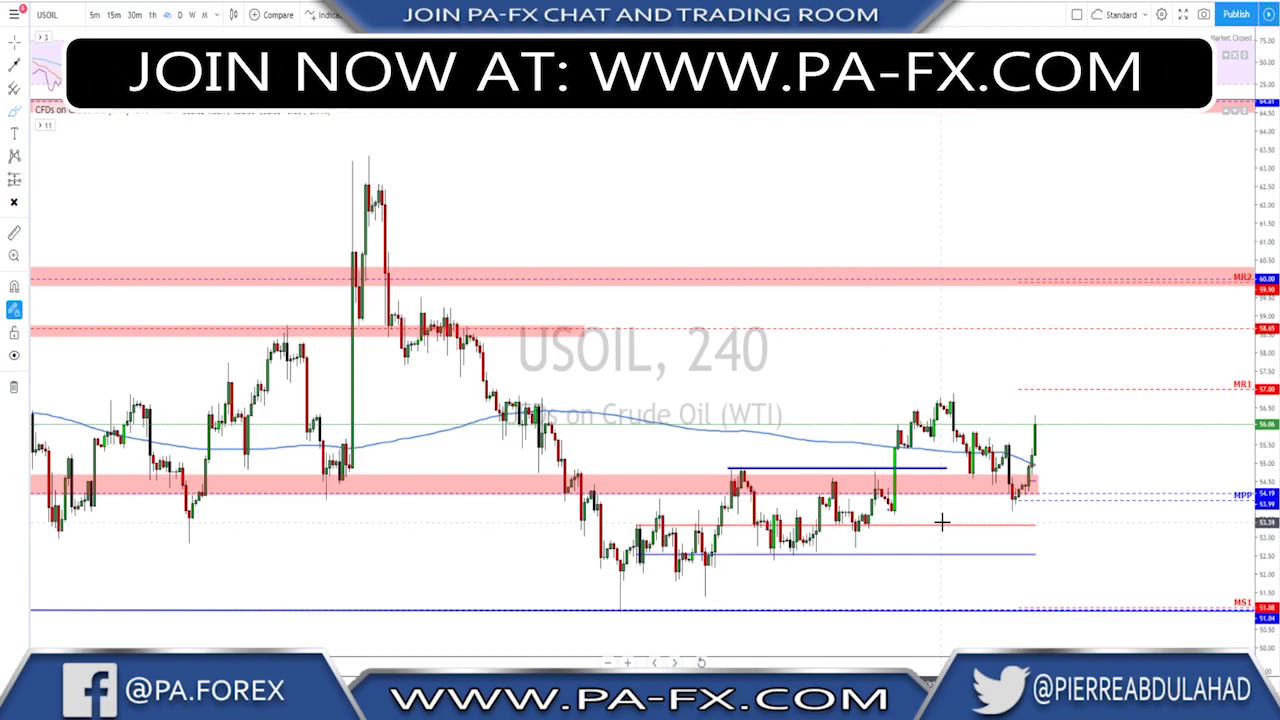
Trace the recent peak, drop and rebound on the 4-hour USOIL chart with a brush stroke, and undo it
scroll(942, 522, down, 1)
mouse_move(948, 451)
mouse_down()
mouse_move(975, 401)
mouse_move(1037, 504)
mouse_move(1061, 427)
mouse_up()
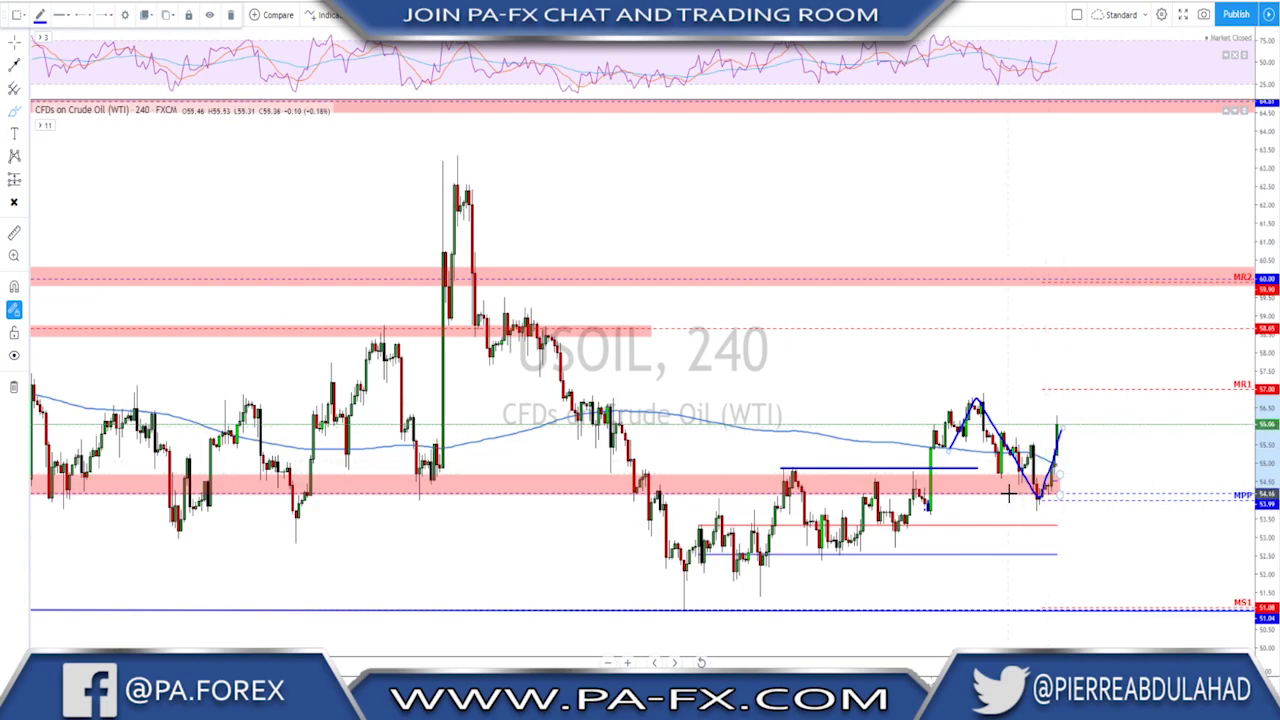
key(ctrl+z)
scroll(571, 246, up, 1)
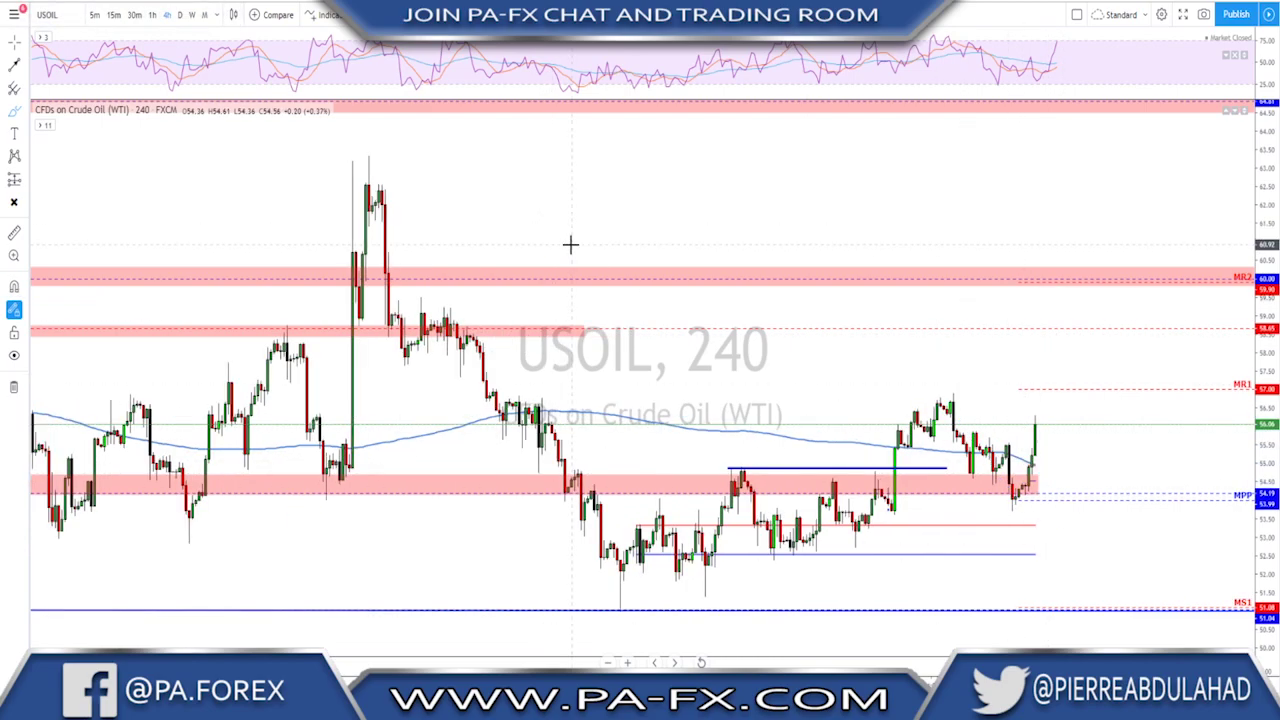
On the daily USOIL chart, brush a rising line under the latest lows, circle three swing points and underline resistance at the last high
scroll(571, 246, down, 1)
click(181, 16)
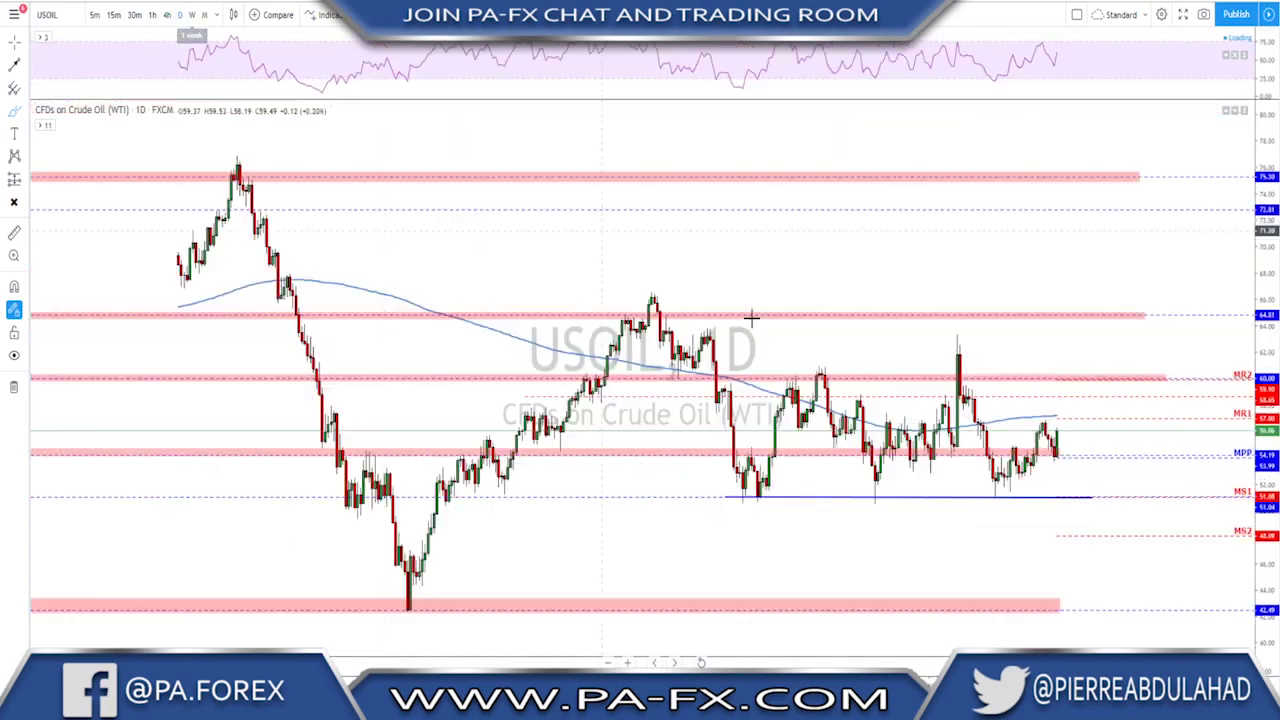
scroll(860, 405, up, 3)
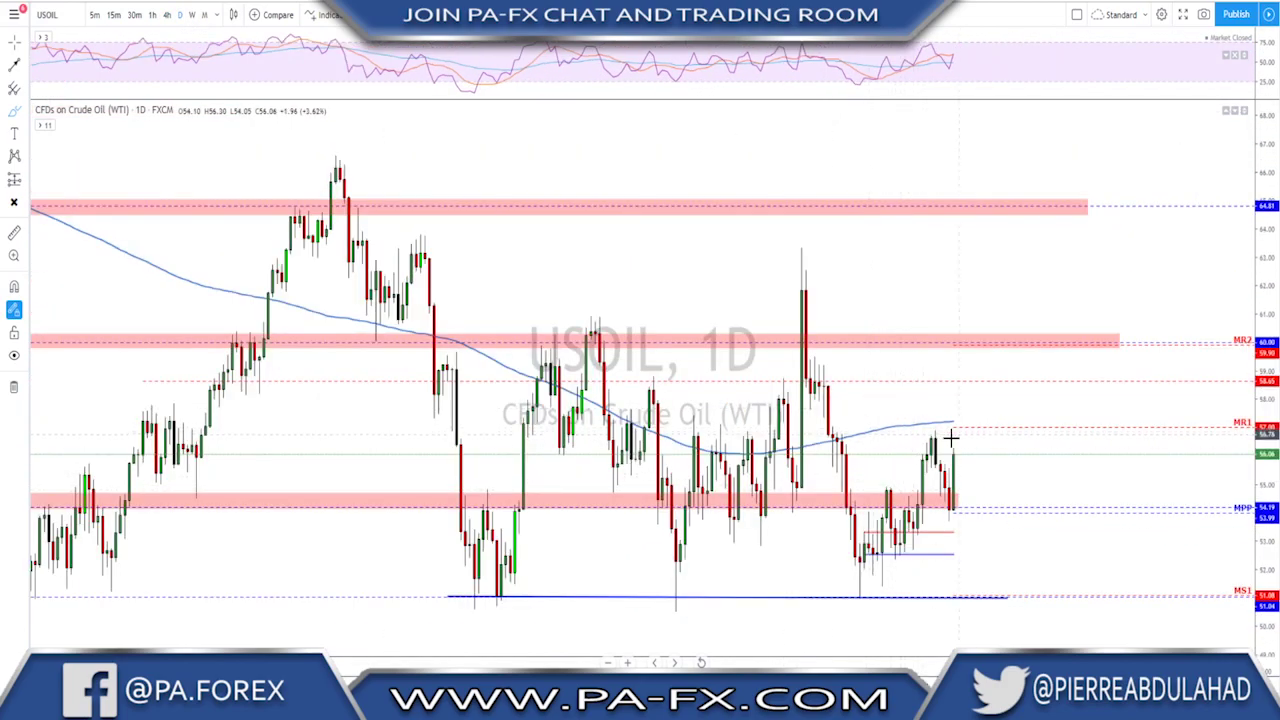
drag(855, 603, 976, 487)
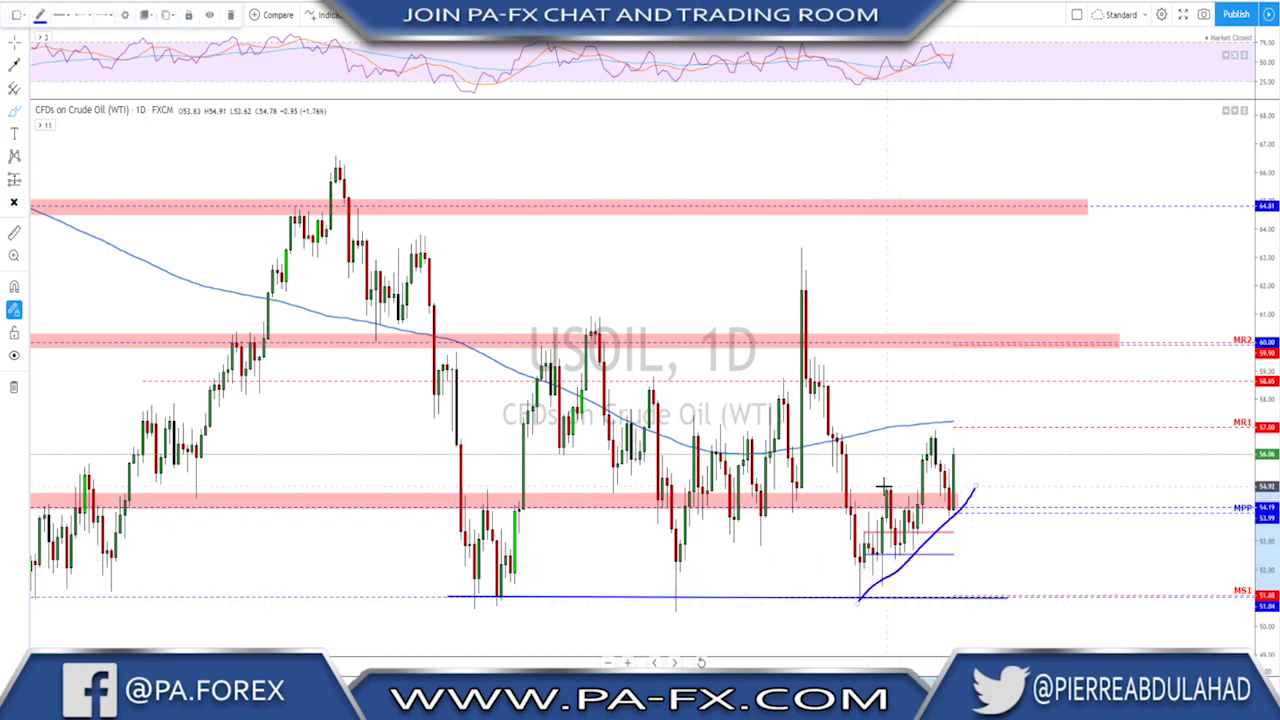
mouse_move(893, 476)
mouse_down()
mouse_move(880, 500)
mouse_move(895, 474)
mouse_up()
mouse_move(926, 430)
mouse_down()
mouse_move(940, 457)
mouse_move(925, 428)
mouse_up()
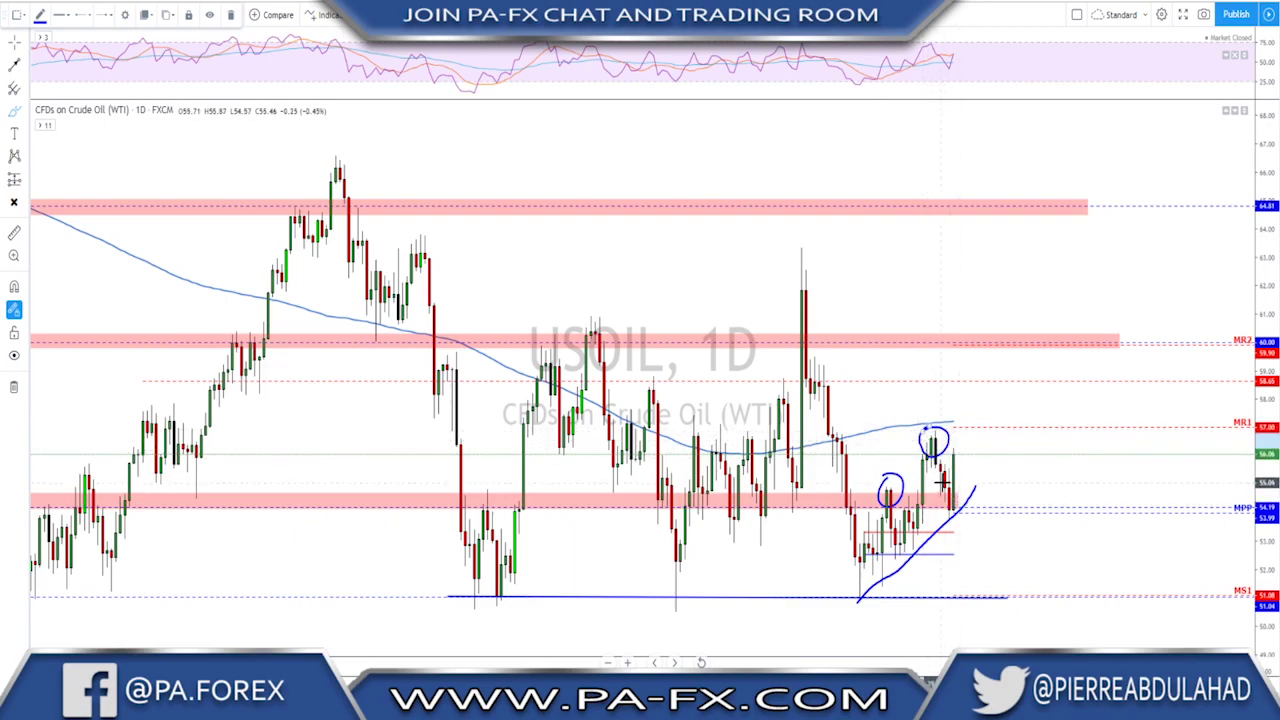
mouse_move(948, 493)
mouse_down()
mouse_move(939, 515)
mouse_move(959, 516)
mouse_move(950, 491)
mouse_up()
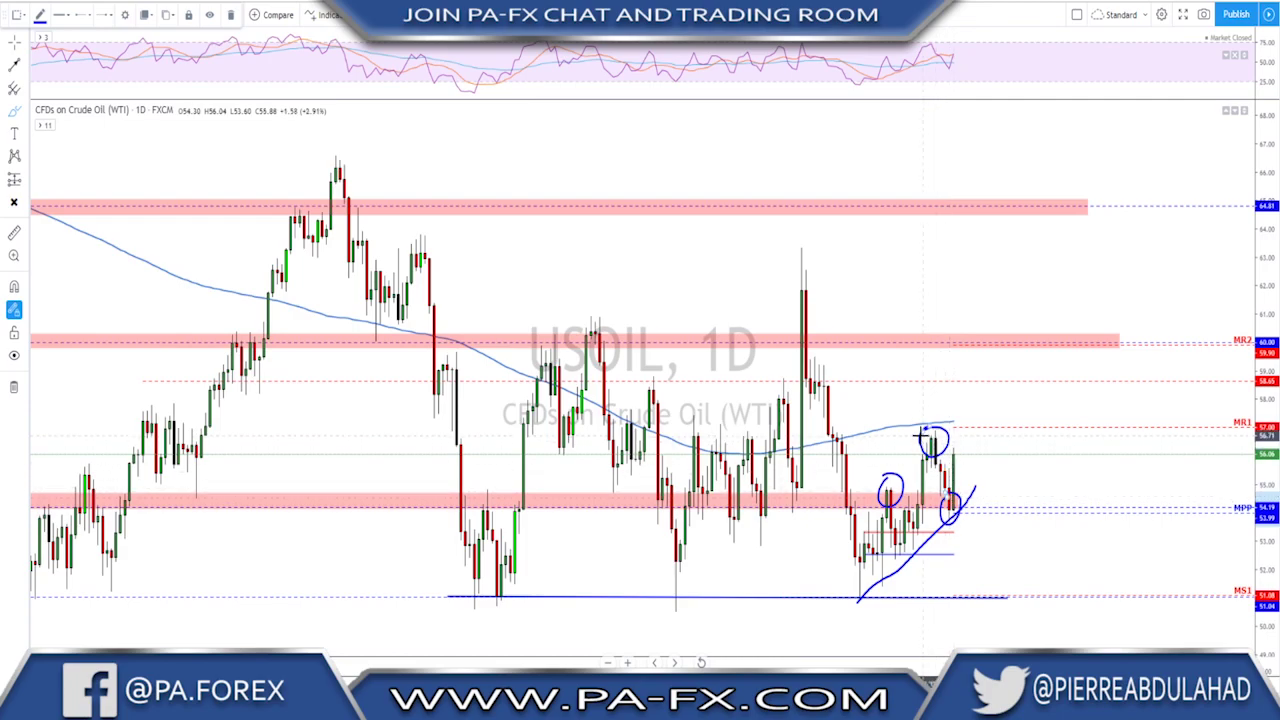
drag(920, 429, 988, 429)
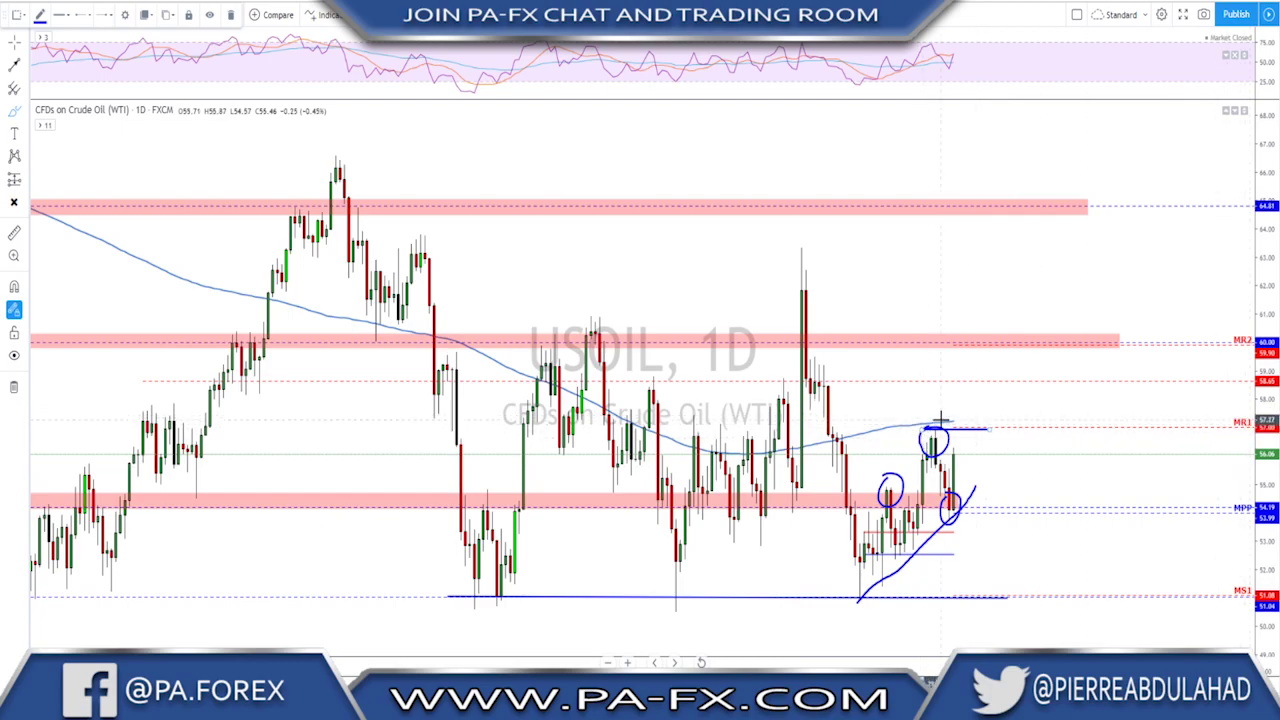
Undo the brushed trend line, circles and resistance stroke on the daily USOIL chart
key(ctrl+z)
key(ctrl+z)
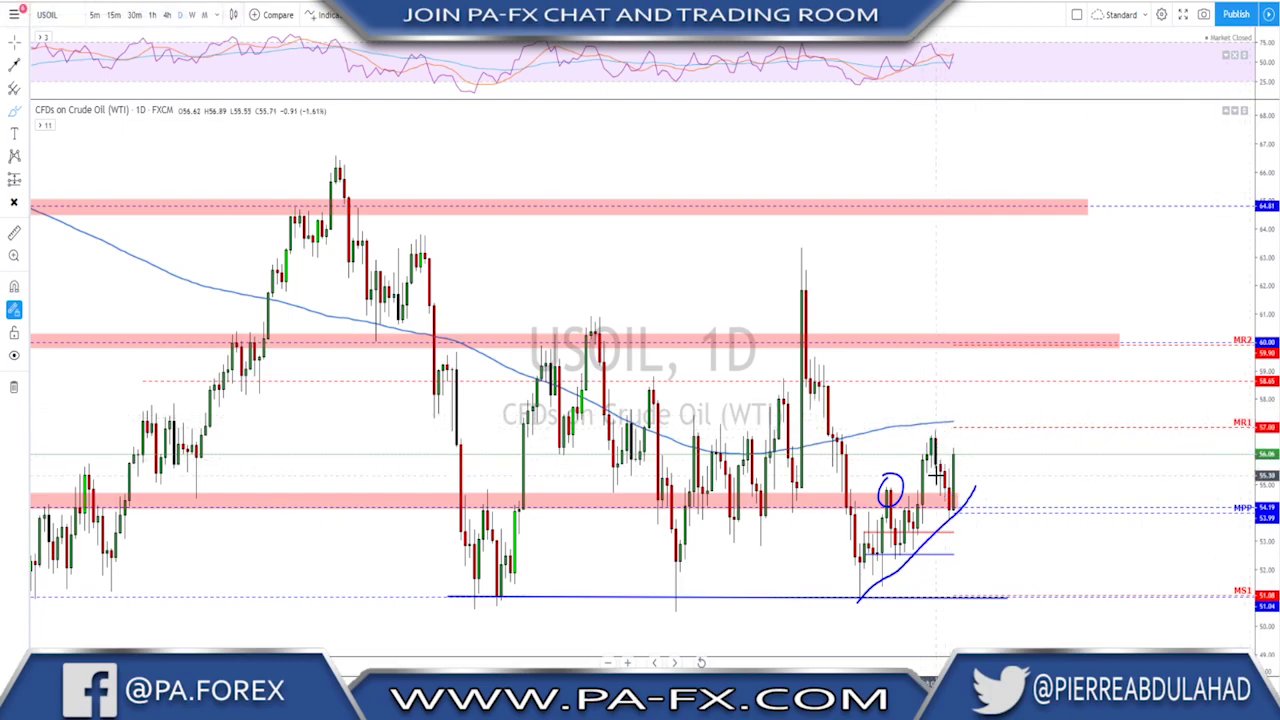
key(ctrl+z)
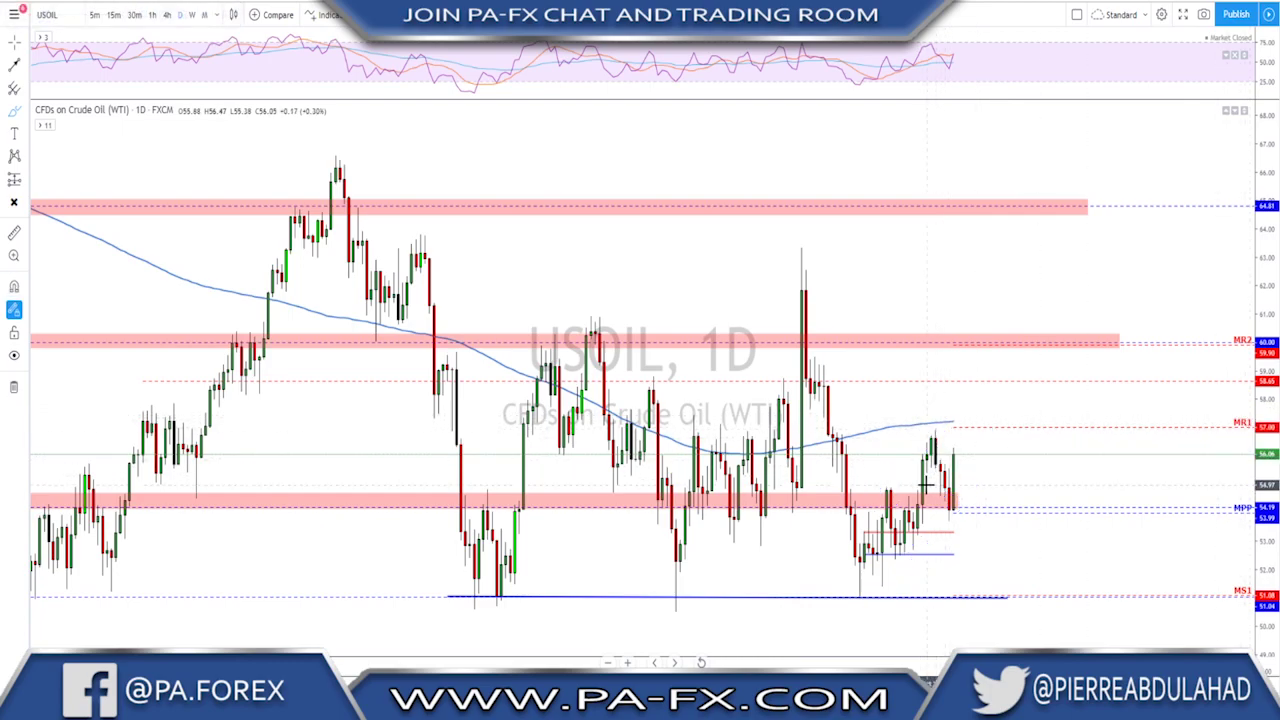
Return USOIL to the 4-hour timeframe and draw a falling trend line from about 57.00 at the recent high to about 54.58
click(166, 15)
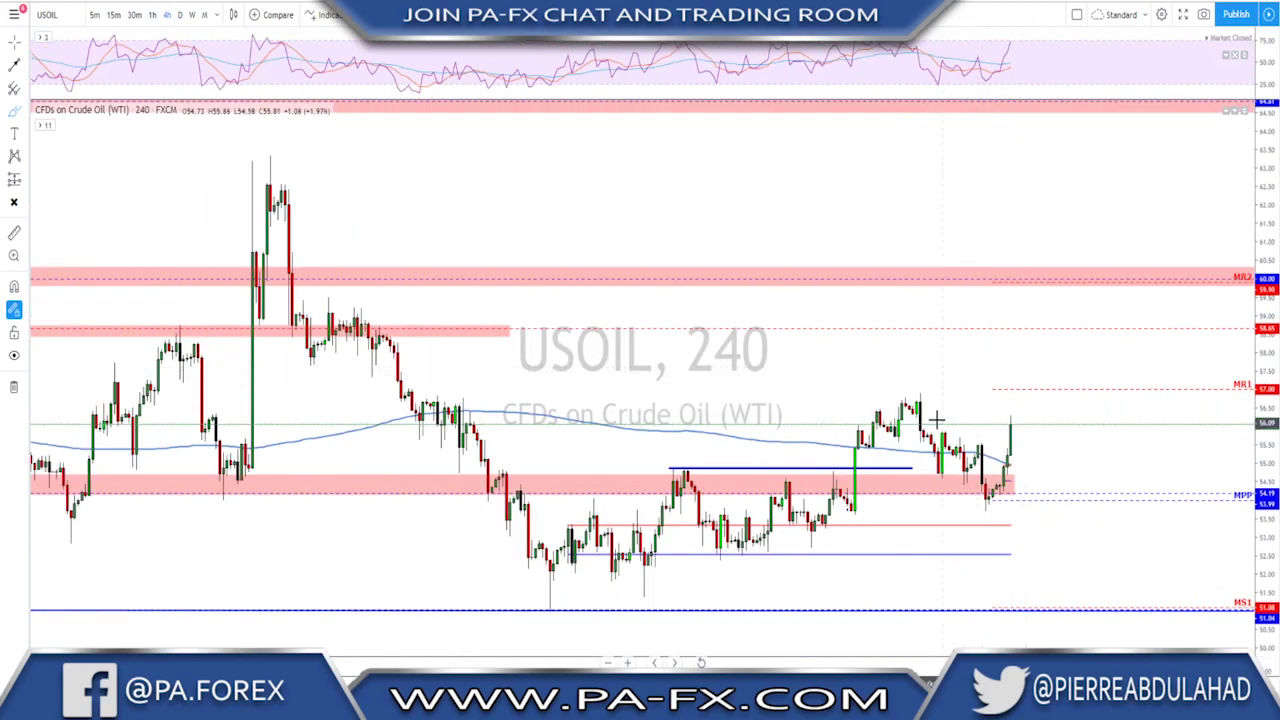
key(alt+t)
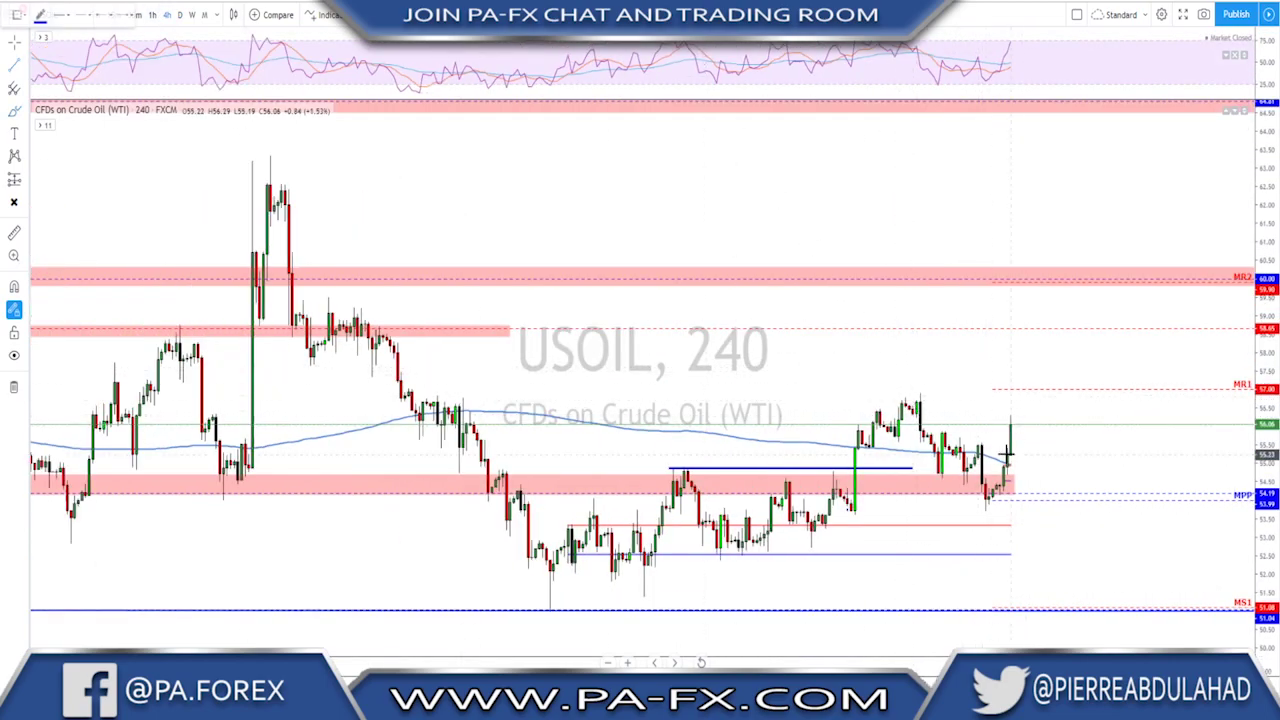
click(917, 388)
click(1024, 480)
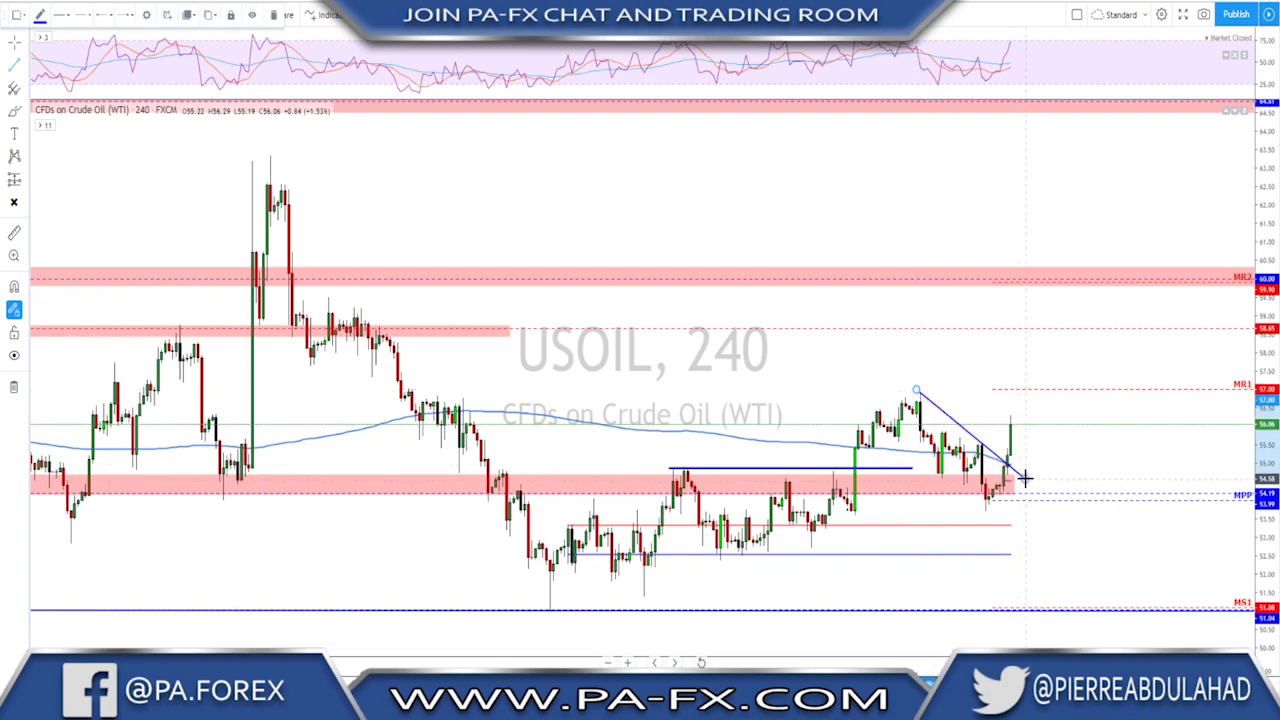
Brush a projected pullback to the trend line and a rebound, circle its low, and undo the circle, rising extension and a horizontal support stroke
click(14, 111)
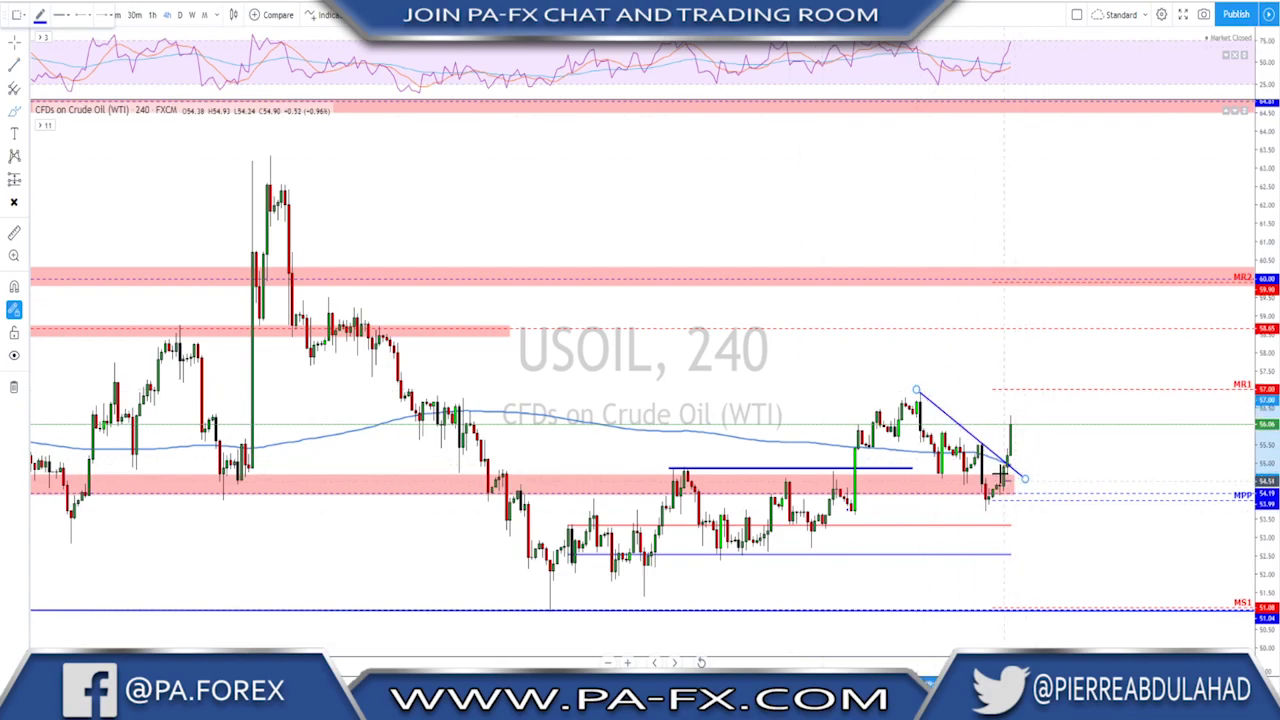
mouse_move(1005, 456)
mouse_down()
mouse_move(1015, 425)
mouse_move(1043, 462)
mouse_move(1047, 421)
mouse_move(1050, 484)
mouse_move(1032, 458)
mouse_move(1062, 344)
mouse_up()
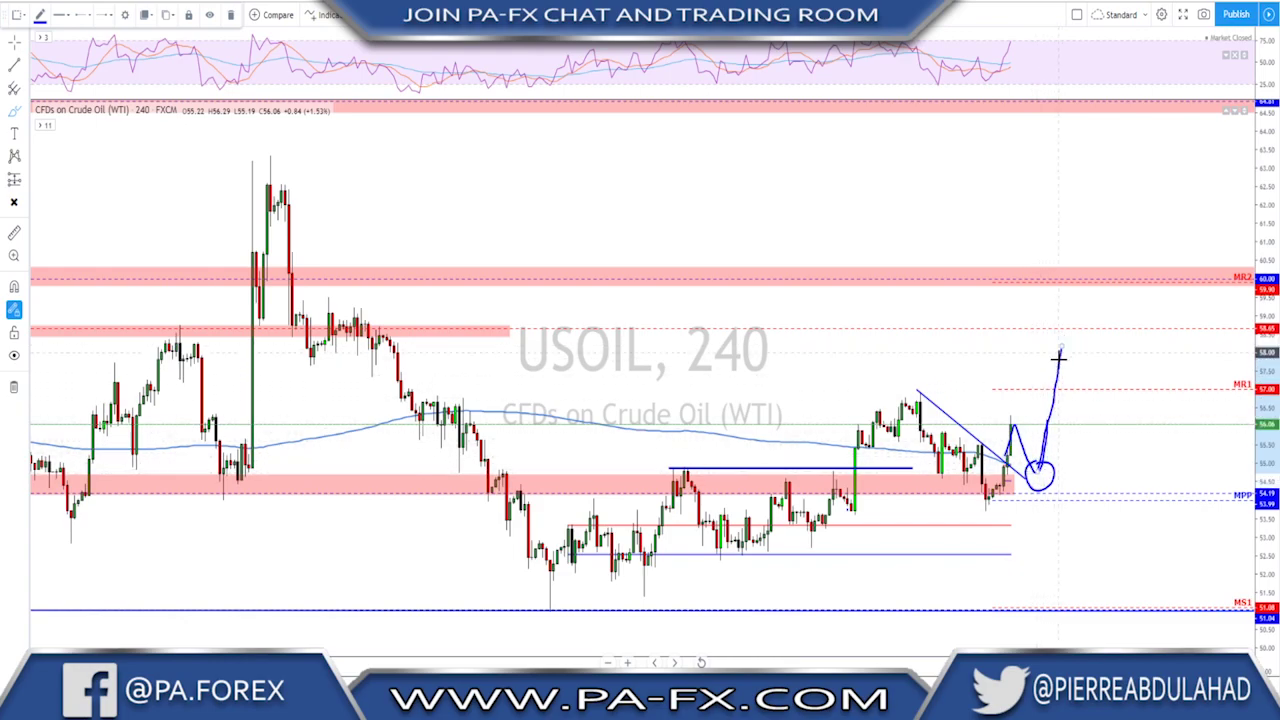
key(ctrl+z)
key(ctrl+z)
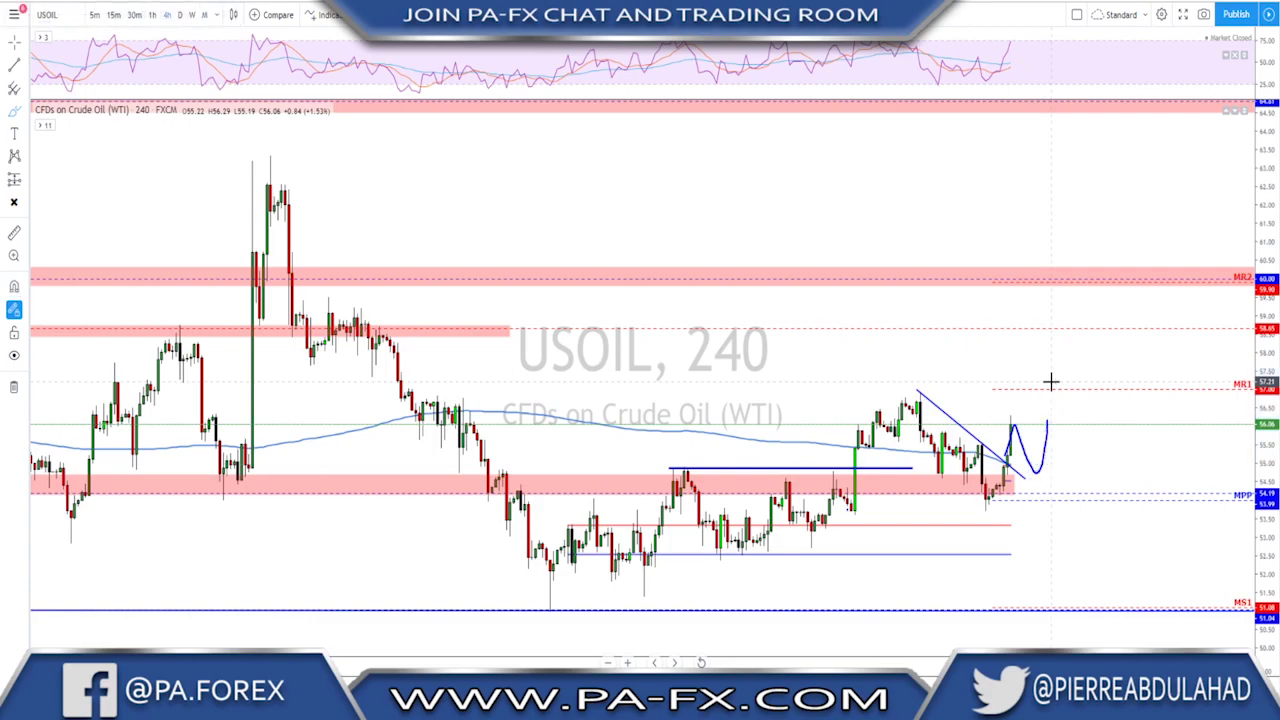
drag(980, 497, 1125, 495)
key(ctrl+z)
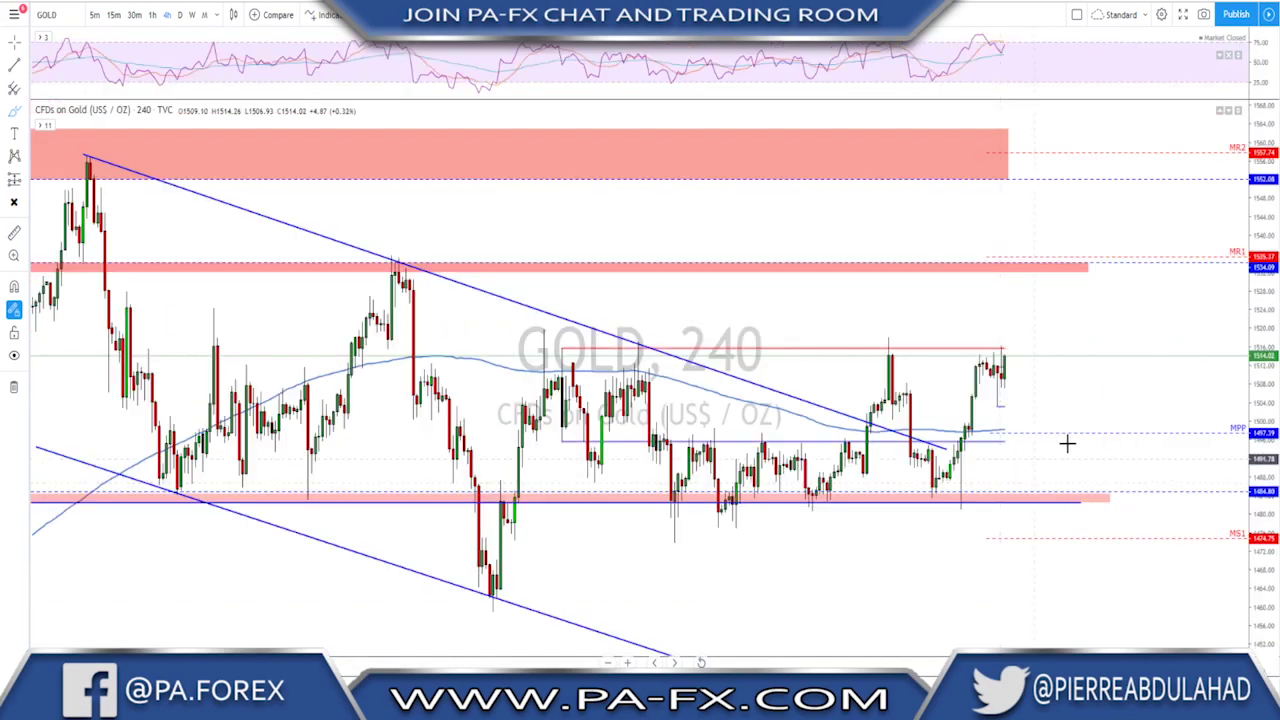
On the 4-hour GOLD chart, brush lines along the recent range's upper edge at about 1517 and lower edge at about 1479
scroll(1046, 443, down, 4)
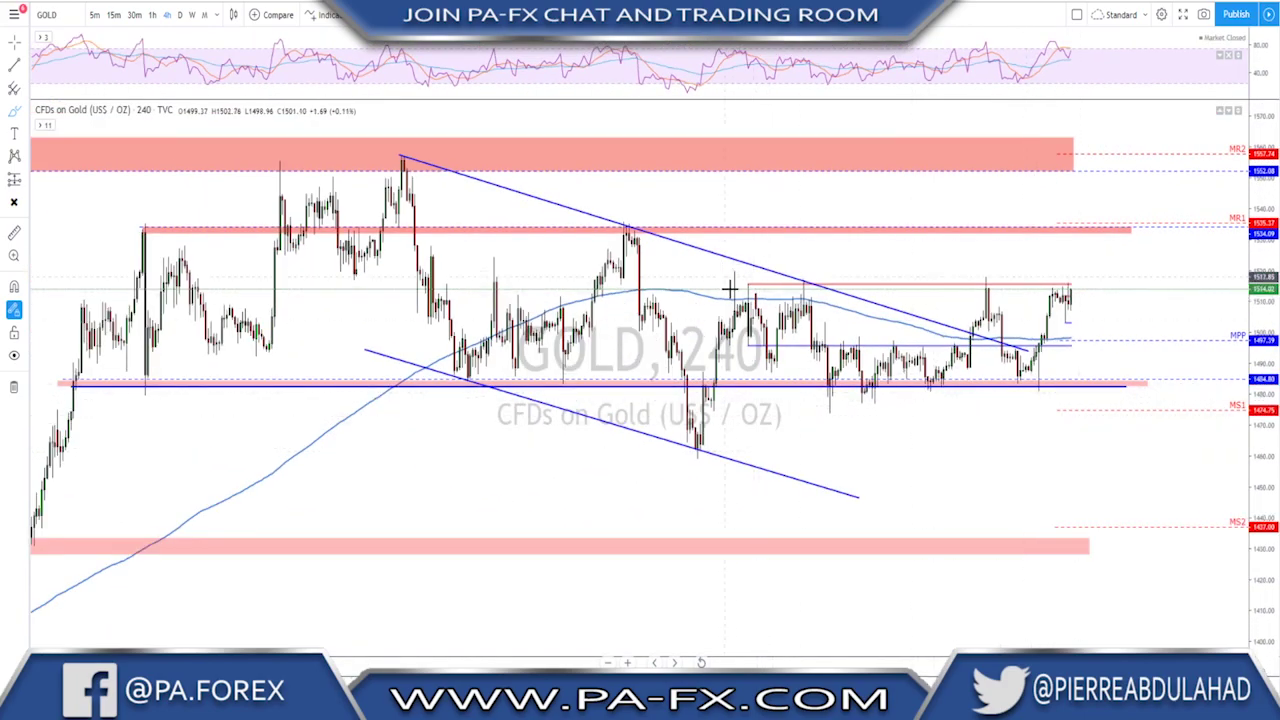
drag(764, 287, 1123, 277)
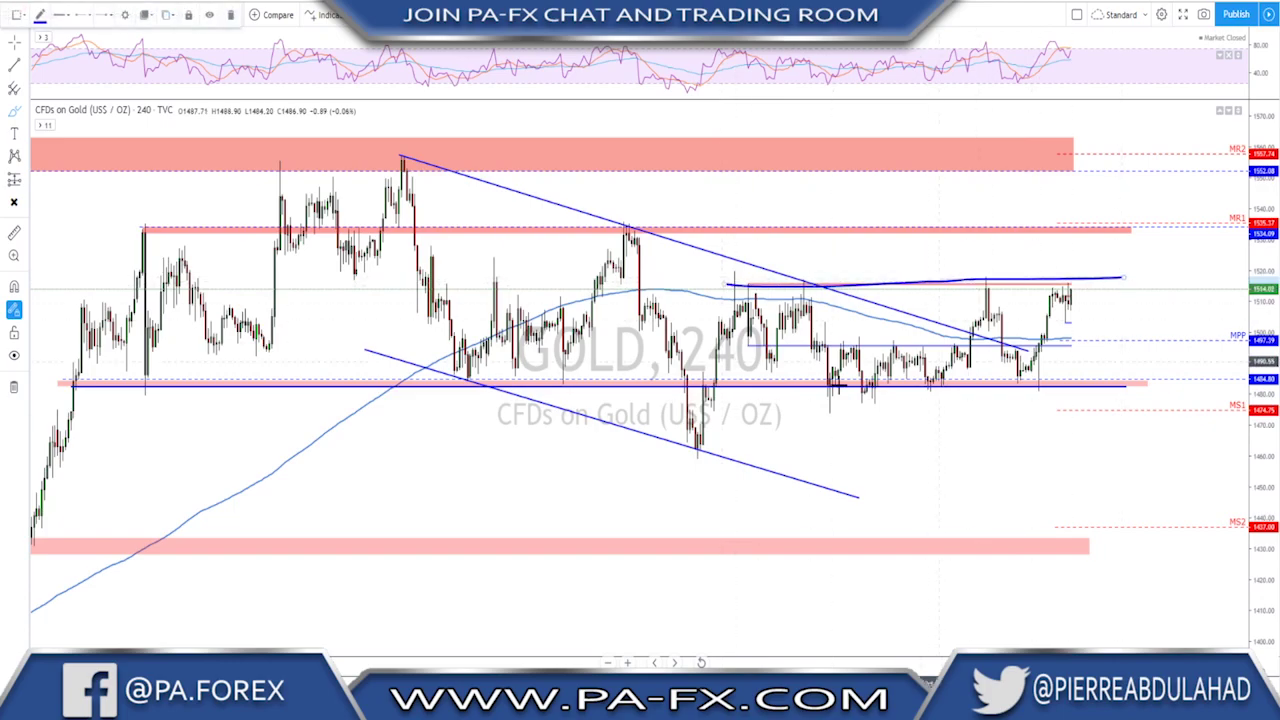
drag(717, 397, 953, 395)
click(1102, 394)
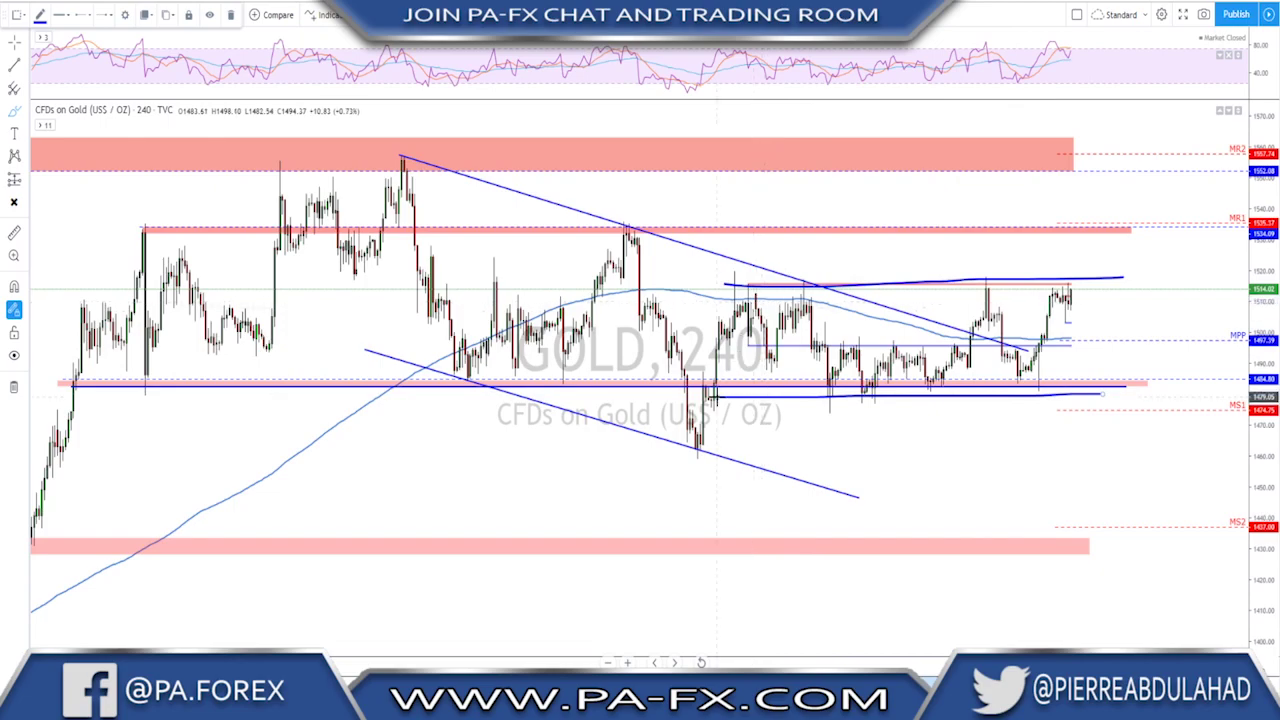
Trace the GOLD range's swings with the brush and project a breakout, a retest of the upper edge and a rise to about 1552
mouse_move(790, 288)
mouse_down()
mouse_move(878, 388)
mouse_move(972, 332)
mouse_move(991, 289)
mouse_move(1040, 390)
mouse_move(1082, 292)
mouse_move(1116, 380)
mouse_up()
mouse_move(1076, 290)
mouse_down()
mouse_move(1079, 248)
mouse_move(1095, 285)
mouse_up()
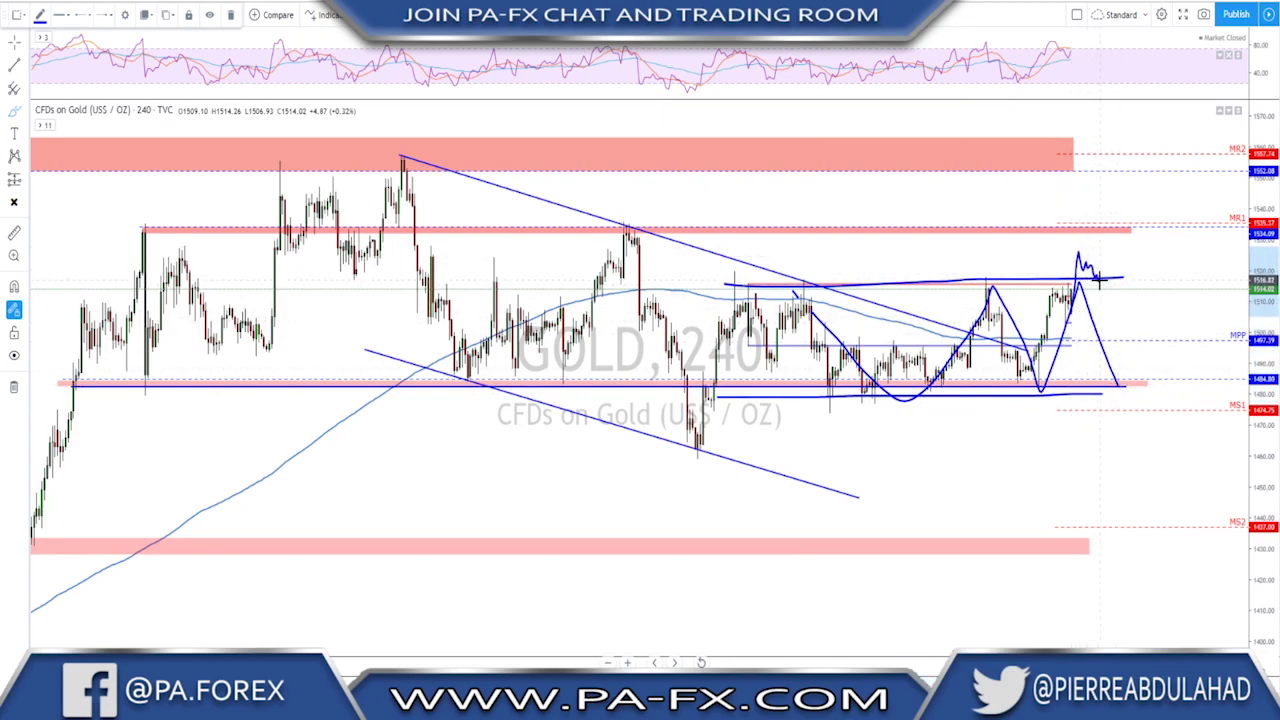
mouse_move(1103, 272)
mouse_down()
mouse_move(1121, 173)
mouse_move(1128, 182)
mouse_up()
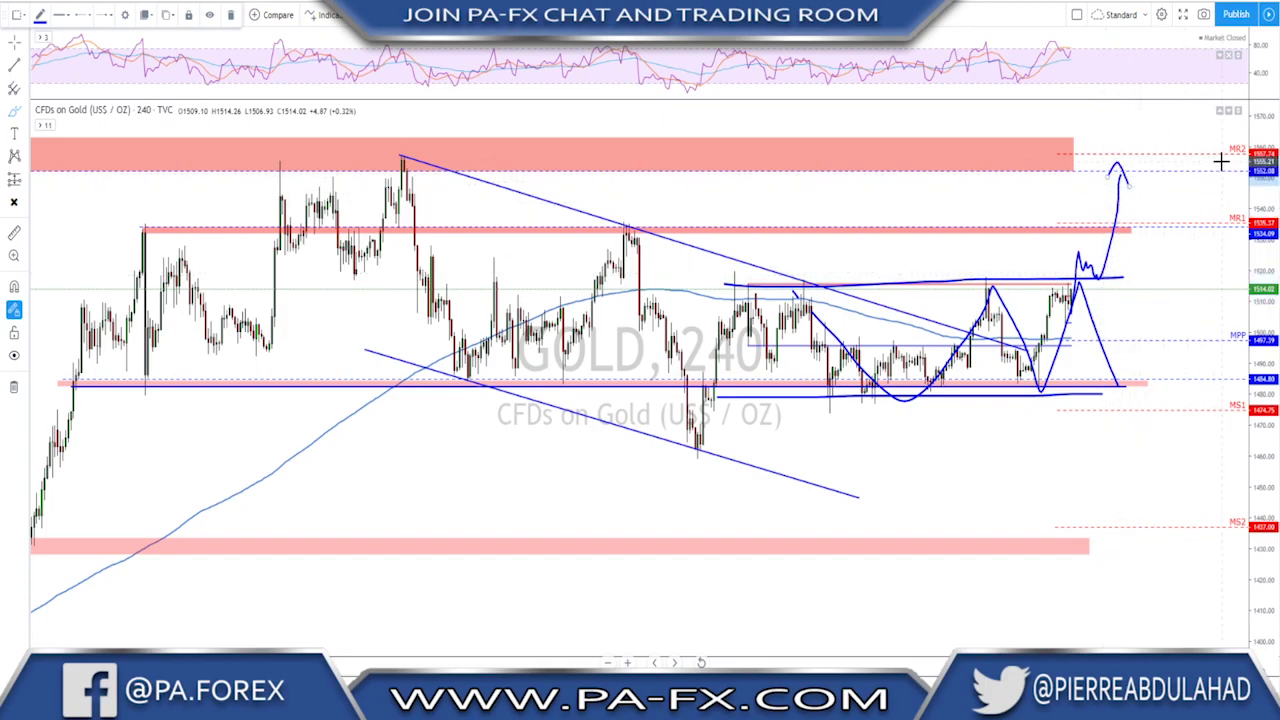
Undo the GOLD projection and swing strokes, try a horizontal stroke at the lowest swing low, and undo it with the range lines
key(ctrl+z)
key(ctrl+z)
key(ctrl+z)
key(ctrl+z)
key(ctrl+z)
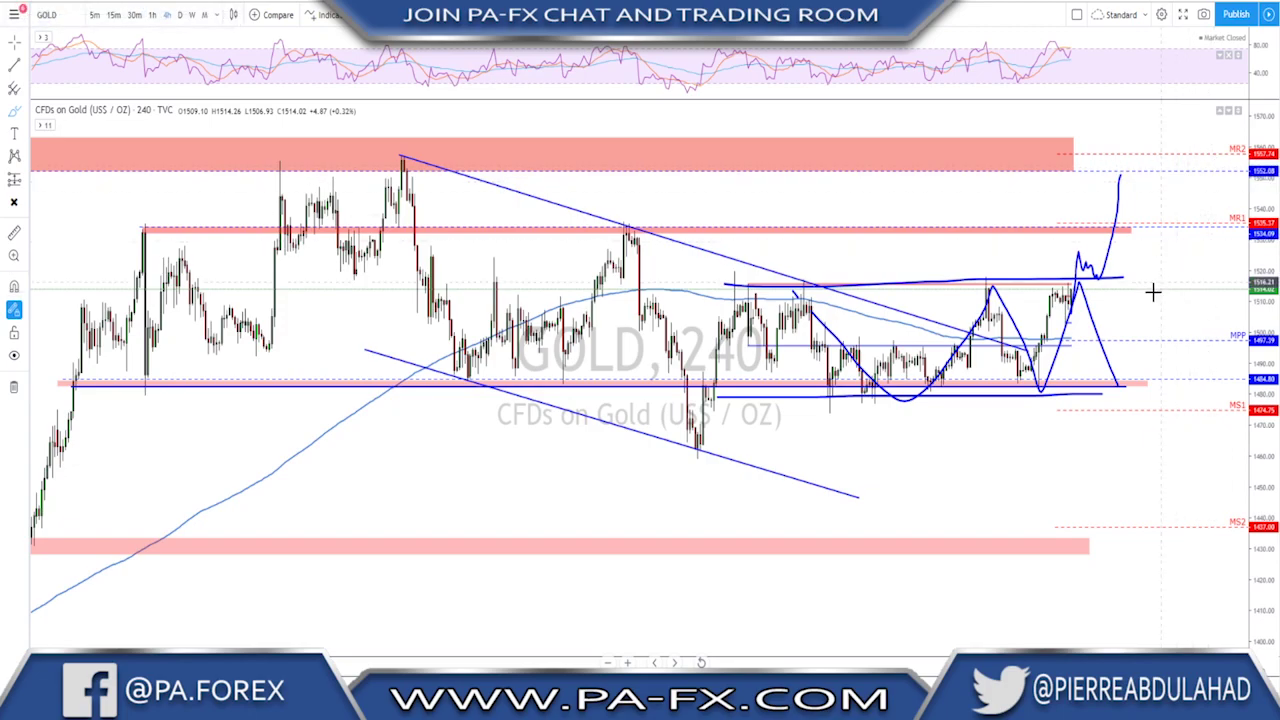
key(ctrl+z)
key(ctrl+z)
key(ctrl+z)
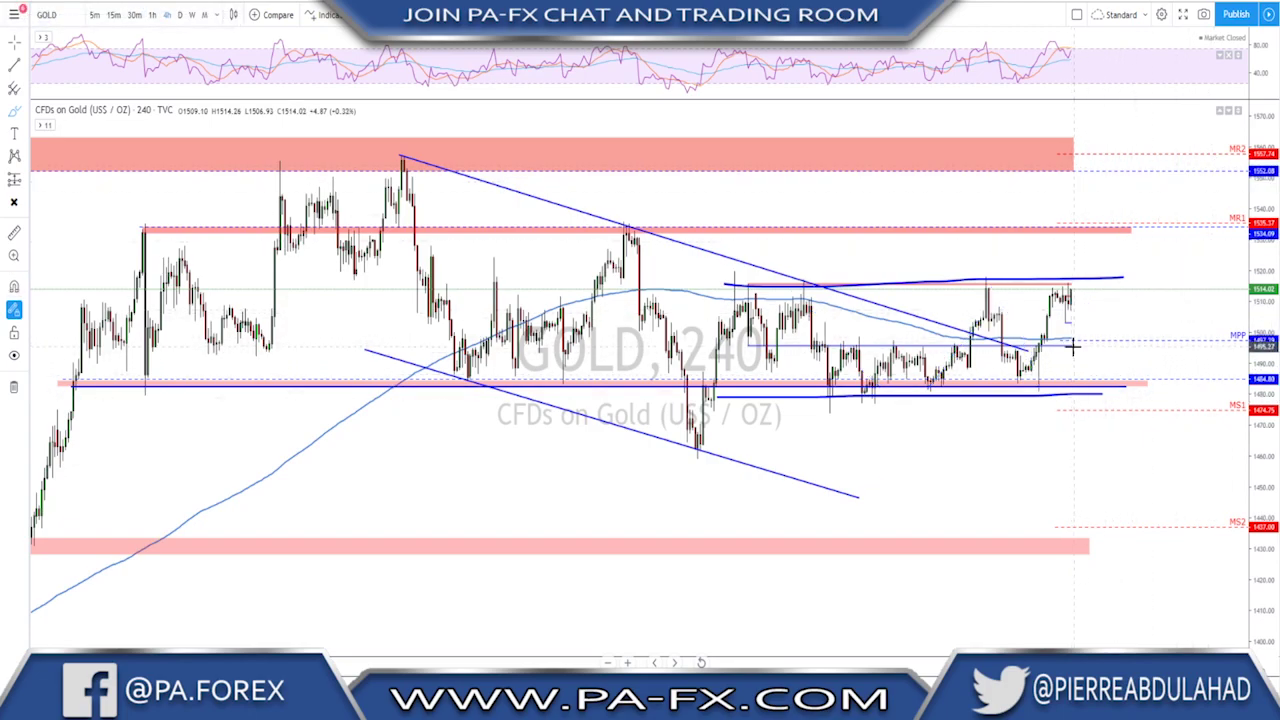
drag(674, 451, 964, 449)
key(ctrl+z)
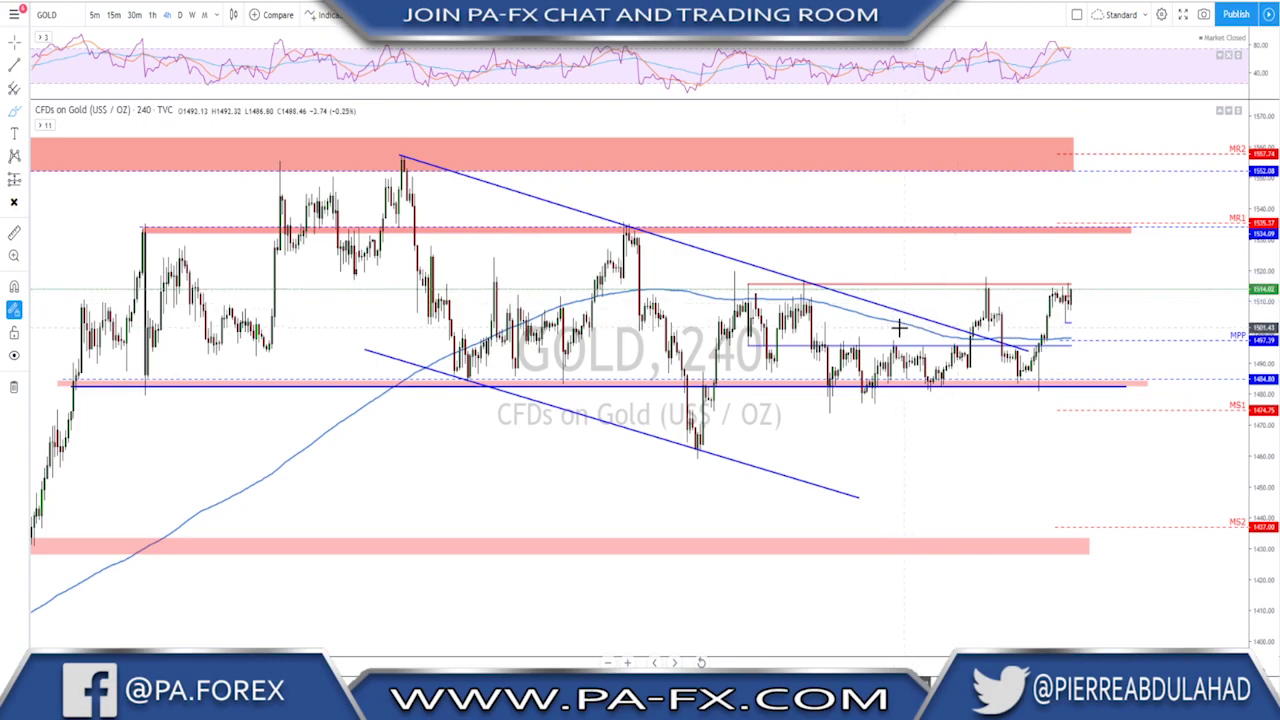
Brush the latest GOLD rally, its pullback and a projected rise to about 1527, and delete the stroke
click(967, 381)
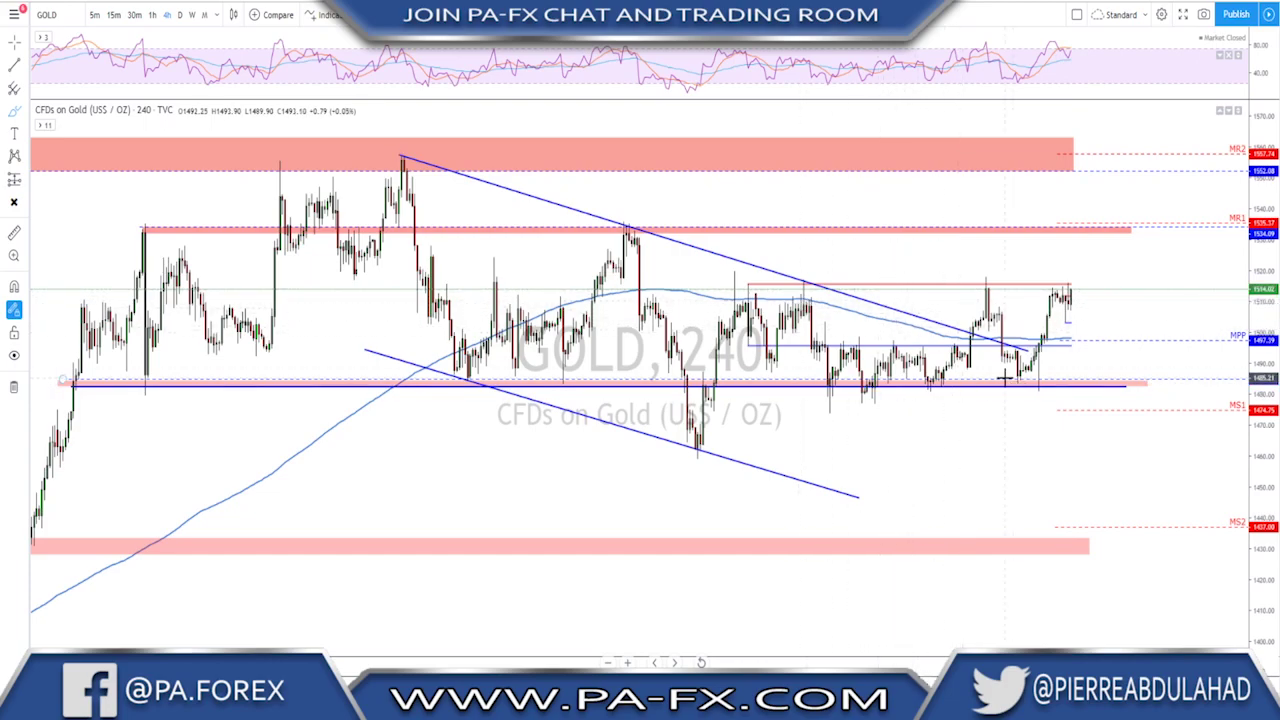
click(1021, 380)
click(1053, 290)
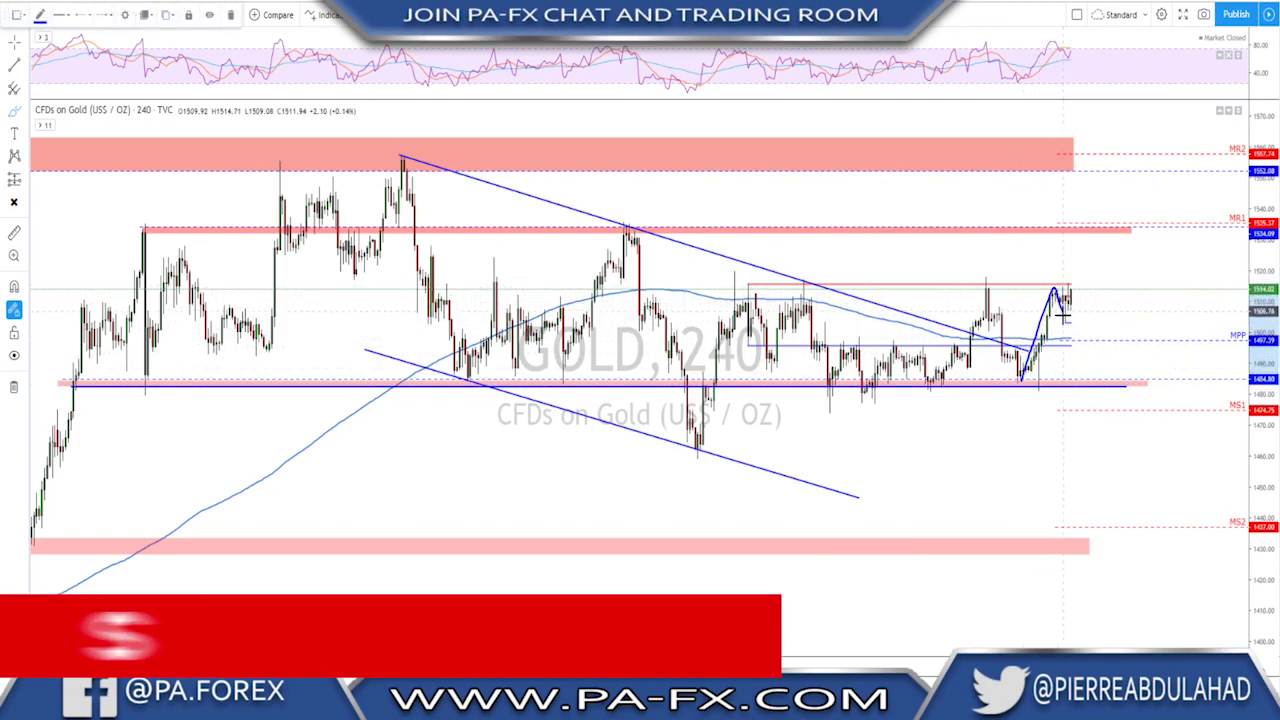
click(1066, 321)
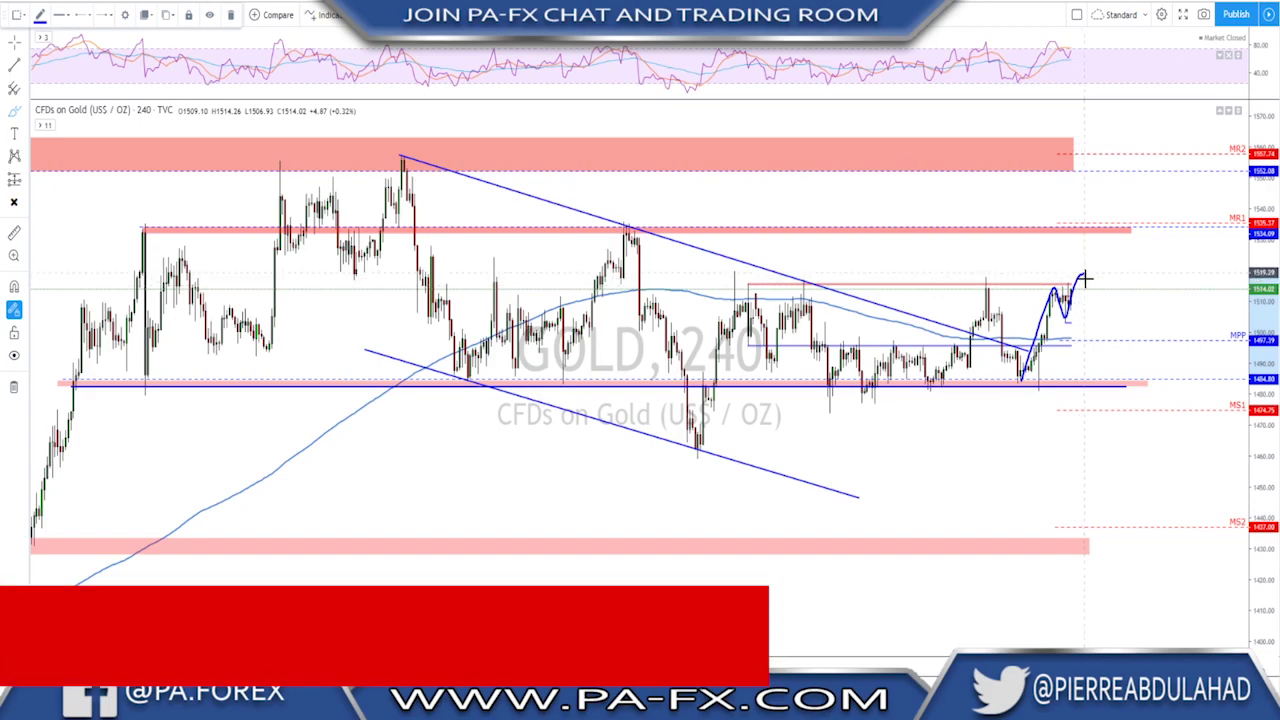
double_click(1093, 248)
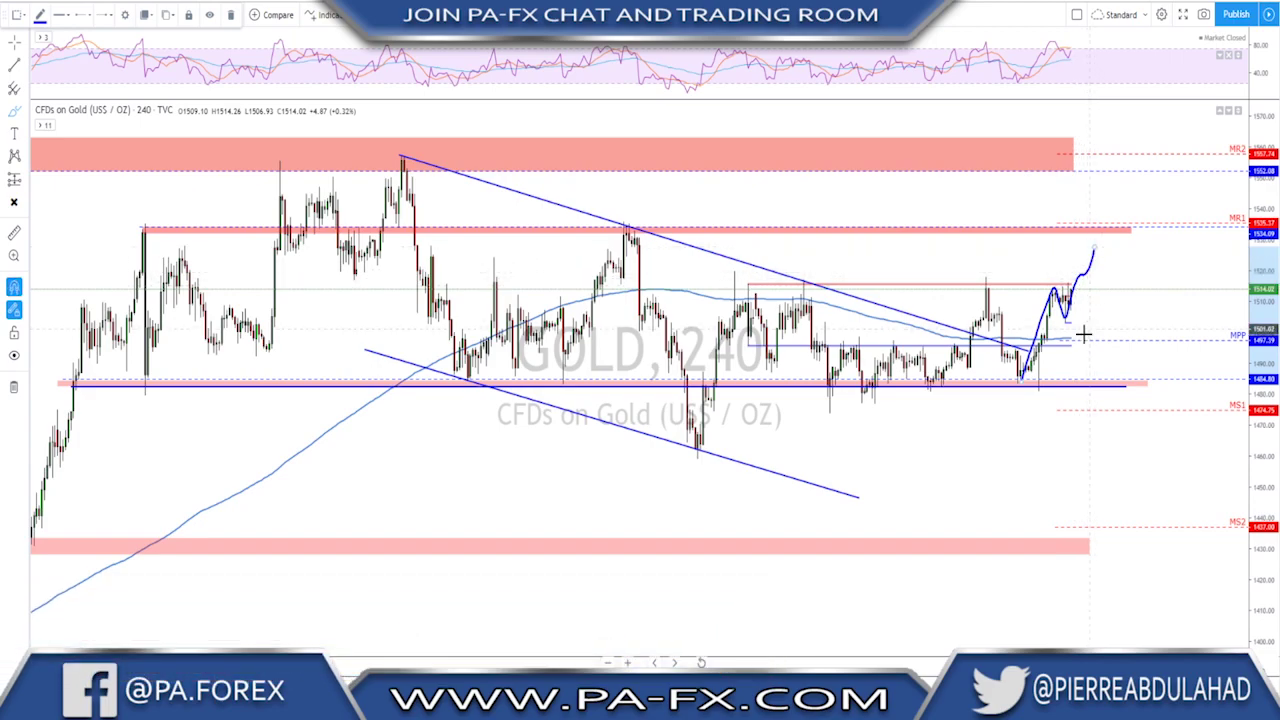
key(Delete)
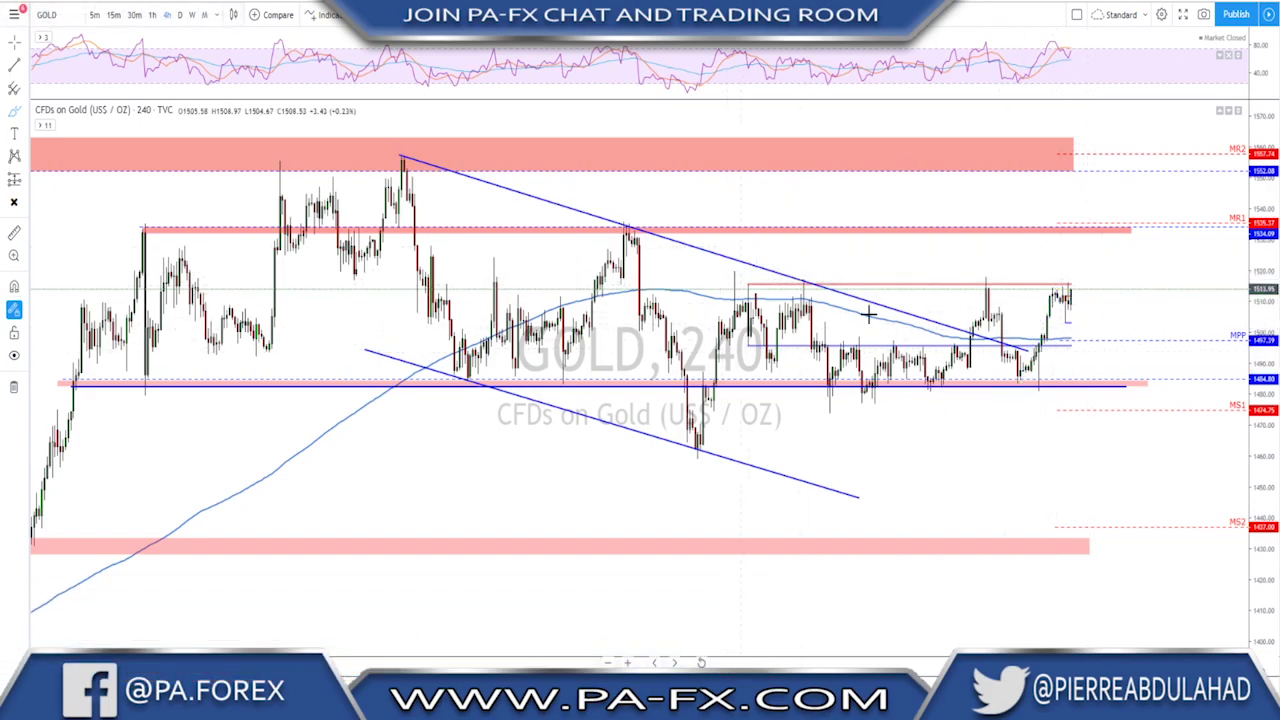
Circle two previous highs at the upper edge of the GOLD range and undo both circles
mouse_move(960, 270)
mouse_down()
mouse_move(1006, 277)
mouse_move(962, 268)
mouse_up()
mouse_move(810, 274)
mouse_down()
mouse_move(823, 268)
mouse_move(806, 275)
mouse_up()
key(ctrl+z)
key(ctrl+z)
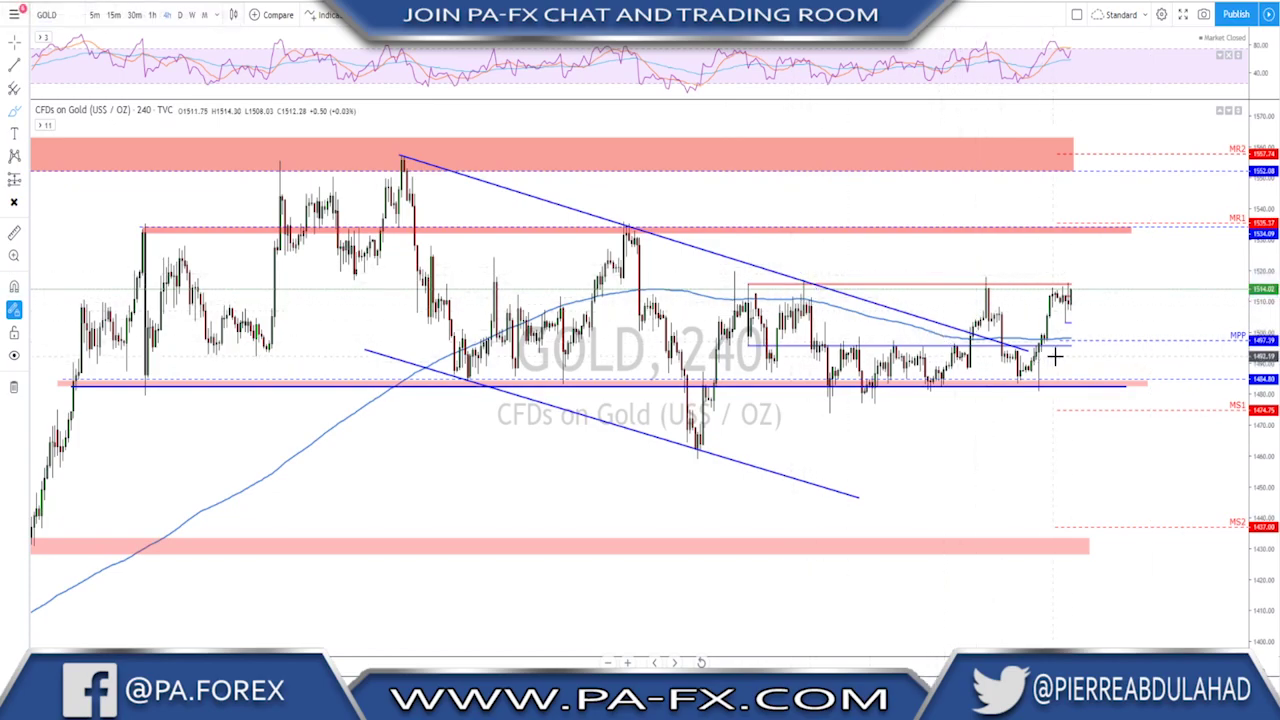
Brush a projected upward path from the latest GOLD candle past the resistance zone at 1534.09
scroll(1106, 323, down, 3)
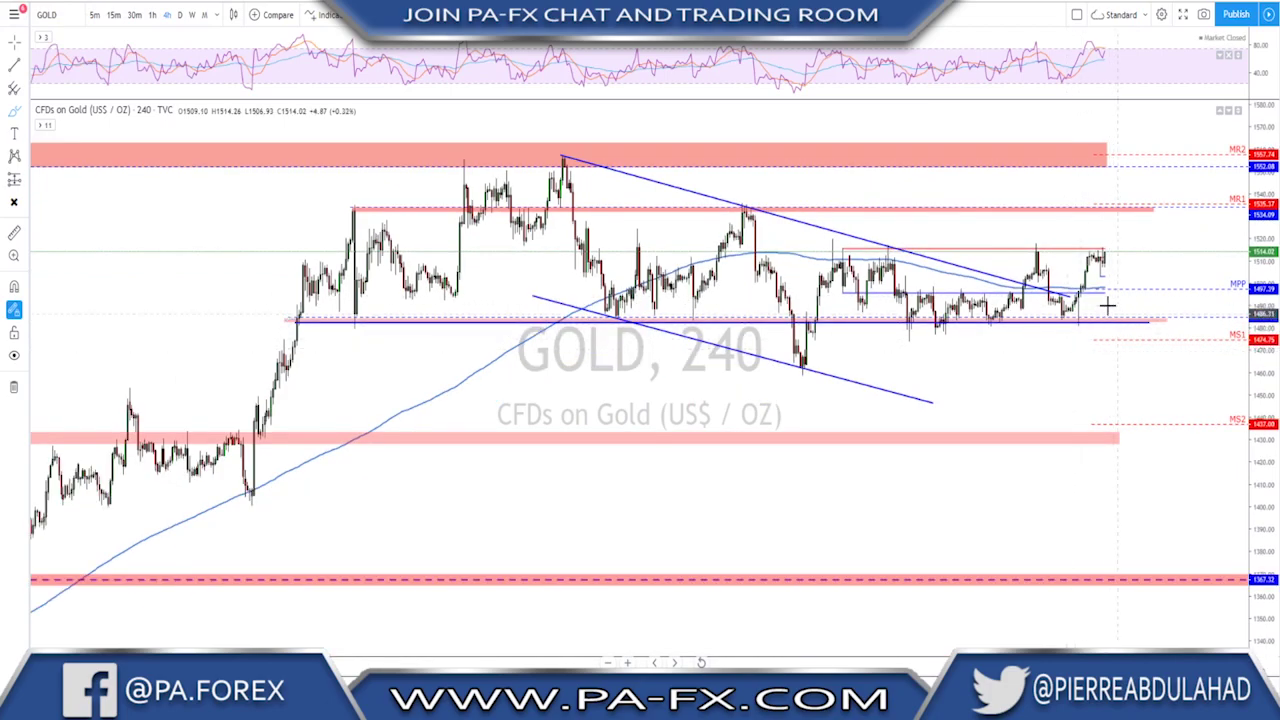
drag(1102, 264, 1108, 234)
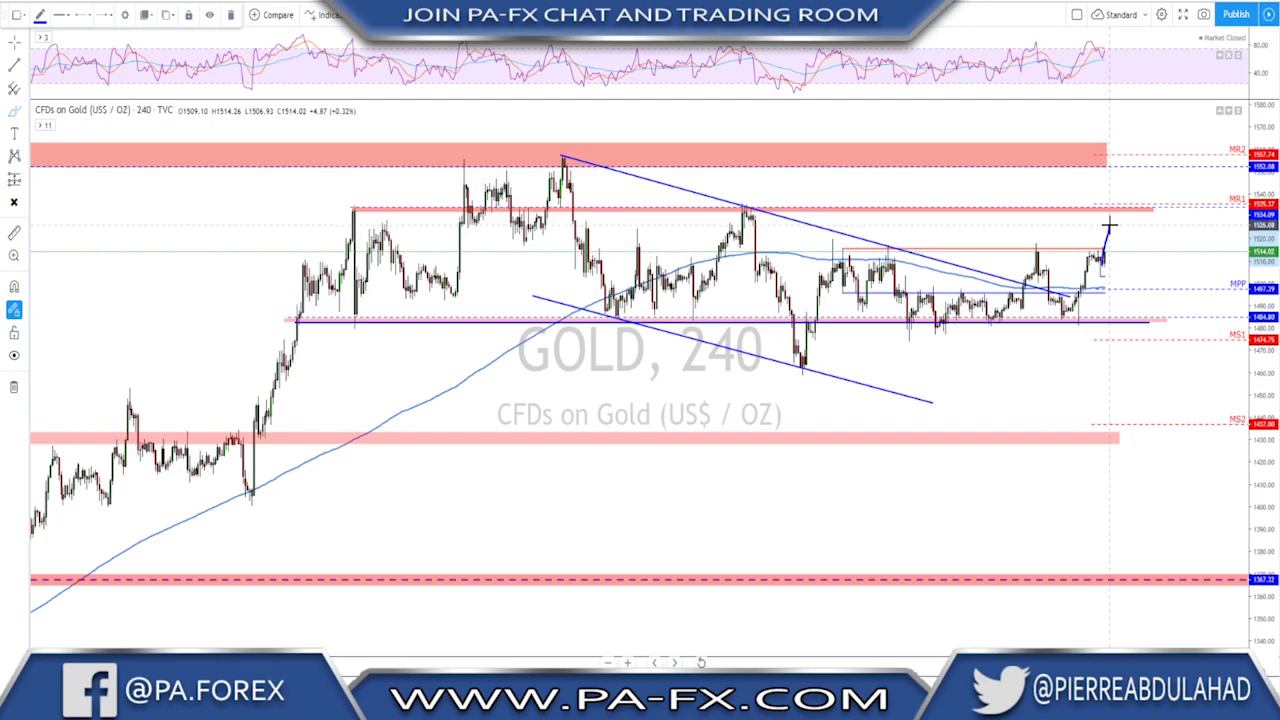
mouse_move(1111, 229)
mouse_down()
mouse_move(1121, 250)
mouse_move(1143, 190)
mouse_up()
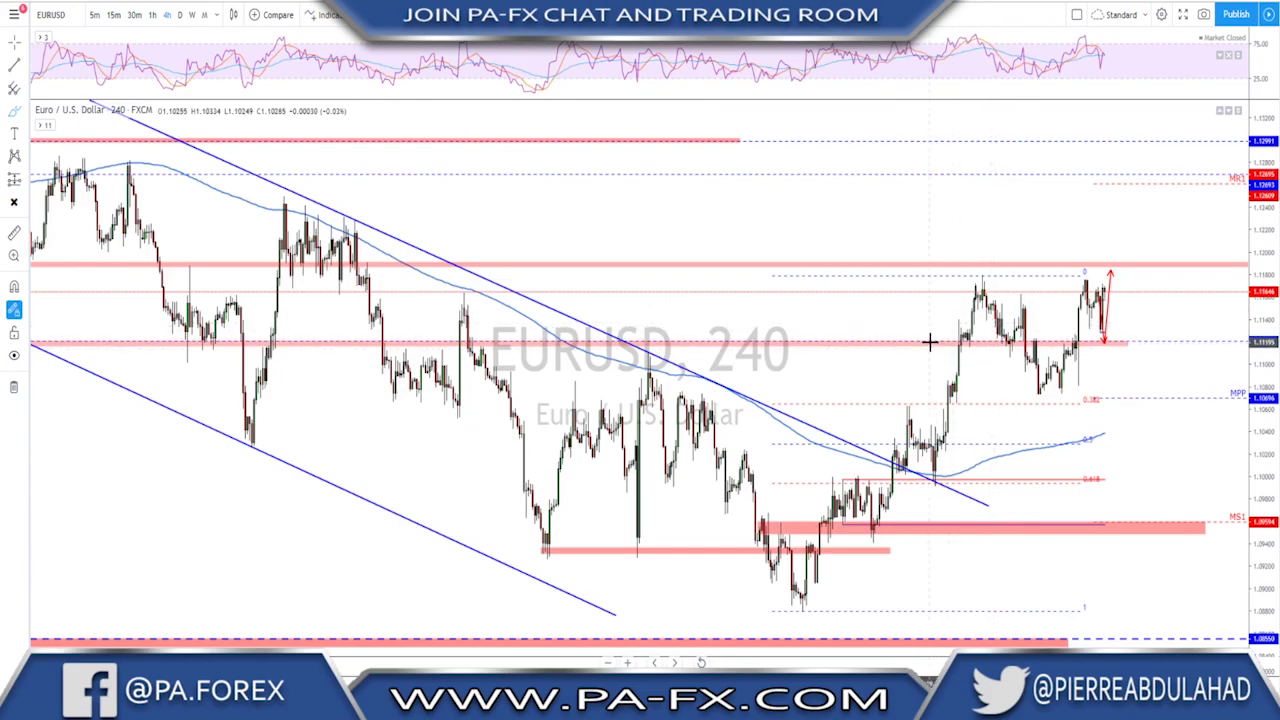
Switch to the 4-hour EURUSD chart and brush a horizontal line along the support zone at about 1.1120
mouse_move(929, 342)
mouse_down()
mouse_move(1180, 342)
mouse_move(1168, 342)
mouse_up()
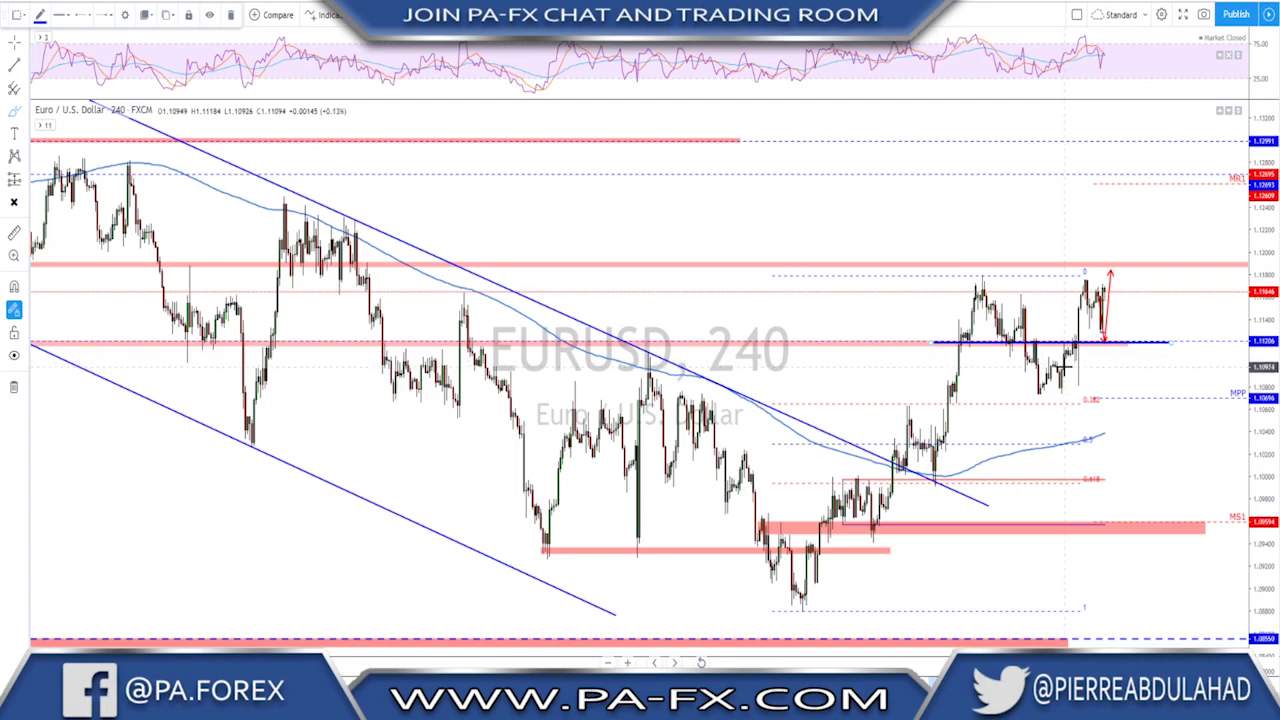
Brush a decline from the previous EURUSD high to the moving average, circle the 0.5 retracement level, and delete both strokes
scroll(1050, 368, up, 2)
scroll(994, 343, up, 1)
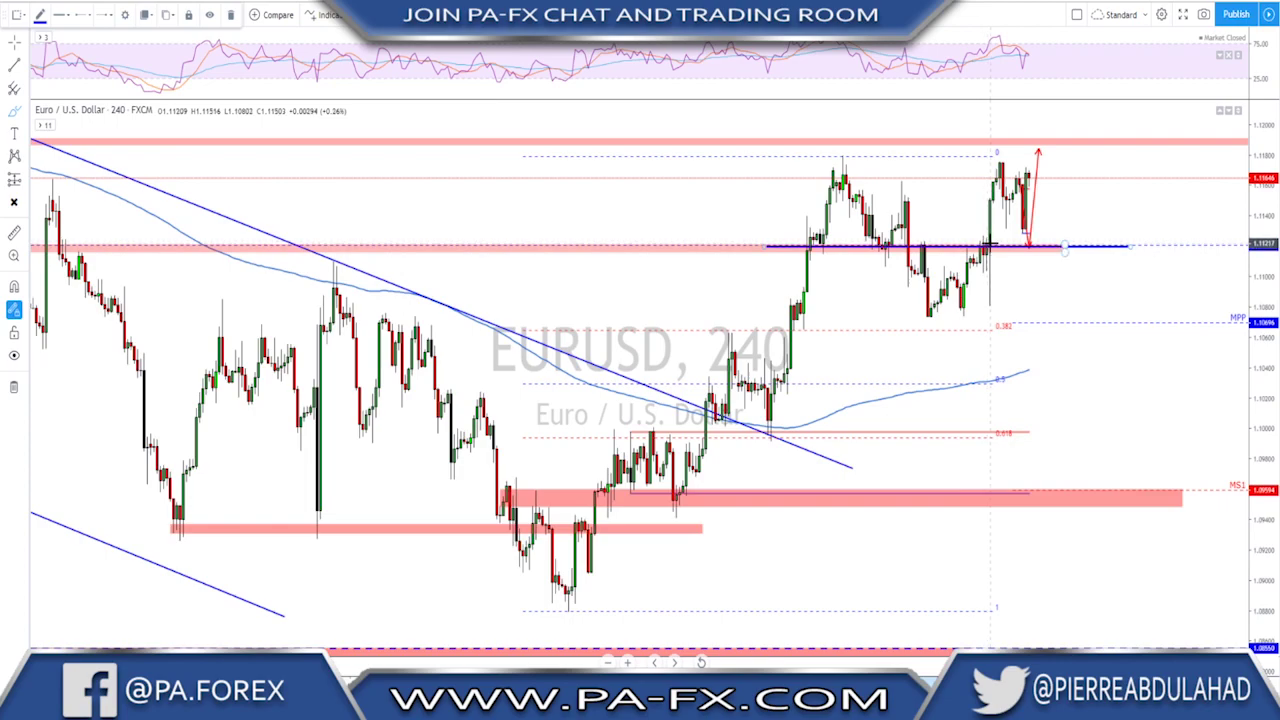
click(836, 157)
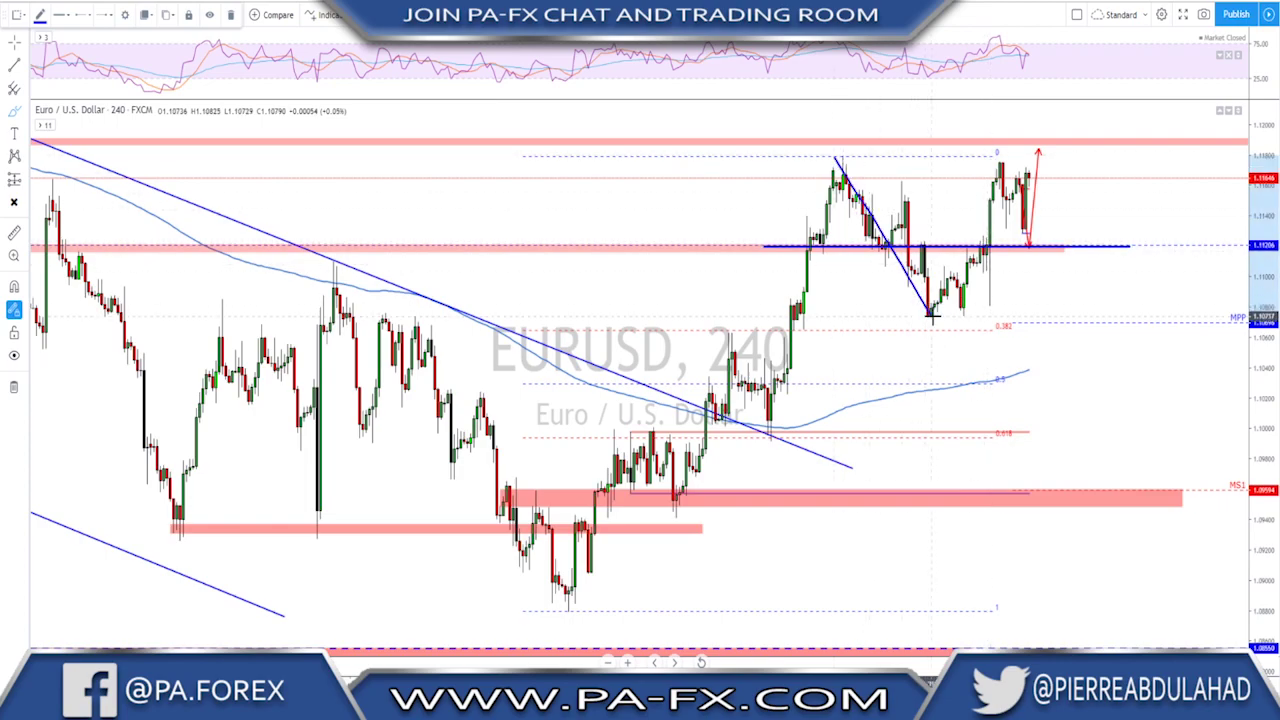
click(966, 379)
drag(1011, 369, 1003, 369)
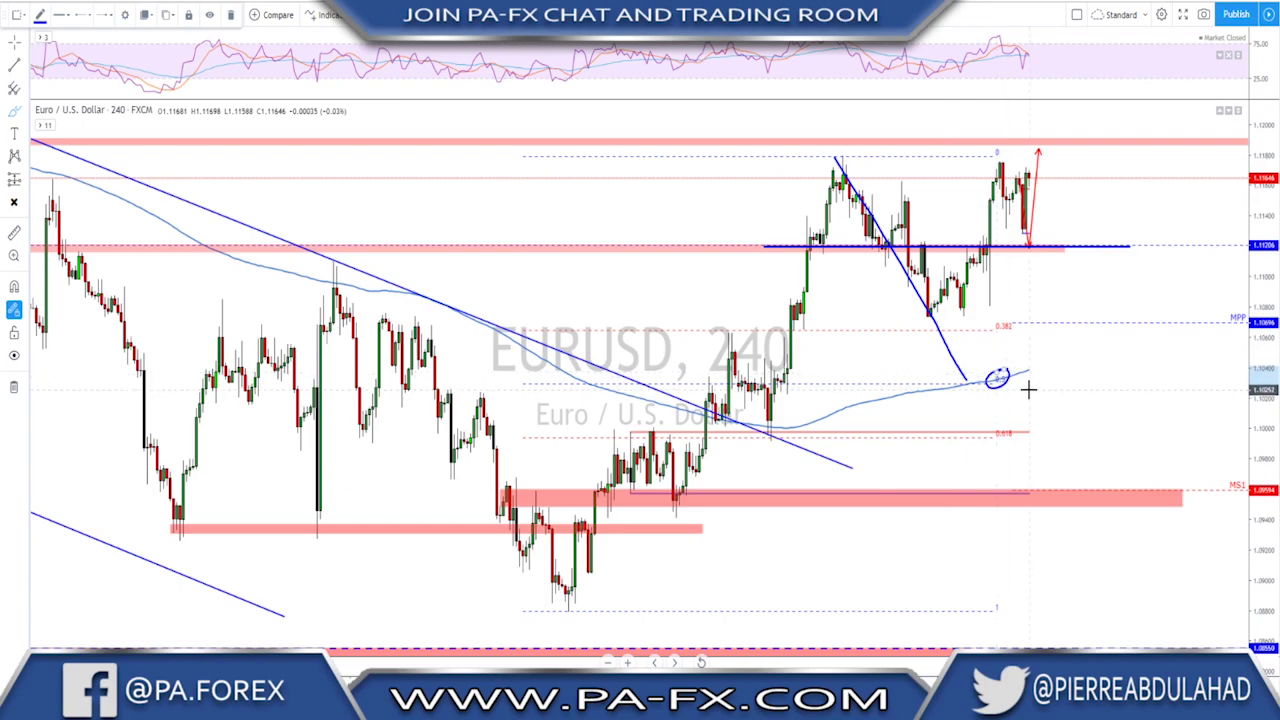
key(Delete)
key(Delete)
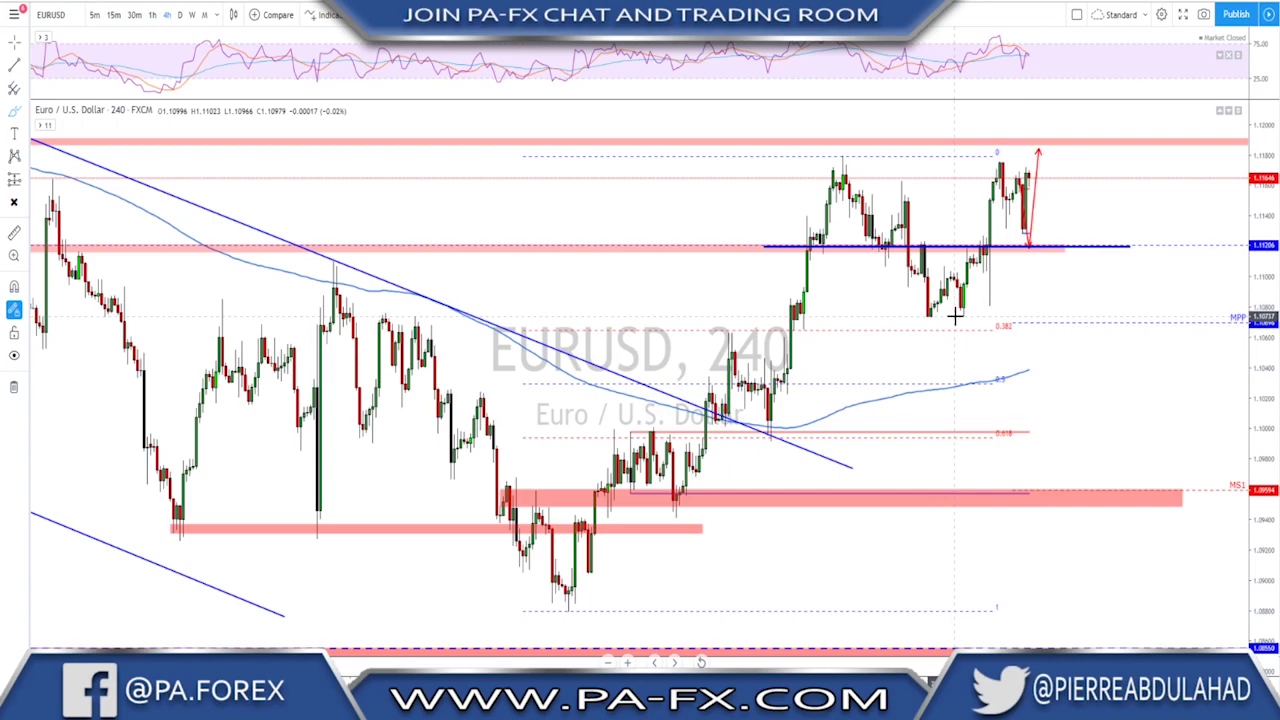
Circle the 0.382 retracement level on the 4-hour EURUSD chart and delete the circle
mouse_move(1004, 320)
mouse_down()
mouse_move(1020, 331)
mouse_move(997, 324)
mouse_up()
key(Delete)
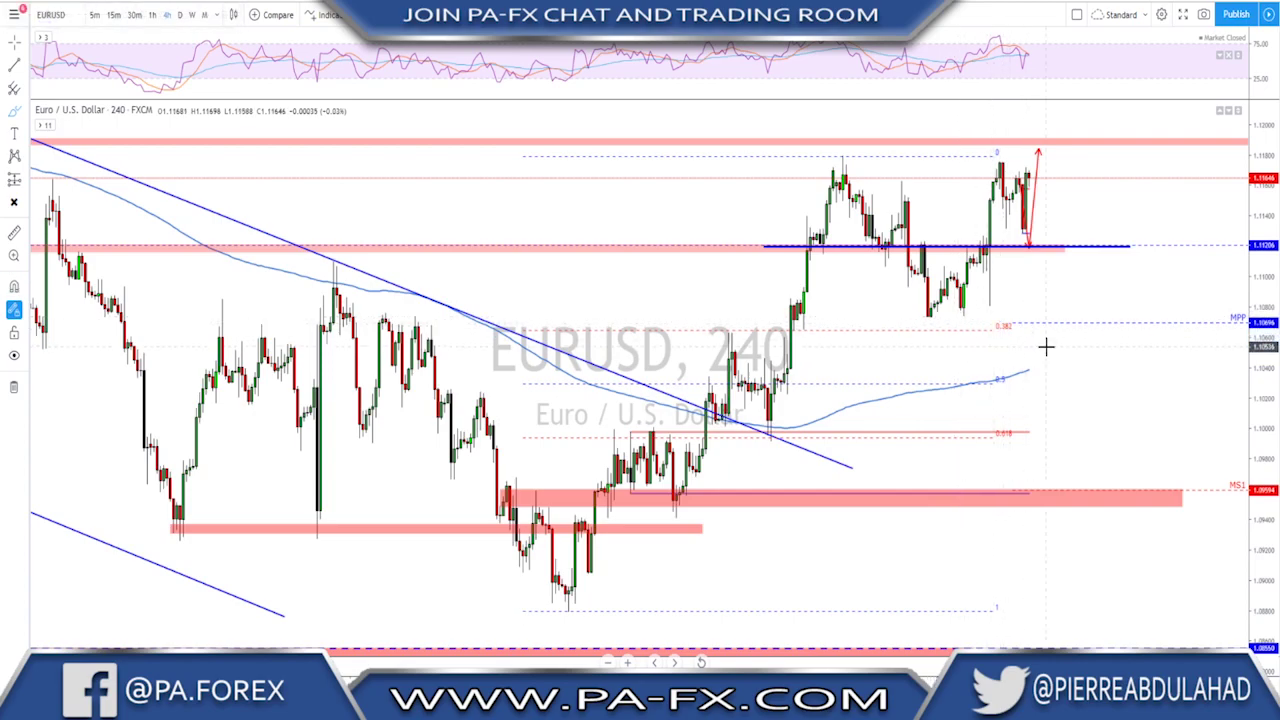
scroll(949, 318, down, 2)
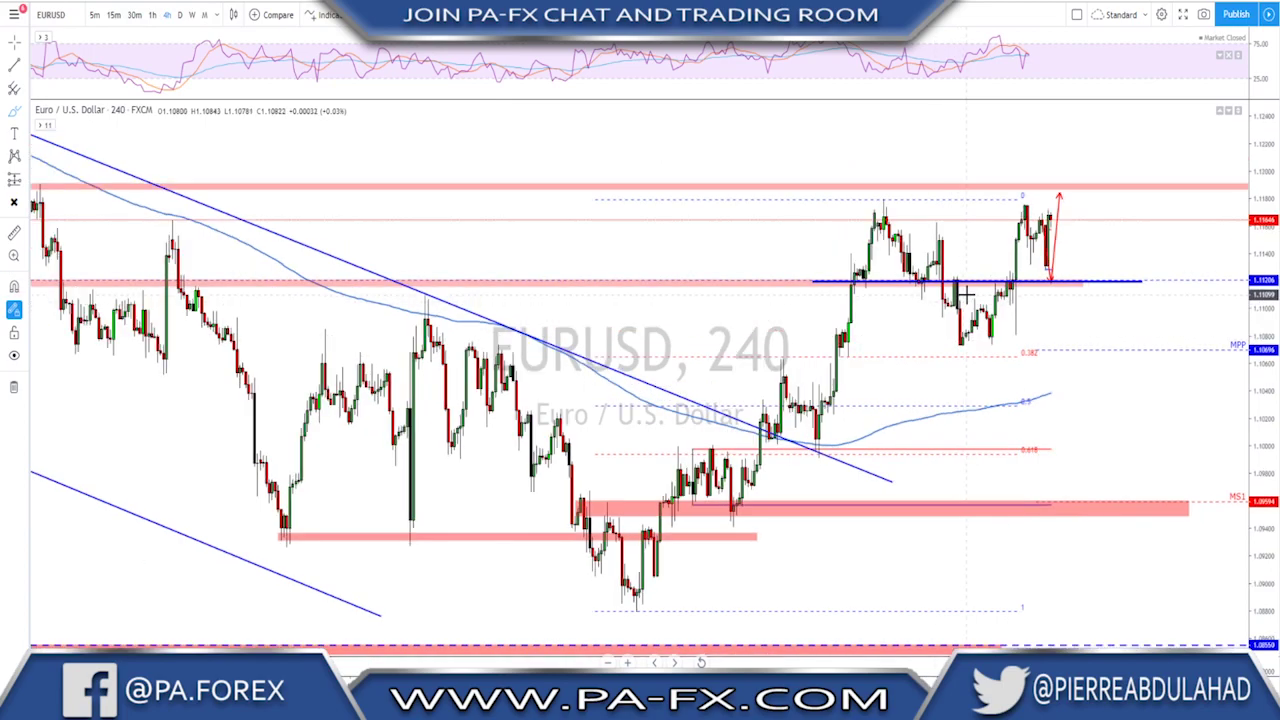
scroll(1019, 360, up, 2)
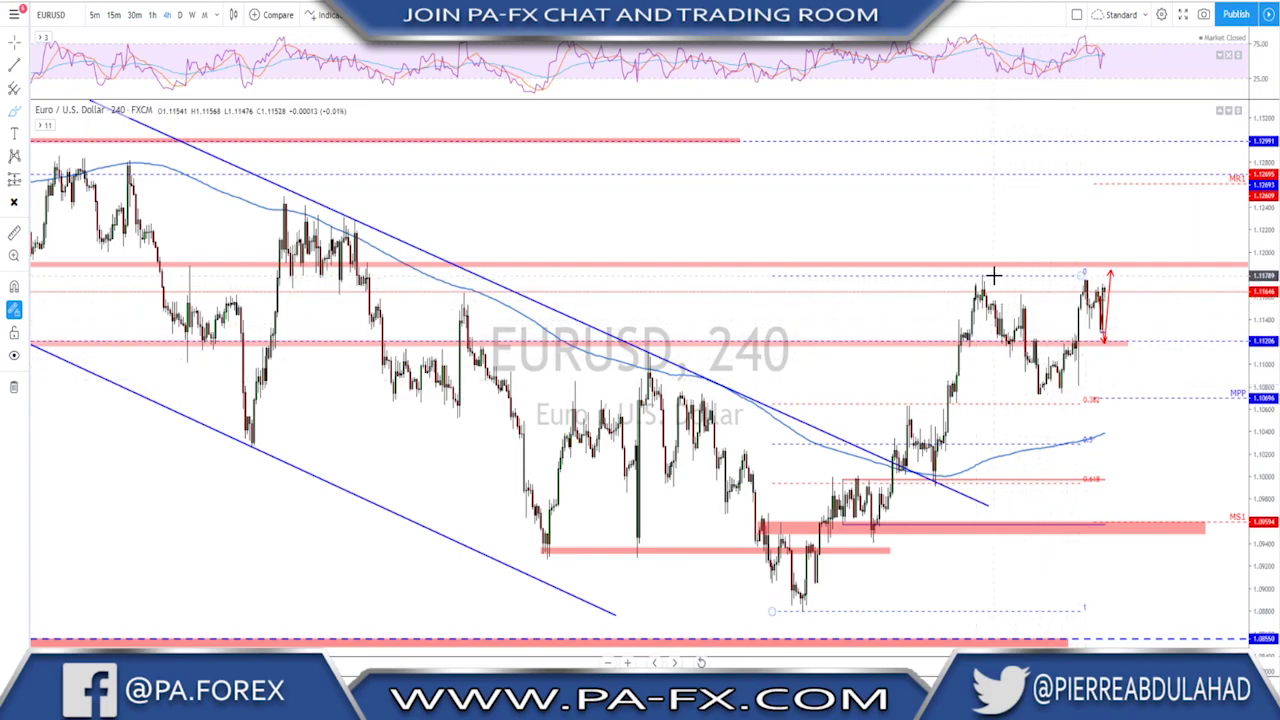
Switch to the 1-hour chart, brush a V-shaped path over the red projection arrows up to the resistance zone, and undo it
click(155, 16)
scroll(1043, 230, up, 1)
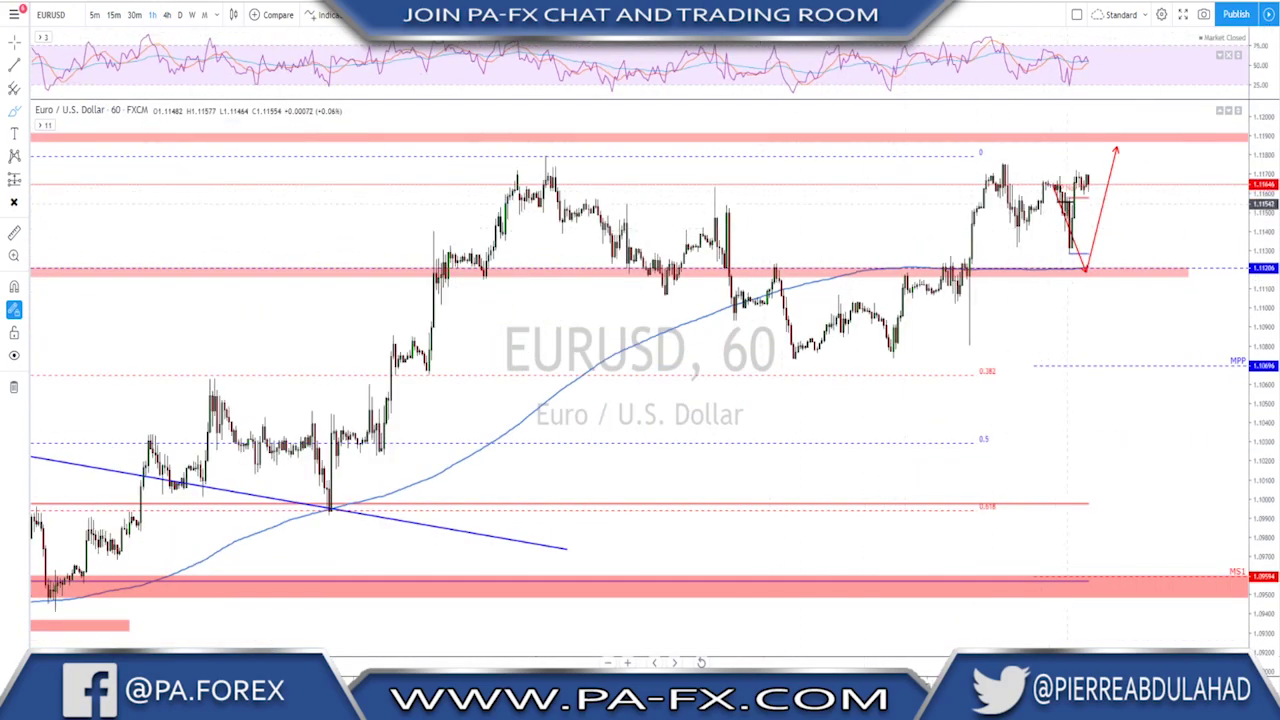
click(1048, 180)
click(1080, 258)
click(1117, 150)
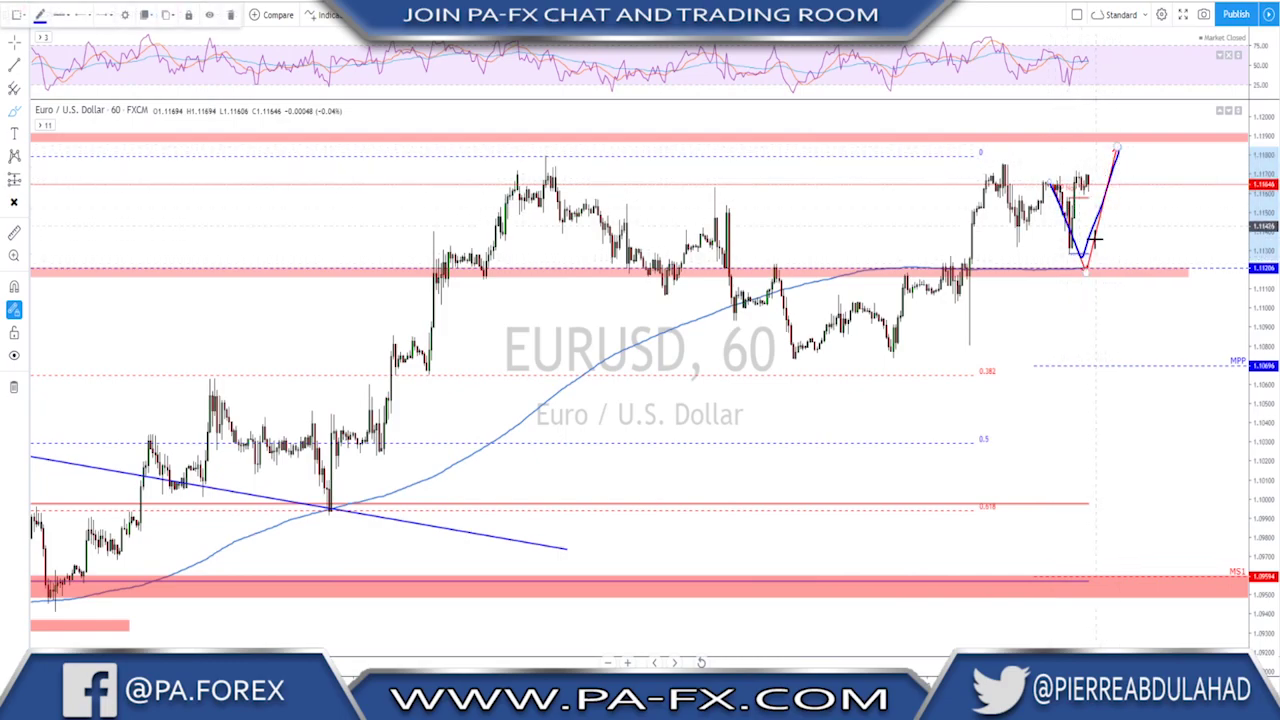
key(ctrl+z)
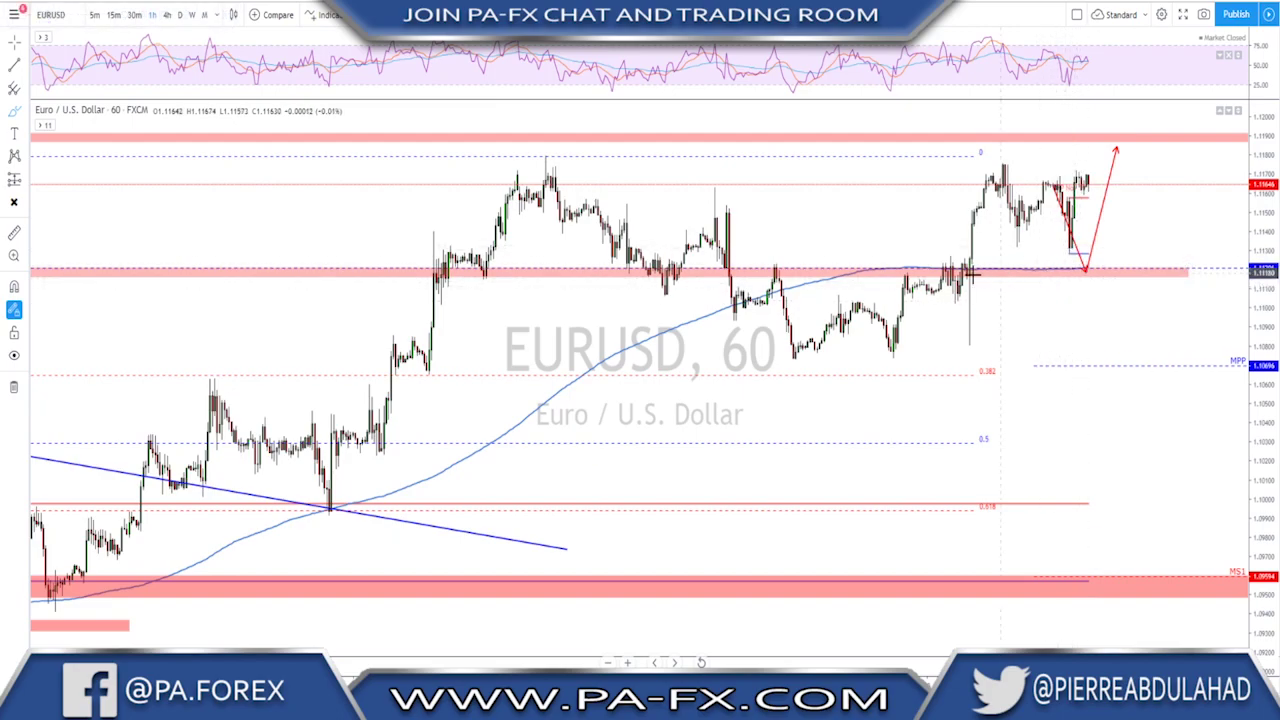
Brush a horizontal line along the moving average and support zone at about 1.1120, and remove it
drag(936, 267, 1108, 266)
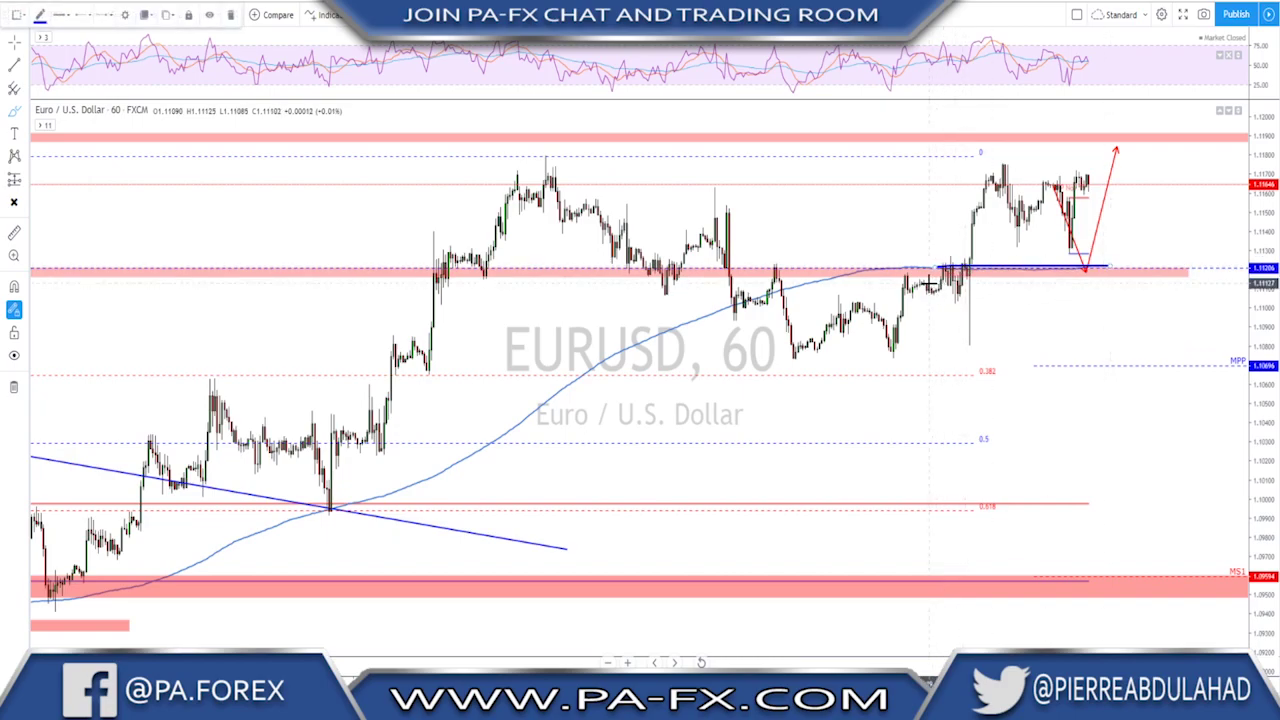
click(928, 283)
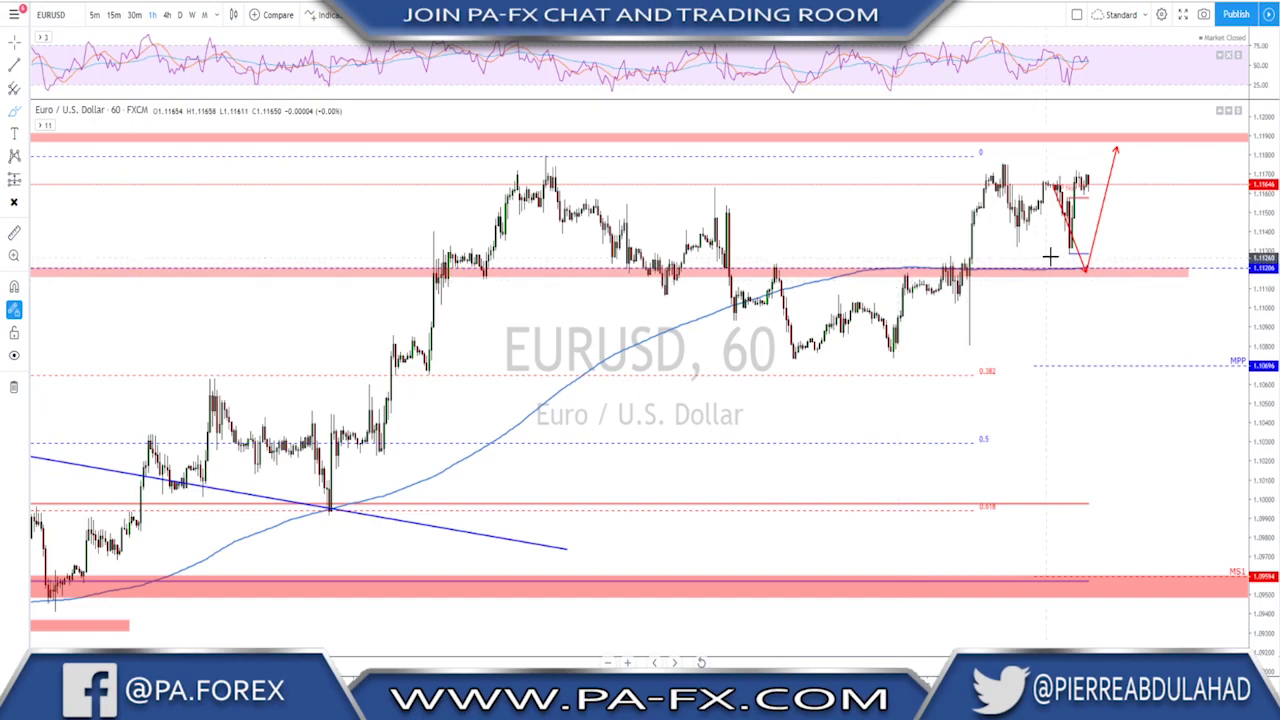
Switch to the daily chart, brush the latest rally up to a circle on the moving average, and undo those strokes
click(166, 14)
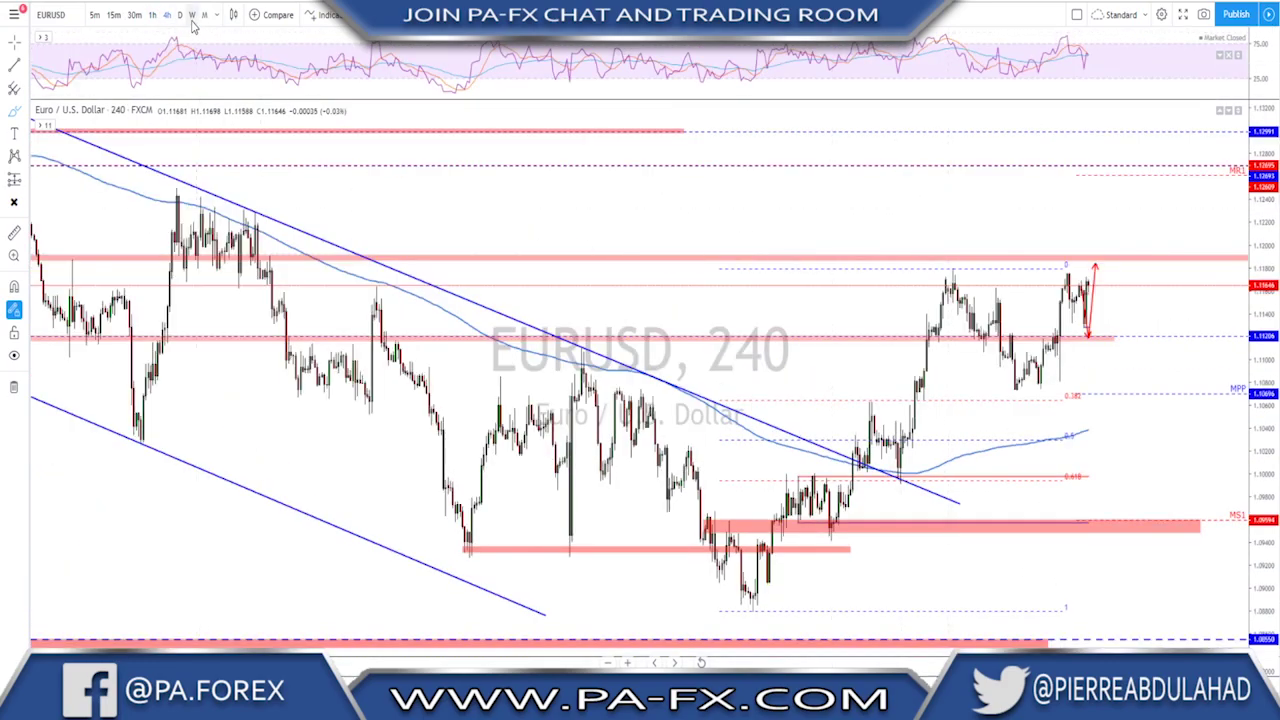
click(179, 14)
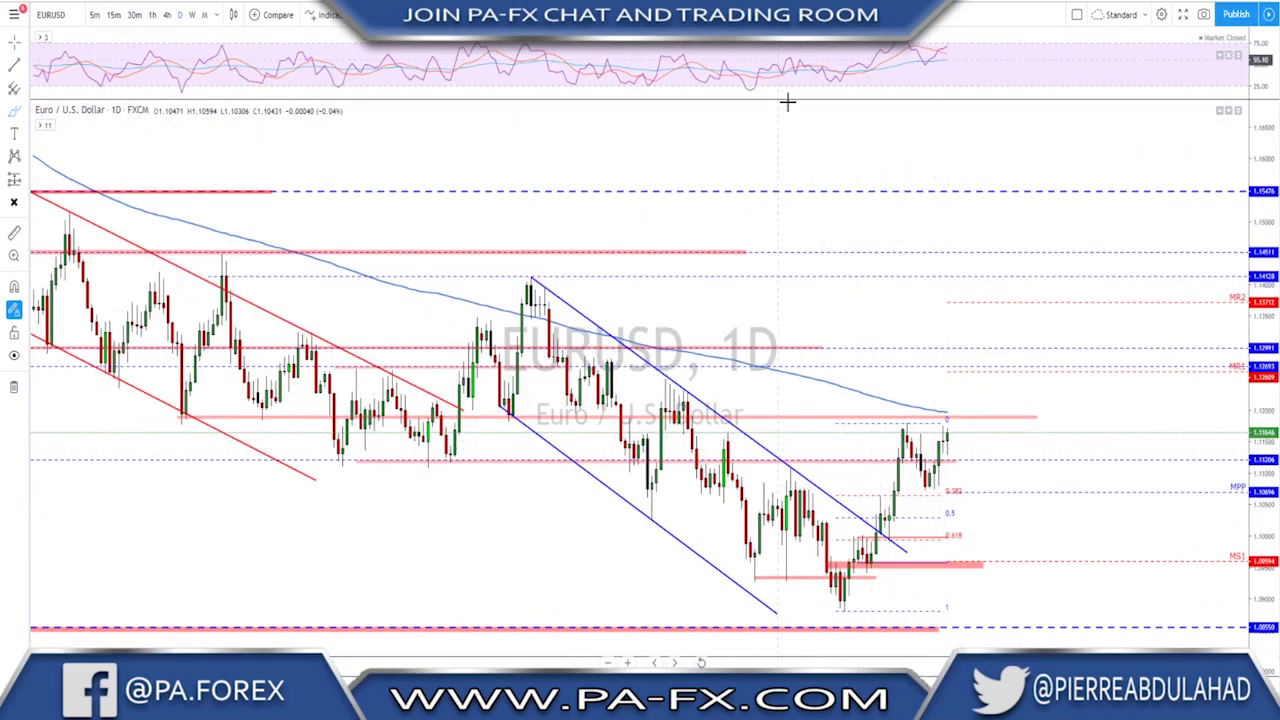
mouse_move(846, 602)
mouse_down()
mouse_move(900, 445)
mouse_move(933, 480)
mouse_move(958, 404)
mouse_move(946, 397)
mouse_move(937, 418)
mouse_move(940, 404)
mouse_up()
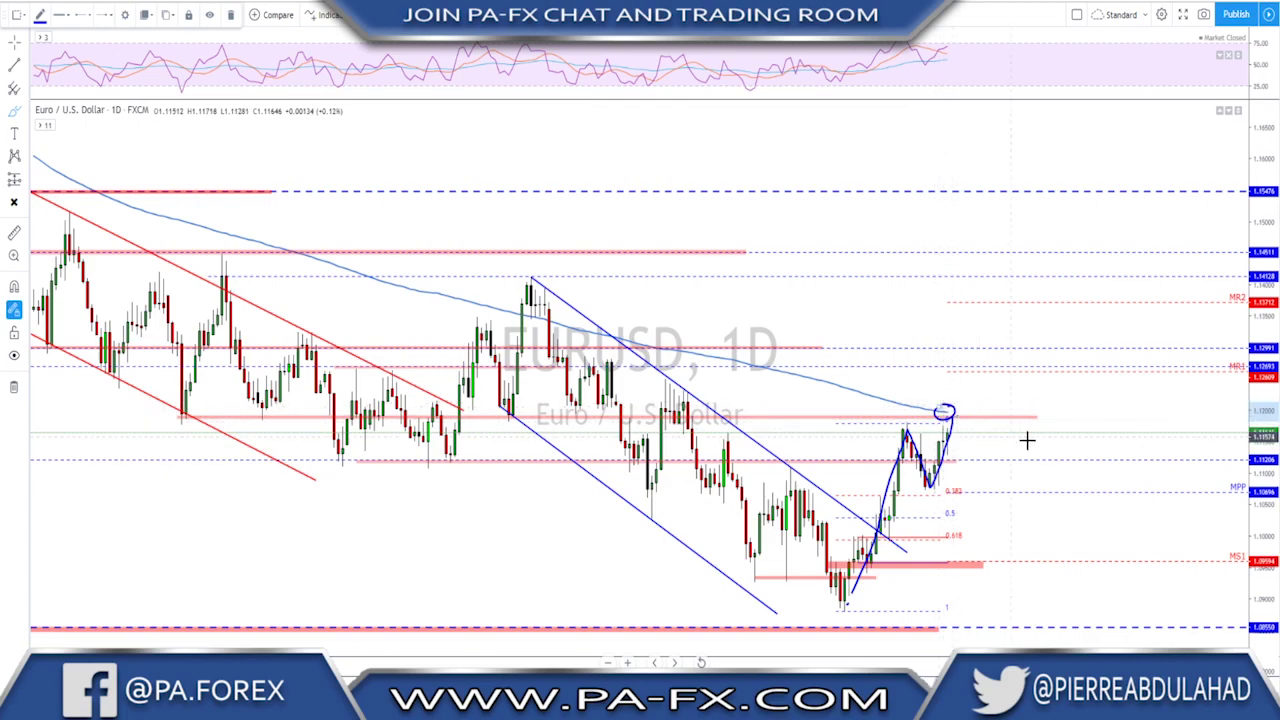
key(ctrl+z)
key(ctrl+z)
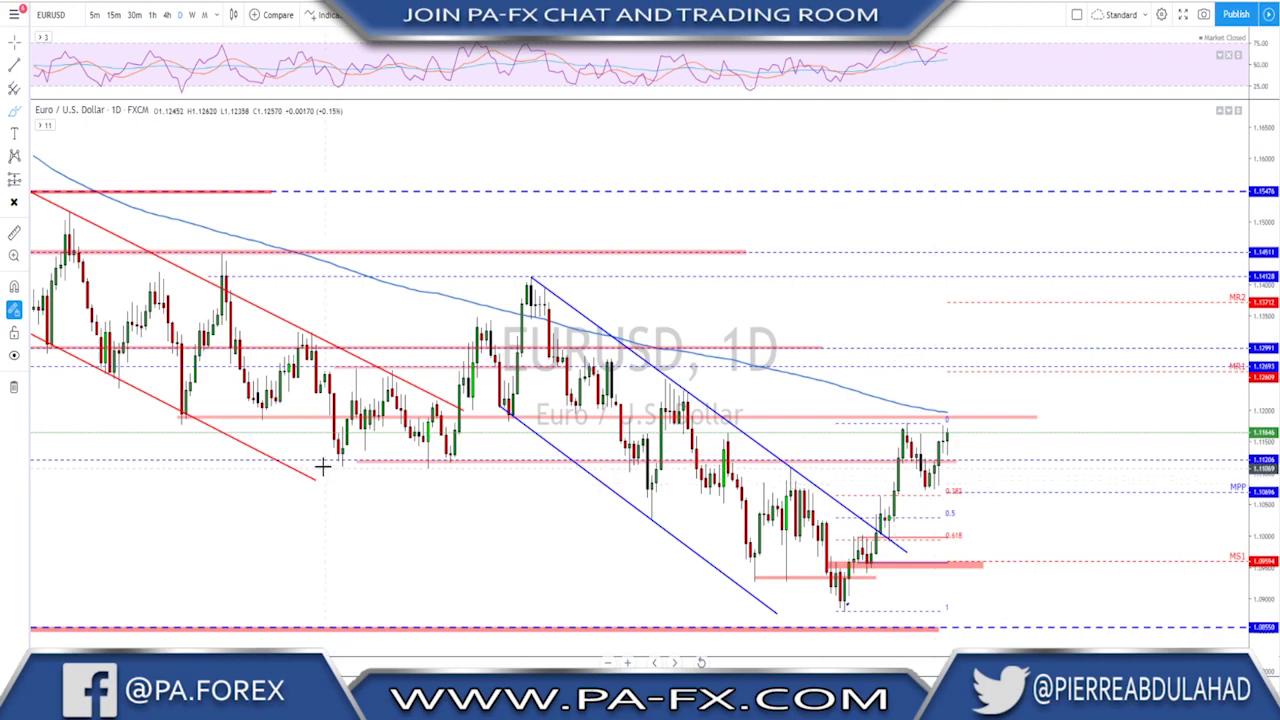
Brush along the previous lows and recent highs at about 1.1185, circle the recent swing high, and remove these marks
drag(176, 417, 257, 420)
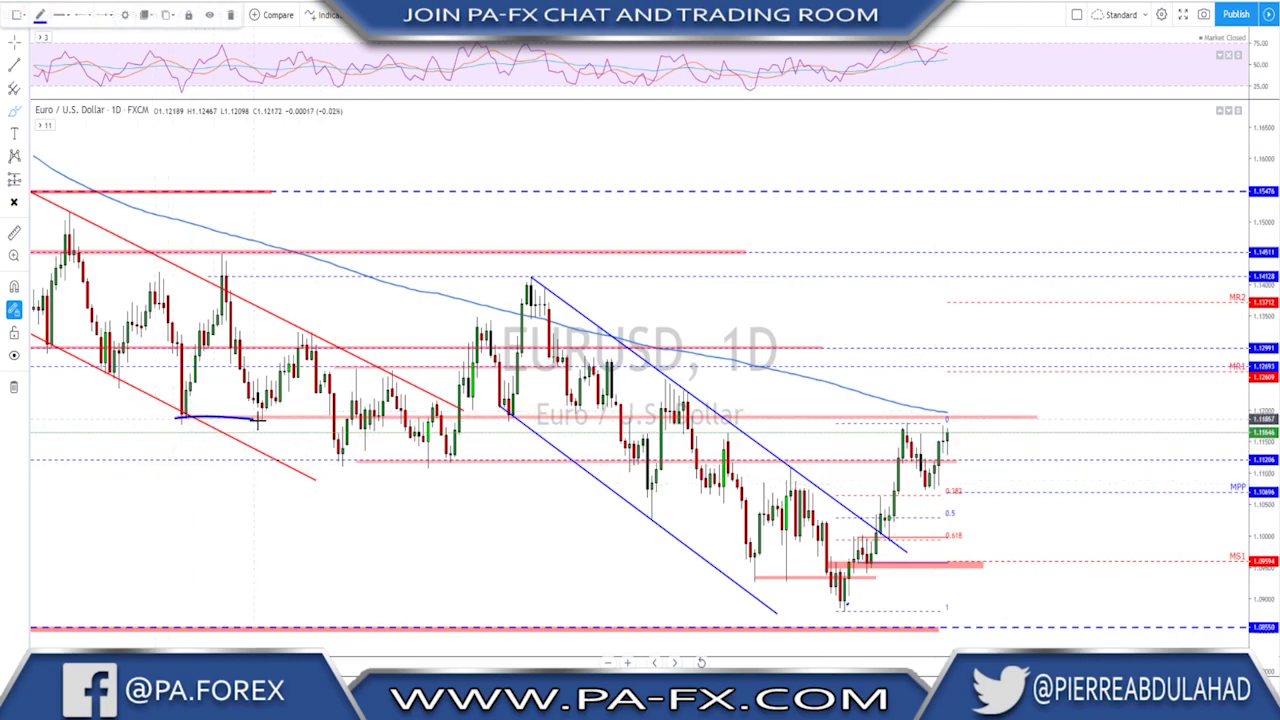
drag(728, 422, 927, 422)
key(Delete)
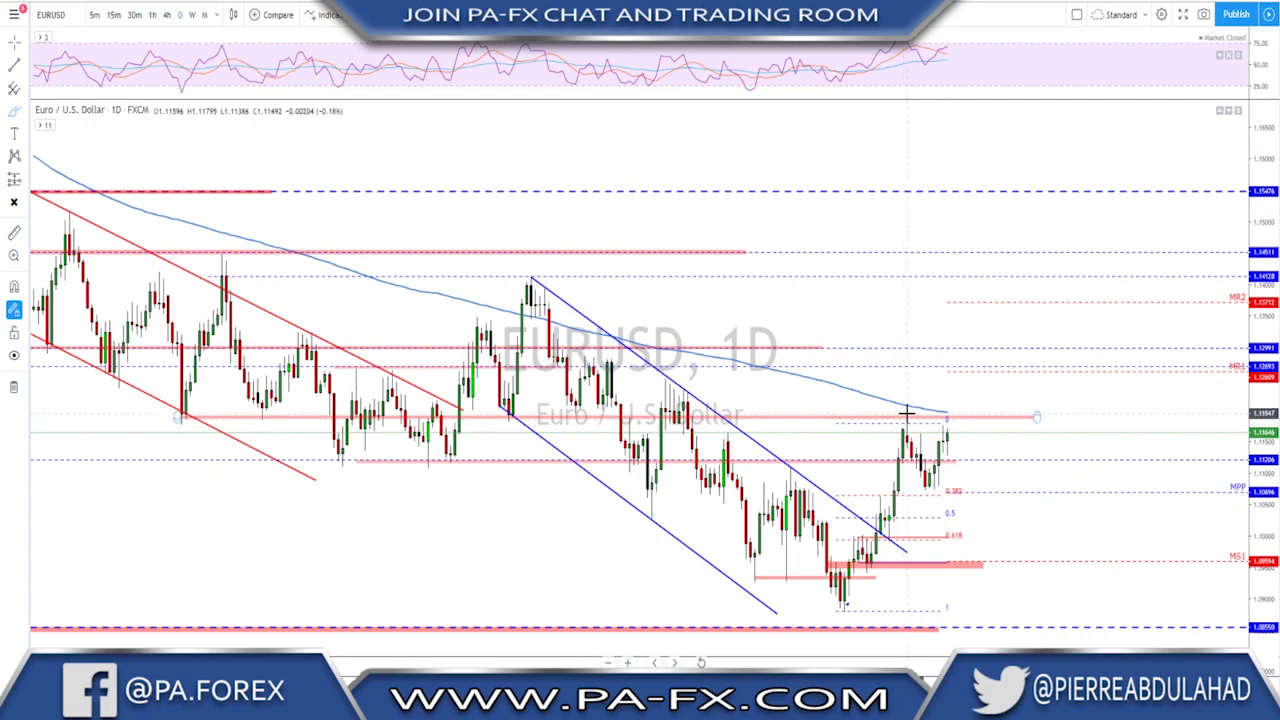
mouse_move(903, 413)
mouse_down()
mouse_move(910, 426)
mouse_move(904, 410)
mouse_up()
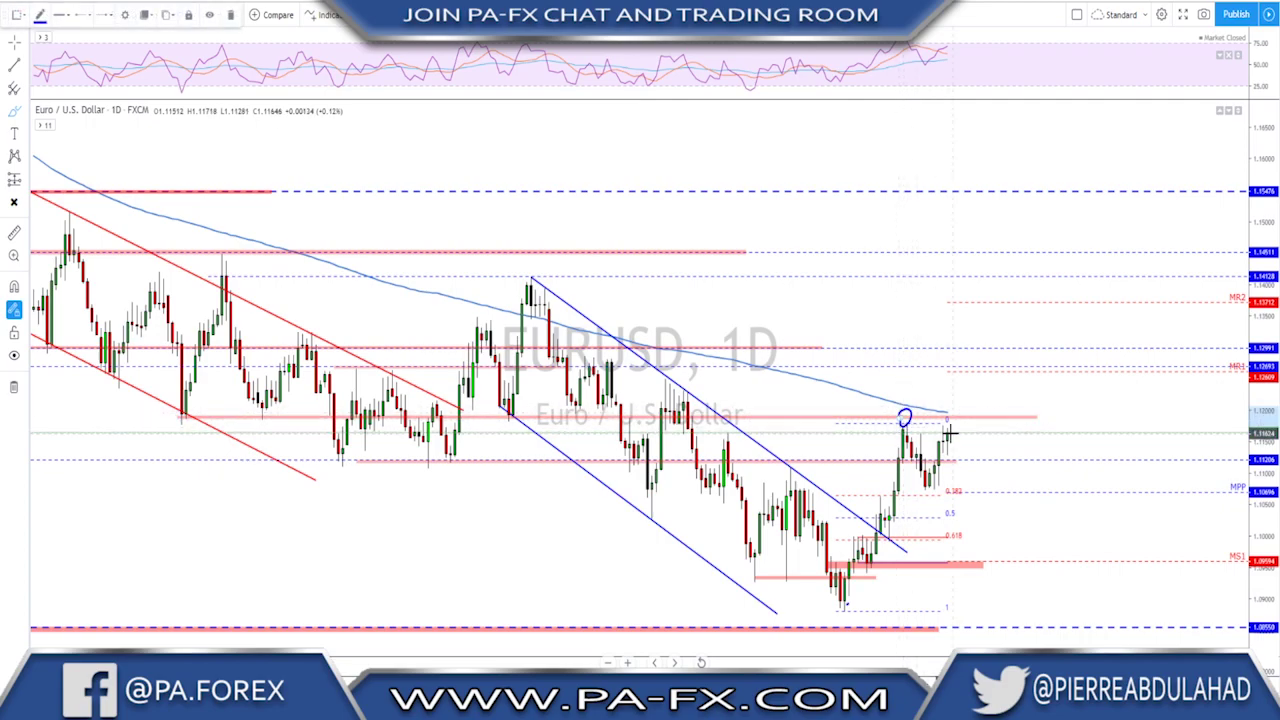
key(ctrl+z)
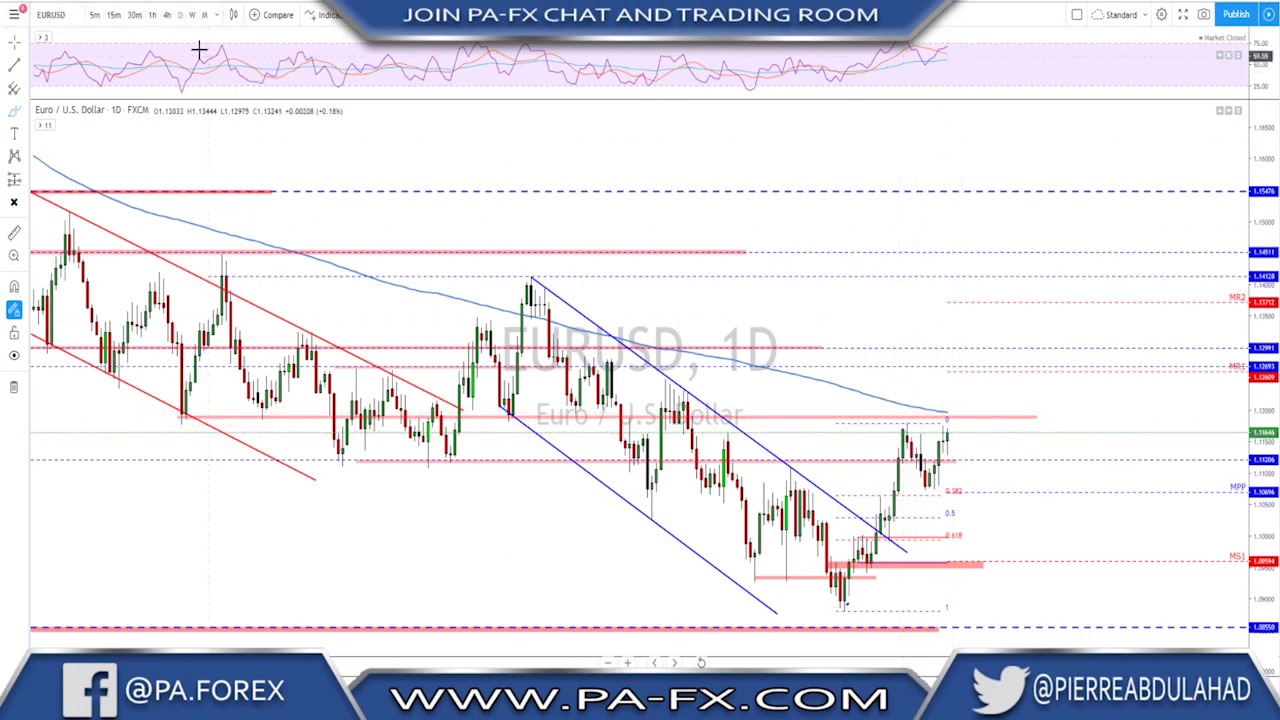
Return to the 4-hour chart, brush a projected rise to about 1.1214 with a drop to about 1.1120, and undo it
click(167, 15)
scroll(946, 223, down, 3)
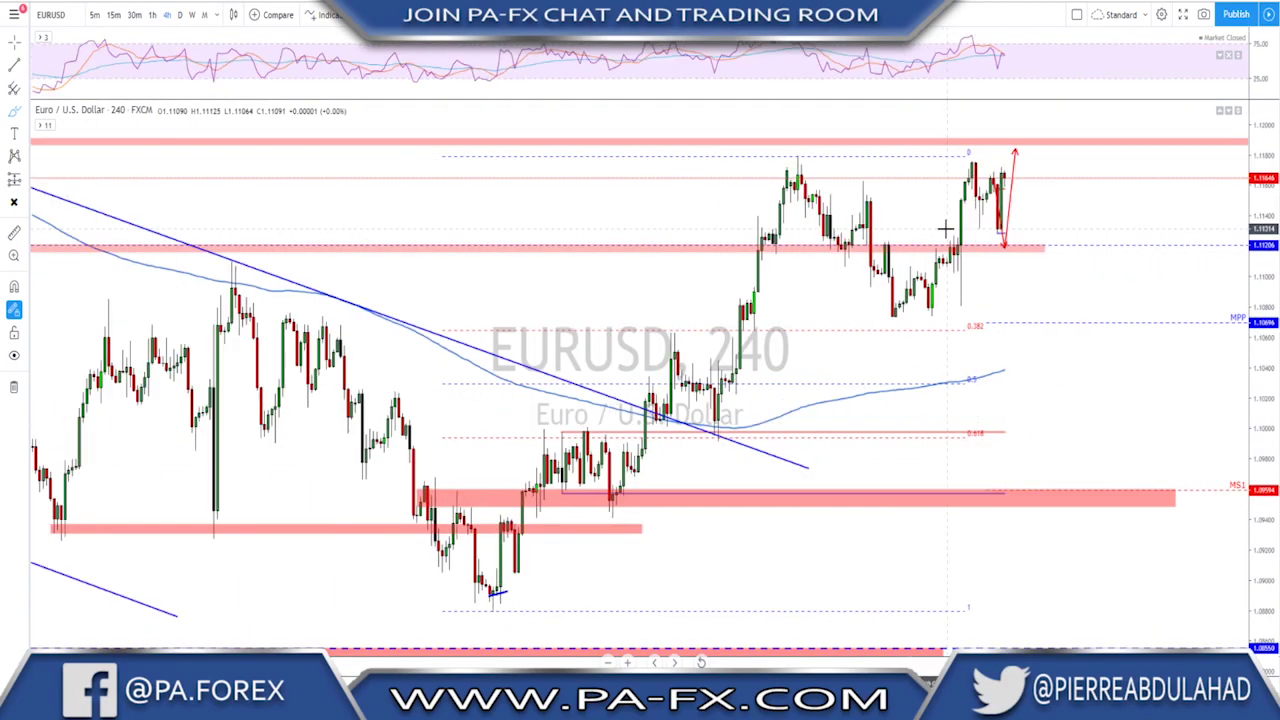
scroll(1085, 213, down, 3)
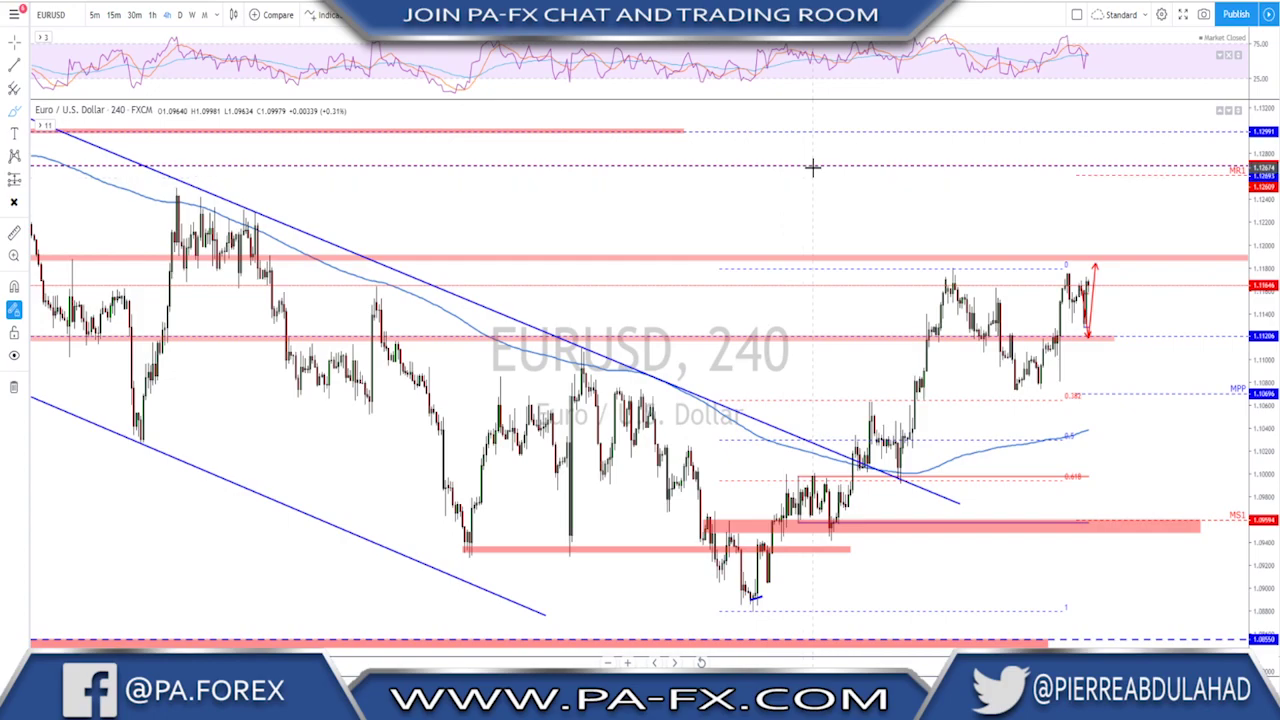
scroll(936, 263, down, 2)
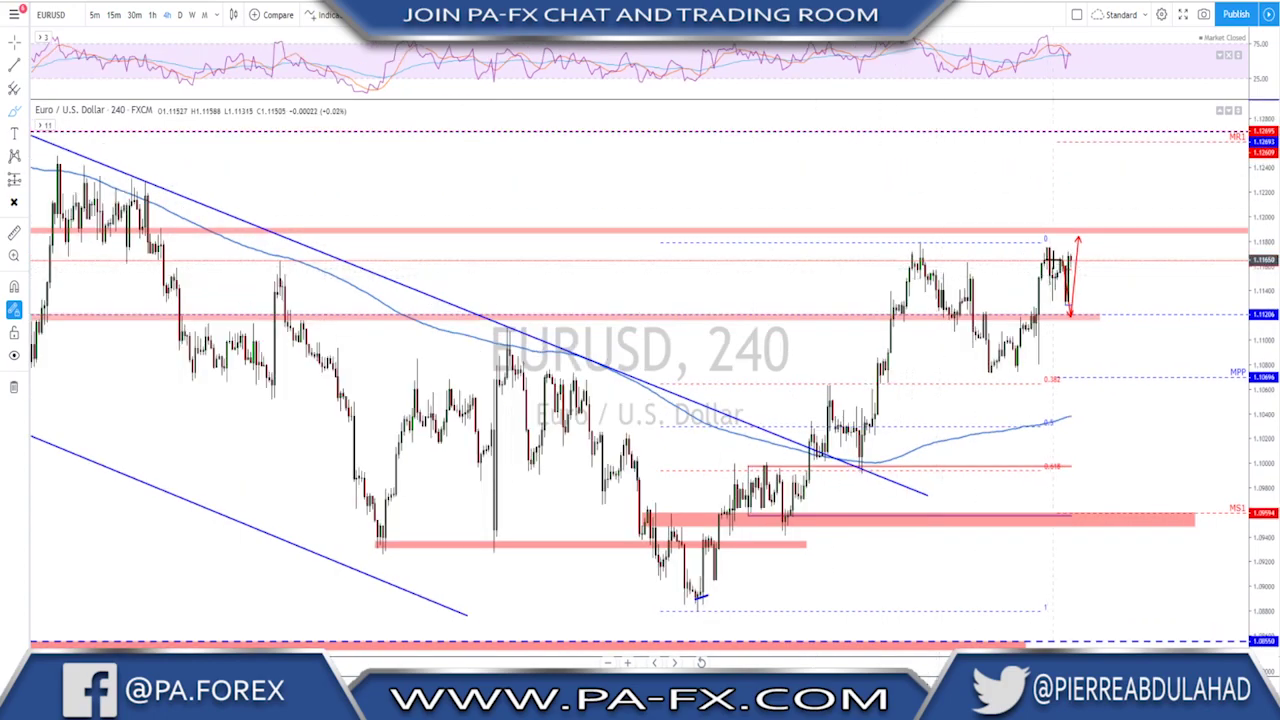
click(1080, 240)
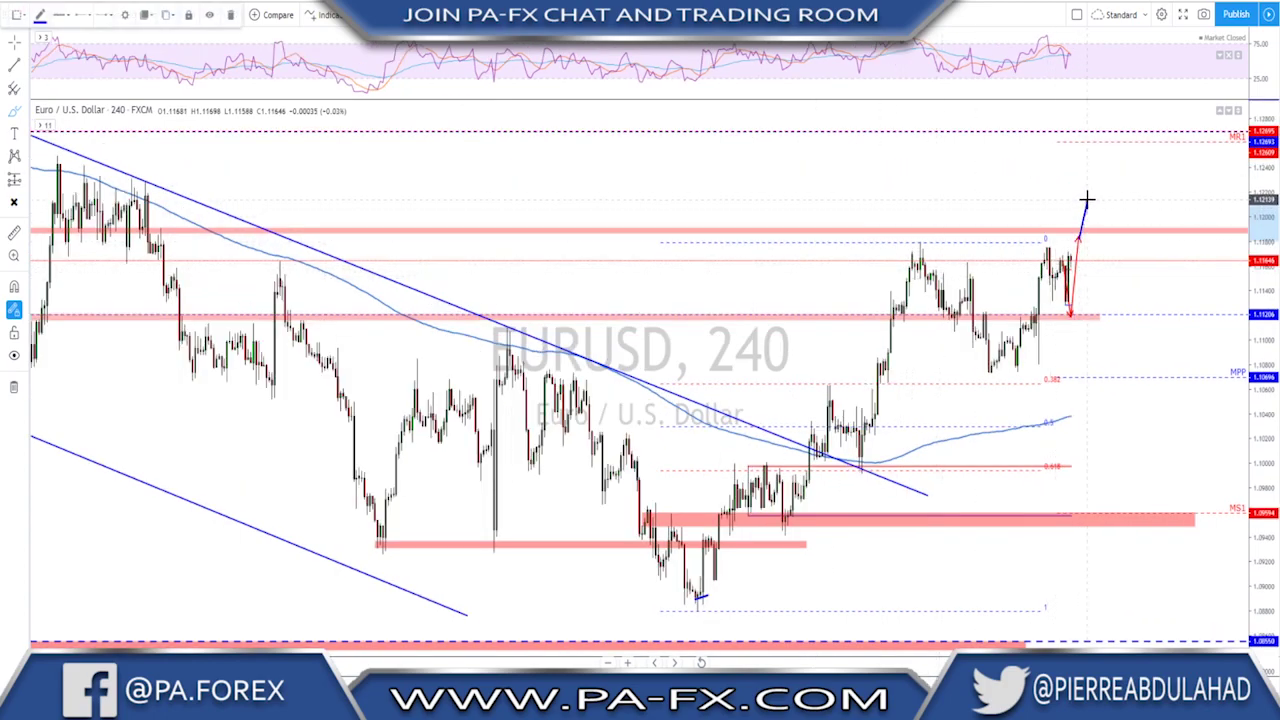
drag(1092, 204, 1133, 313)
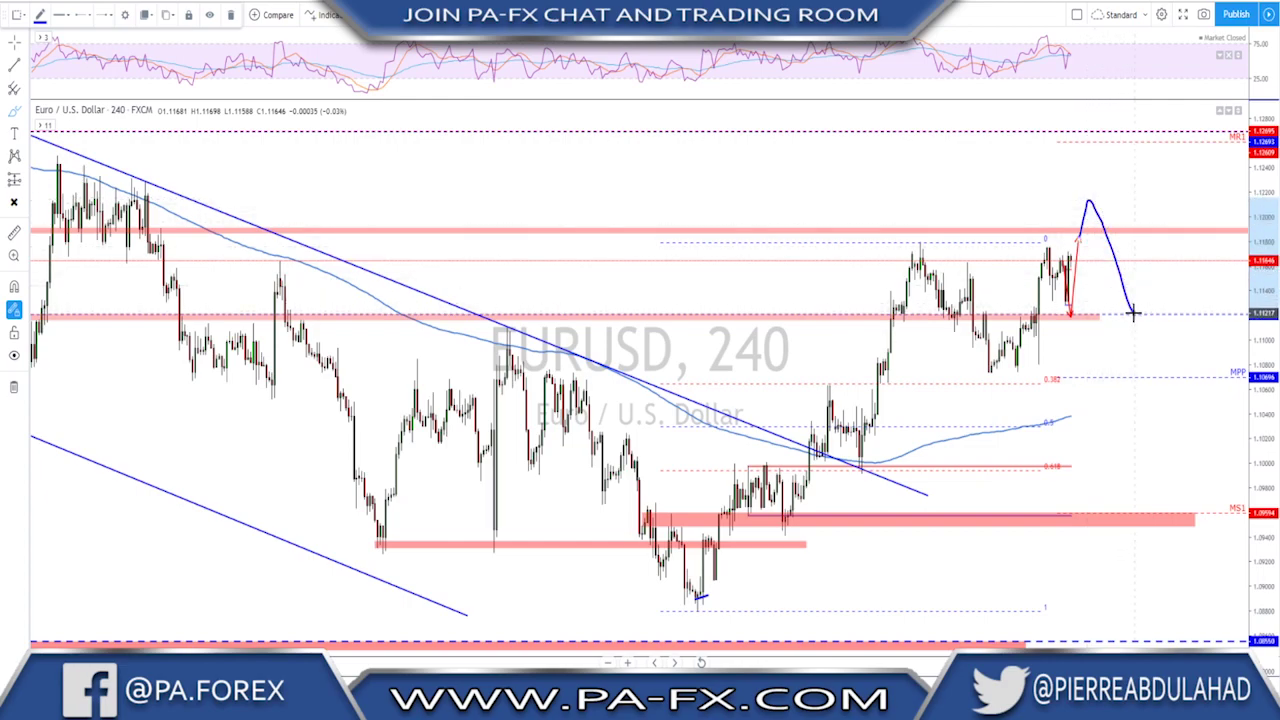
key(ctrl+z)
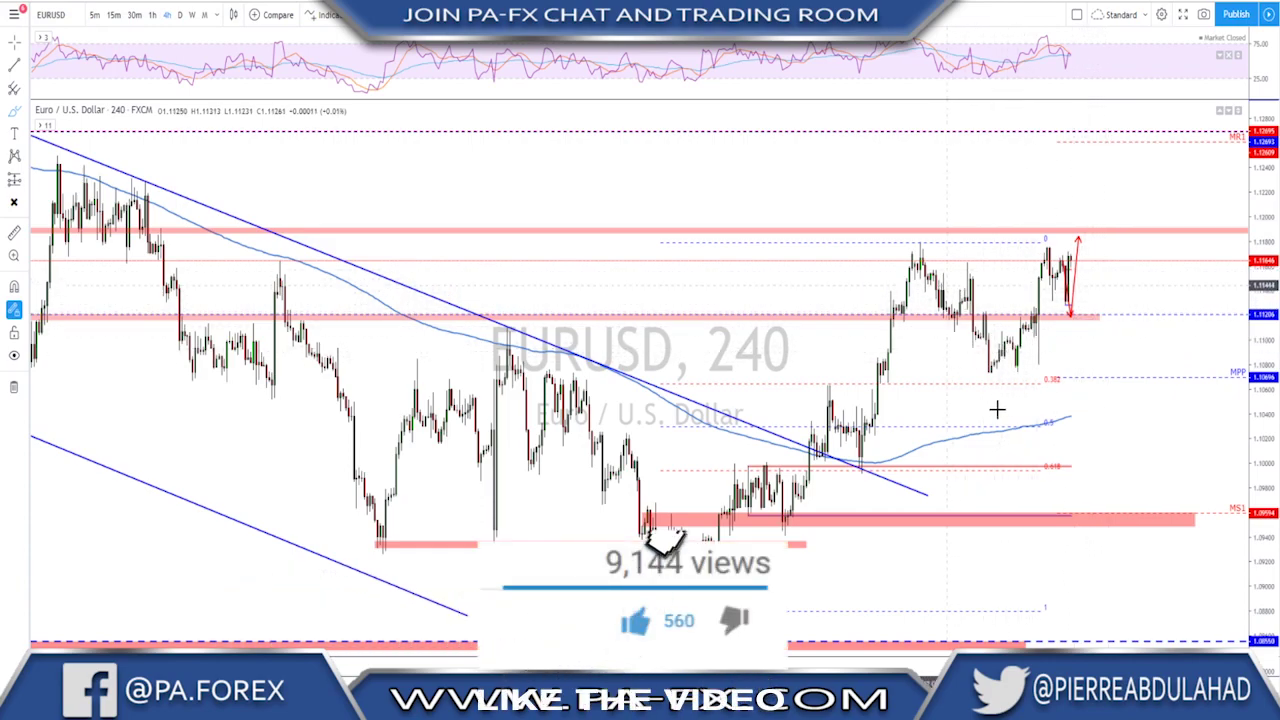
Brush horizontal lines along the recent range's low at about 1.1075 and high at about 1.1180, and delete them
drag(920, 371, 1183, 366)
drag(972, 243, 1190, 238)
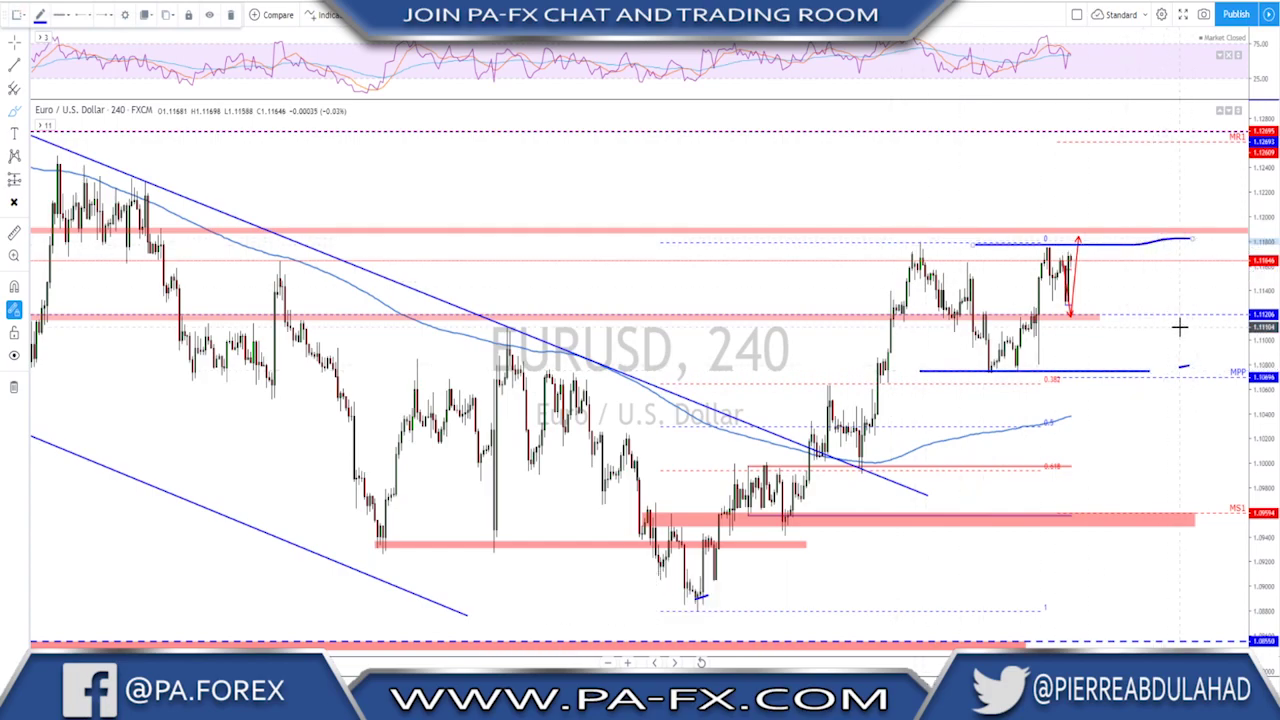
key(Delete)
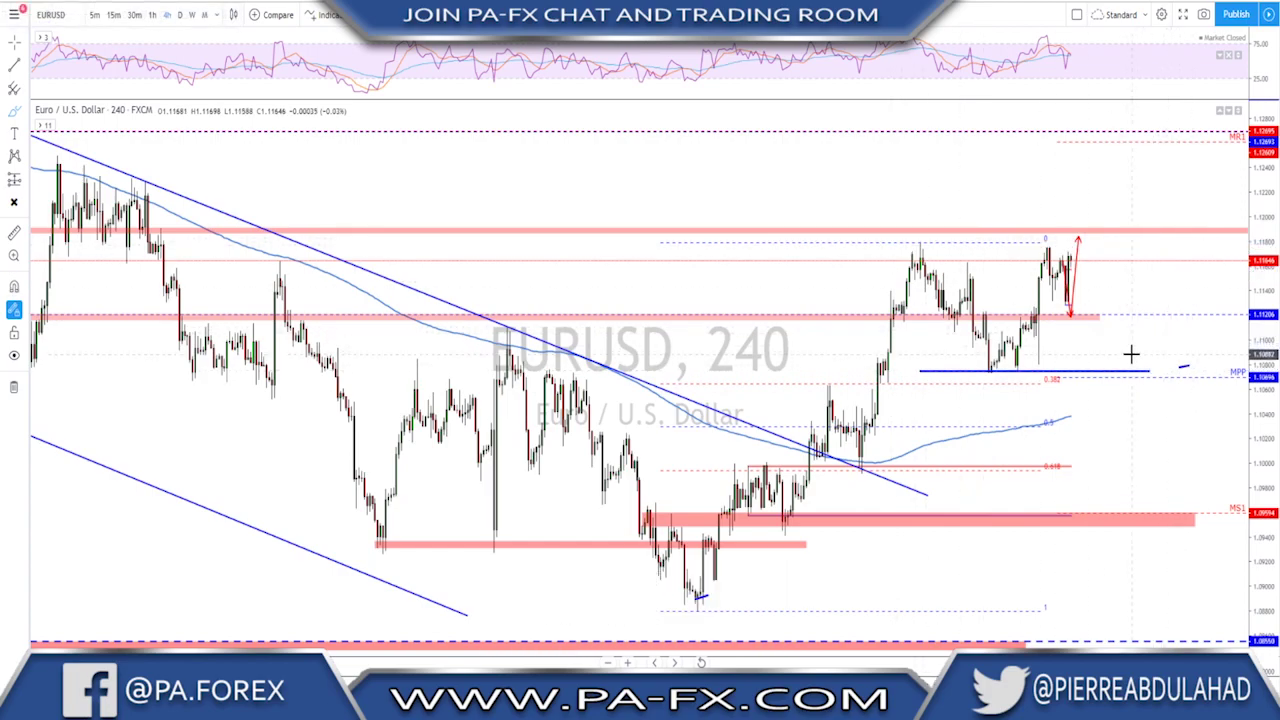
key(Delete)
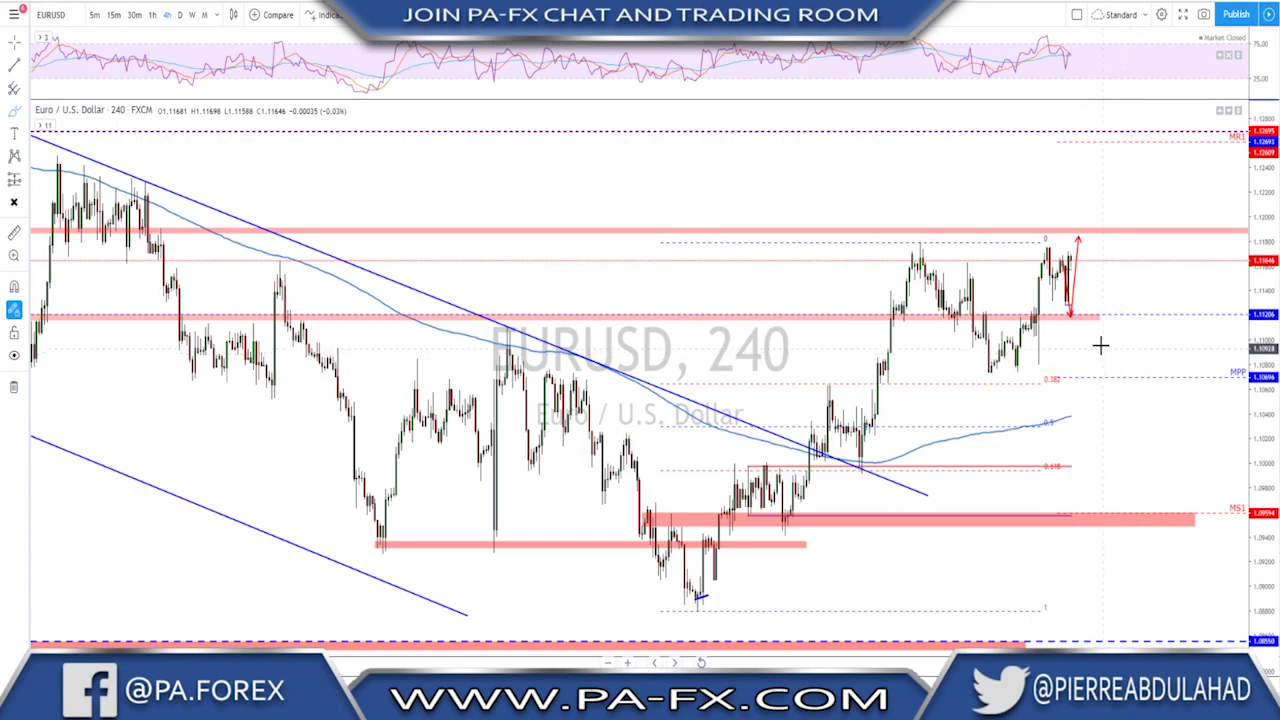
Switch to the daily chart, circle the recent high and brush a projected rise past the 1.12991 level, and undo the strokes
click(181, 17)
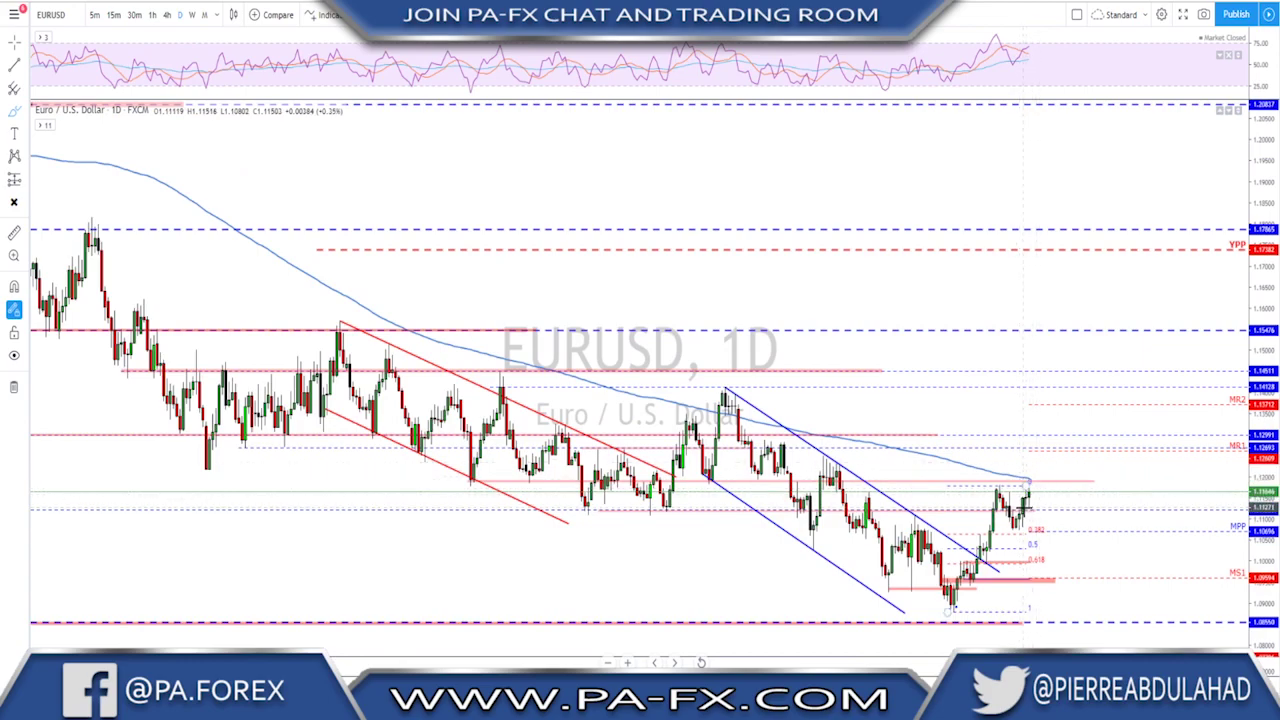
mouse_move(997, 488)
mouse_down()
mouse_move(1017, 518)
mouse_move(1033, 460)
mouse_move(985, 490)
mouse_move(995, 496)
mouse_move(999, 481)
mouse_up()
double_click(1032, 460)
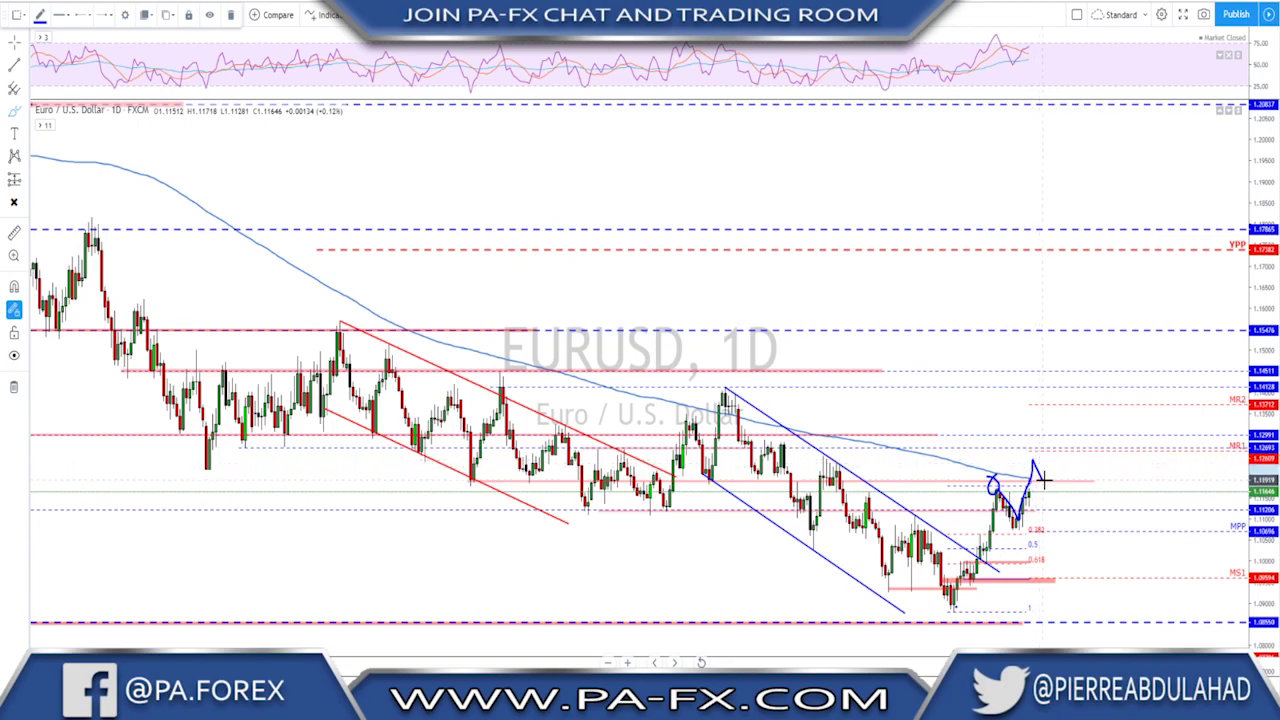
drag(1044, 482, 1062, 427)
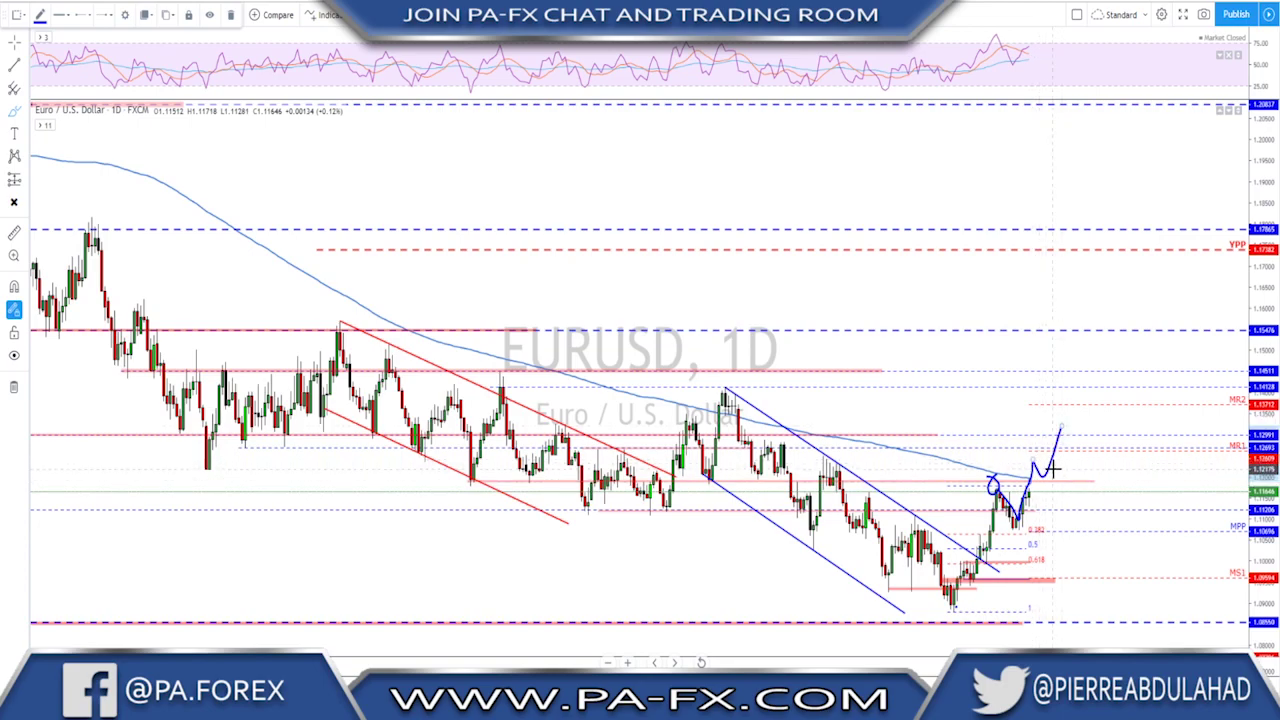
key(ctrl+z)
key(ctrl+z)
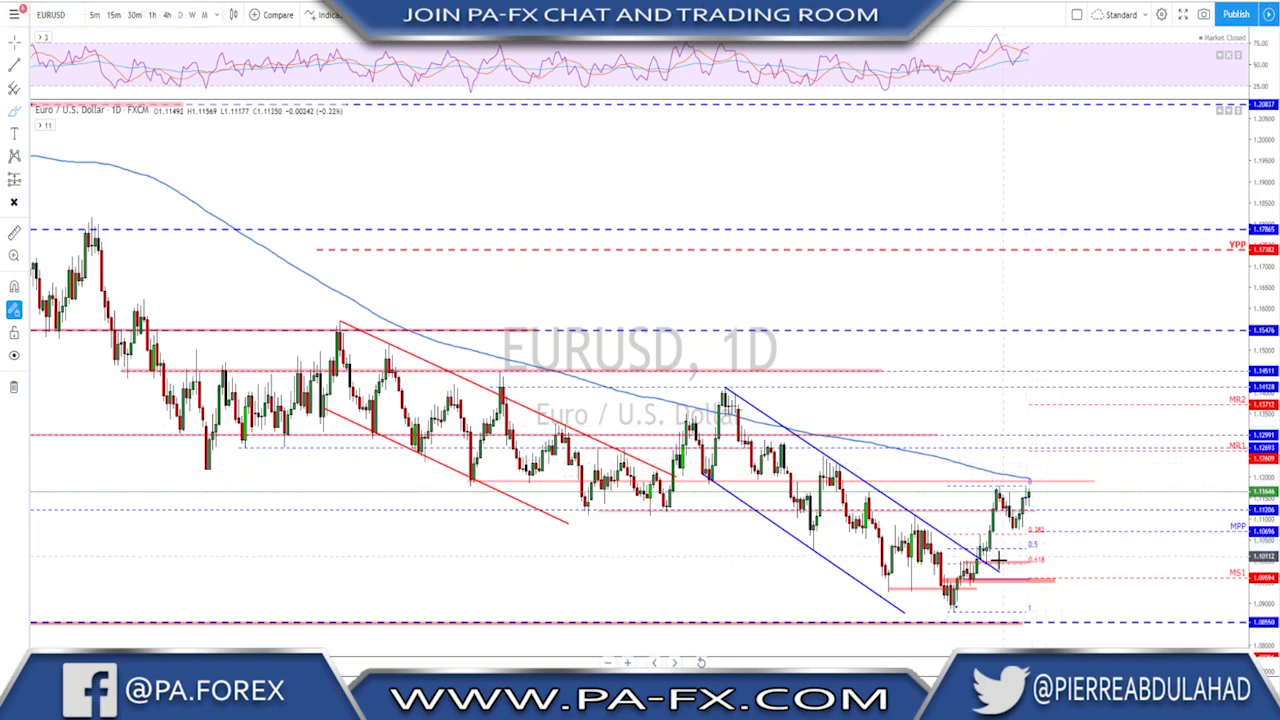
Brush the daily rally from its low through the pullback up to the moving average, and undo the stroke
mouse_move(955, 609)
mouse_down()
mouse_move(991, 510)
mouse_move(1008, 508)
mouse_move(1030, 466)
mouse_up()
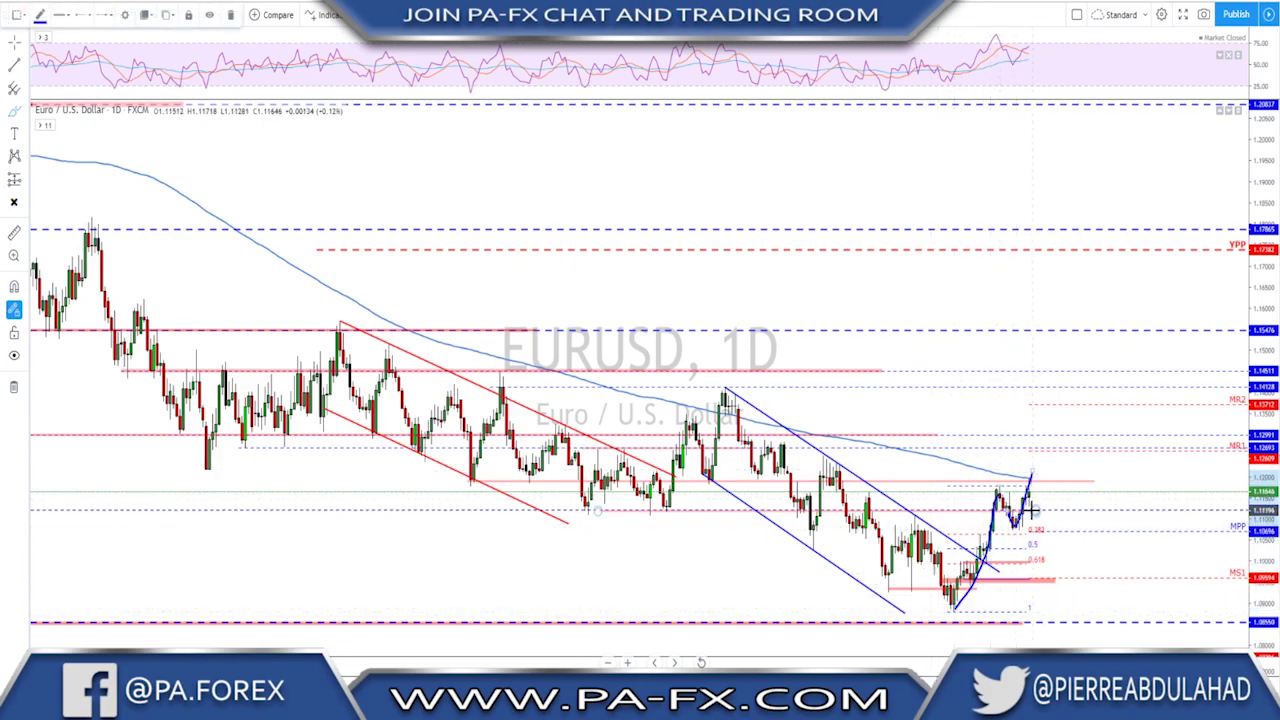
key(ctrl+z)
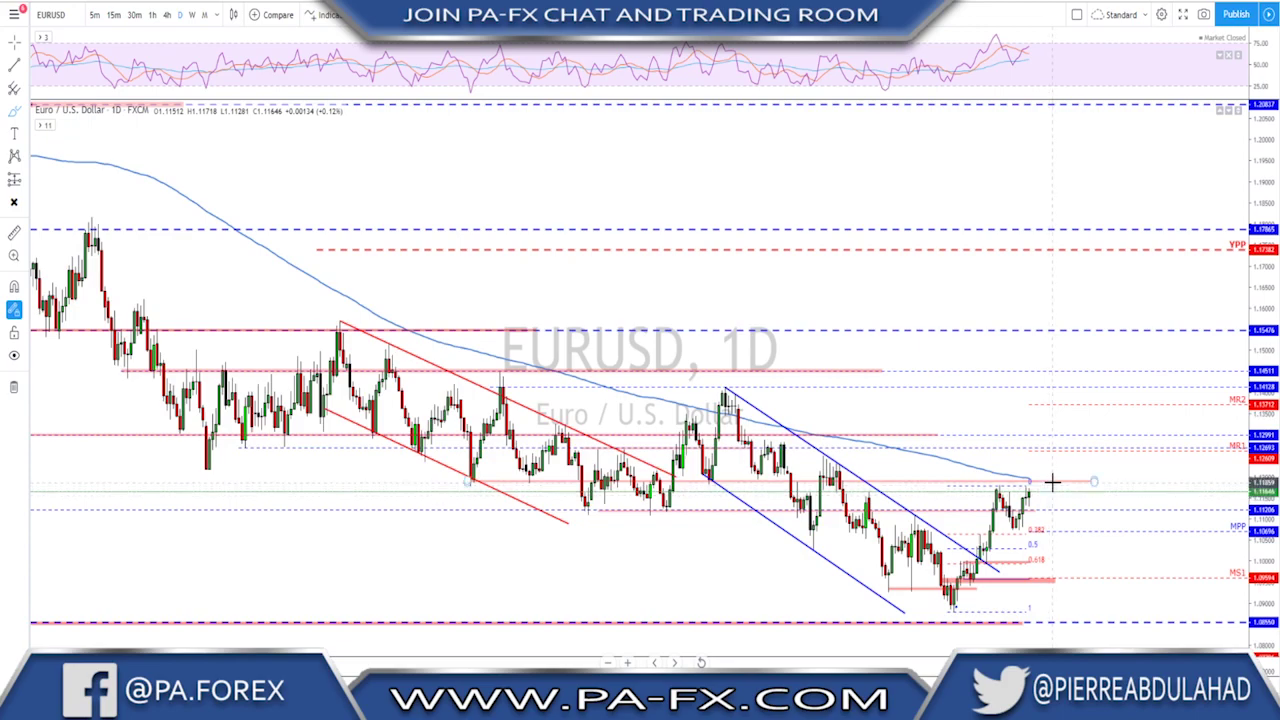
Return to the 4-hour chart, brush a projected rise to about 1.1190, a drop to about 1.1070 and the support line there, and undo the strokes
click(167, 15)
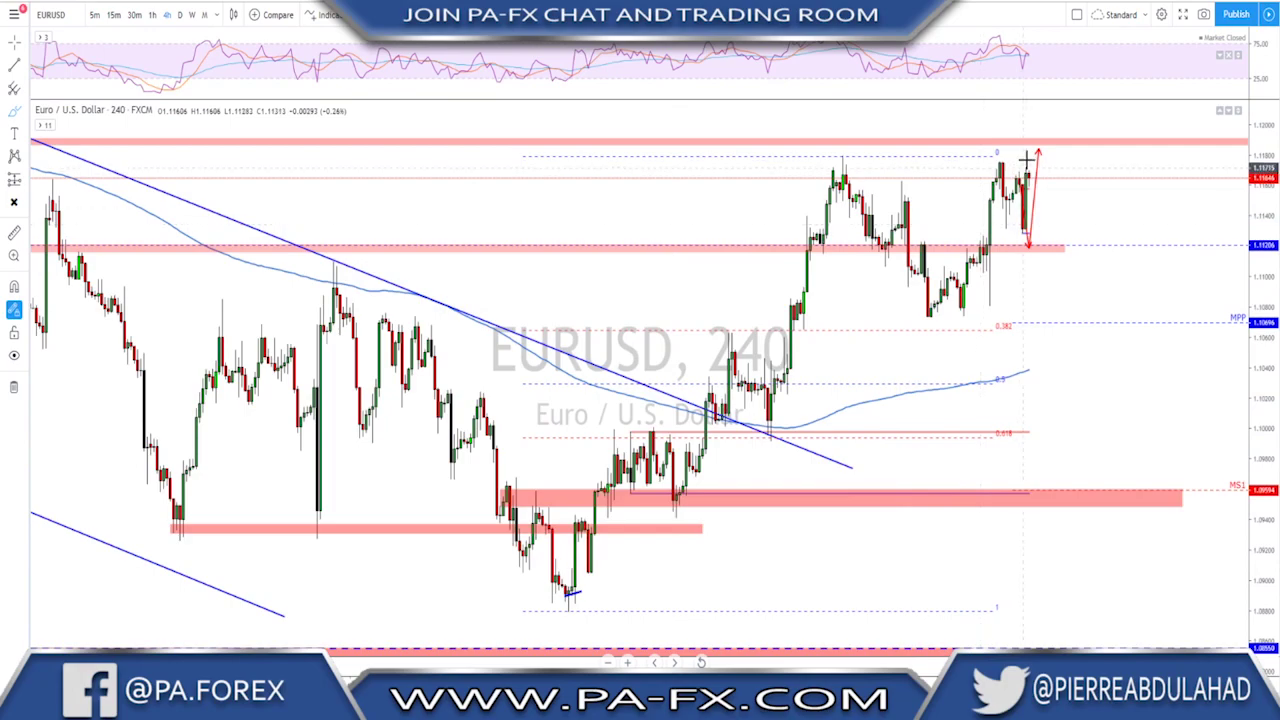
mouse_move(1030, 190)
mouse_down()
mouse_move(1043, 142)
mouse_move(1100, 319)
mouse_up()
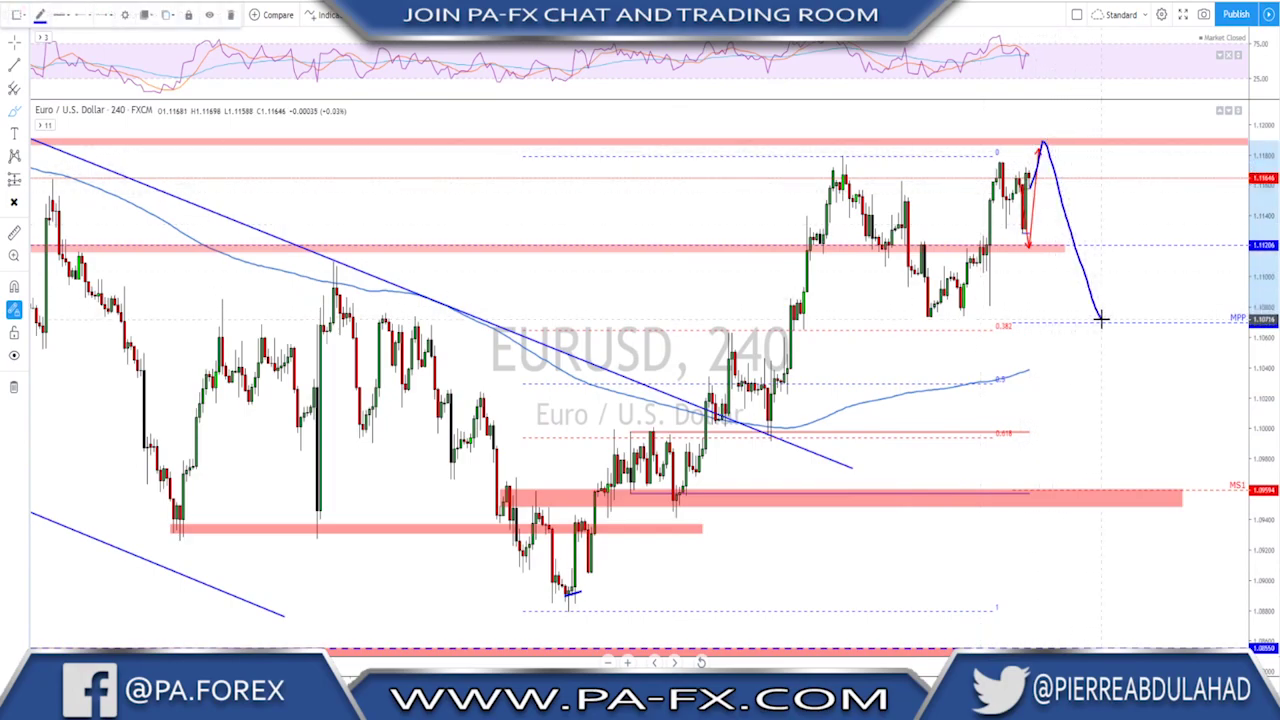
drag(776, 318, 888, 323)
drag(1018, 323, 1120, 322)
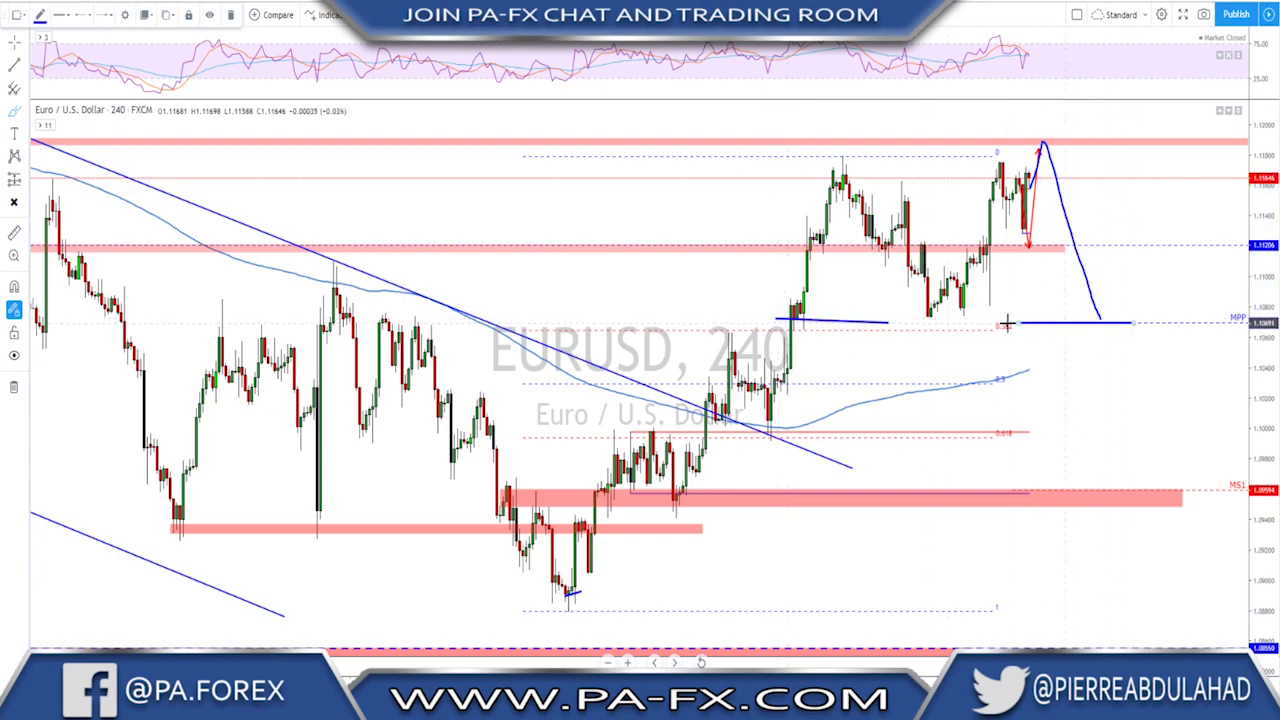
drag(893, 322, 1040, 322)
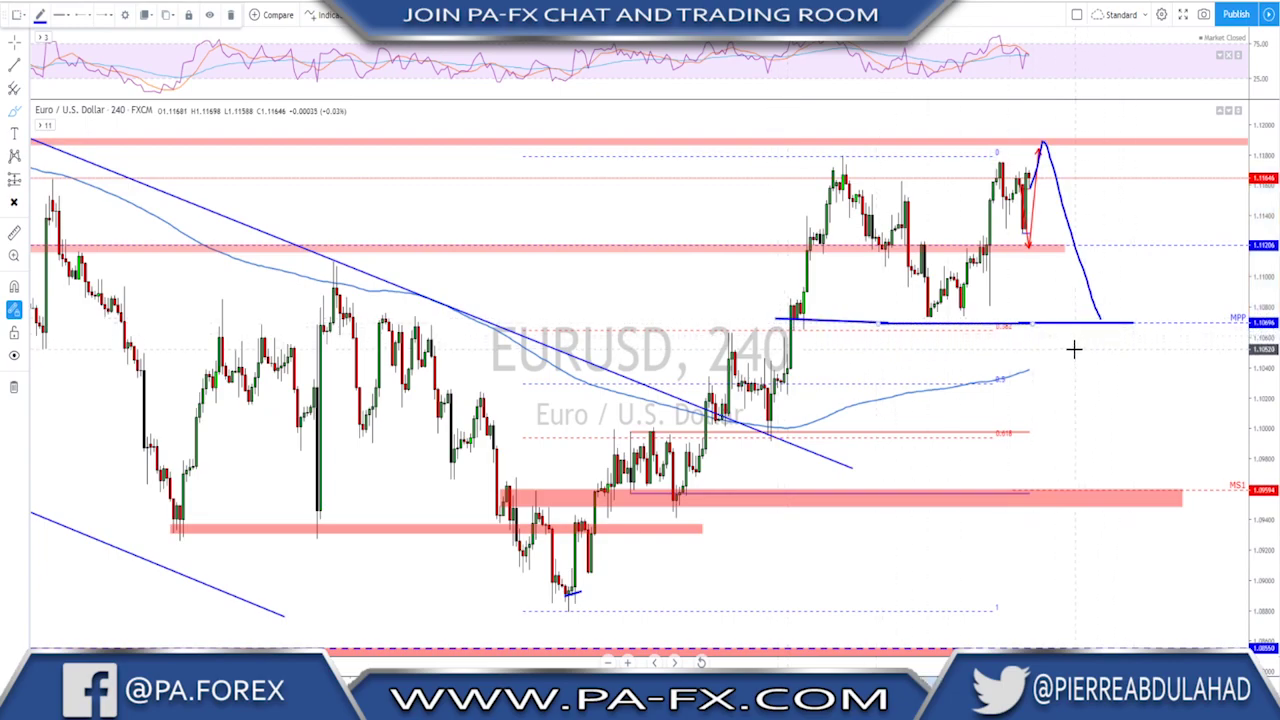
key(ctrl+z)
key(ctrl+z)
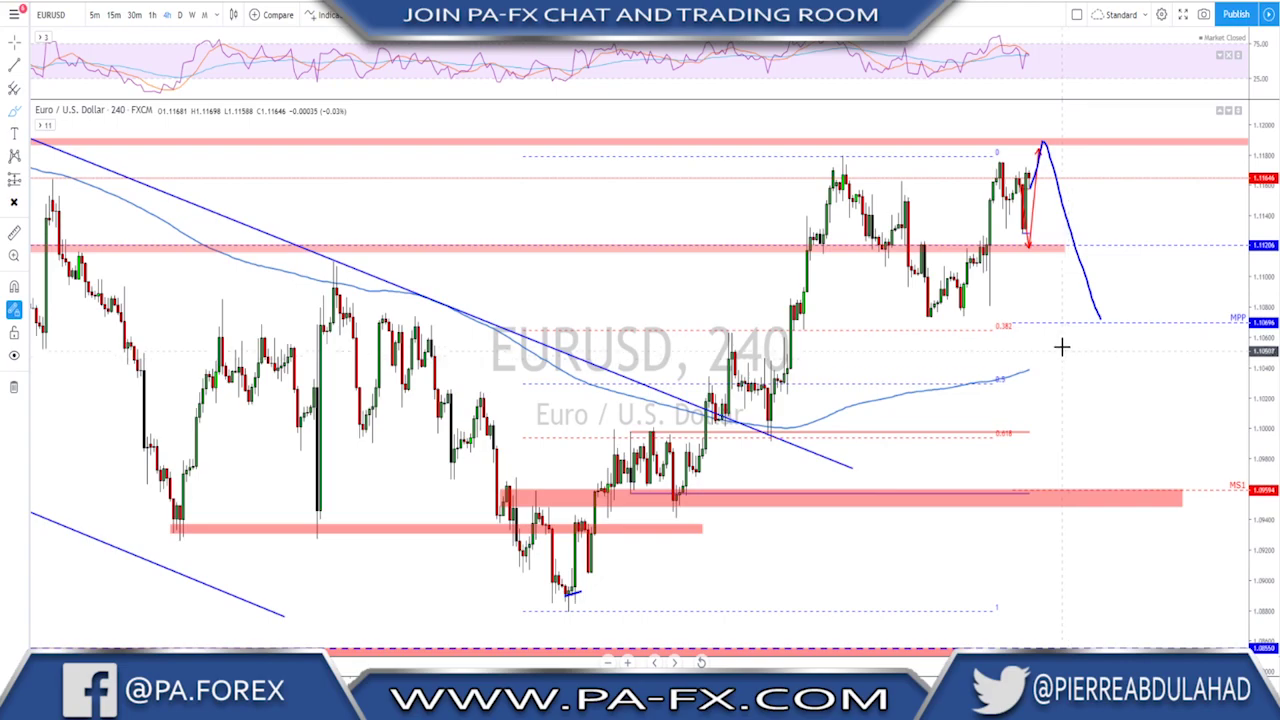
key(ctrl+z)
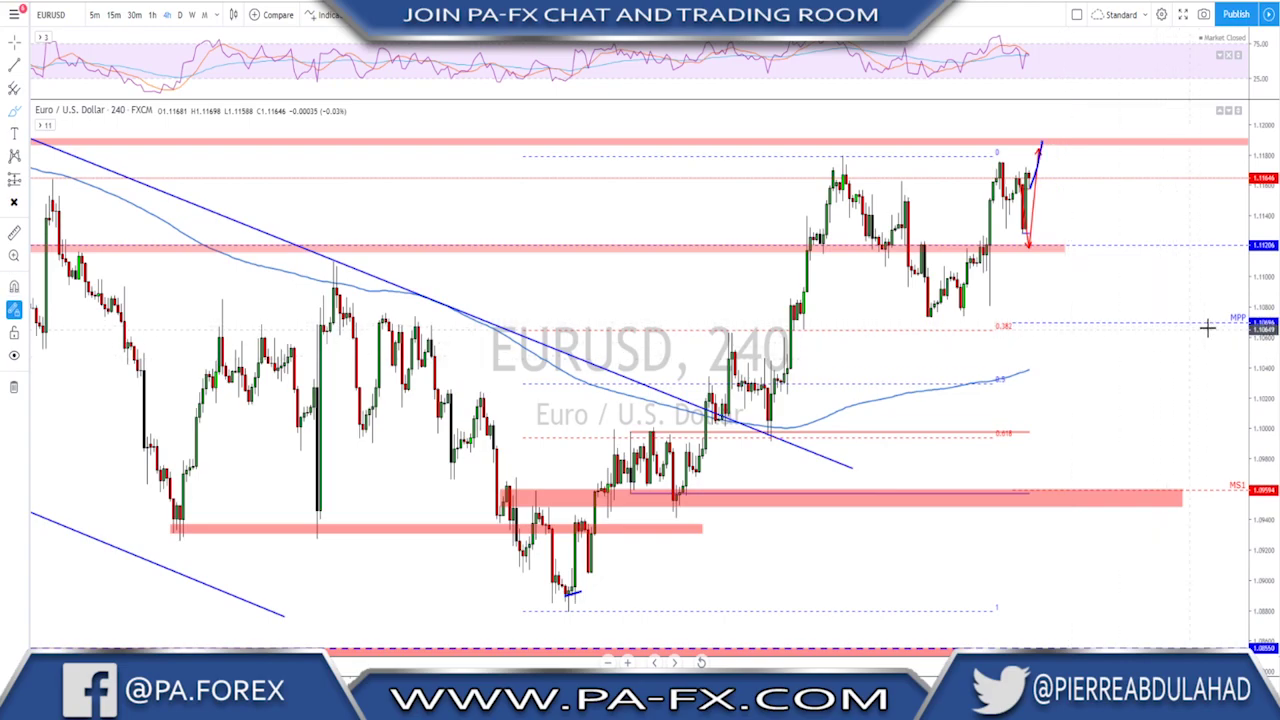
Draw a rectangular support zone from about 1.1077 to 1.1069 under the recent lows, and delete the leftover brush stroke near the latest candles
key(alt+shift+r)
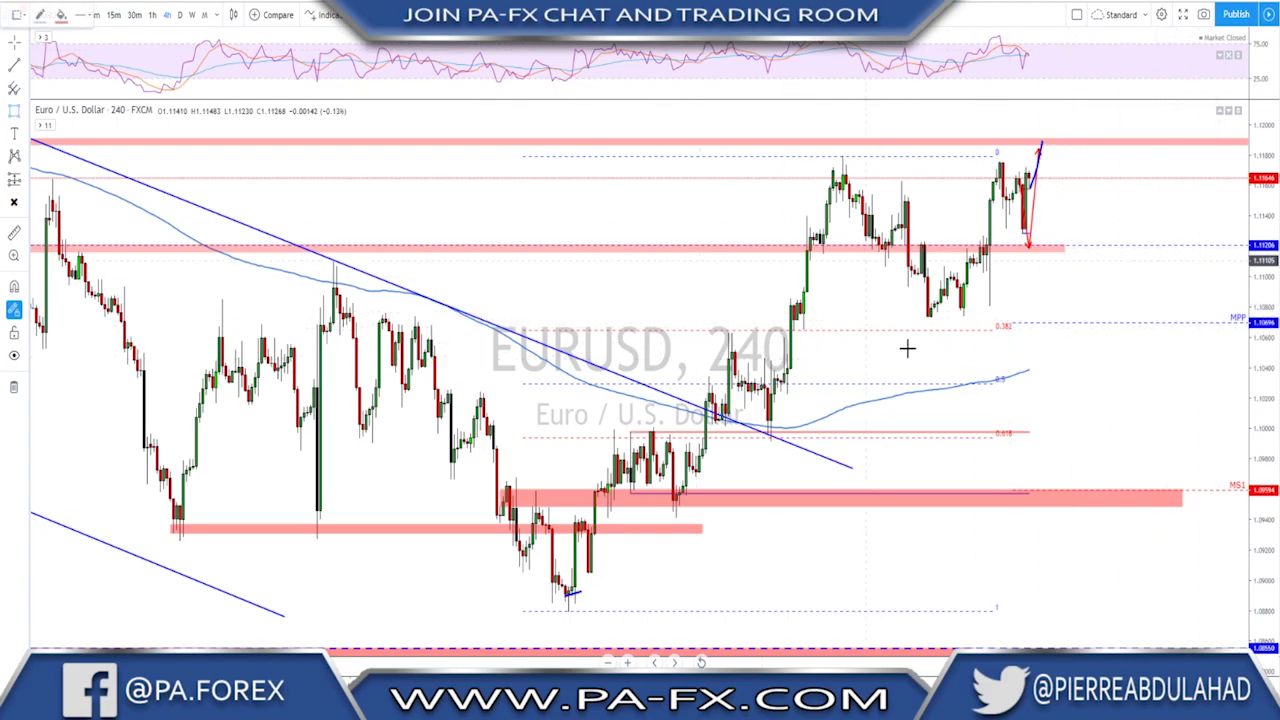
click(794, 311)
drag(1078, 327, 1211, 321)
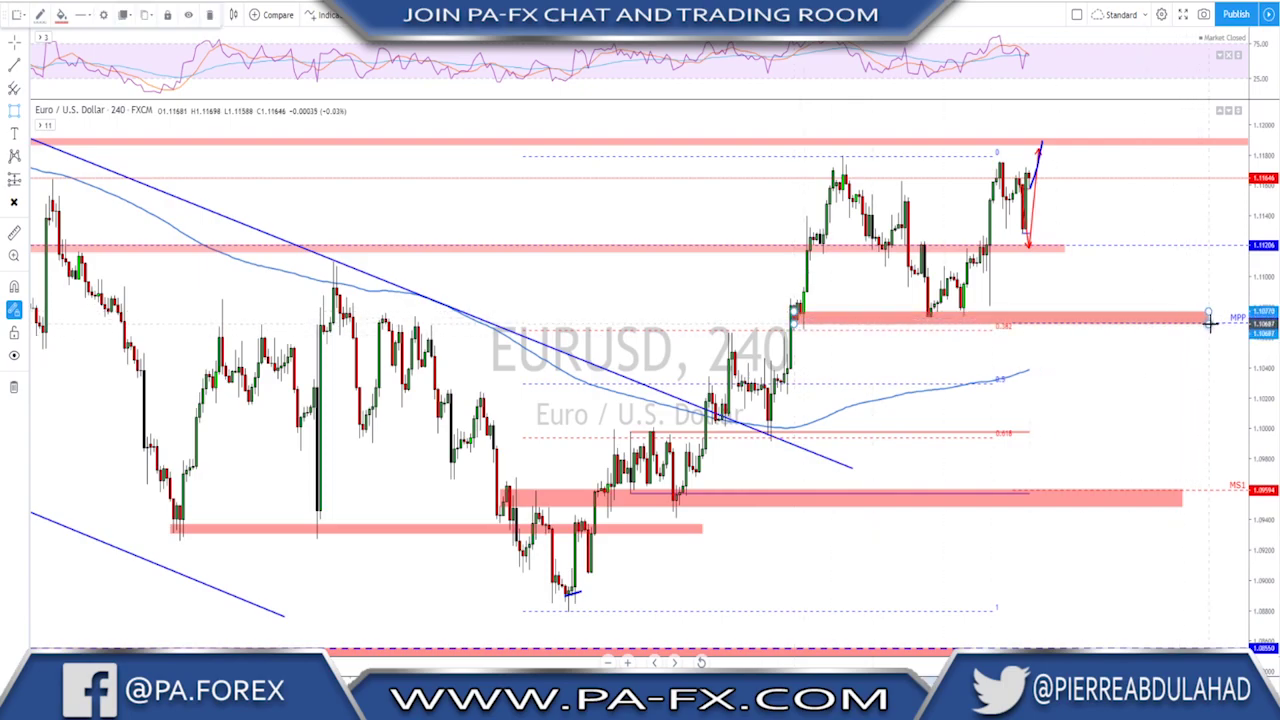
right_click(1050, 178)
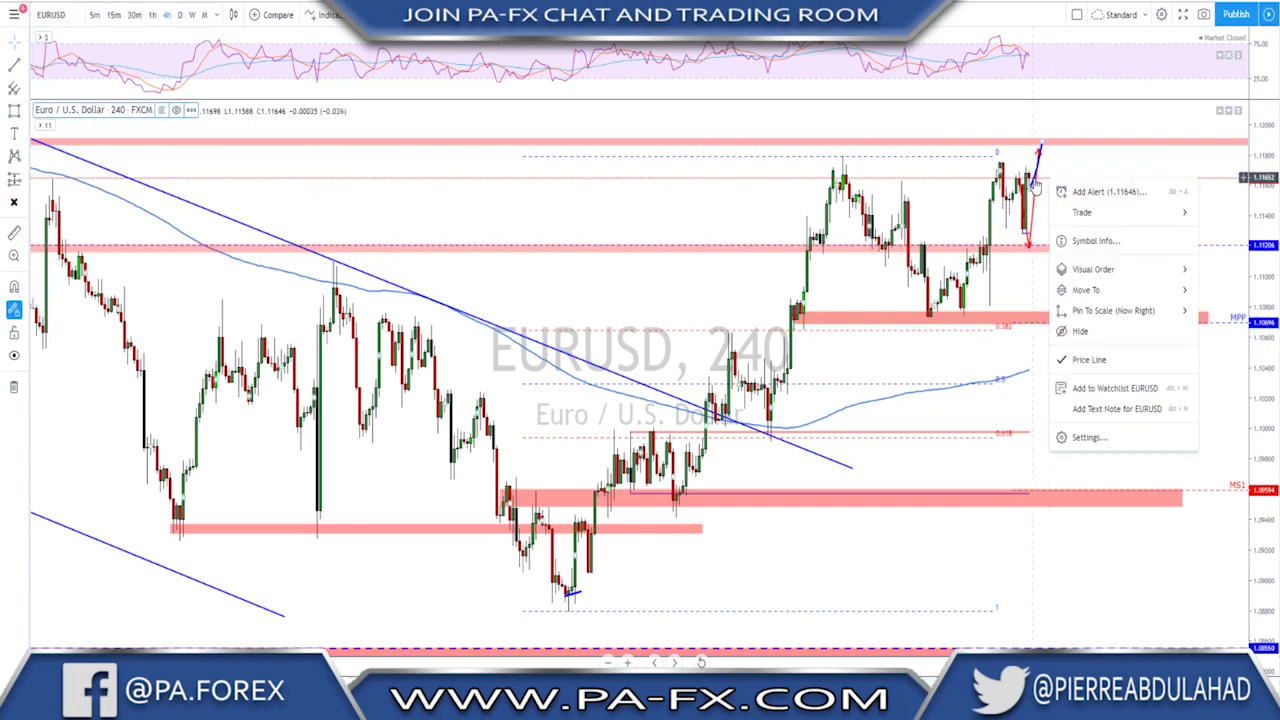
click(1034, 183)
drag(1034, 183, 1052, 187)
key(Delete)
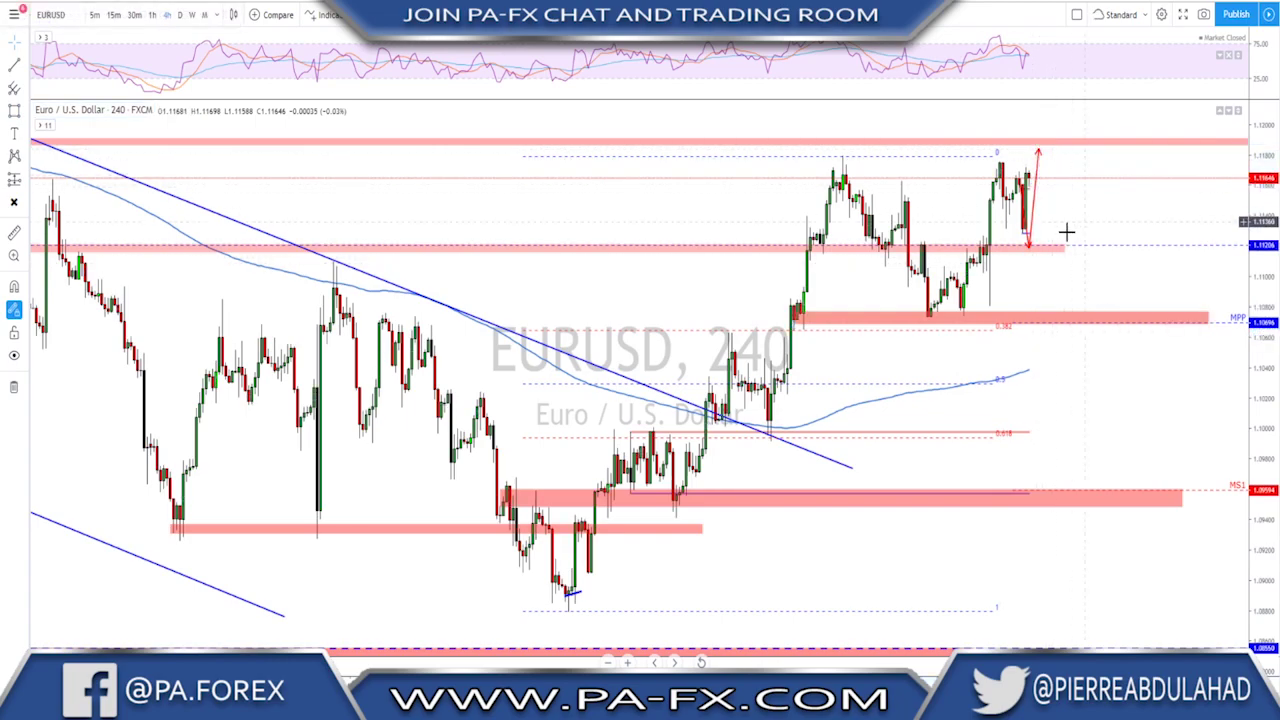
Brush the range swings with a projected drop to the support zone and rebound, circle the projected low, and undo both strokes
mouse_move(830, 161)
mouse_down()
mouse_move(933, 306)
mouse_move(1018, 153)
mouse_move(1106, 314)
mouse_move(1122, 168)
mouse_up()
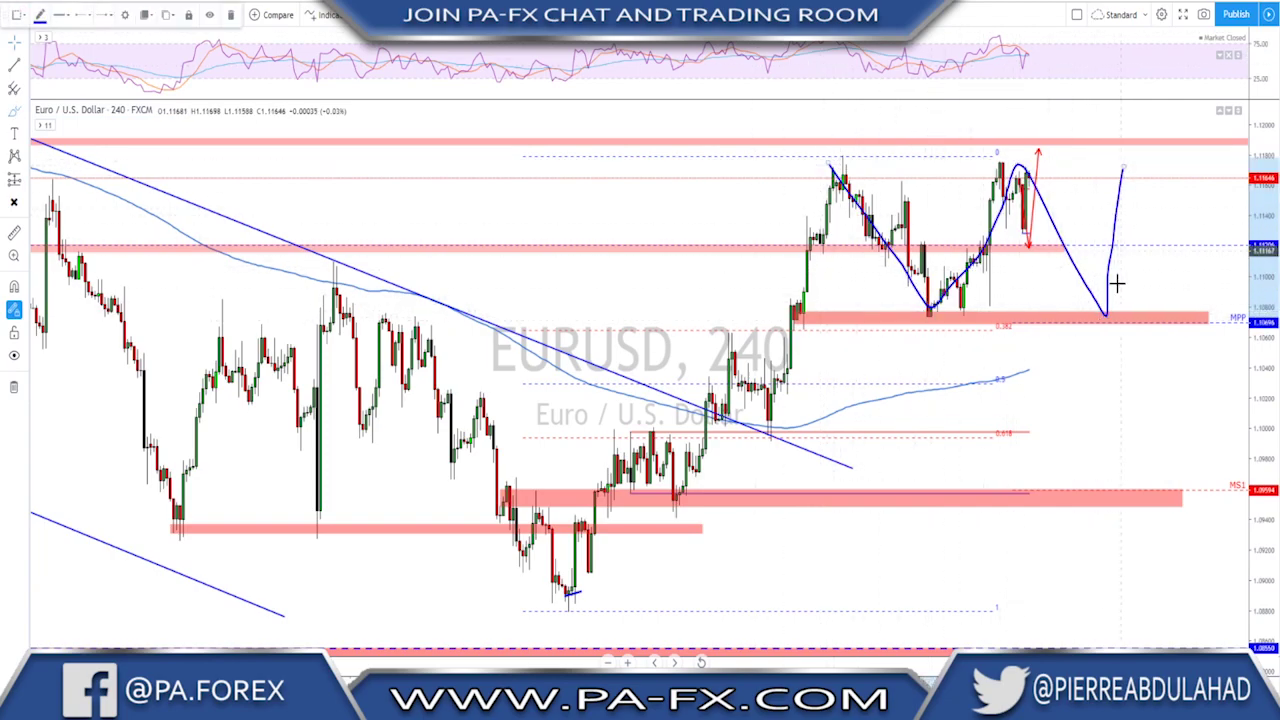
drag(1102, 296, 1113, 298)
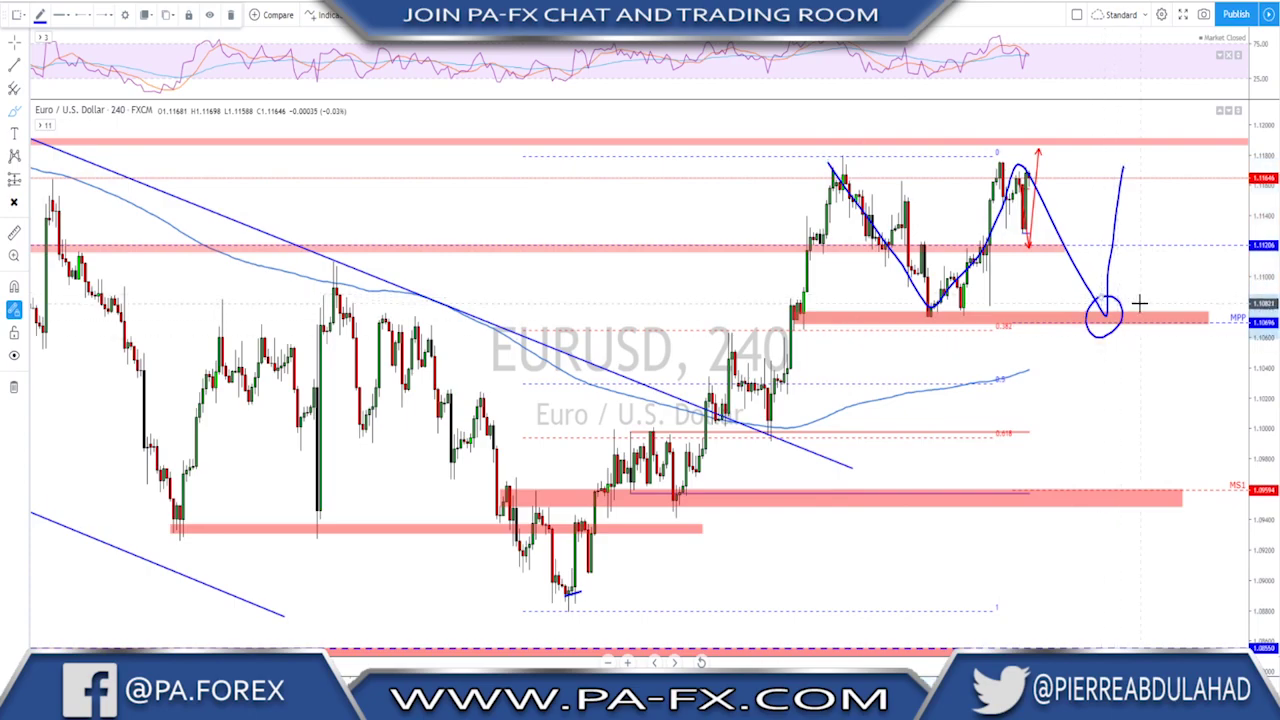
key(ctrl+z)
key(ctrl+z)
Switch to the GBPUSD chart, brush a curve along the pullback from the 1.30 high and the recovery, and delete it
key(Down)
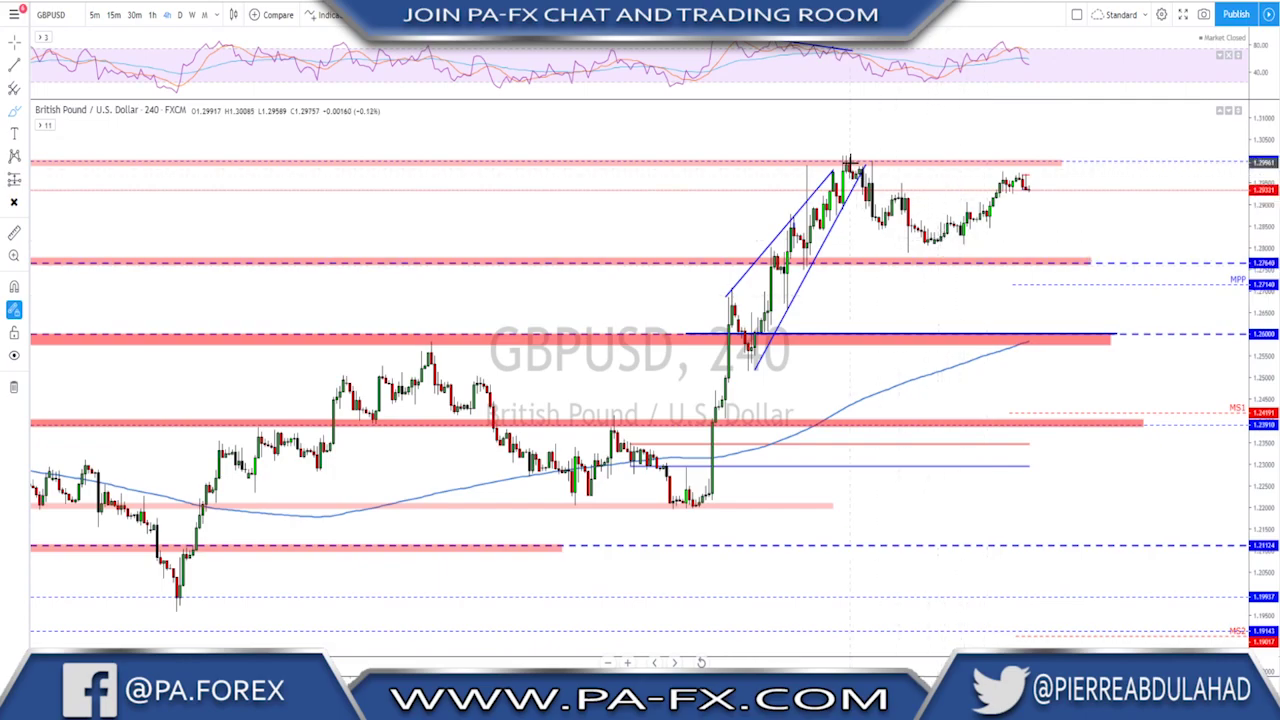
mouse_move(848, 160)
mouse_down()
mouse_move(940, 244)
mouse_move(990, 220)
mouse_move(1010, 177)
mouse_up()
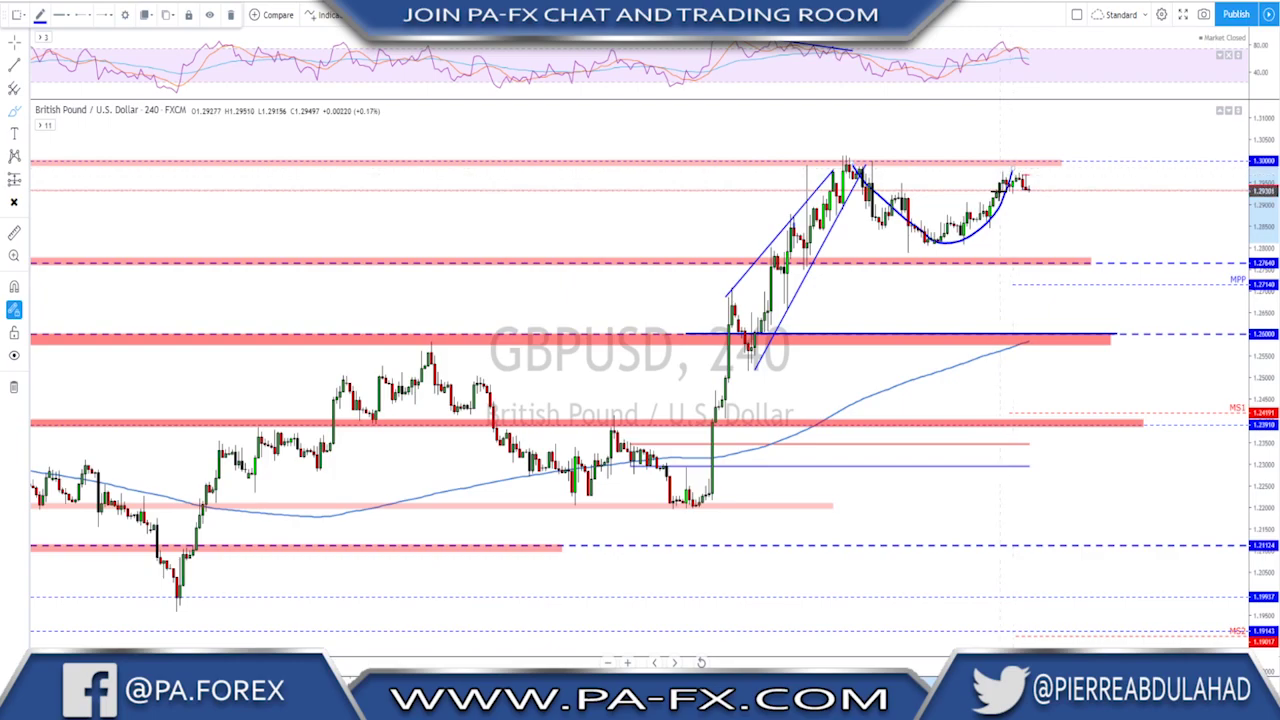
key(Delete)
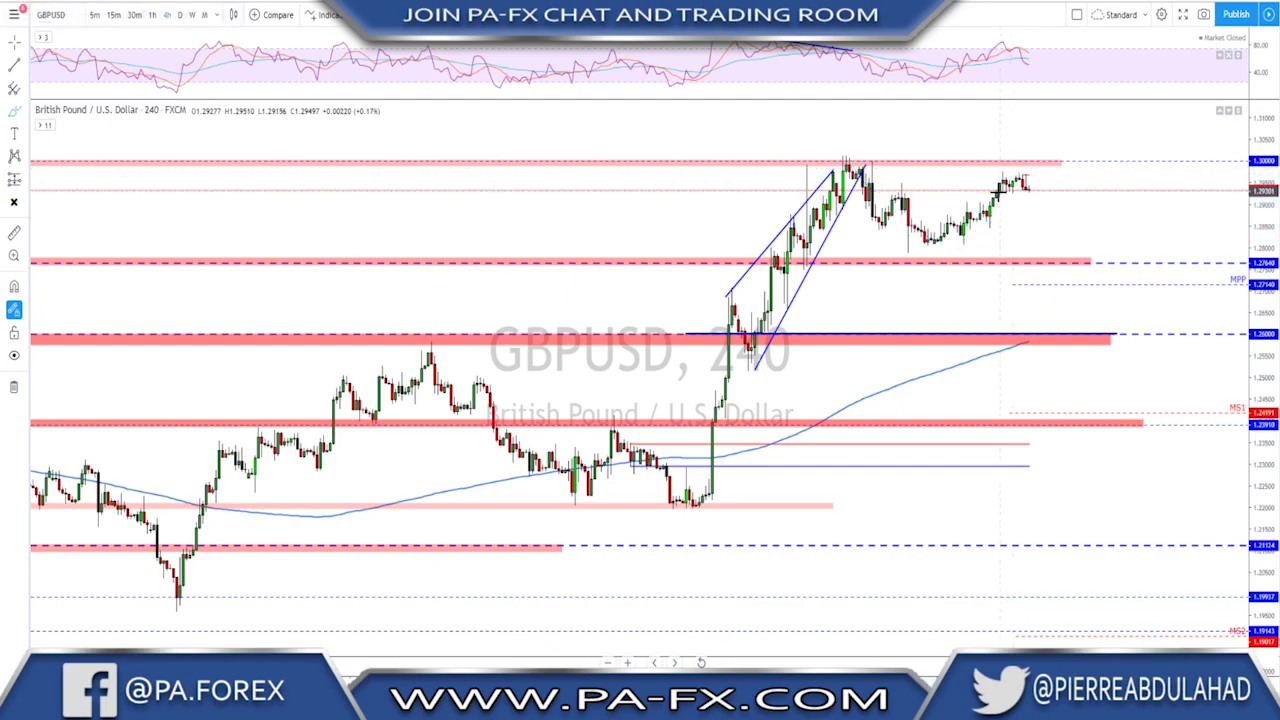
Brush a horizontal line along the 1.30000 resistance from the wedge's top to the latest candles
click(842, 160)
drag(824, 161, 1016, 160)
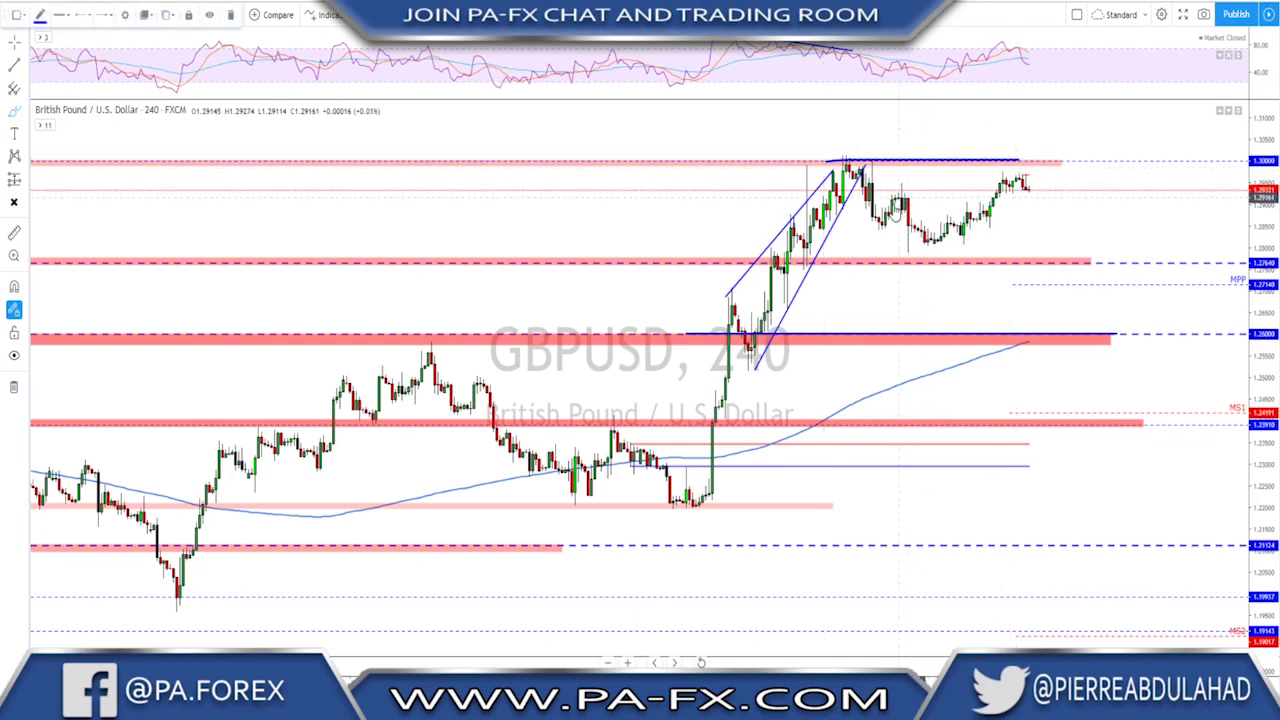
click(897, 203)
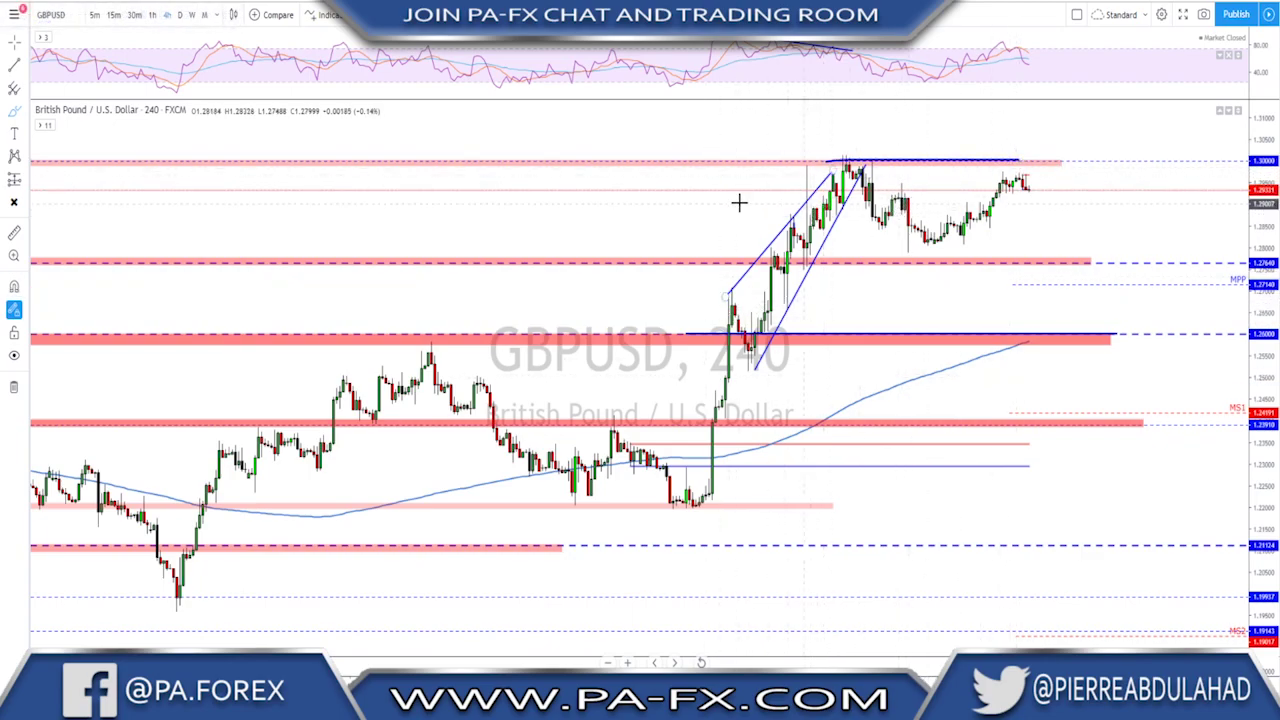
Switch to the daily chart, brush the rally waves from the low near 1.195 and a line along 1.30000, and undo the strokes
click(181, 17)
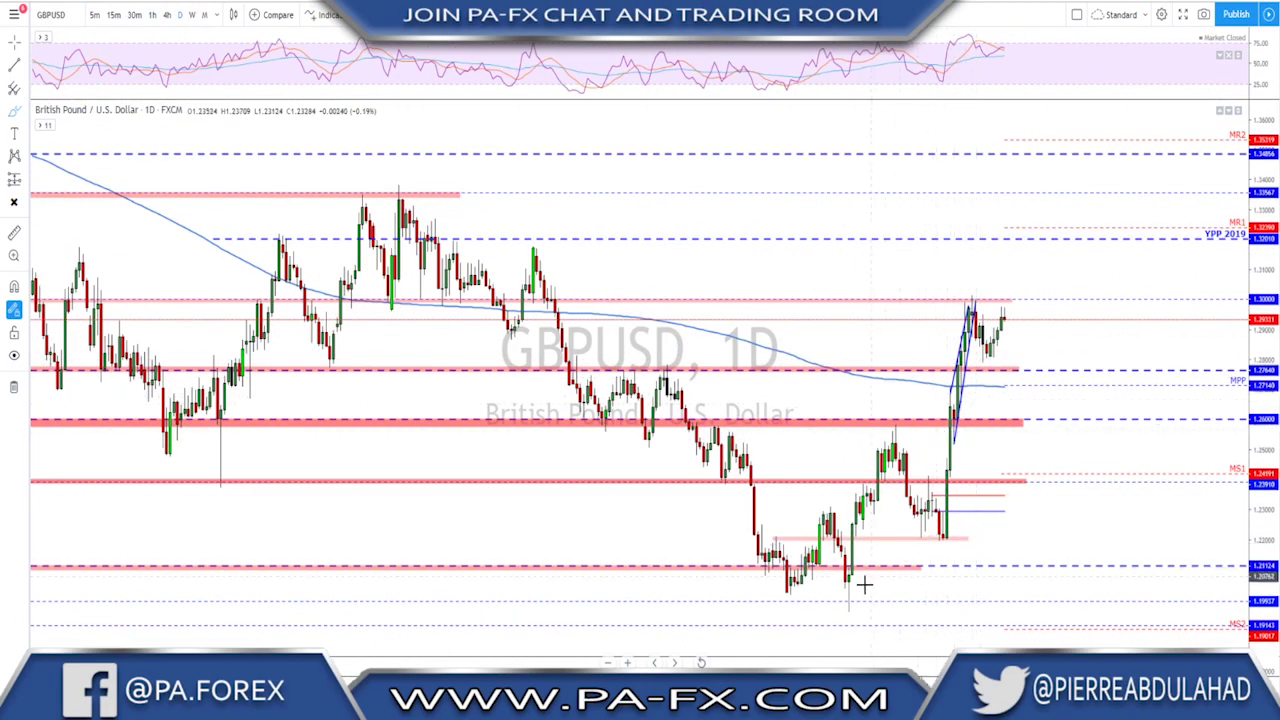
click(846, 612)
click(914, 416)
click(946, 538)
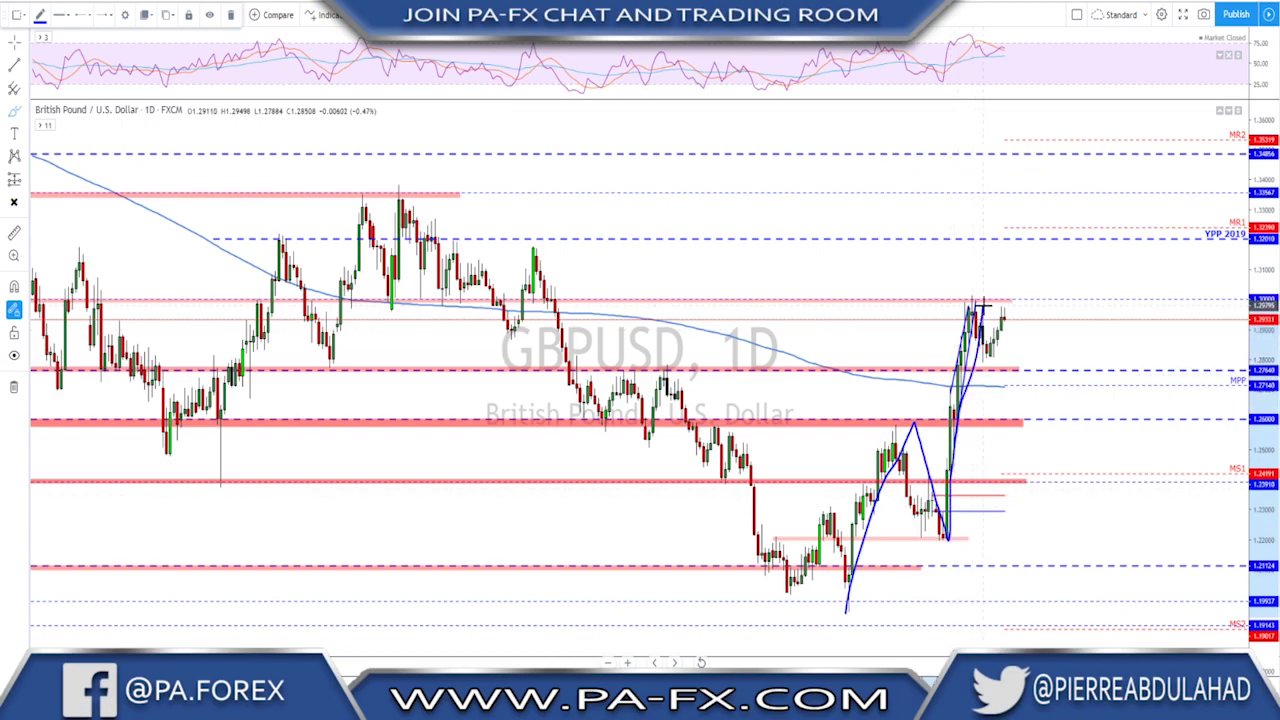
mouse_move(984, 306)
mouse_down()
mouse_move(993, 356)
mouse_move(1007, 312)
mouse_up()
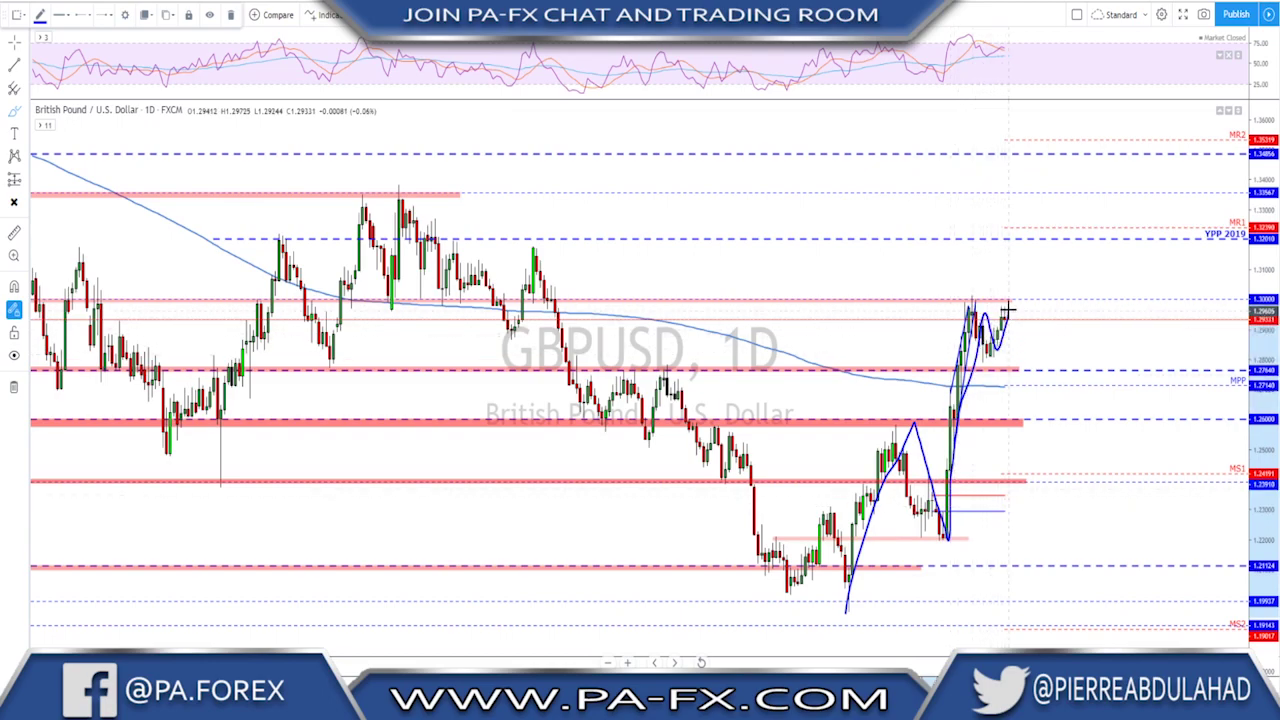
click(944, 299)
click(1040, 299)
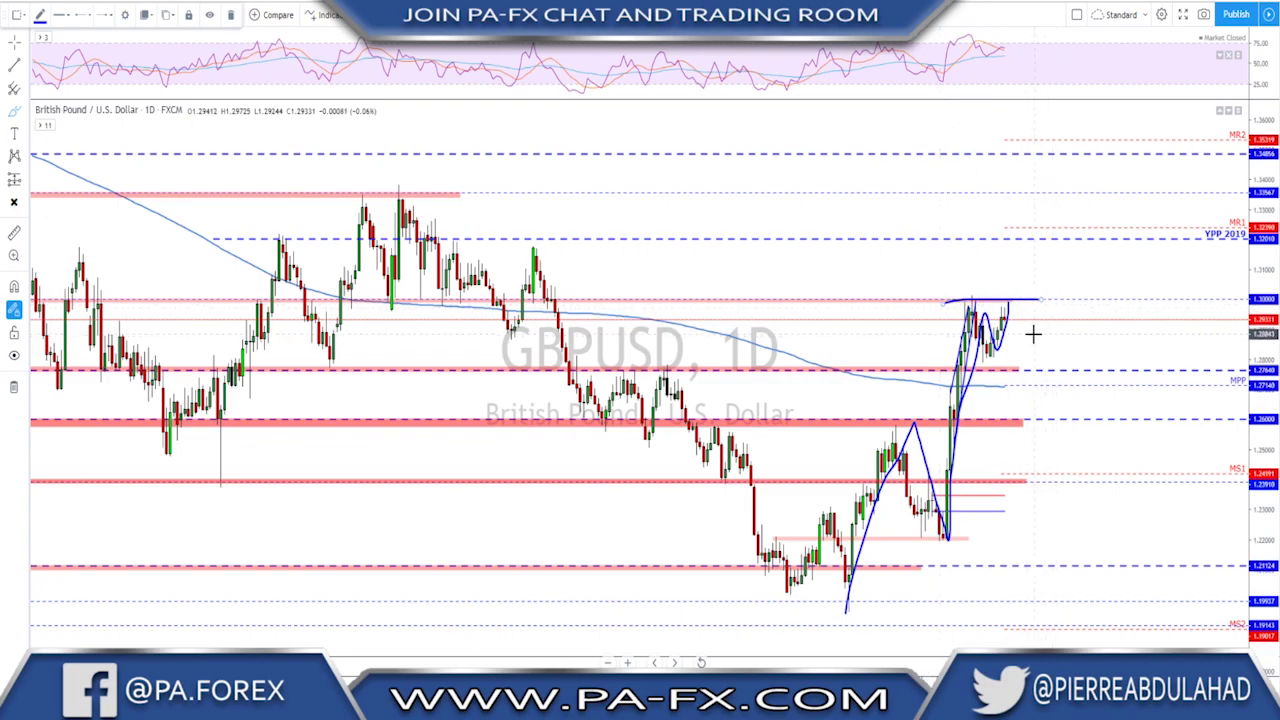
key(ctrl+z)
key(ctrl+z)
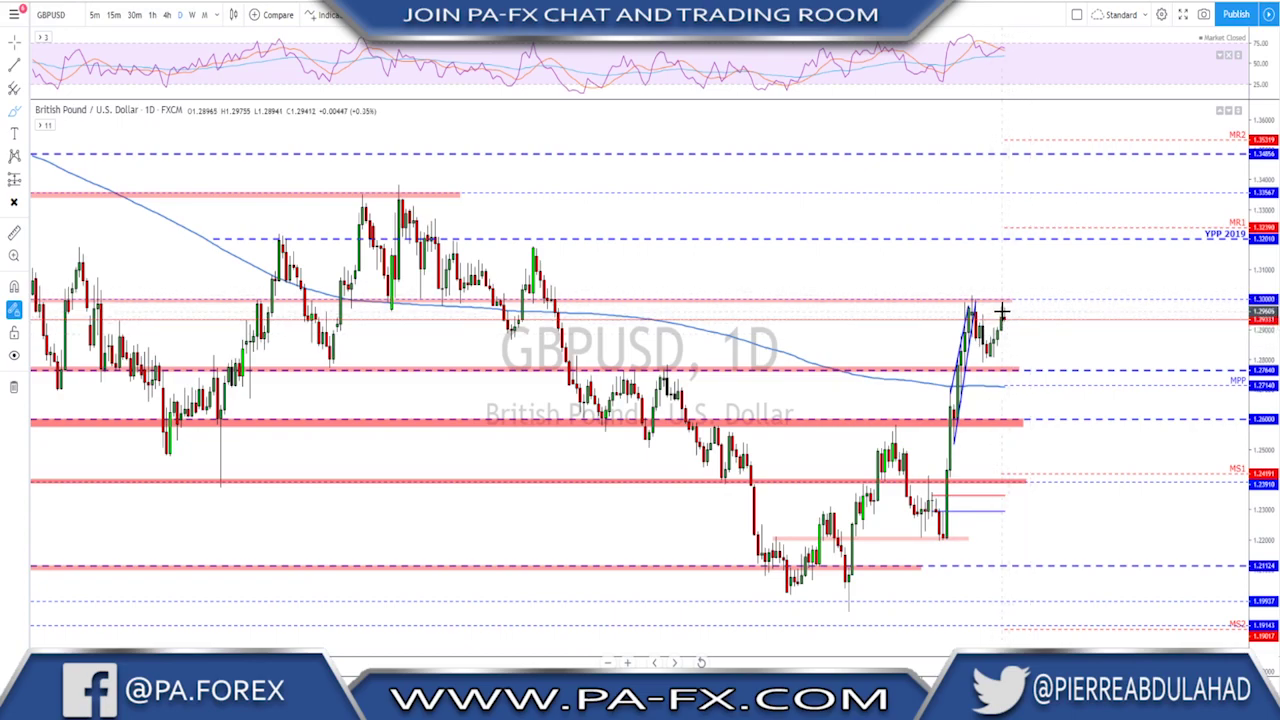
Brush a projected drop to 1.26 with a rebound to about 1.29, then a brief spike above 1.30000, removing the strokes
drag(1001, 313, 1039, 423)
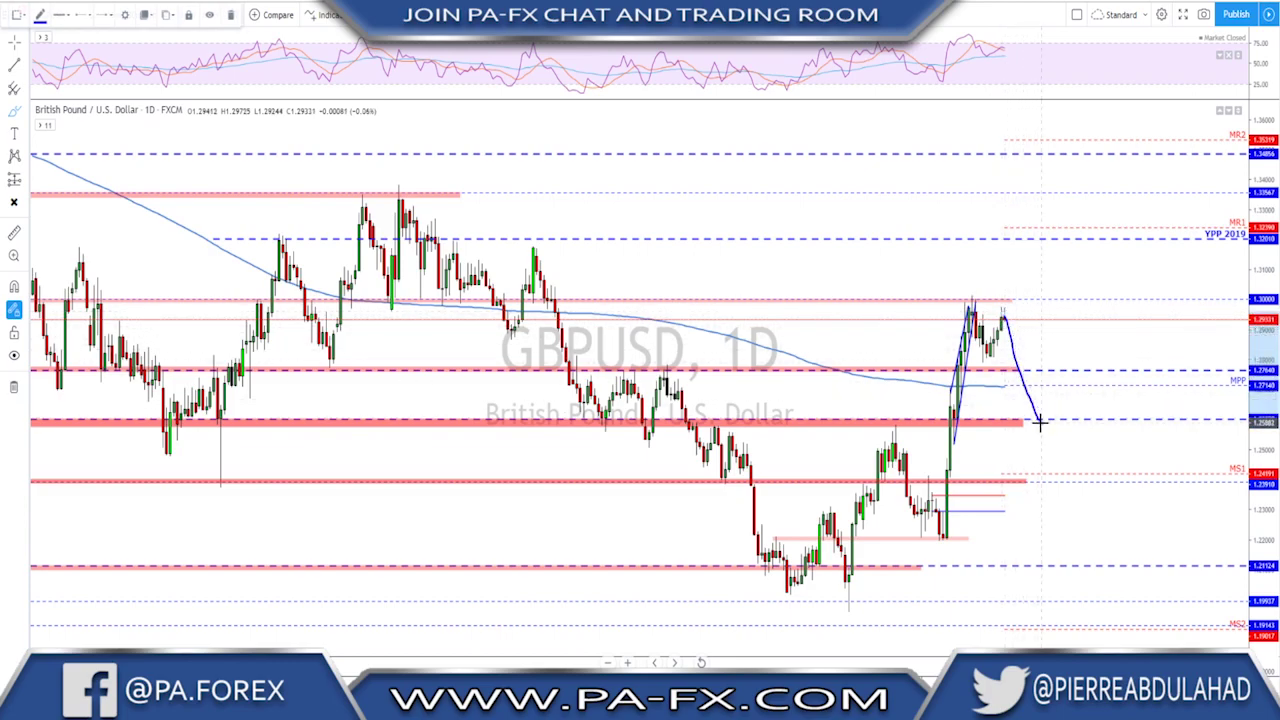
drag(1039, 423, 1074, 328)
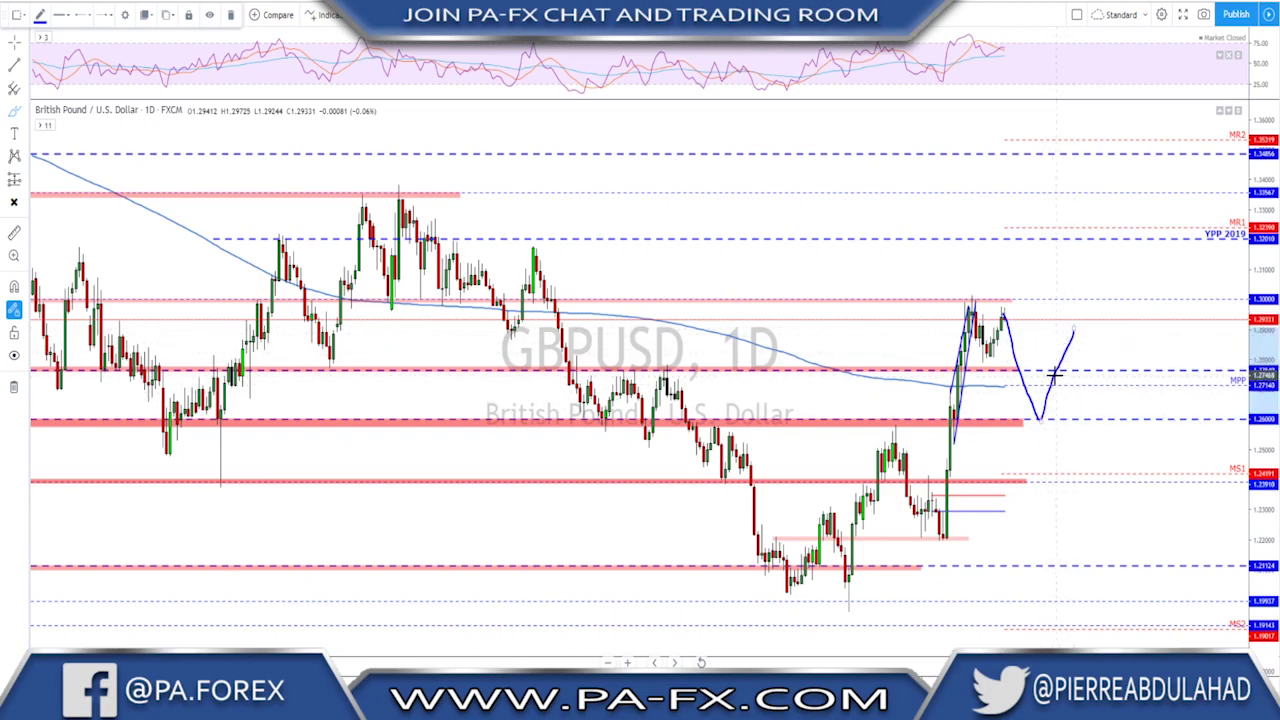
key(ctrl+z)
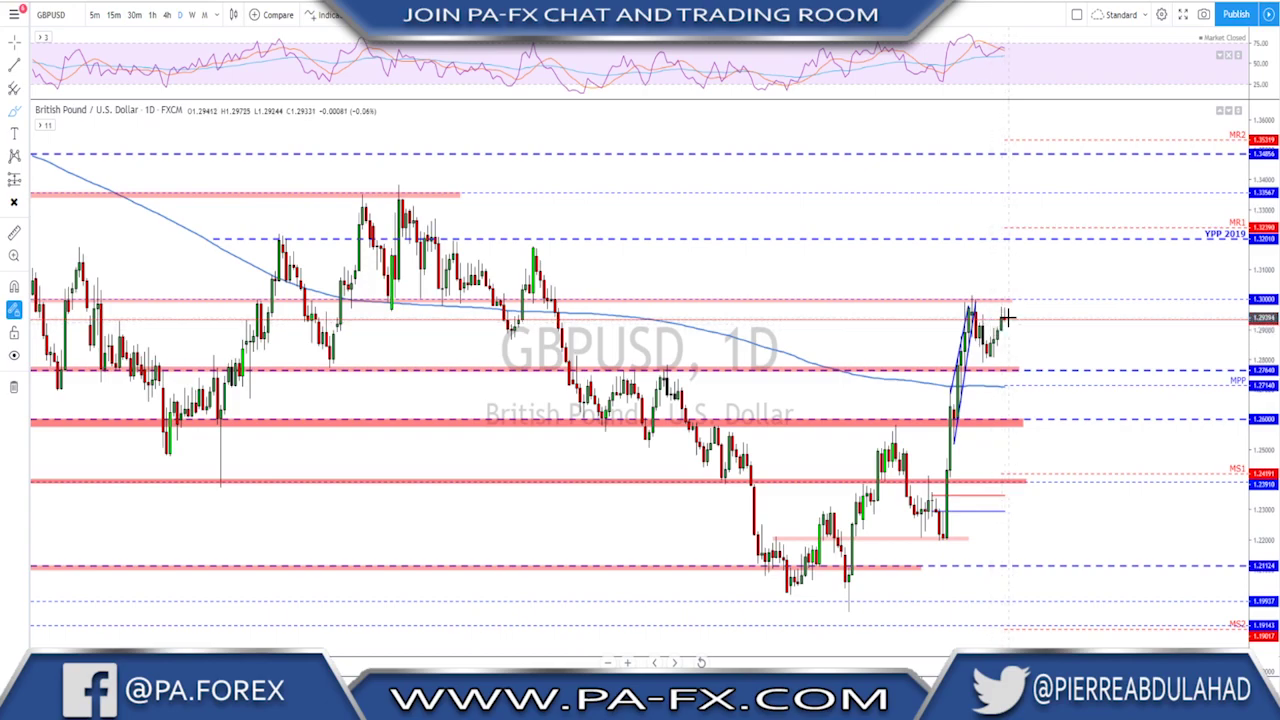
mouse_move(1001, 322)
mouse_down()
mouse_move(1009, 277)
mouse_move(1018, 301)
mouse_up()
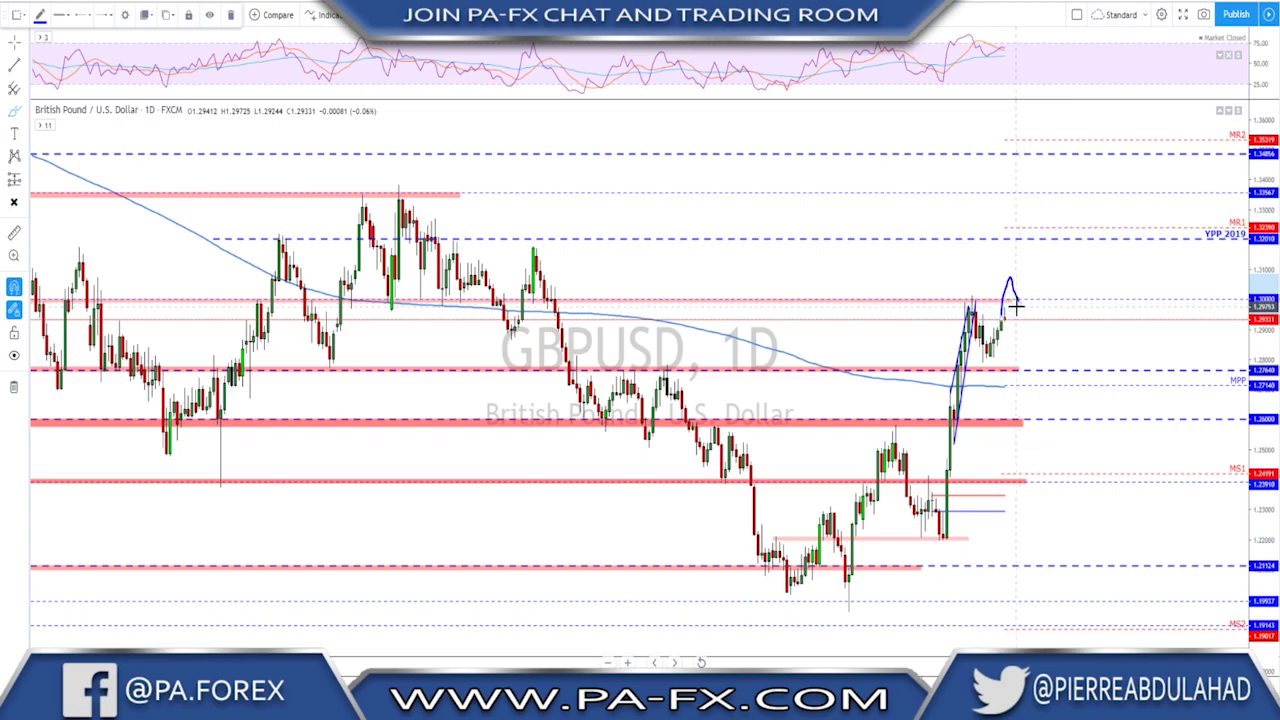
key(Delete)
Return to the 4-hour chart, brush the support along 1.27640 and a projected range swing between support and 1.30000, and remove the strokes
scroll(940, 338, up, 2)
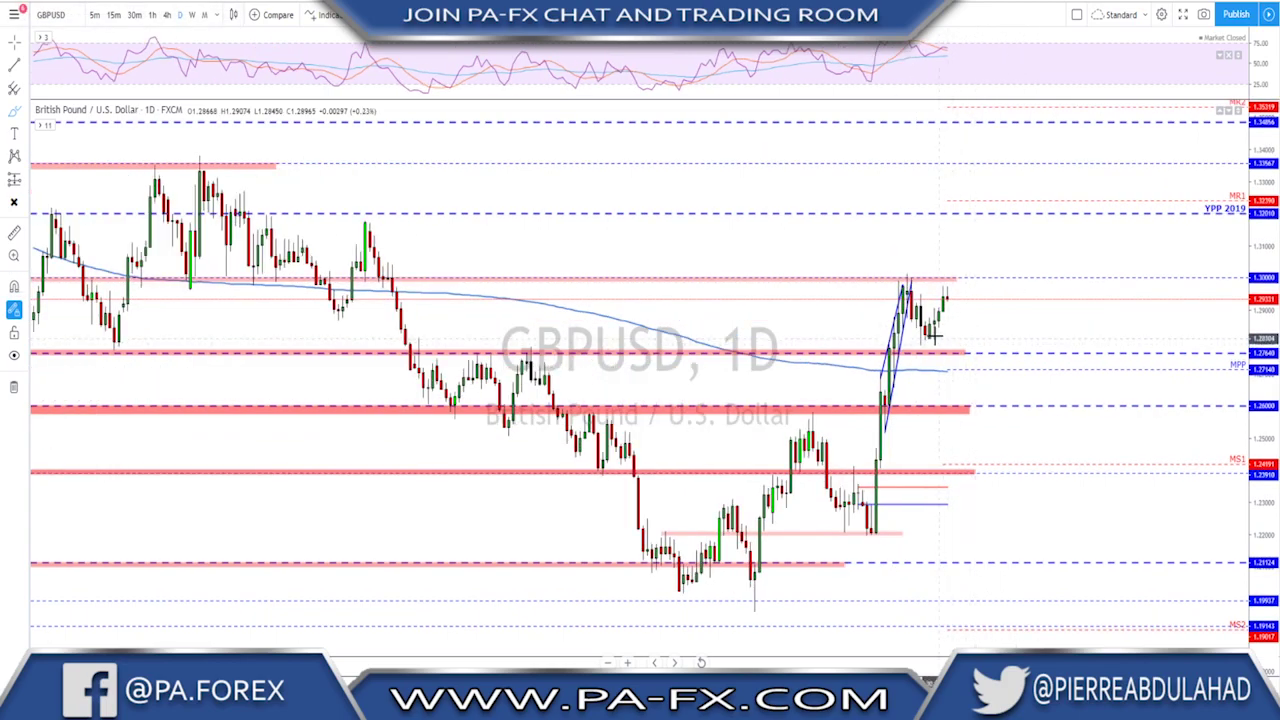
scroll(935, 340, up, 1)
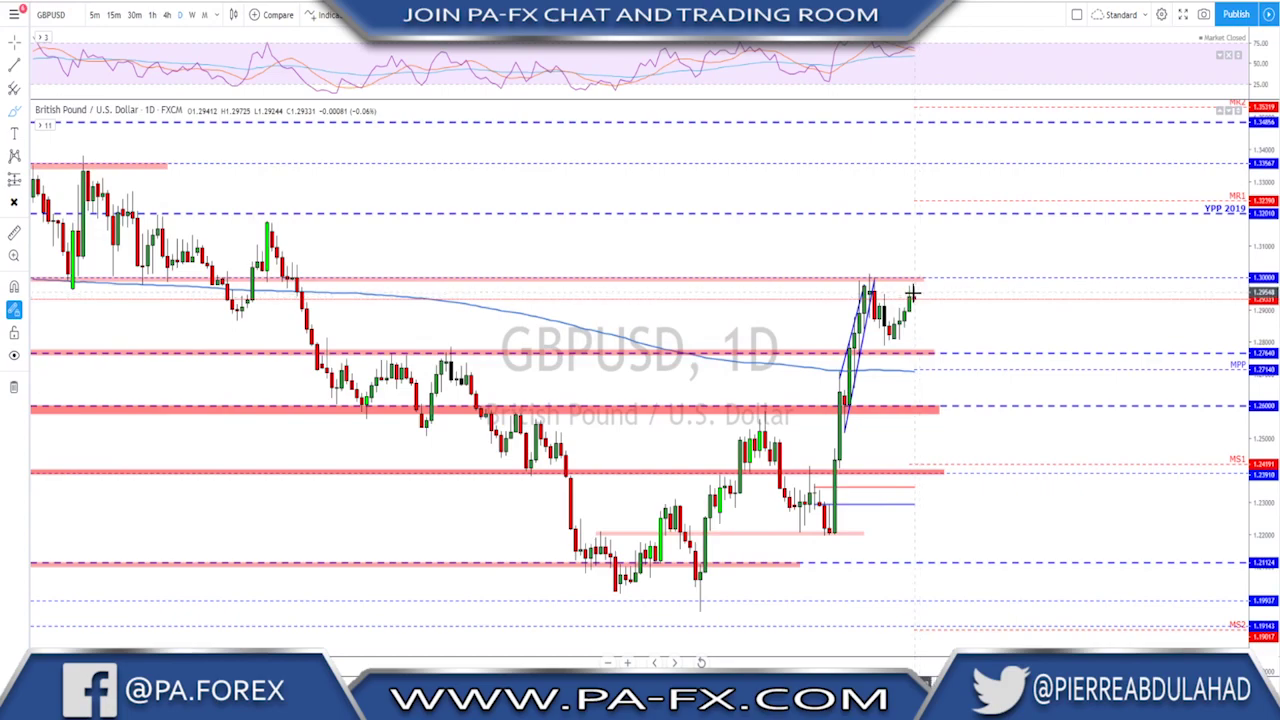
click(166, 14)
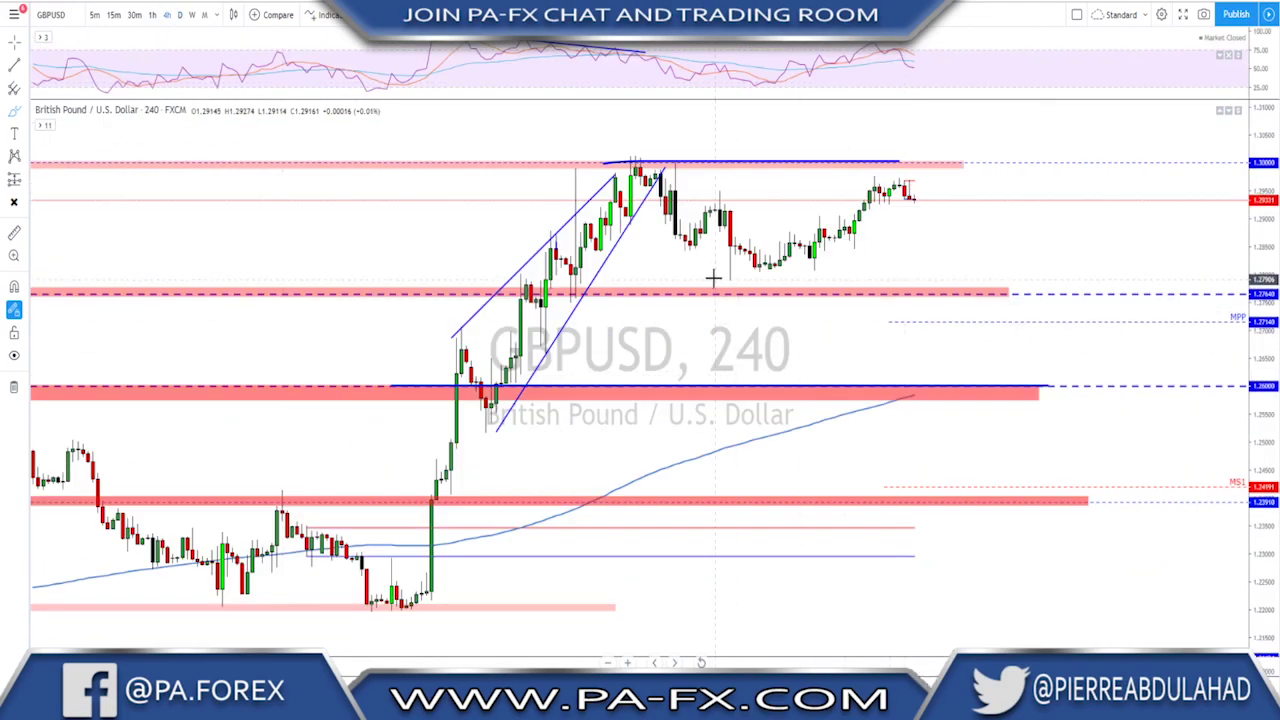
drag(565, 291, 1045, 292)
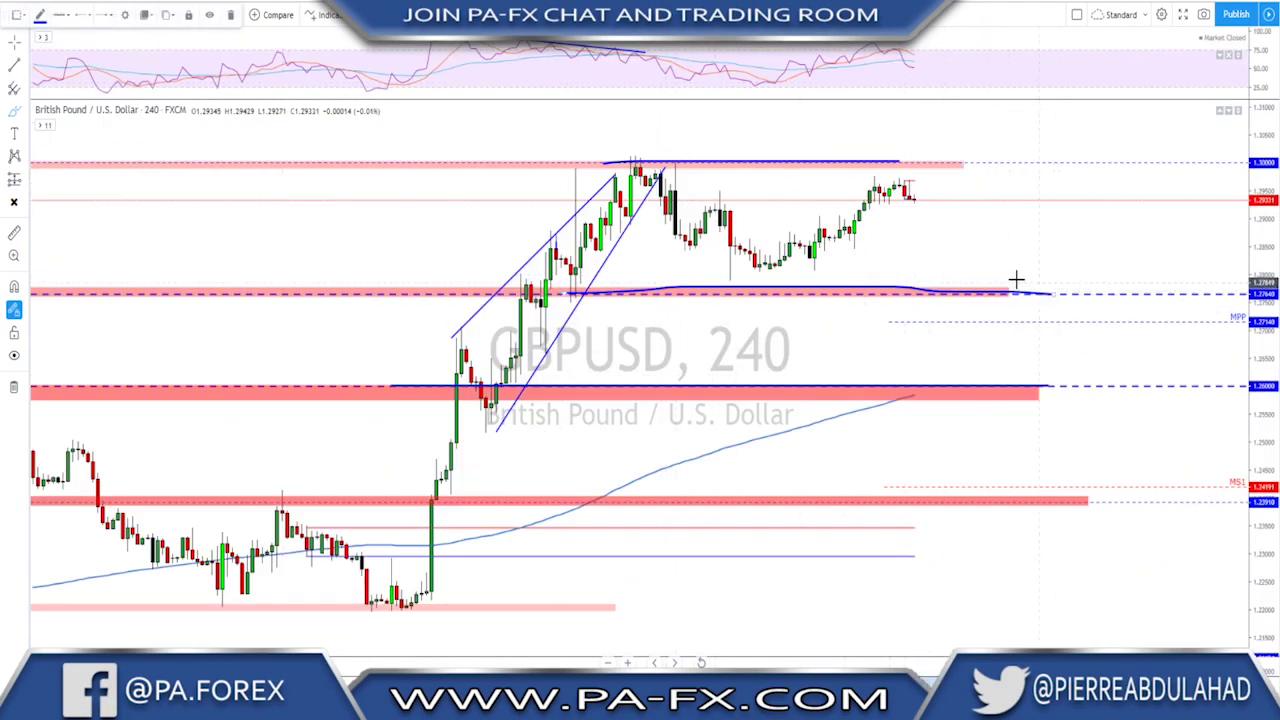
mouse_move(655, 172)
mouse_down()
mouse_move(768, 280)
mouse_move(900, 185)
mouse_move(971, 289)
mouse_move(1002, 165)
mouse_up()
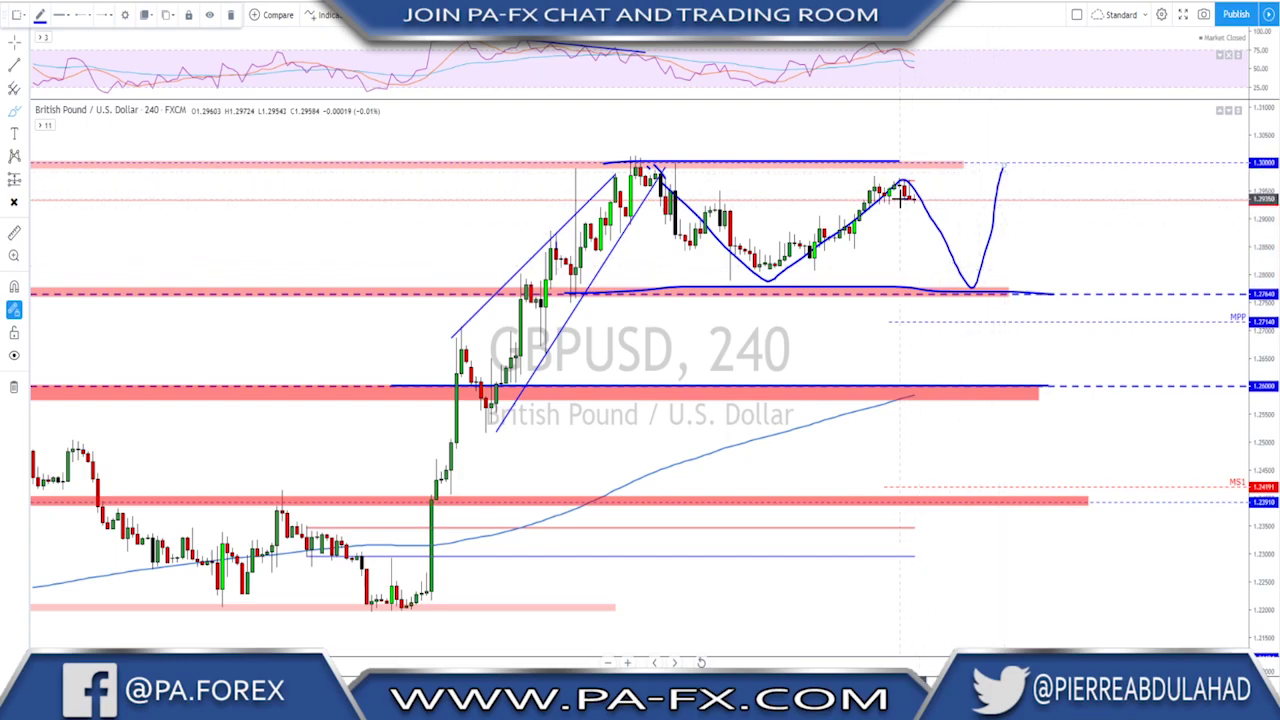
key(Delete)
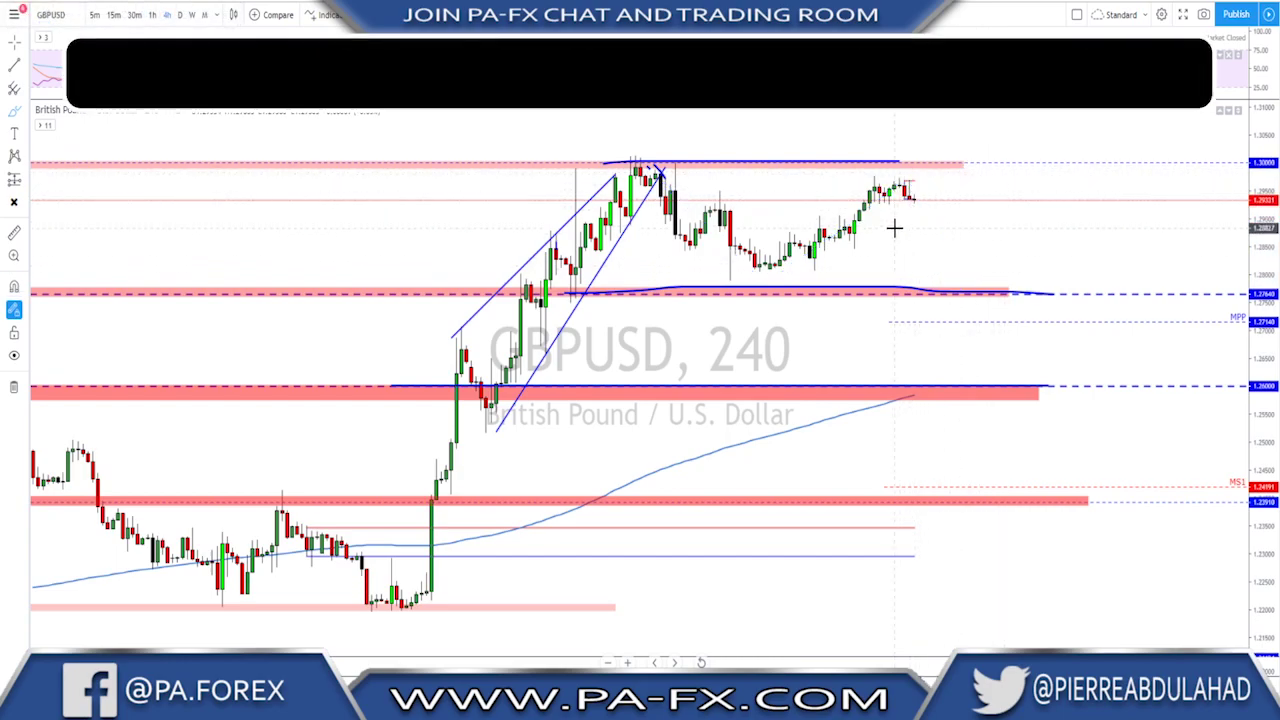
key(ctrl+z)
key(ctrl+z)
key(ctrl+z)
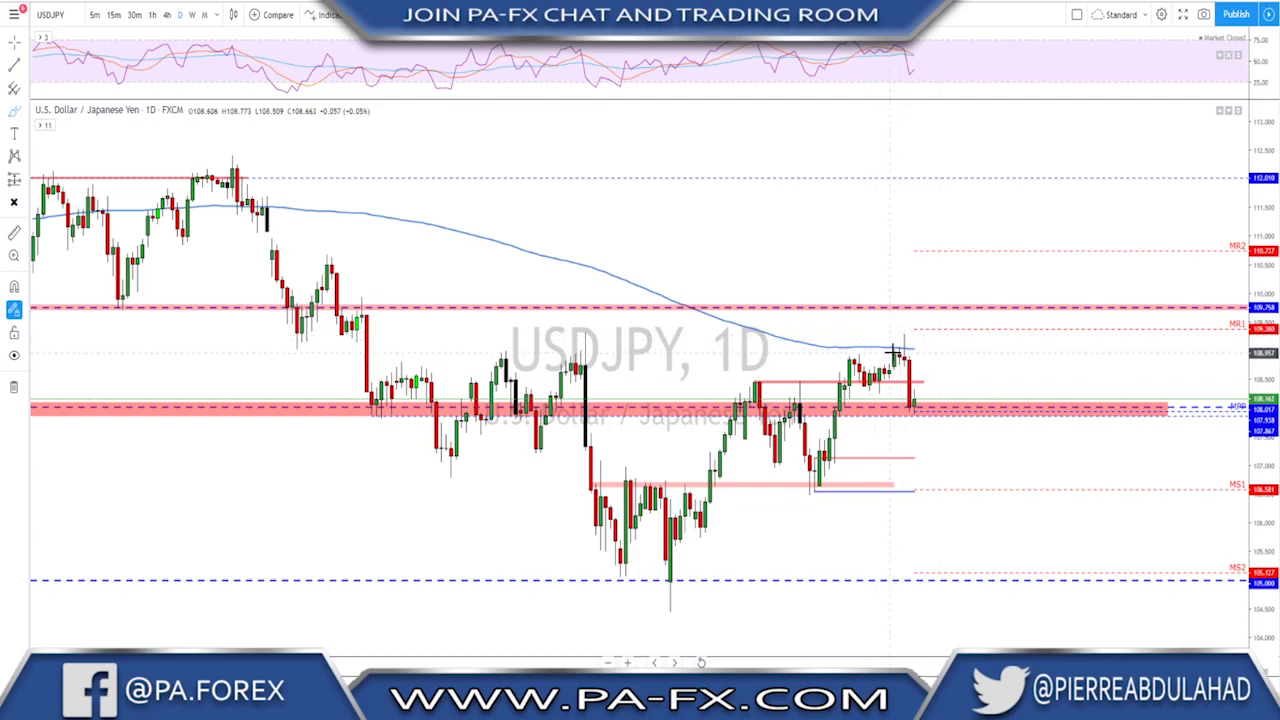
Circle the recent USDJPY daily high at the moving average, and remove the circle
mouse_move(913, 343)
mouse_down()
mouse_move(887, 350)
mouse_move(910, 352)
mouse_move(908, 340)
mouse_up()
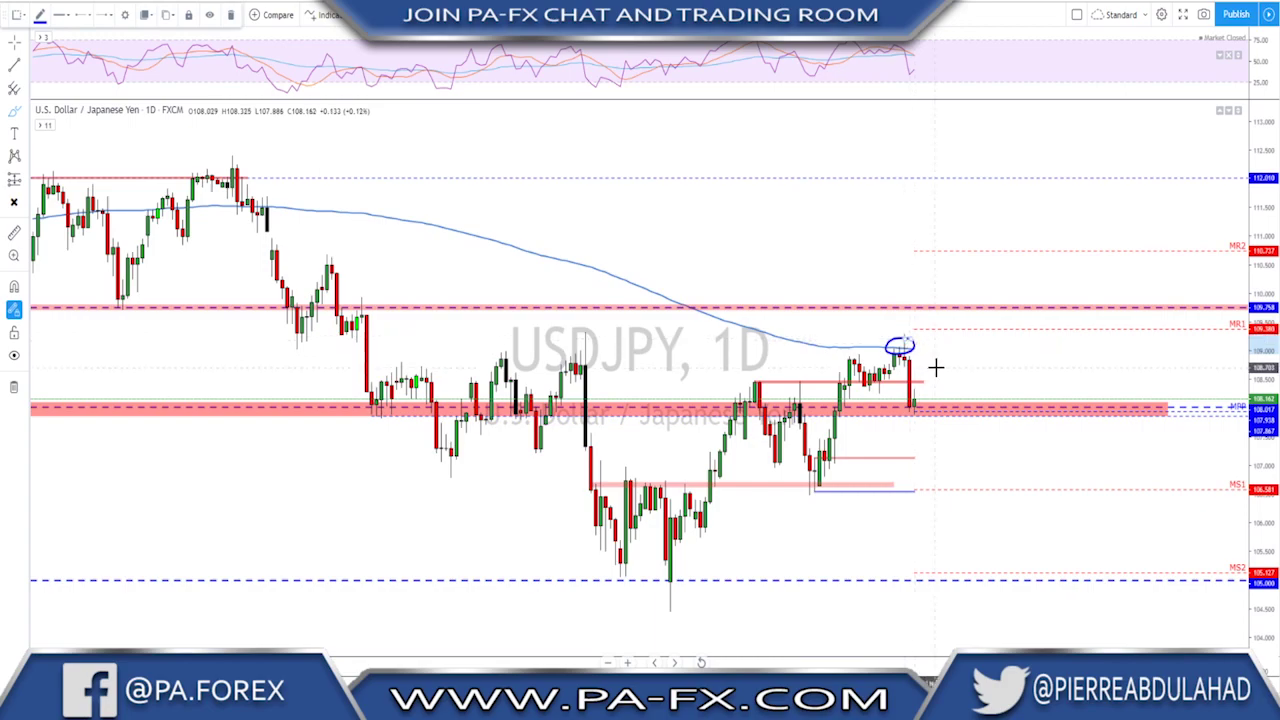
scroll(900, 380, down, 2)
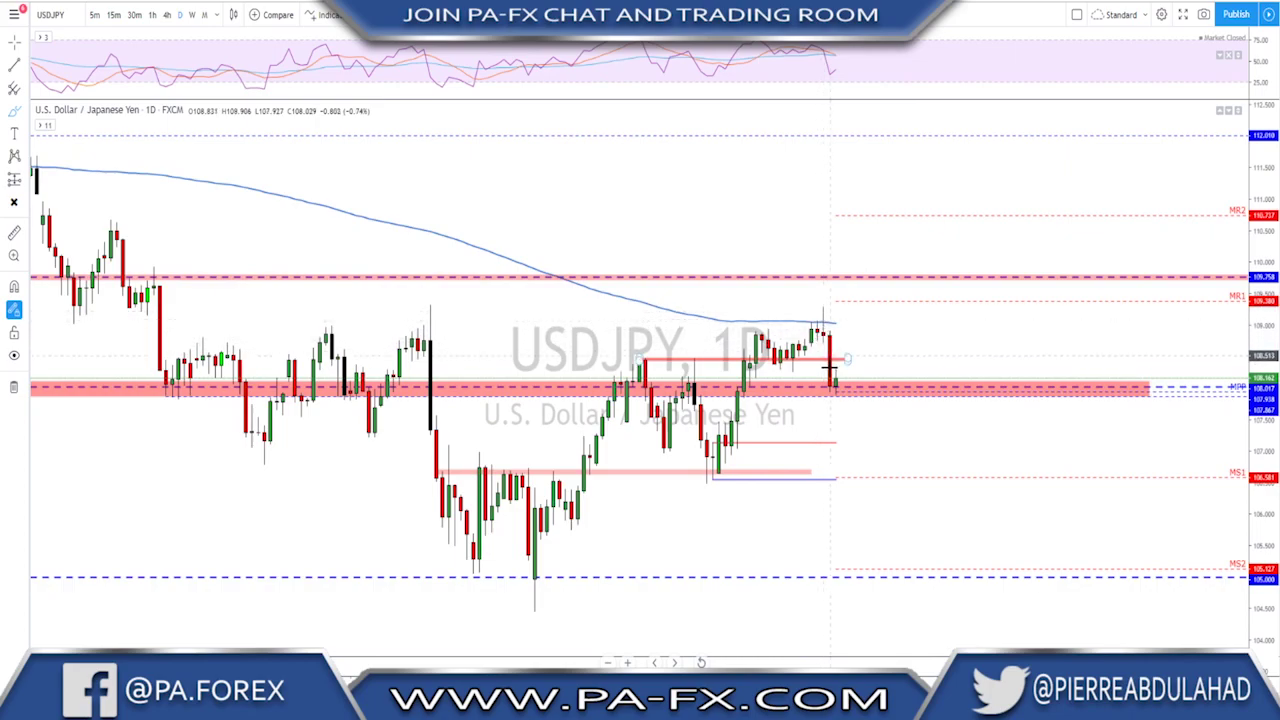
Brush a line along the broken 108.50 level on the USDJPY daily chart, circle the latest large bearish candle, and remove both marks
drag(770, 372, 860, 372)
key(Delete)
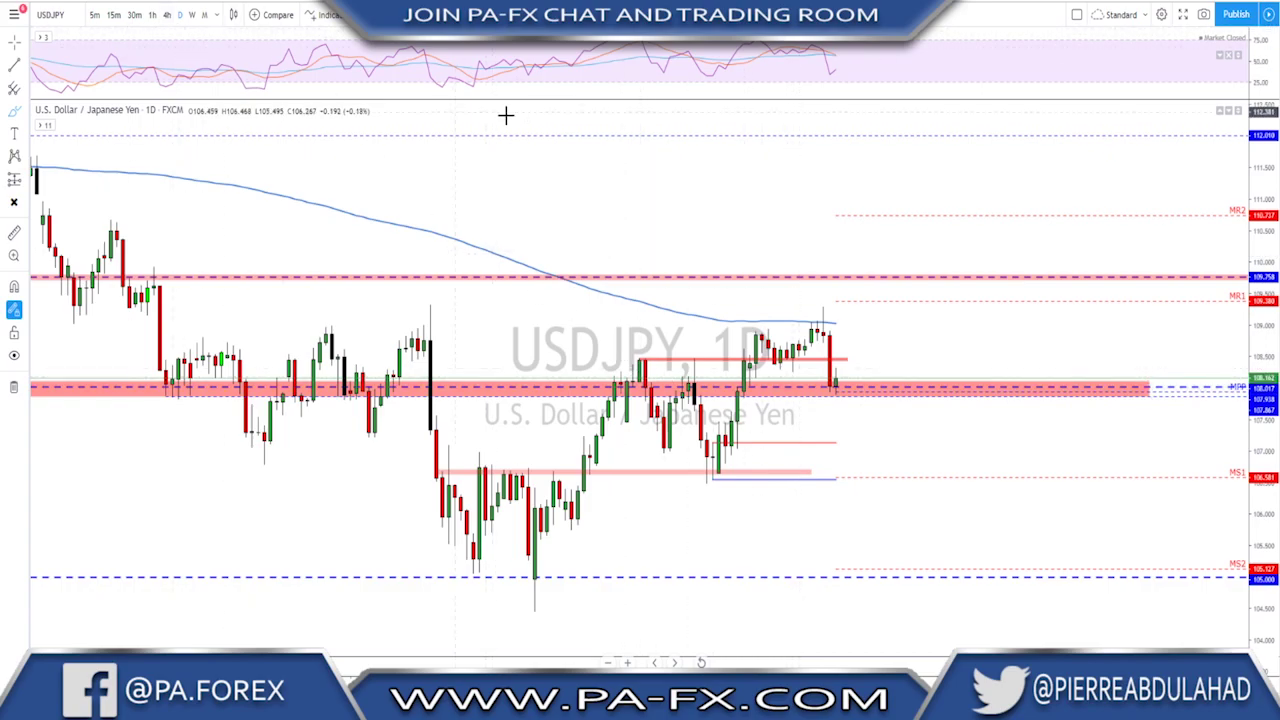
scroll(697, 186, down, 4)
scroll(740, 221, up, 2)
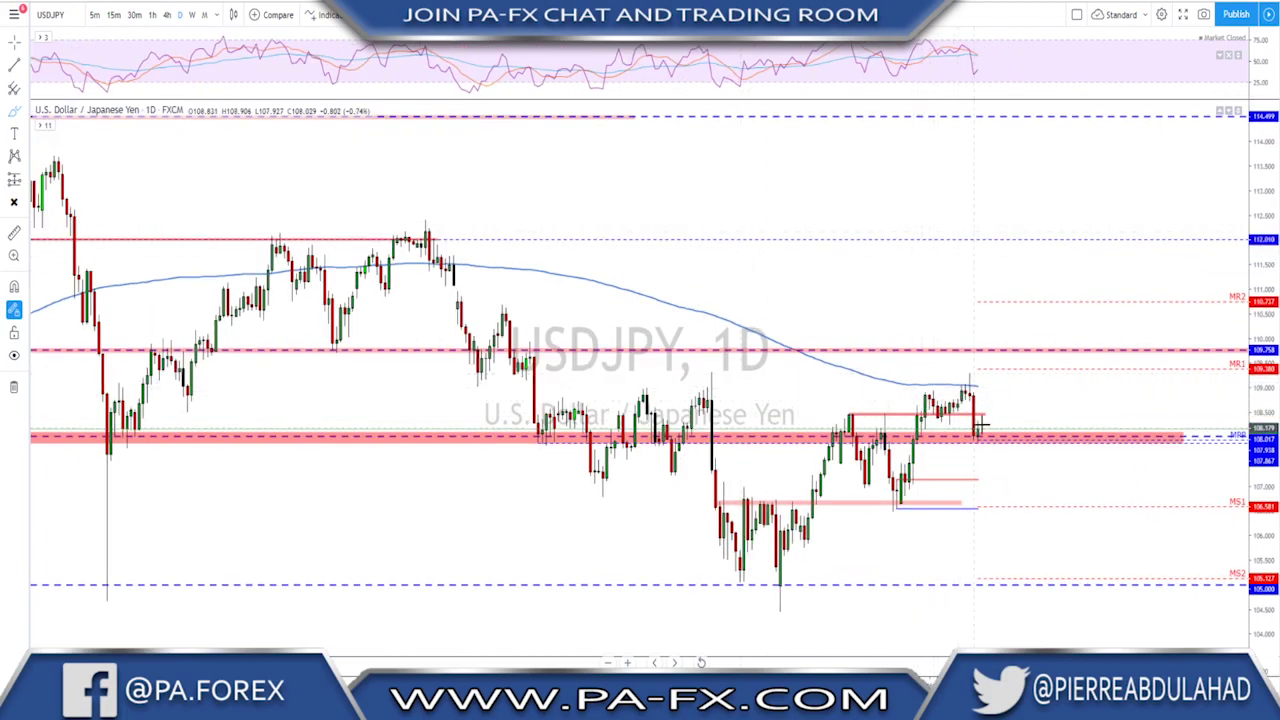
mouse_move(975, 389)
mouse_down()
mouse_move(972, 440)
mouse_move(975, 395)
mouse_up()
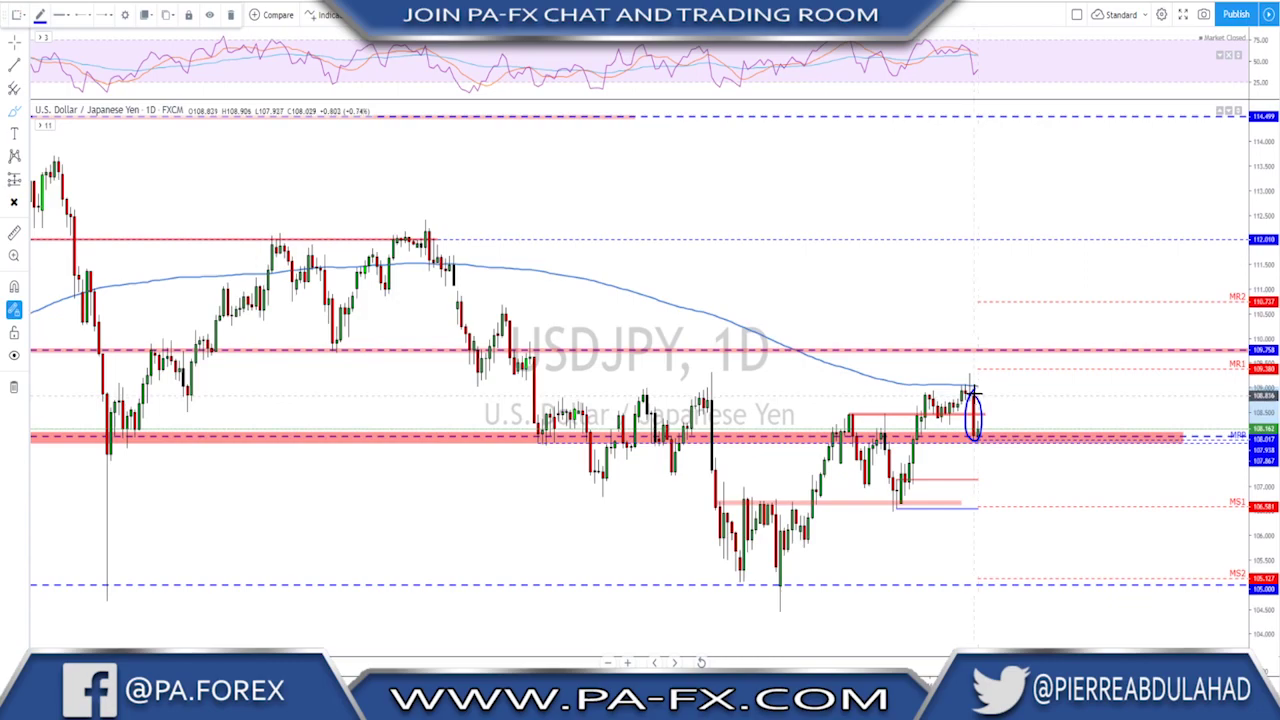
key(Delete)
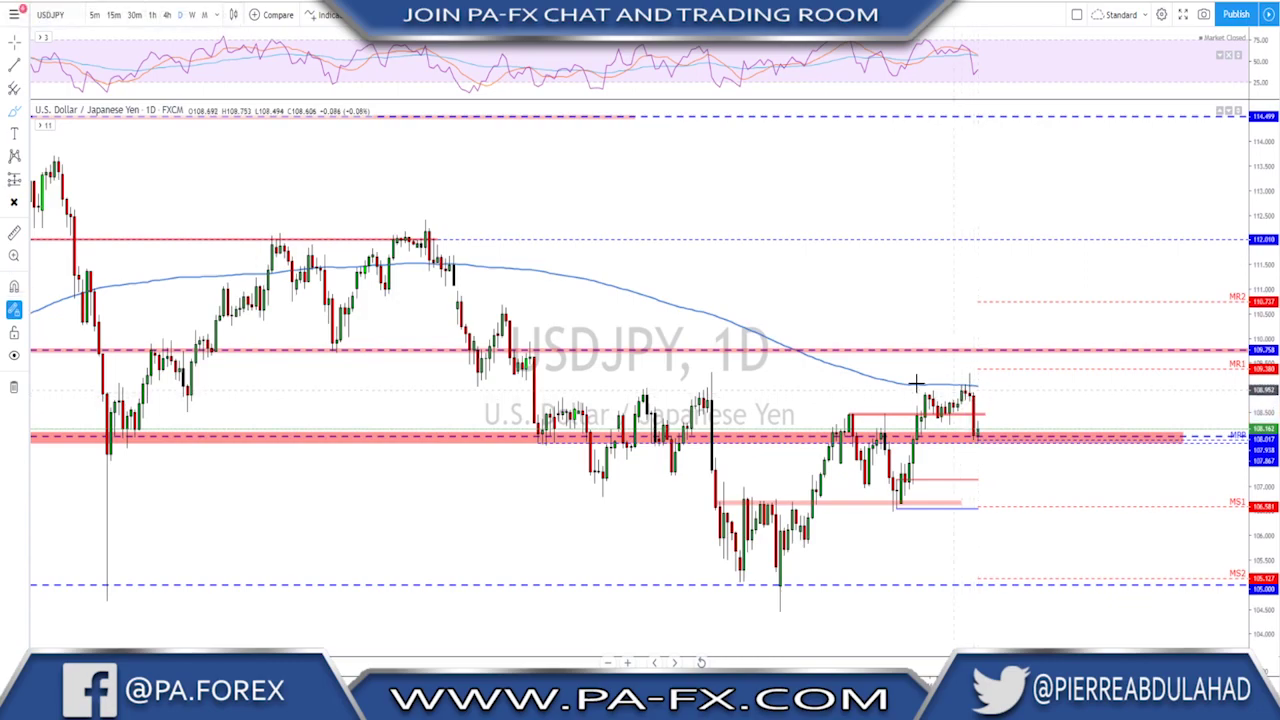
Switch USDJPY to the 4-hour chart, brush the drop to about 107.95 with a rebound toward 108.85 and a fall back, and undo it
click(166, 15)
scroll(988, 263, down, 3)
drag(1045, 316, 955, 317)
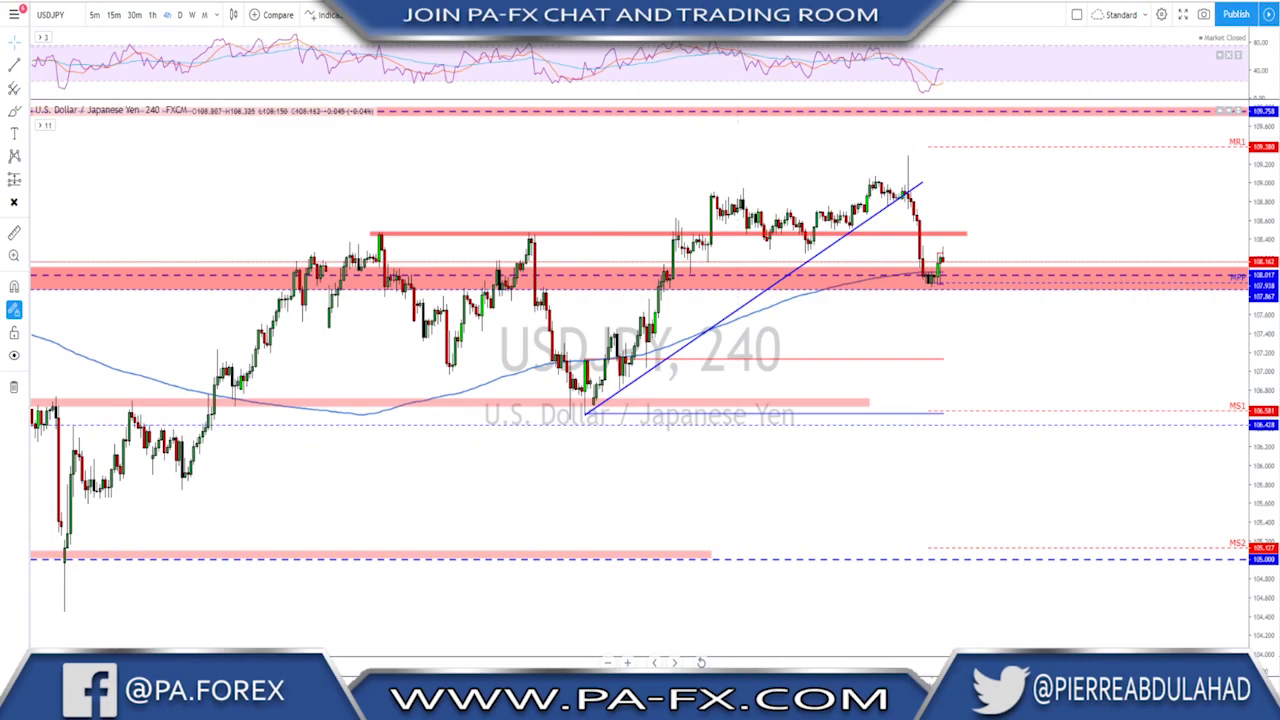
click(14, 110)
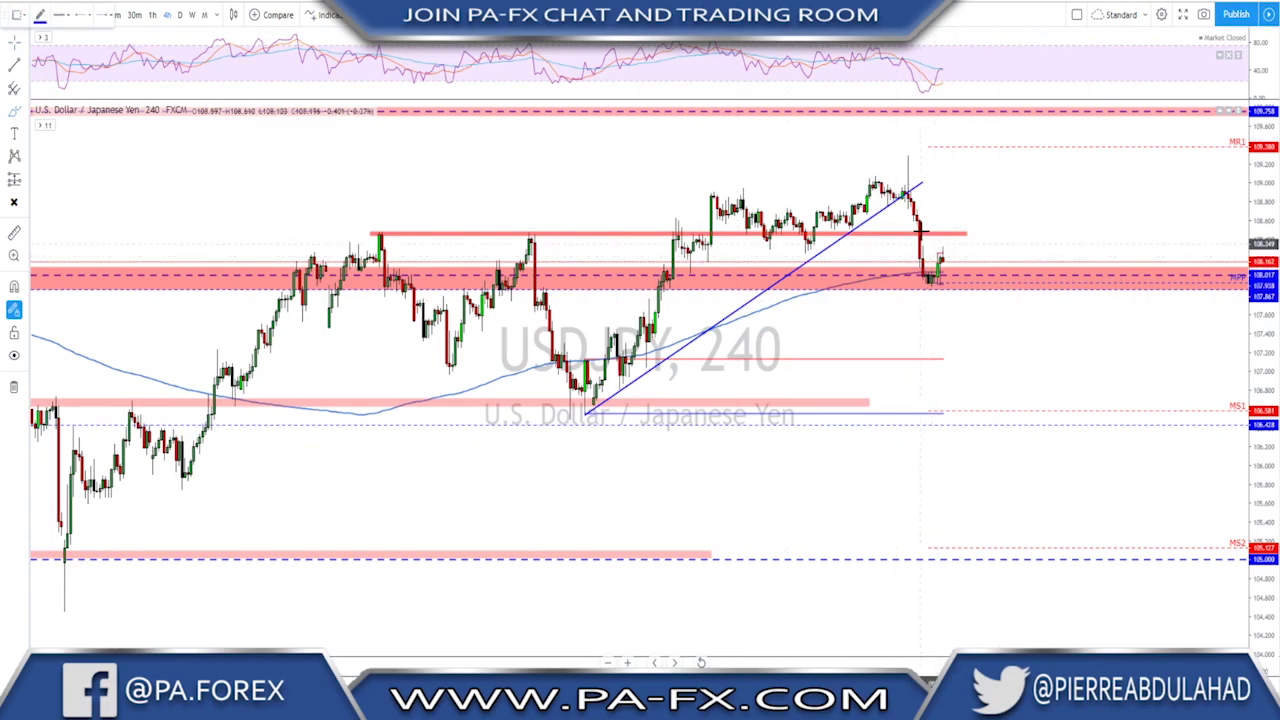
mouse_move(900, 190)
mouse_down()
mouse_move(931, 282)
mouse_move(960, 190)
mouse_move(984, 271)
mouse_up()
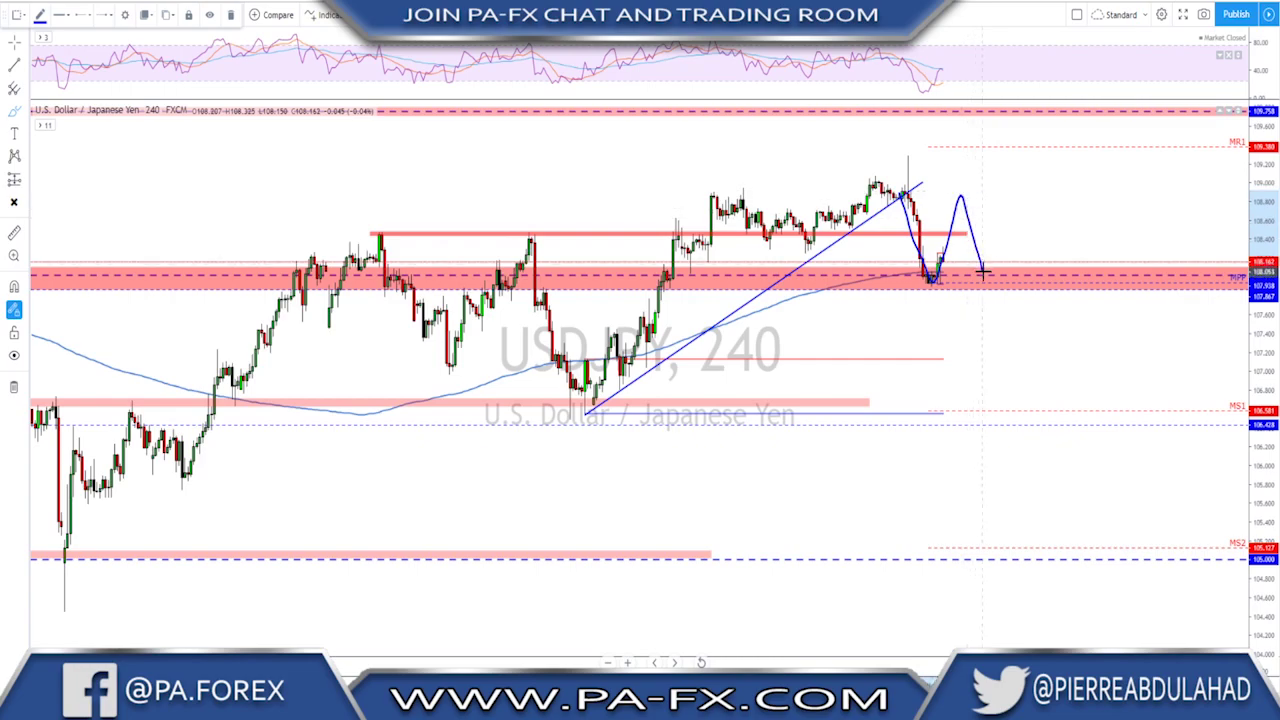
key(ctrl+z)
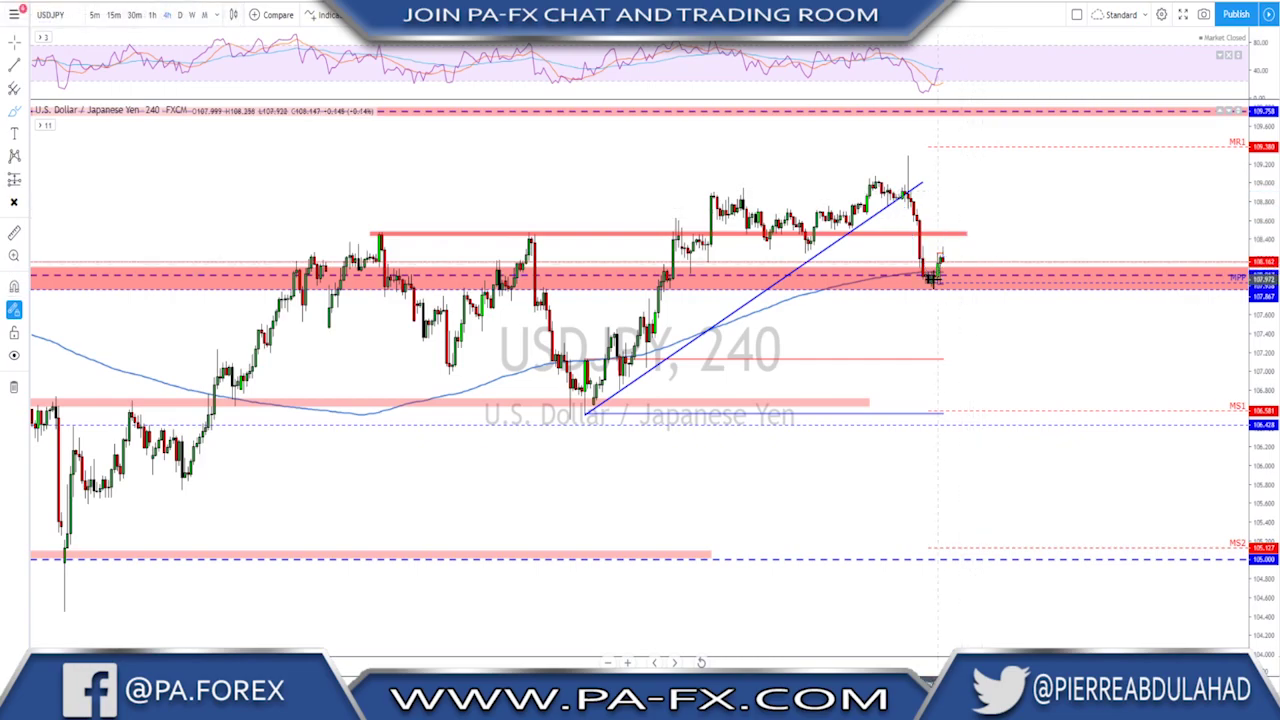
Brush a bounce to about 108.50 with a drop below the recent low, then a direct decline toward MS1, undoing the strokes
drag(931, 284, 952, 240)
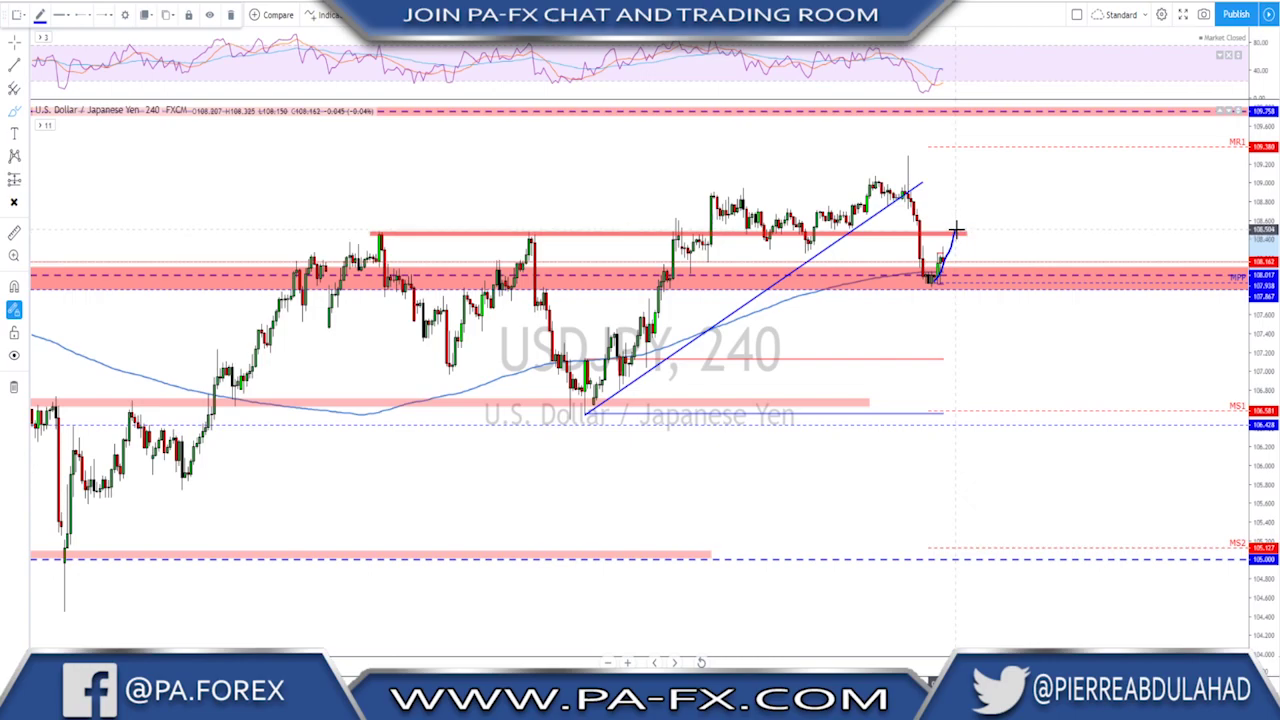
mouse_move(956, 230)
mouse_down()
mouse_move(980, 297)
mouse_move(920, 285)
mouse_move(976, 286)
mouse_up()
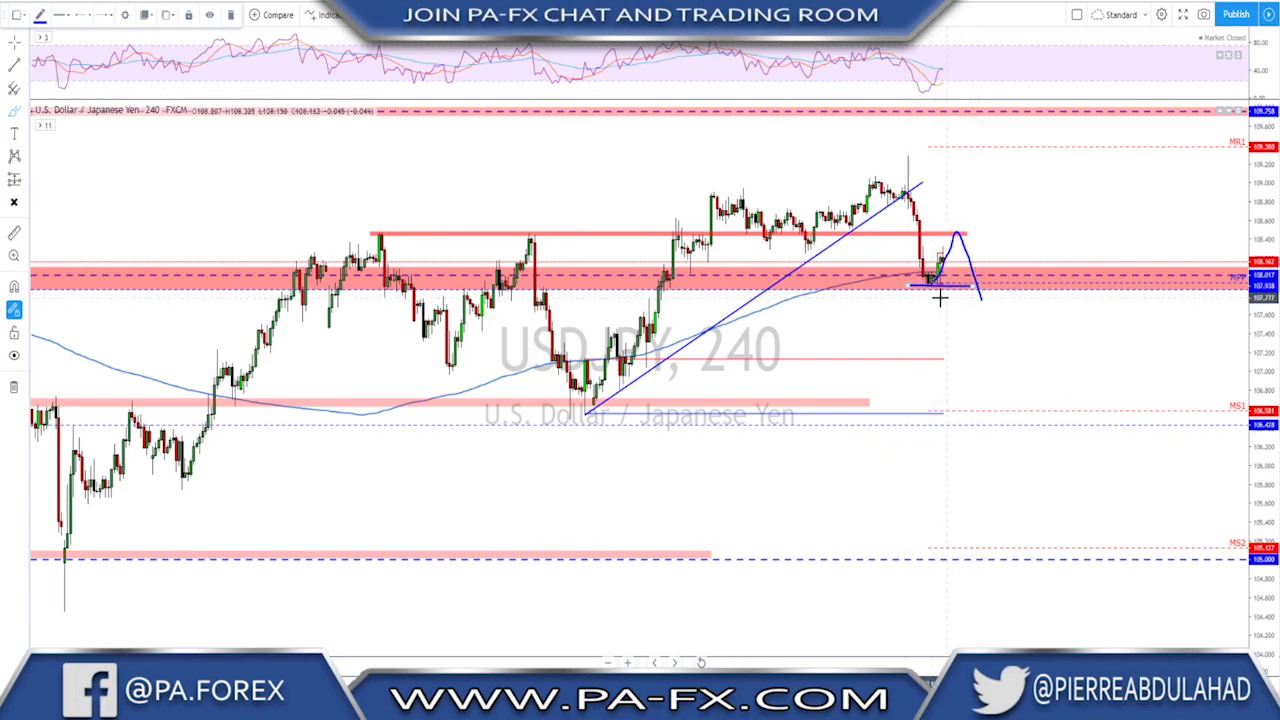
key(ctrl+z)
key(ctrl+z)
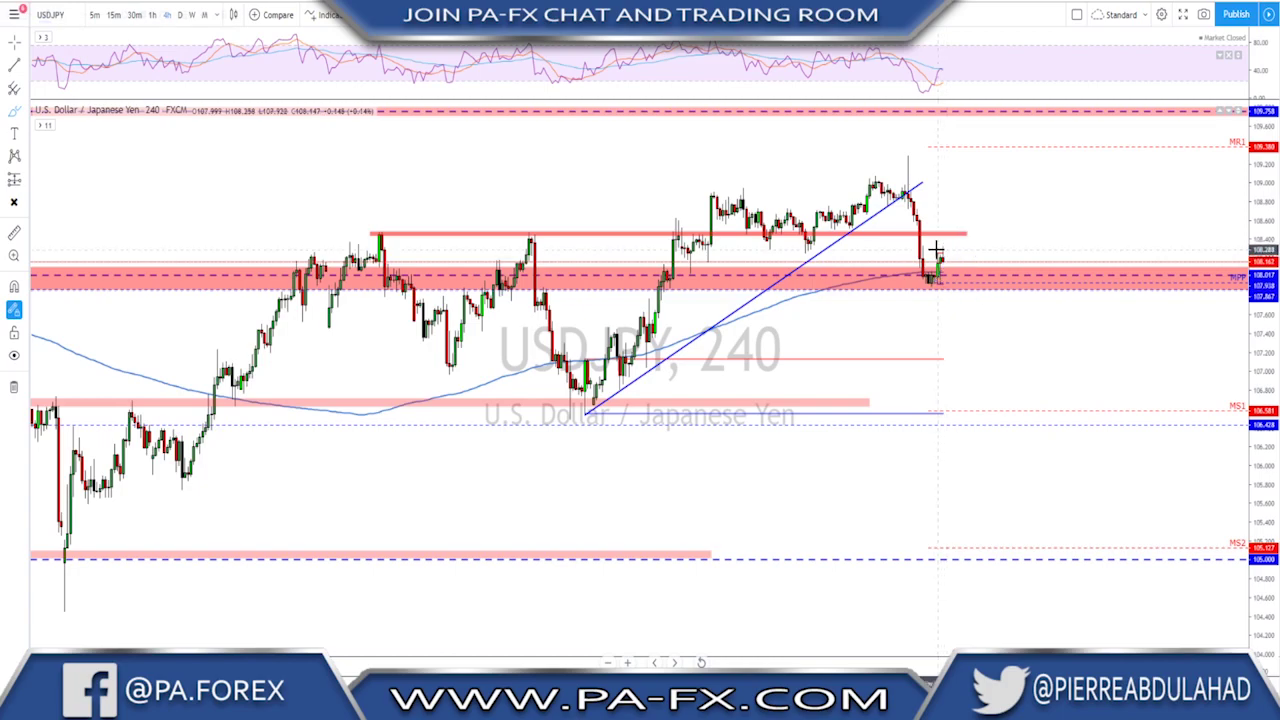
drag(940, 258, 1012, 414)
key(ctrl+z)
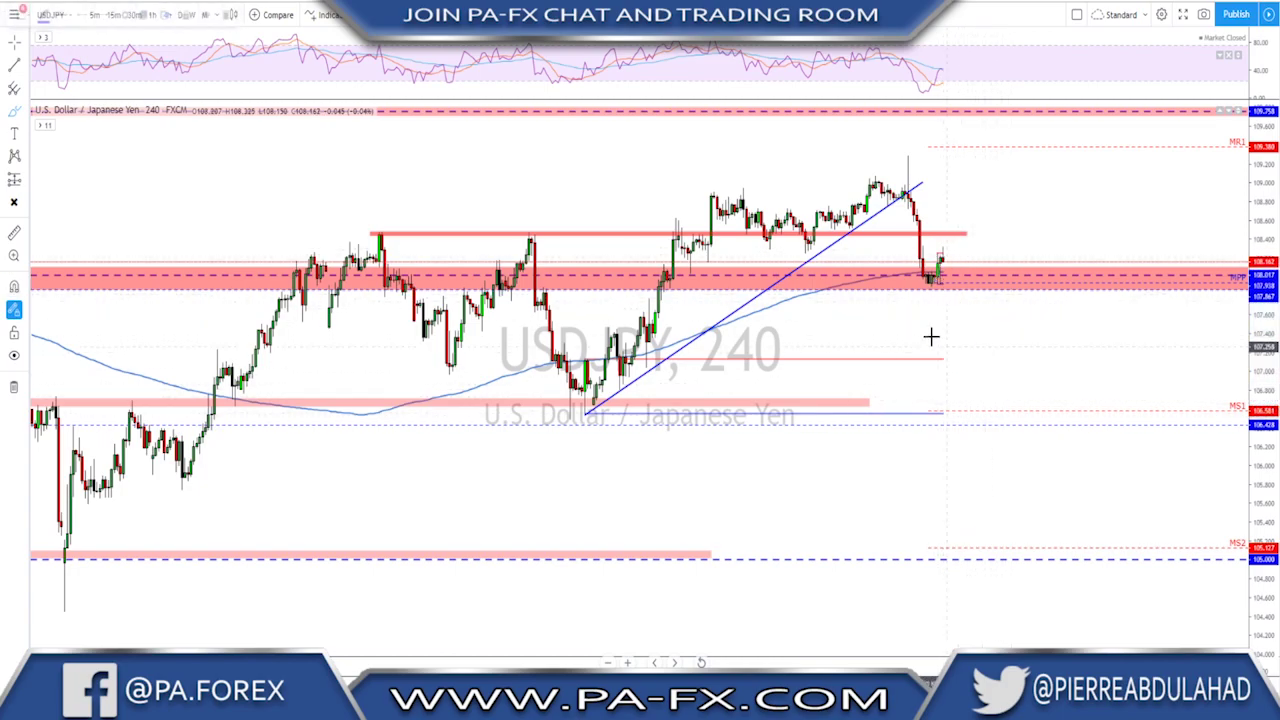
Brush the rally along the trendline with a projected fall to about 106.85, then a support line near 106.60, and remove the strokes
mouse_move(590, 410)
mouse_down()
mouse_move(900, 205)
mouse_move(945, 266)
mouse_move(957, 242)
mouse_move(986, 277)
mouse_move(1016, 386)
mouse_up()
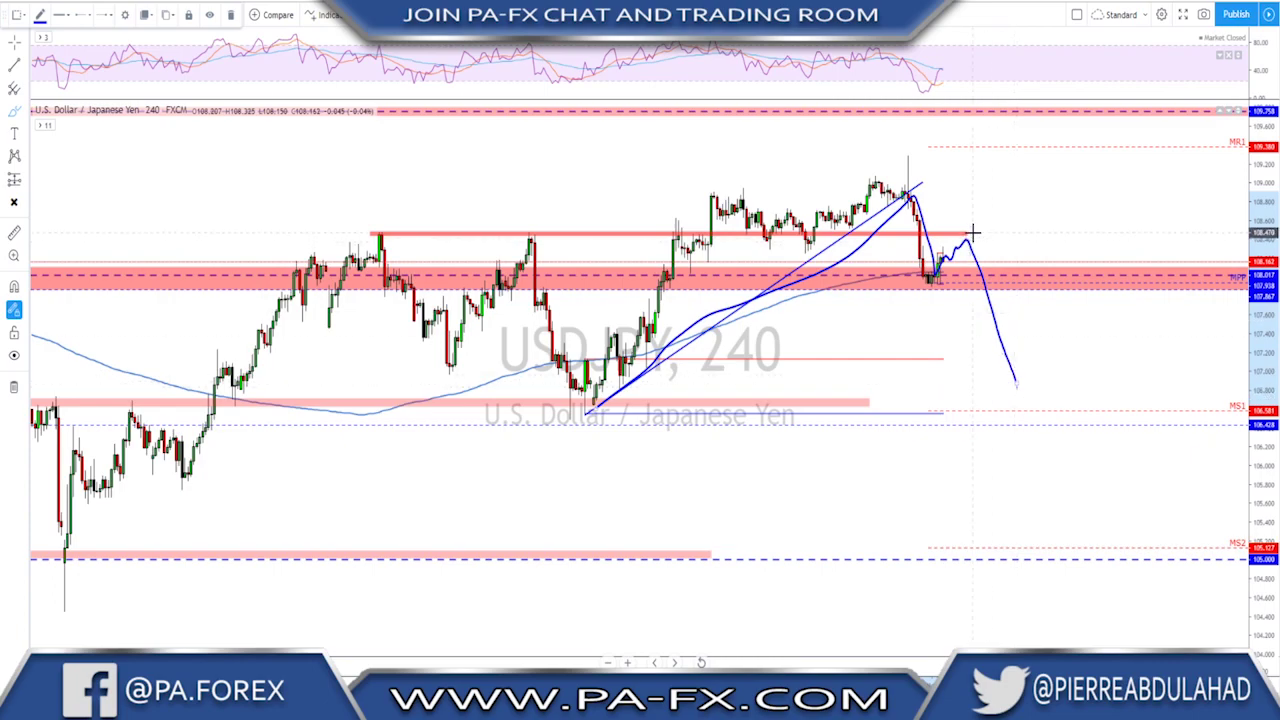
mouse_move(915, 283)
mouse_down()
mouse_move(970, 240)
mouse_move(940, 250)
mouse_move(922, 290)
mouse_move(945, 292)
mouse_up()
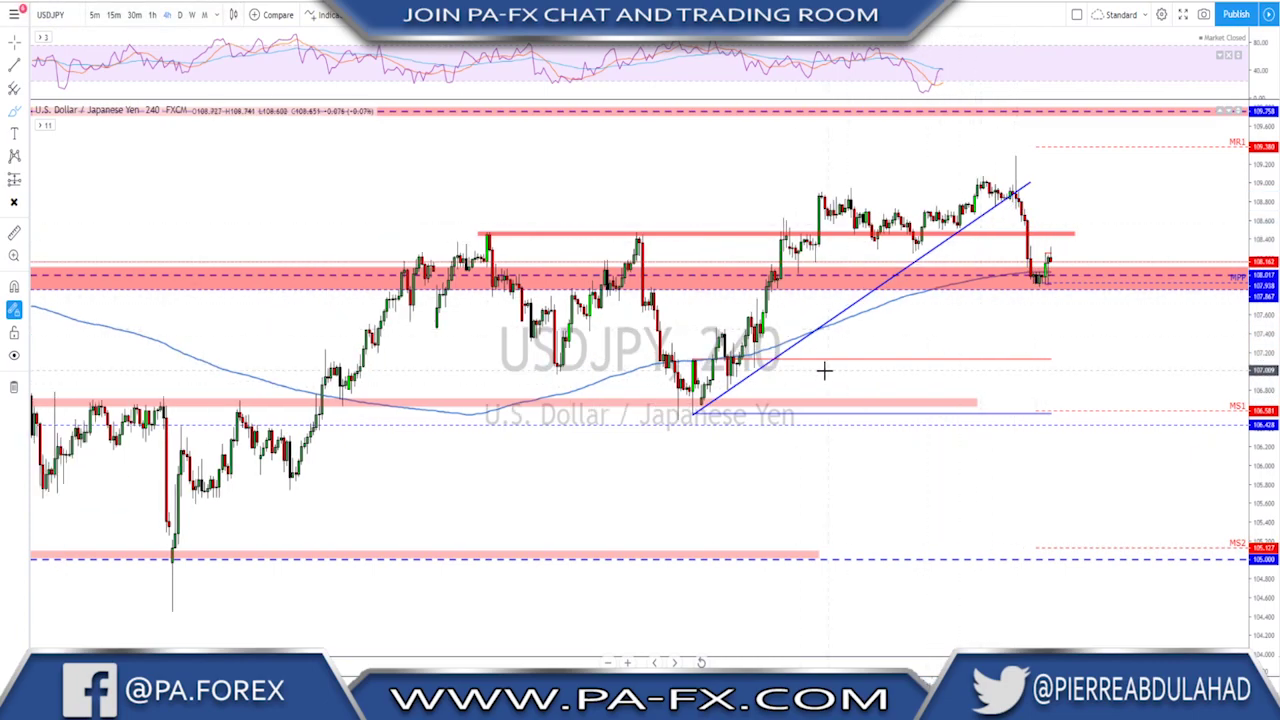
drag(651, 406, 1080, 406)
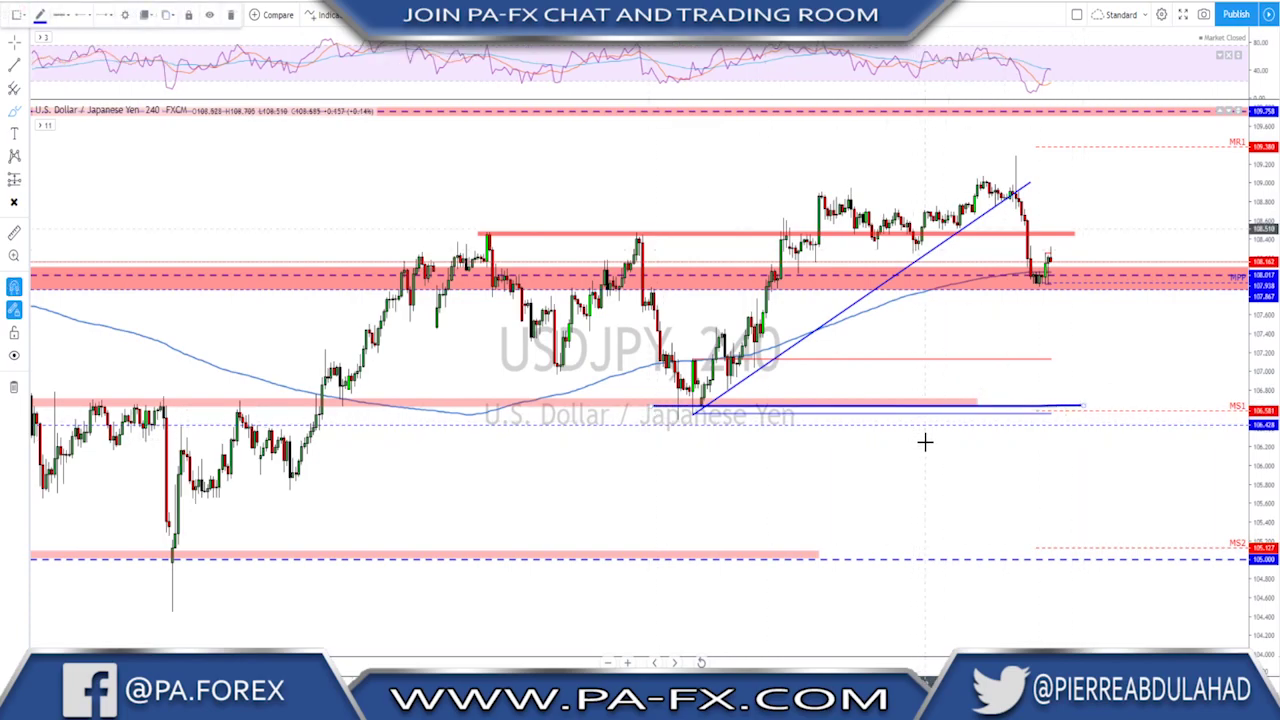
key(Delete)
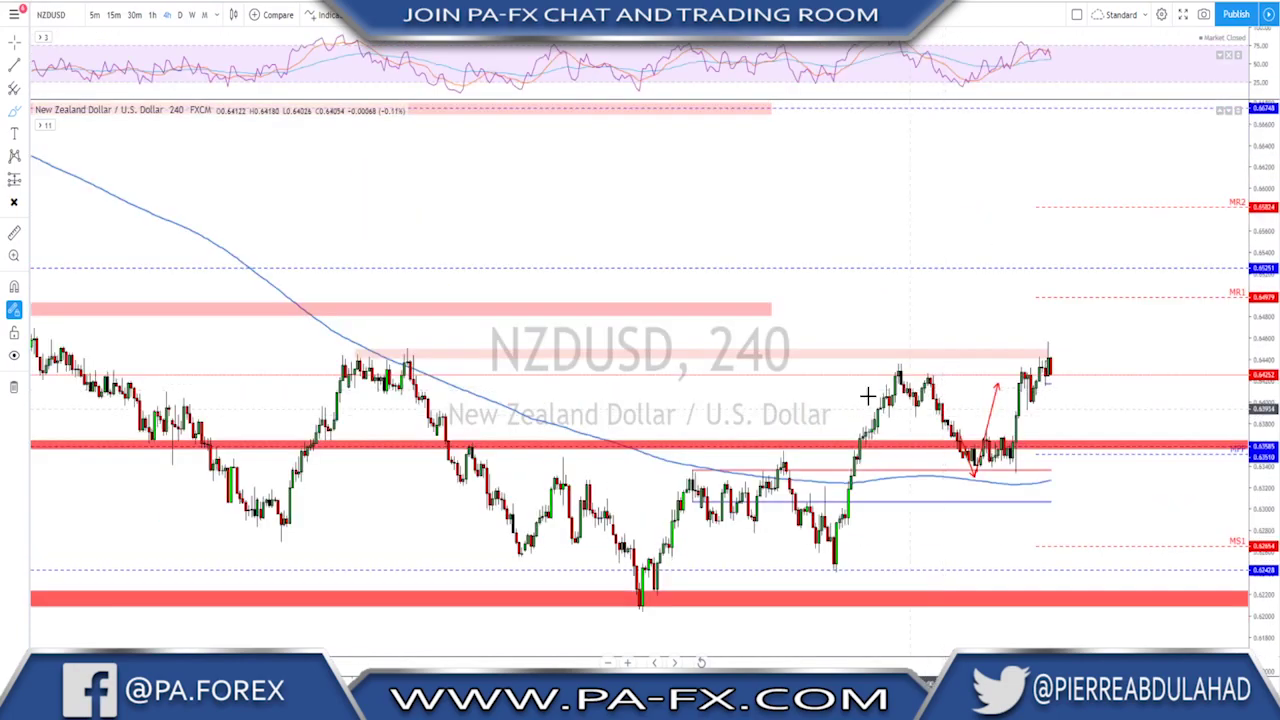
Switch NZDUSD to the daily chart, brush the small inverse head and shoulders with its neckline and retest, and undo the strokes
click(180, 17)
scroll(900, 380, up, 4)
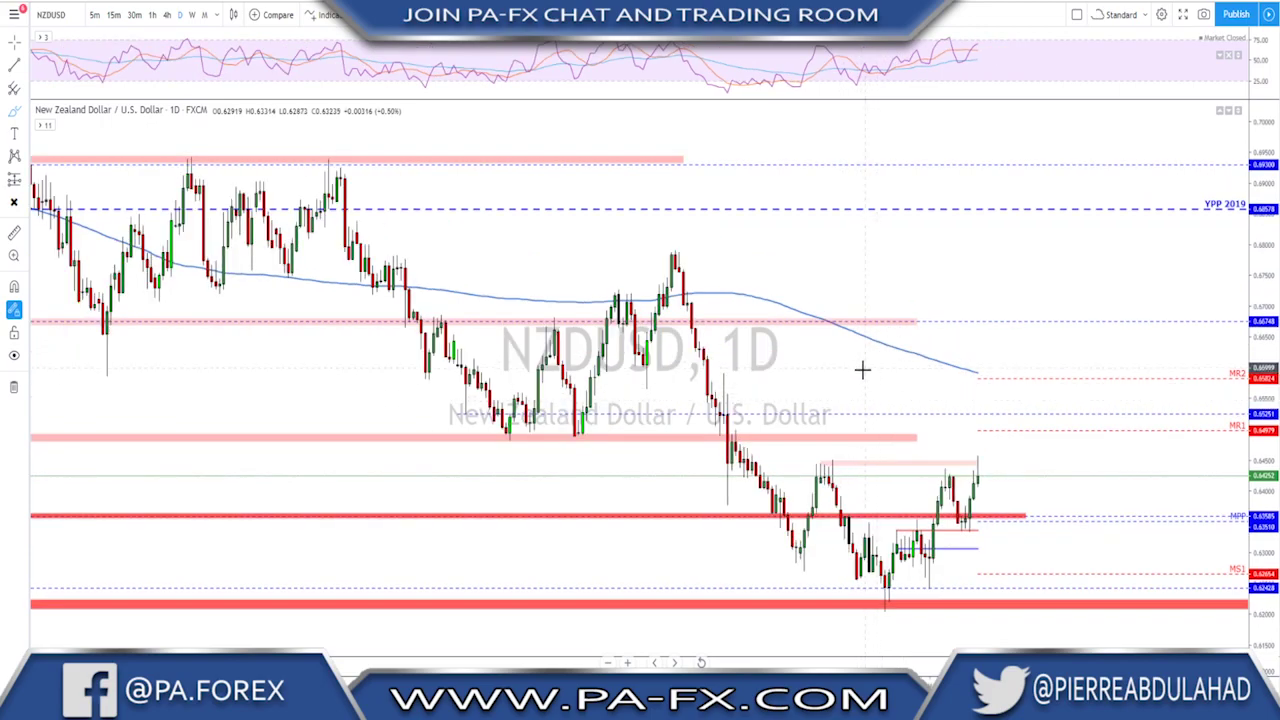
scroll(815, 486, up, 2)
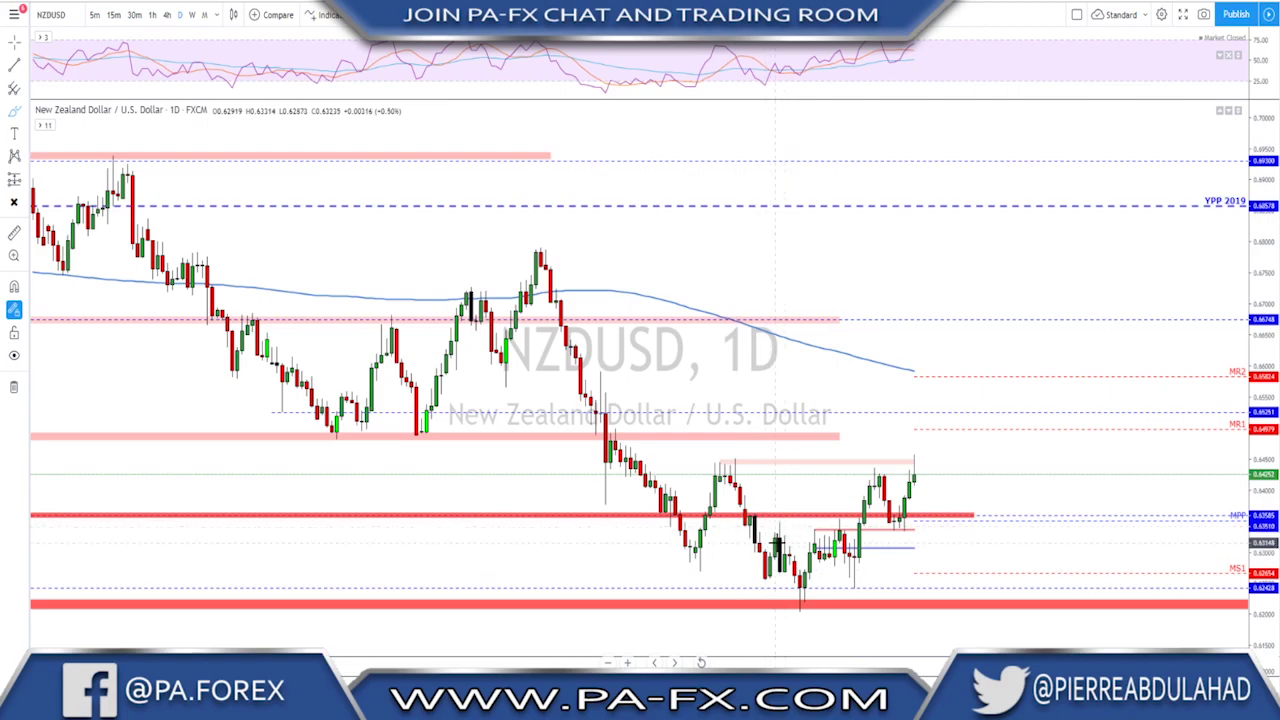
mouse_move(750, 566)
mouse_down()
mouse_move(764, 586)
mouse_move(785, 574)
mouse_move(799, 606)
mouse_move(862, 572)
mouse_up()
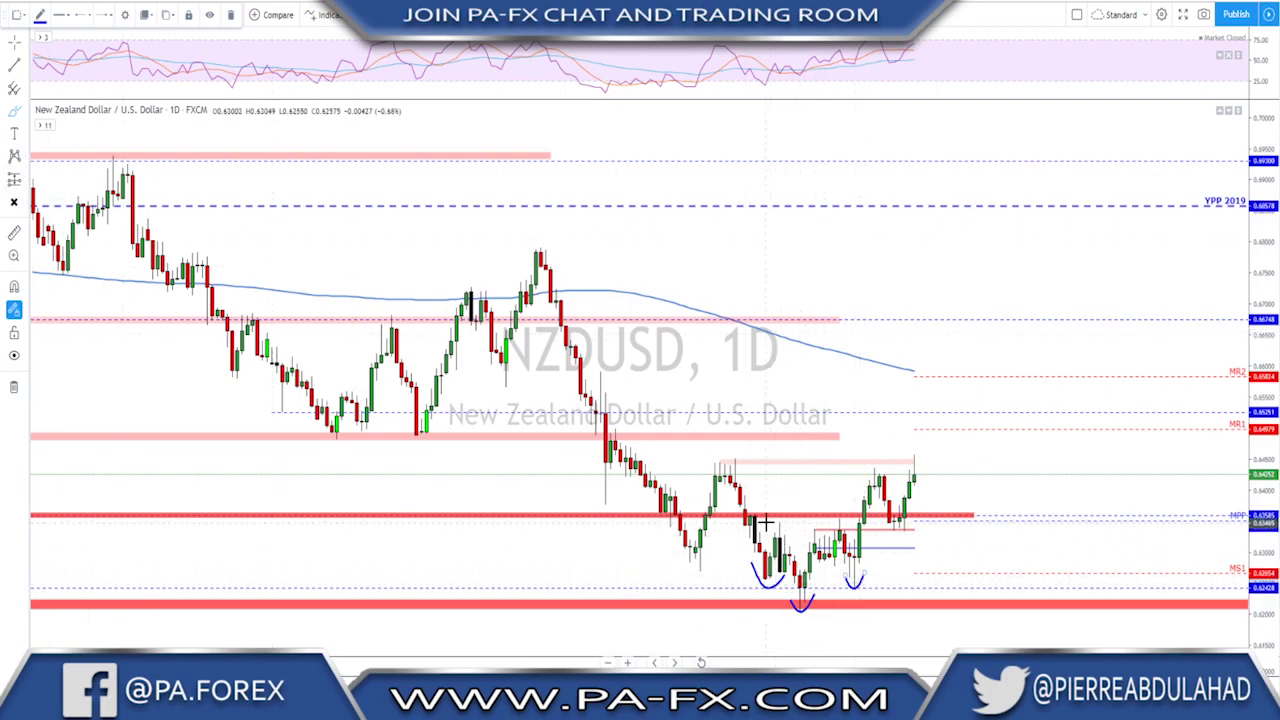
mouse_move(916, 524)
mouse_down()
mouse_move(856, 562)
mouse_move(876, 470)
mouse_move(893, 519)
mouse_up()
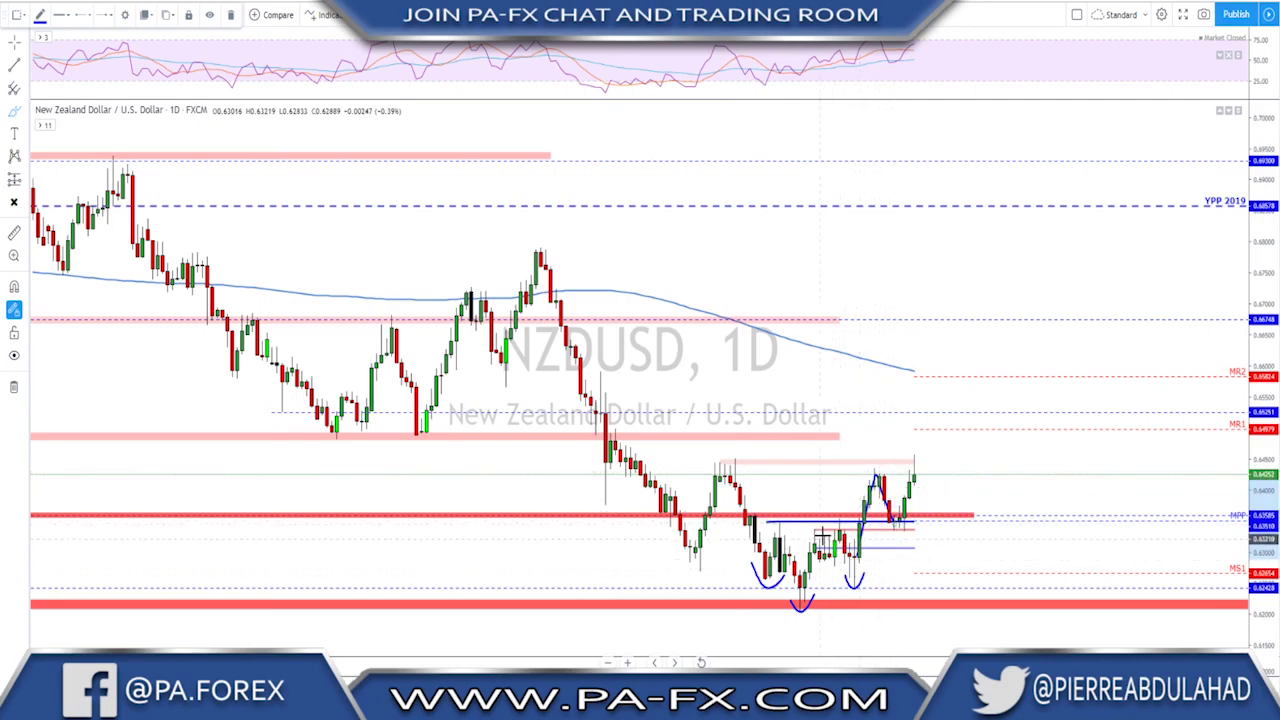
drag(897, 526, 914, 472)
key(ctrl+z)
key(ctrl+z)
key(ctrl+z)
key(ctrl+z)
key(ctrl+z)
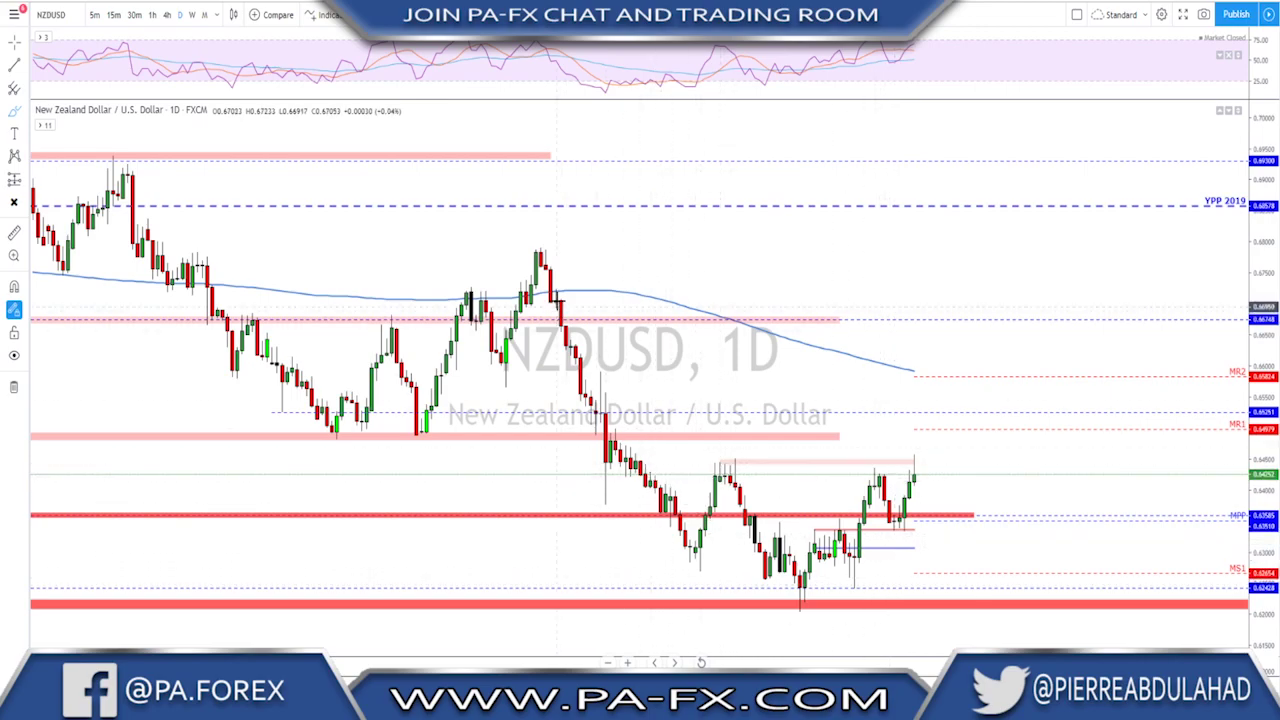
Brush the larger NZDUSD inverse head and shoulders: its price swings, the neckline near 0.6445, and arcs under the three lows
mouse_move(580, 378)
mouse_down()
mouse_move(682, 540)
mouse_move(706, 540)
mouse_move(728, 462)
mouse_move(803, 600)
mouse_up()
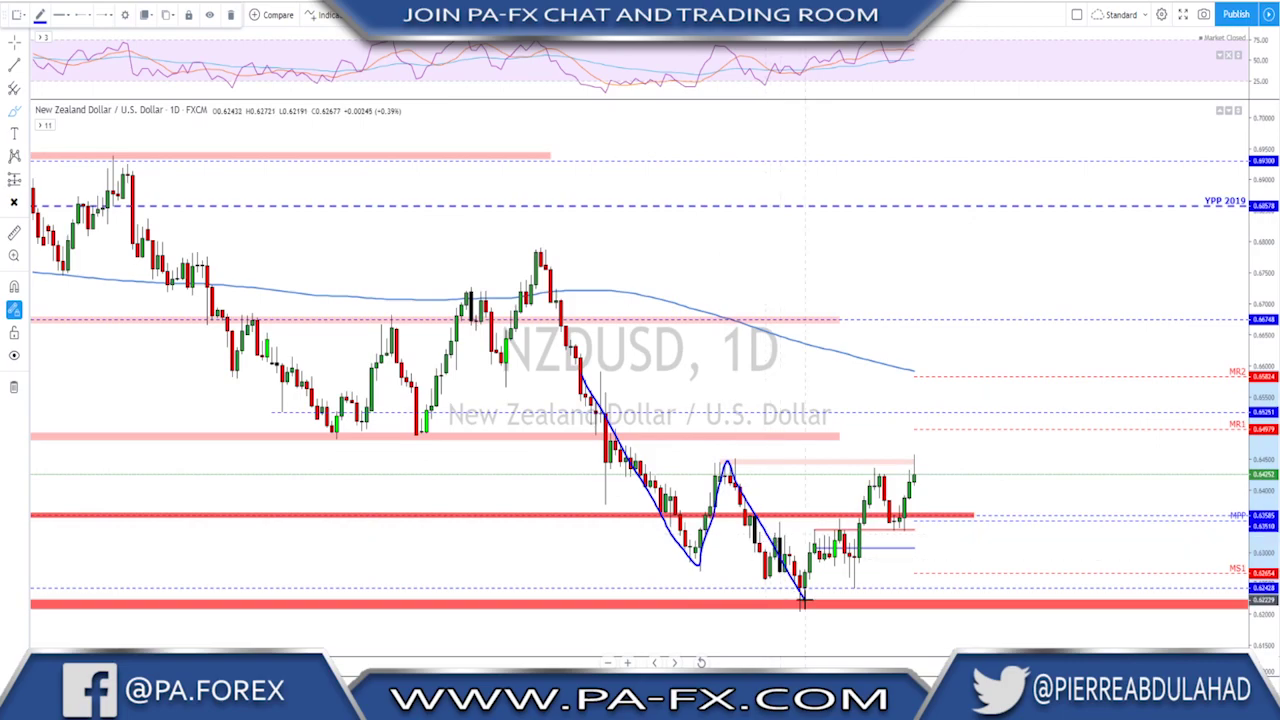
mouse_move(803, 603)
mouse_down()
mouse_move(873, 470)
mouse_move(899, 530)
mouse_move(917, 462)
mouse_up()
drag(704, 464, 934, 465)
drag(663, 566, 719, 566)
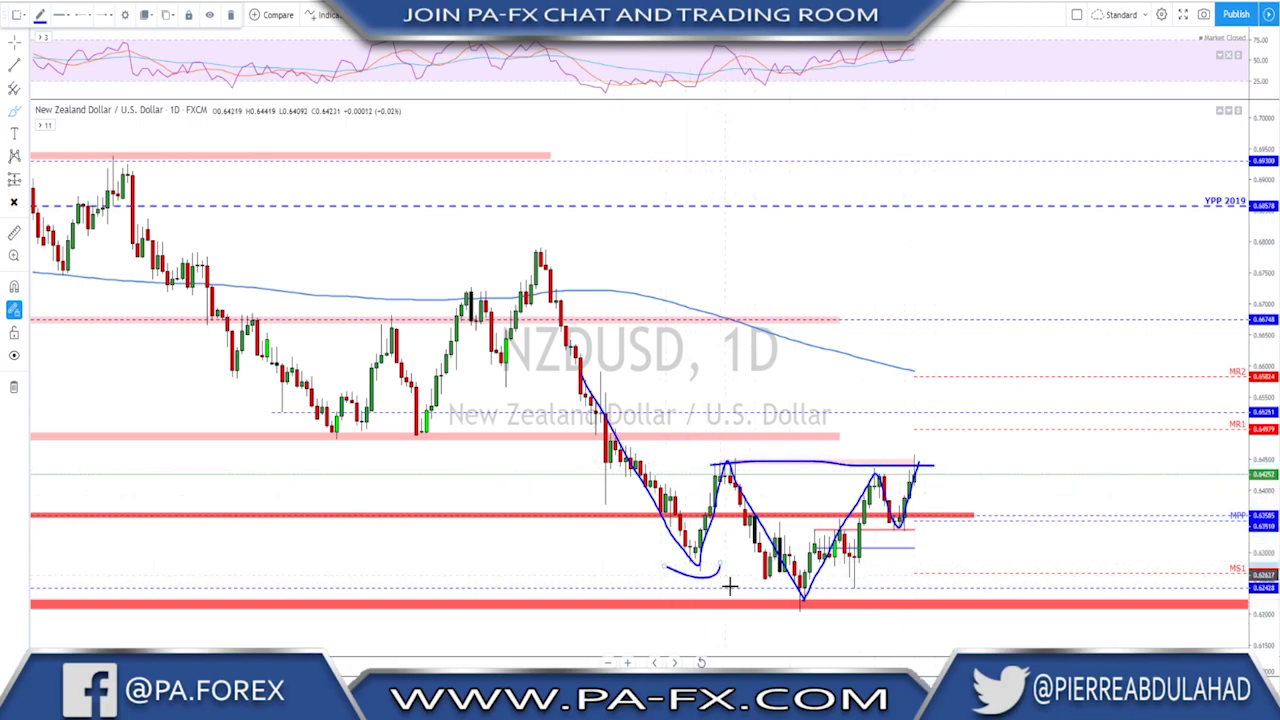
mouse_move(777, 604)
mouse_down()
mouse_move(795, 617)
mouse_move(803, 605)
mouse_up()
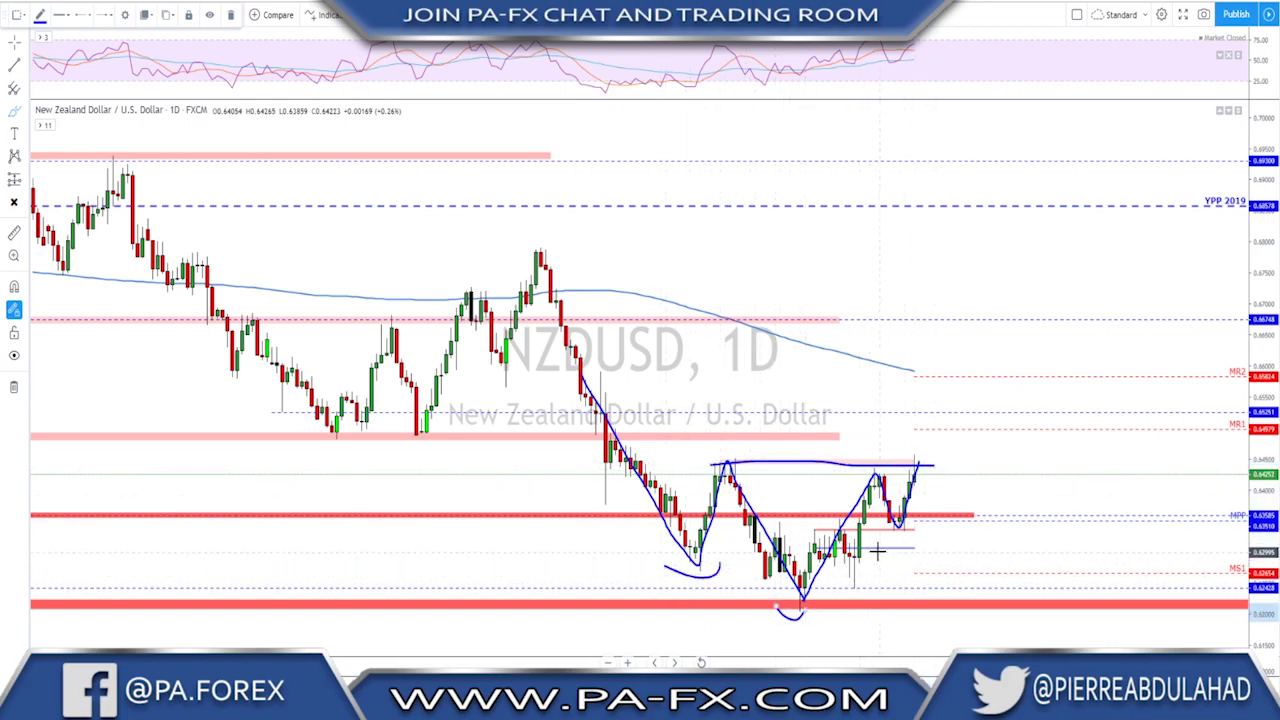
drag(881, 530, 923, 522)
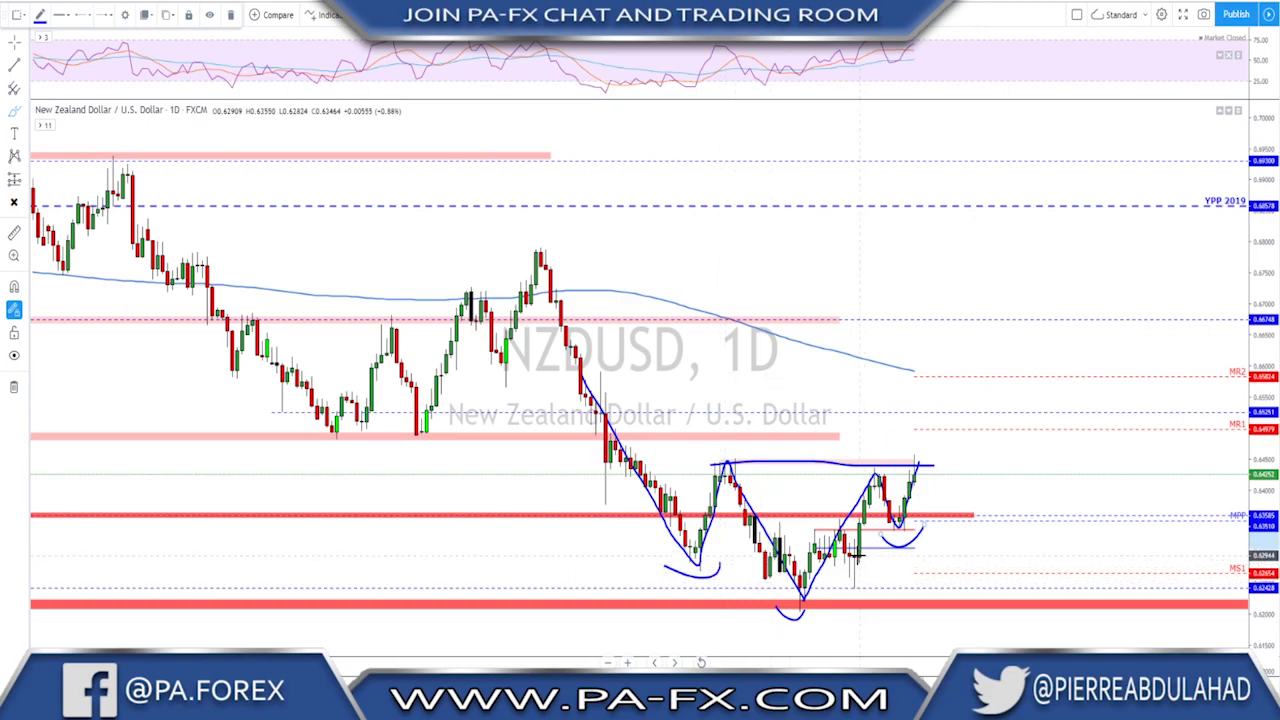
Circle the whole pattern and the latest wick above the neckline, then undo the circles and all the pattern strokes
mouse_move(787, 373)
mouse_down()
mouse_move(694, 388)
mouse_move(790, 625)
mouse_move(943, 429)
mouse_move(785, 375)
mouse_up()
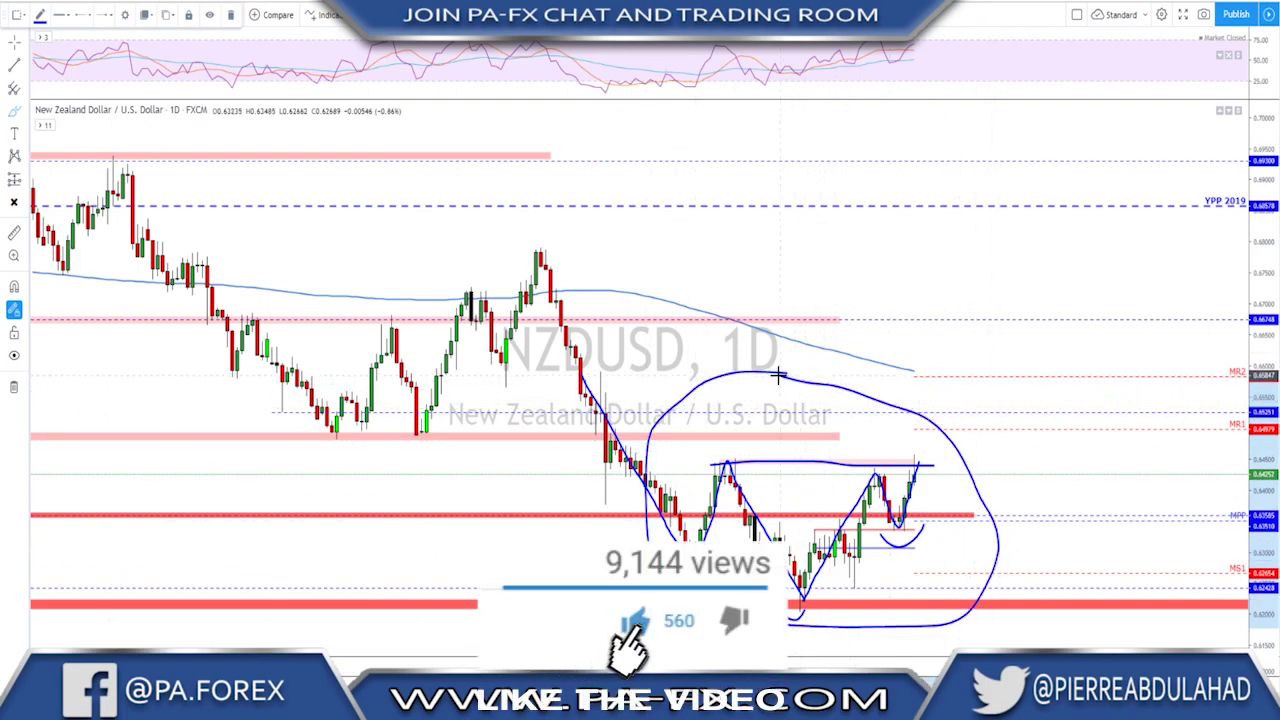
key(ctrl+z)
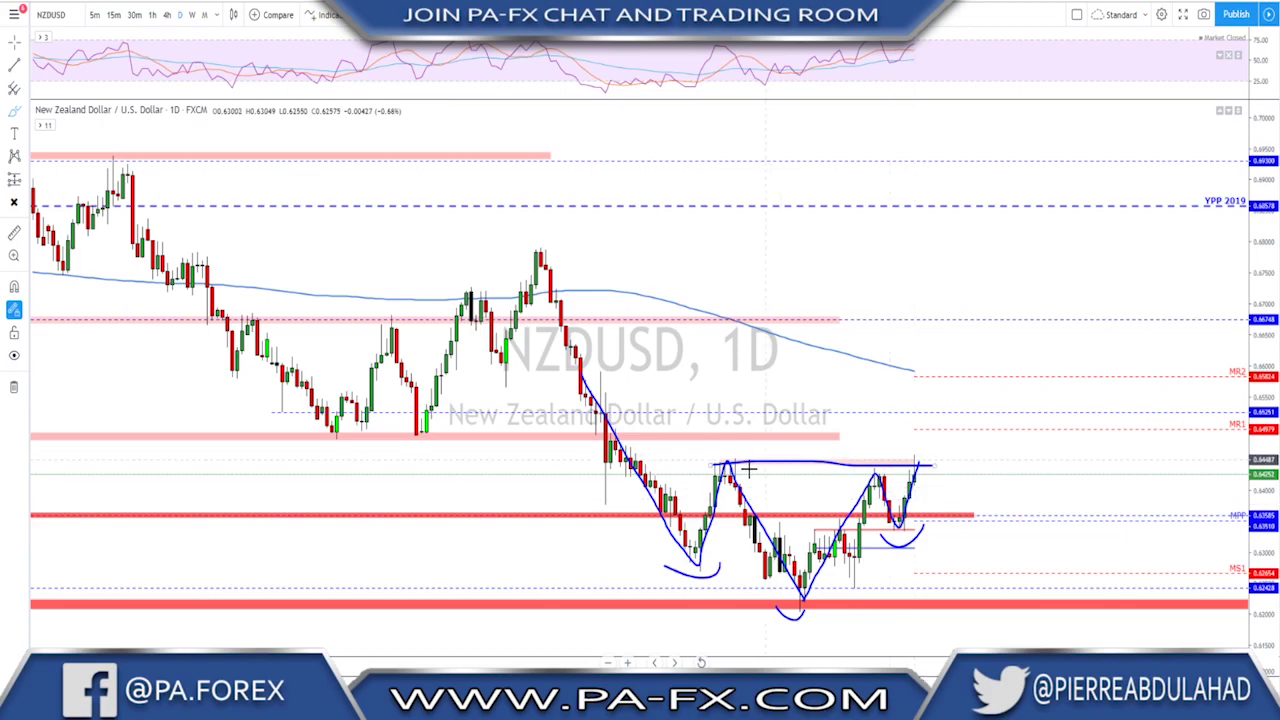
mouse_move(919, 455)
mouse_down()
mouse_move(904, 458)
mouse_move(918, 480)
mouse_move(916, 450)
mouse_up()
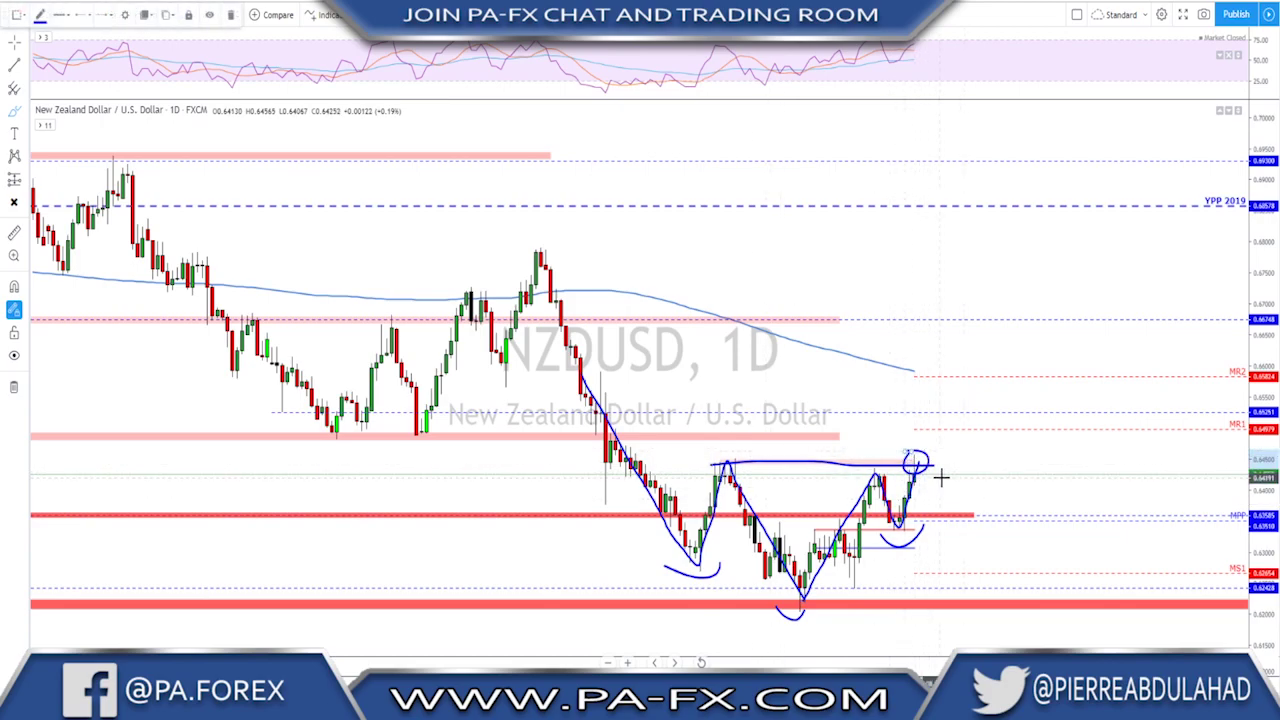
key(ctrl+z)
key(ctrl+z)
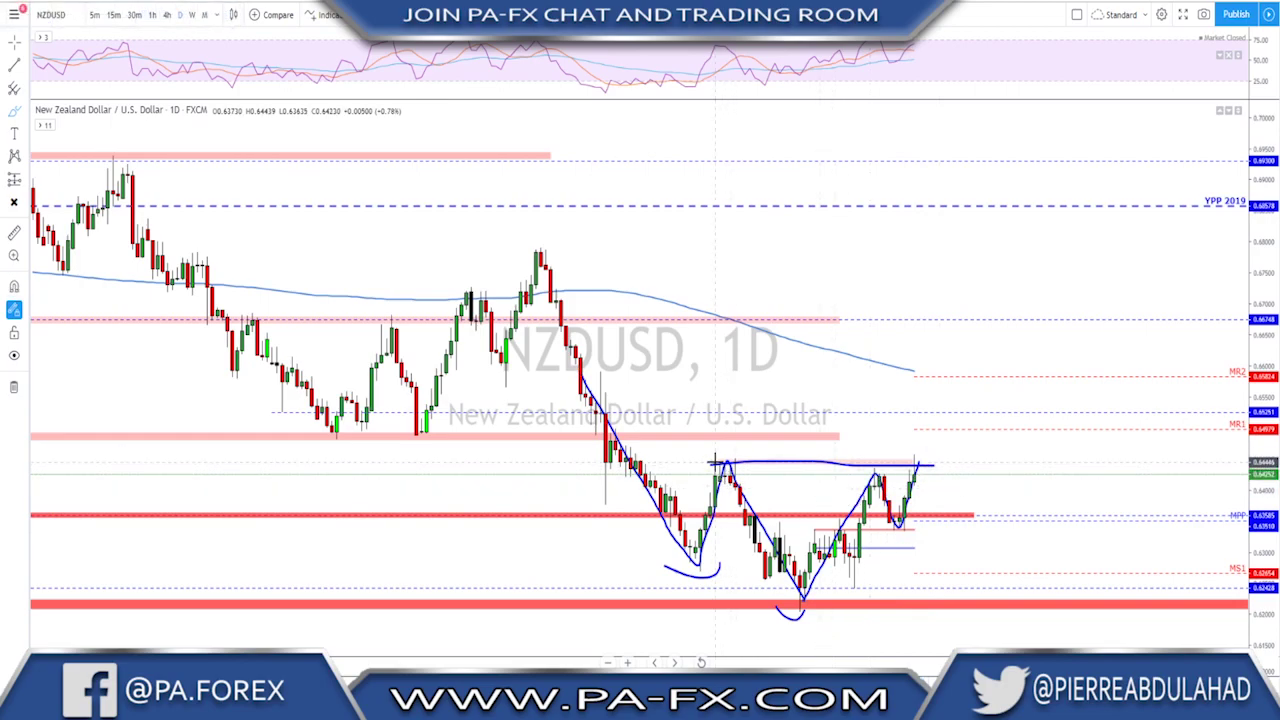
key(ctrl+z)
key(ctrl+z)
key(ctrl+z)
key(ctrl+z)
key(ctrl+z)
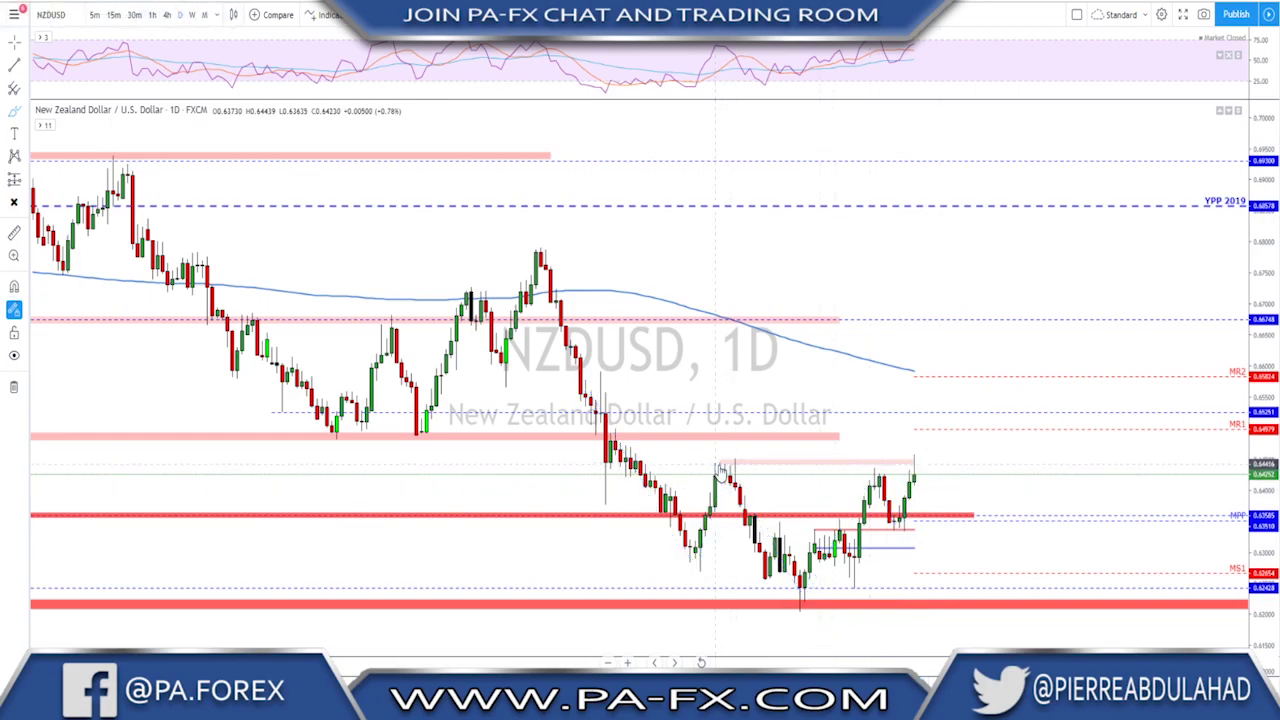
Return NZDUSD to the 4-hour chart and brush a projected rise through the resistance zone to about 0.6480
scroll(719, 470, down, 1)
click(168, 15)
scroll(1023, 420, down, 2)
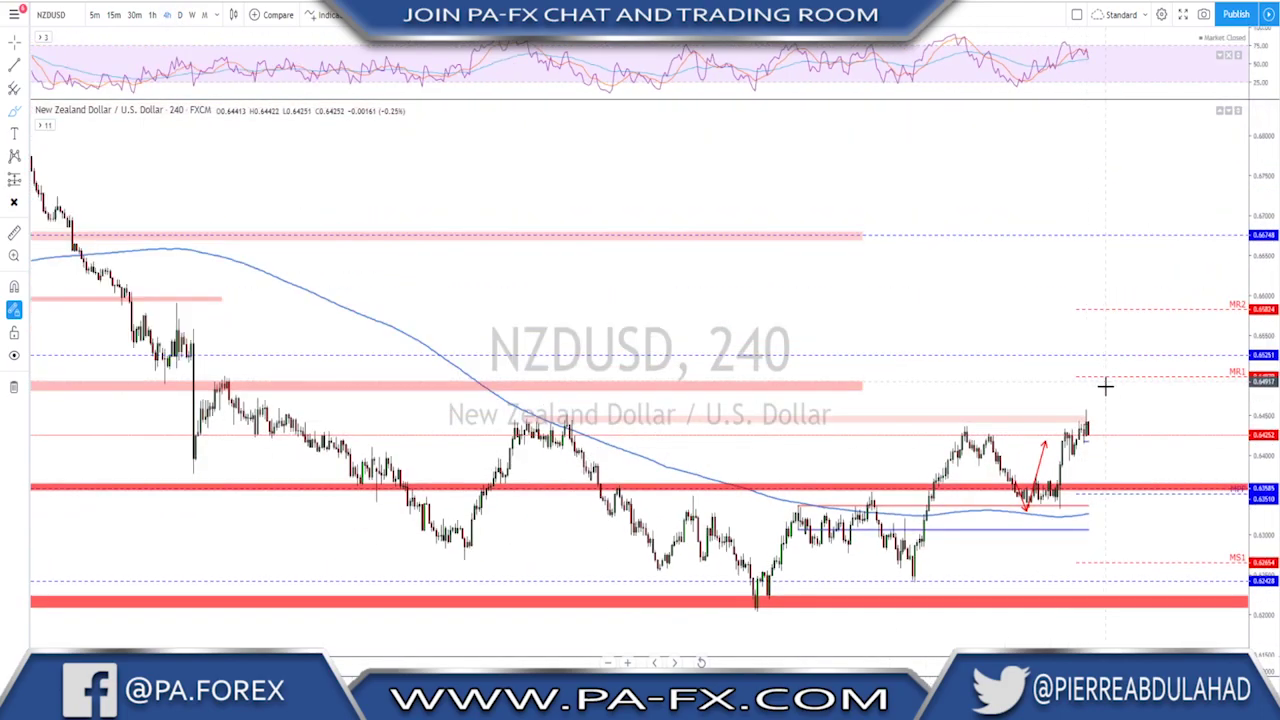
scroll(1105, 381, up, 1)
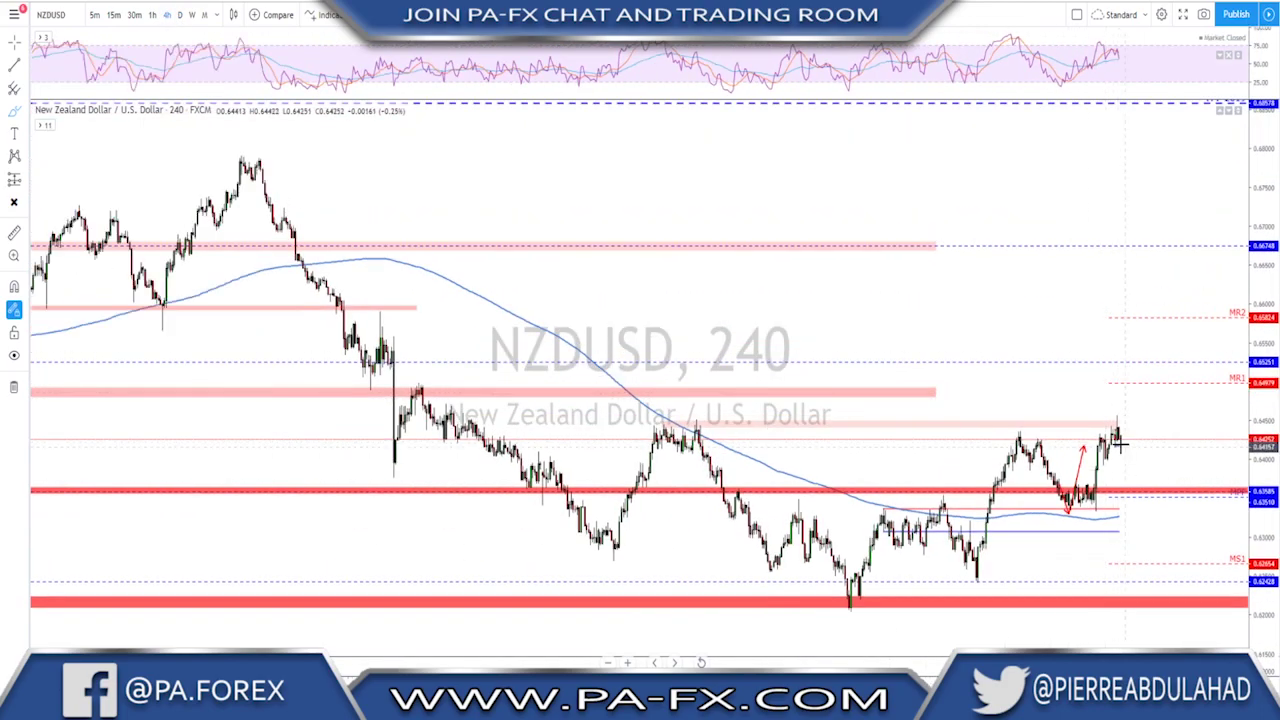
drag(1117, 437, 1122, 405)
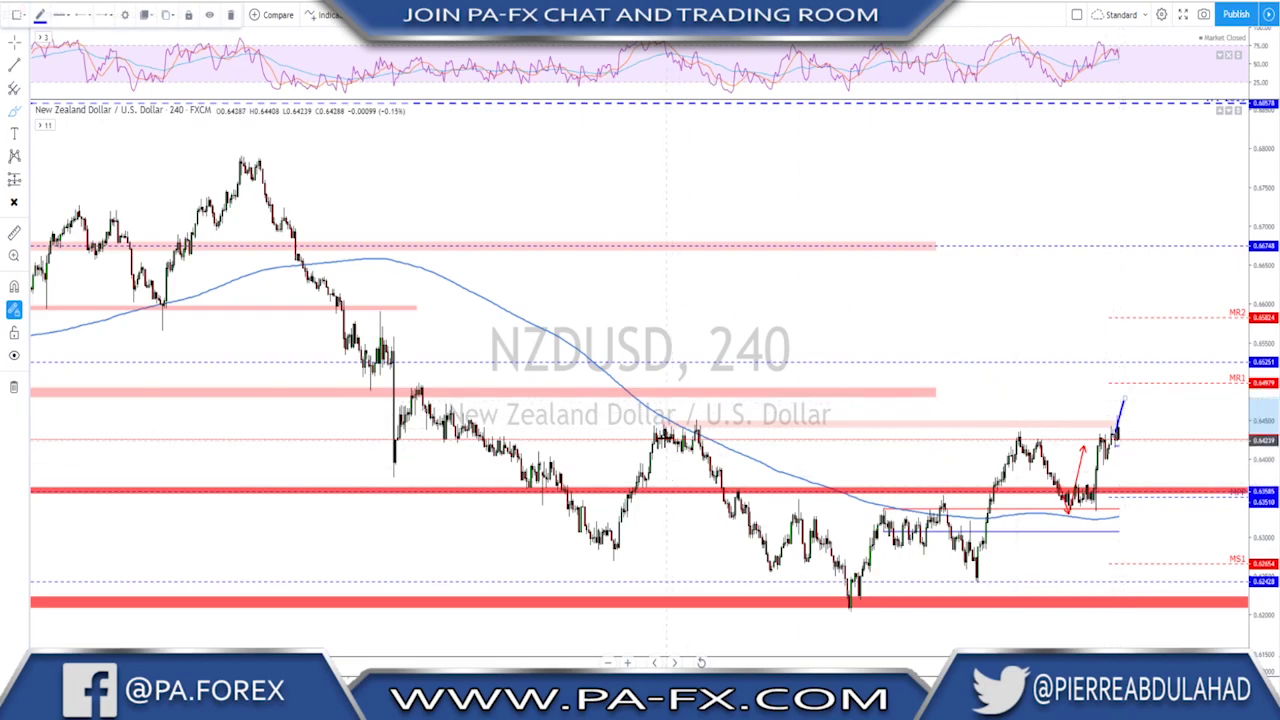
Brush along the resistance near 0.6450 and a projected climb toward MR2, then undo these strokes
drag(662, 426, 779, 421)
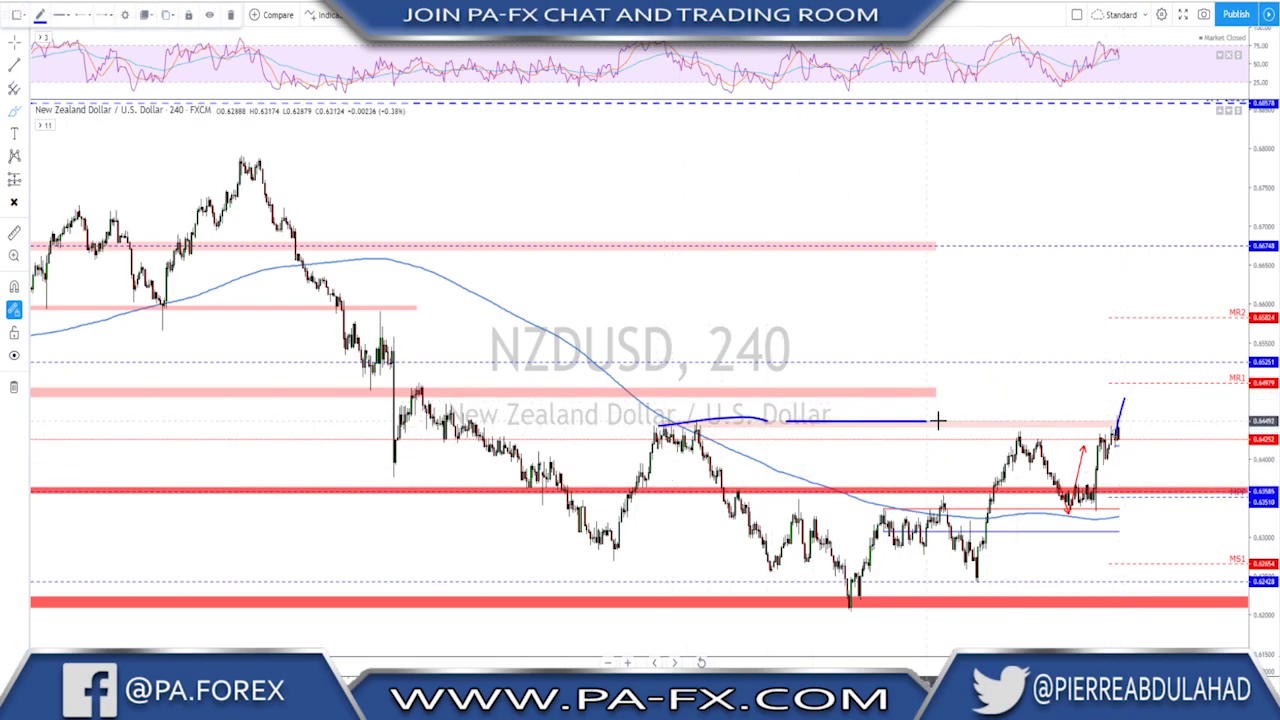
mouse_move(1122, 421)
mouse_down()
mouse_move(1132, 394)
mouse_move(1144, 419)
mouse_move(1150, 397)
mouse_up()
drag(1160, 355, 1165, 325)
key(ctrl+z)
key(ctrl+z)
key(ctrl+z)
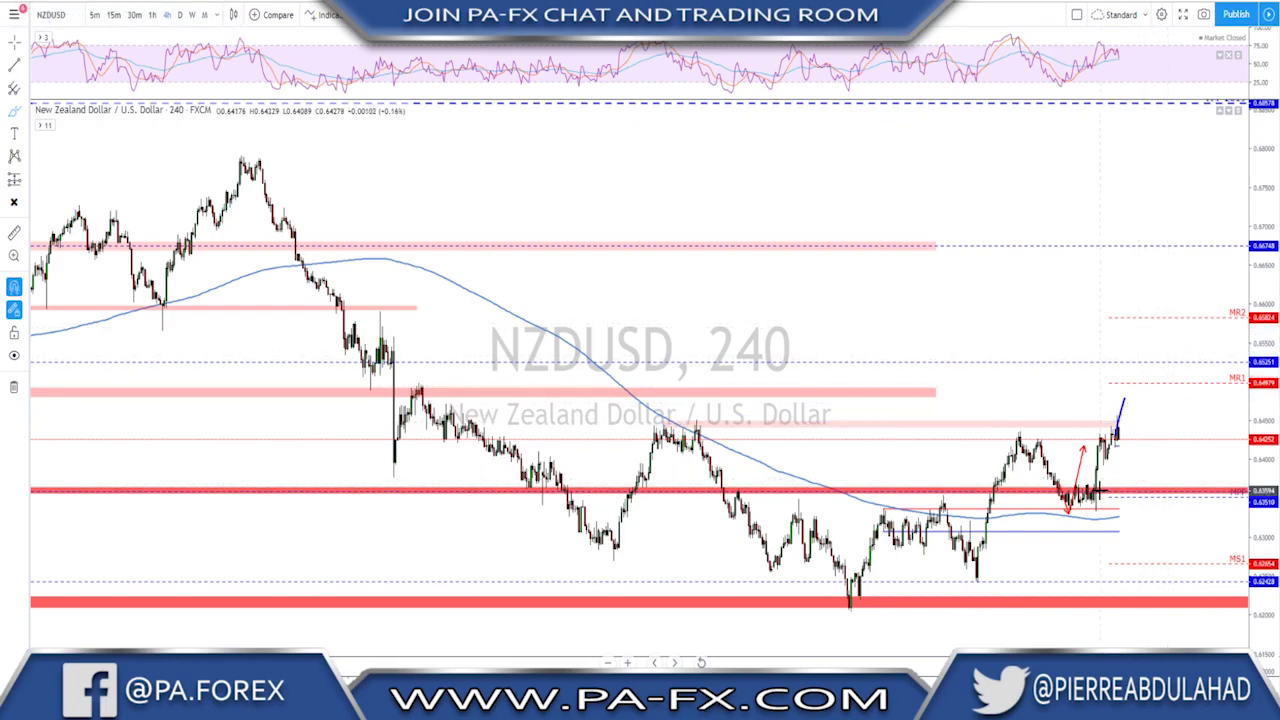
Brush the latest NZDUSD pullback from about 0.6425 to 0.6335 and circle the moving average beneath it, then remove both strokes
scroll(940, 498, up, 3)
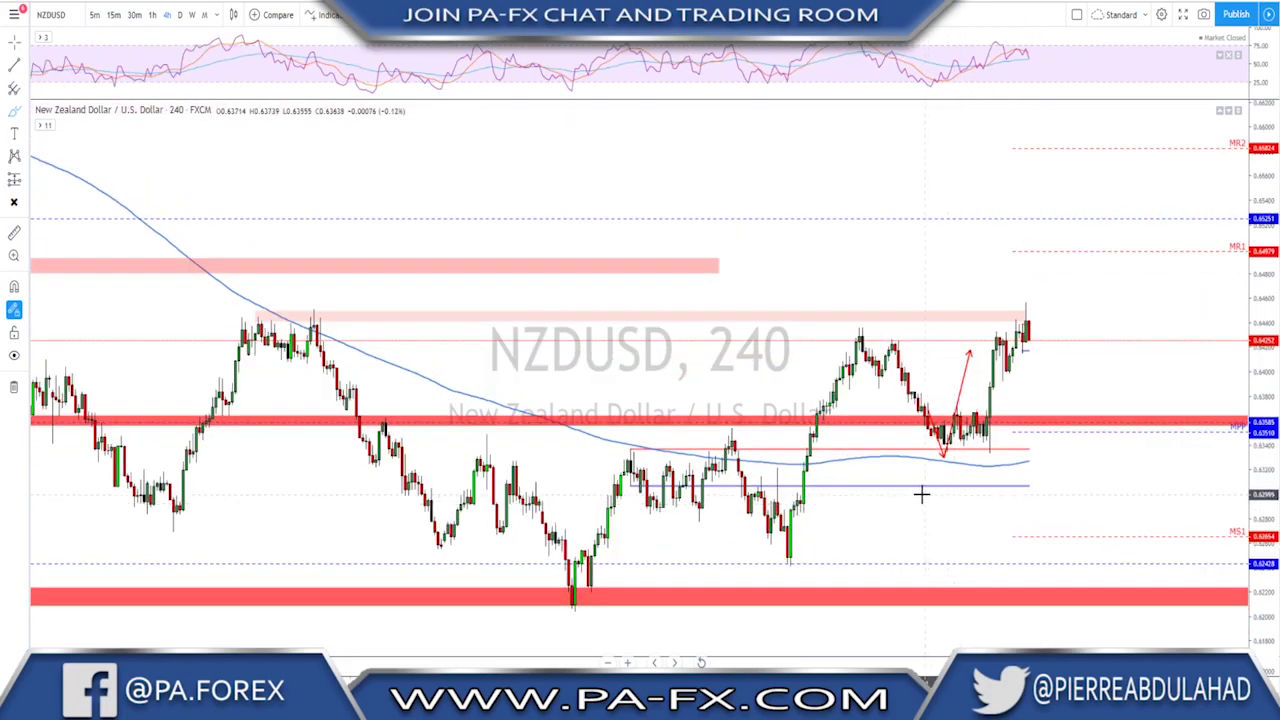
scroll(922, 494, up, 1)
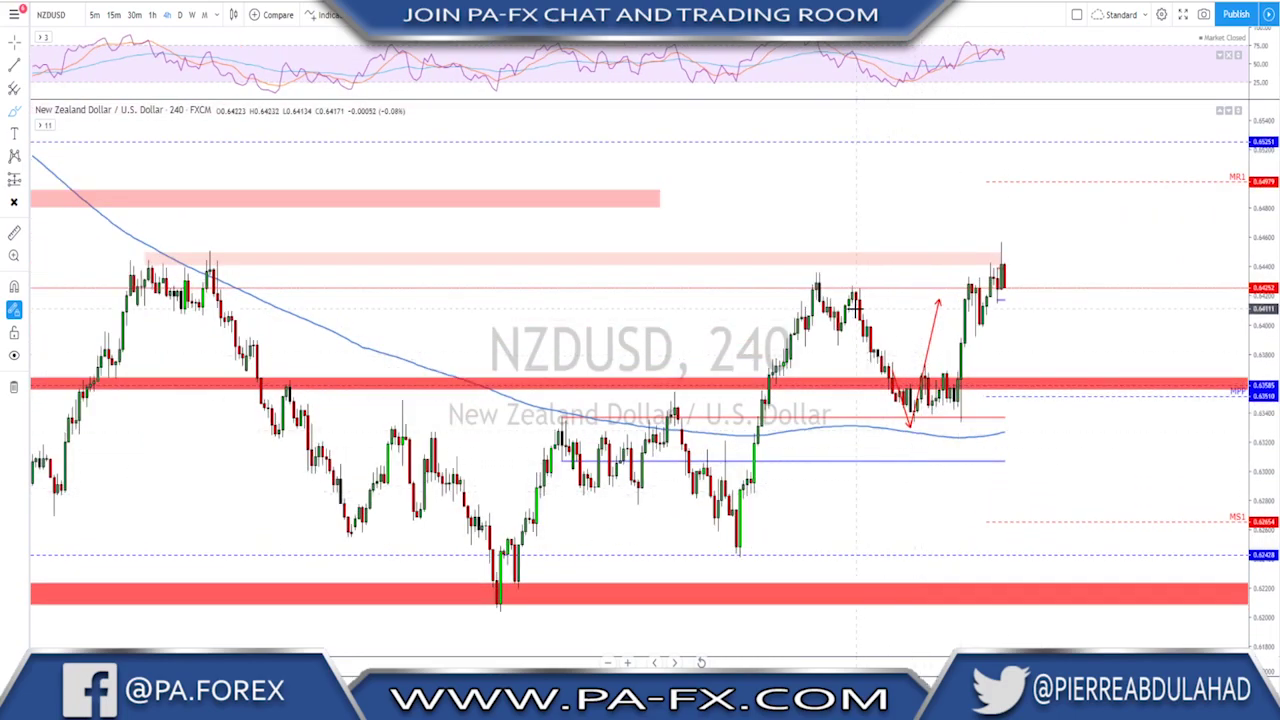
drag(851, 288, 911, 421)
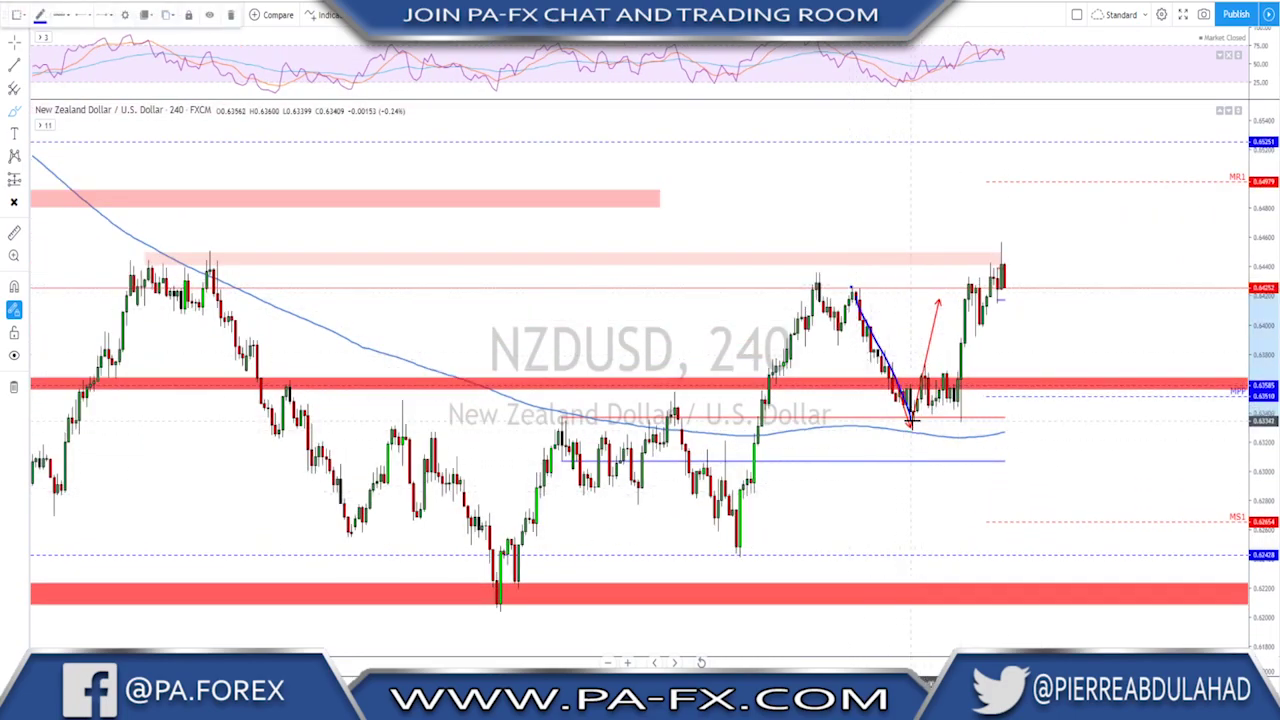
mouse_move(811, 410)
mouse_down()
mouse_move(972, 414)
mouse_move(976, 452)
mouse_move(803, 440)
mouse_move(821, 408)
mouse_up()
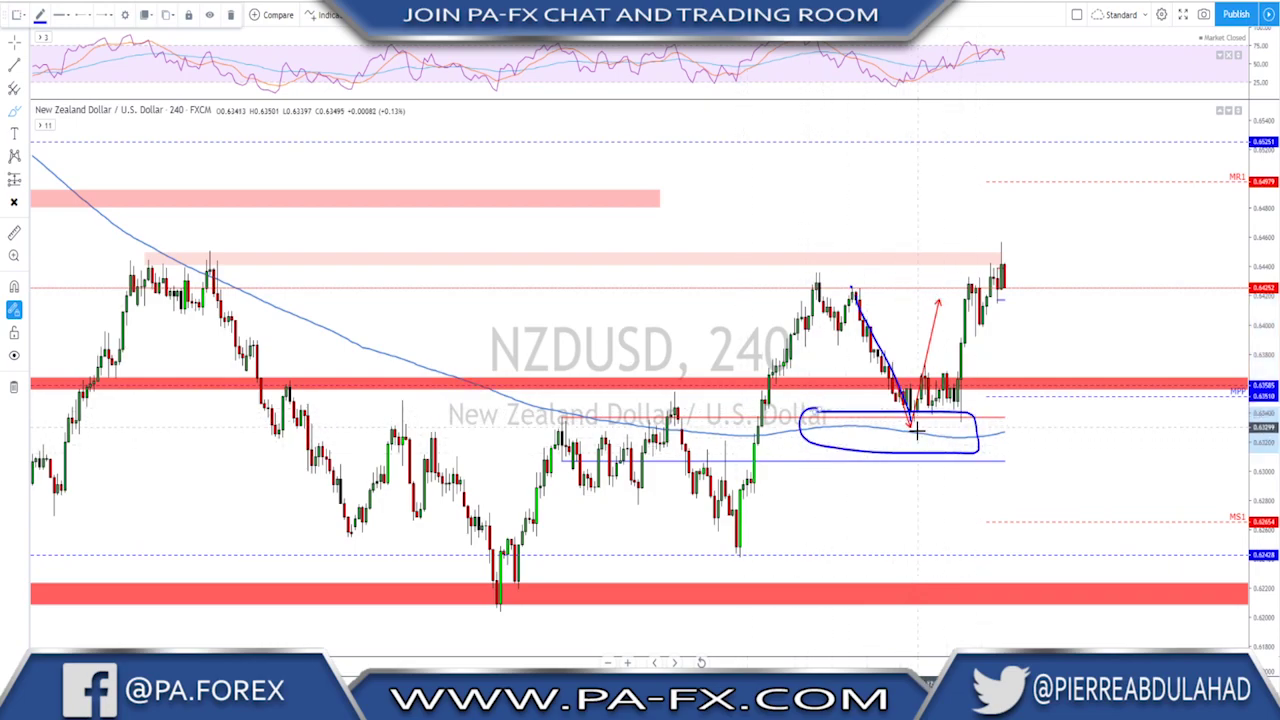
key(Delete)
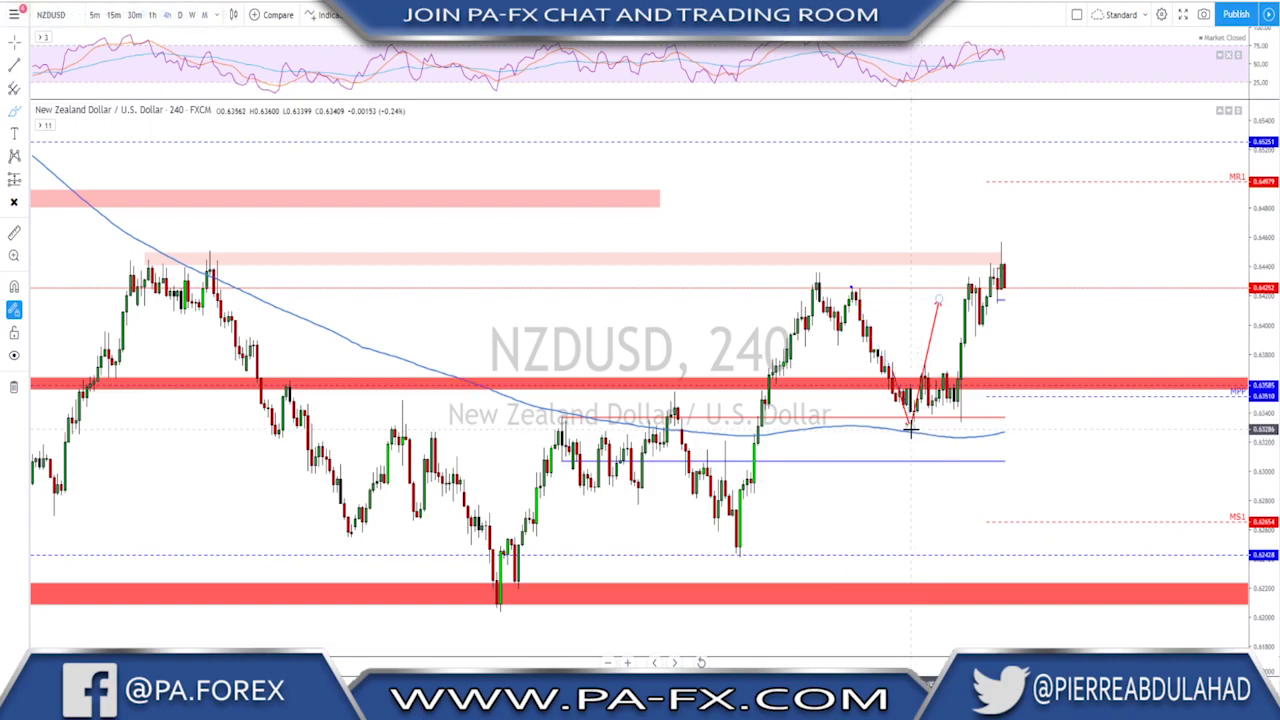
Brush the recovery from the pullback low, the resistance line near 0.6440 and a breakout to about 0.6474, then undo these strokes
mouse_move(911, 428)
mouse_down()
mouse_move(919, 357)
mouse_move(960, 421)
mouse_move(980, 295)
mouse_up()
mouse_move(793, 271)
mouse_down()
mouse_move(1033, 269)
mouse_move(979, 320)
mouse_move(1027, 215)
mouse_up()
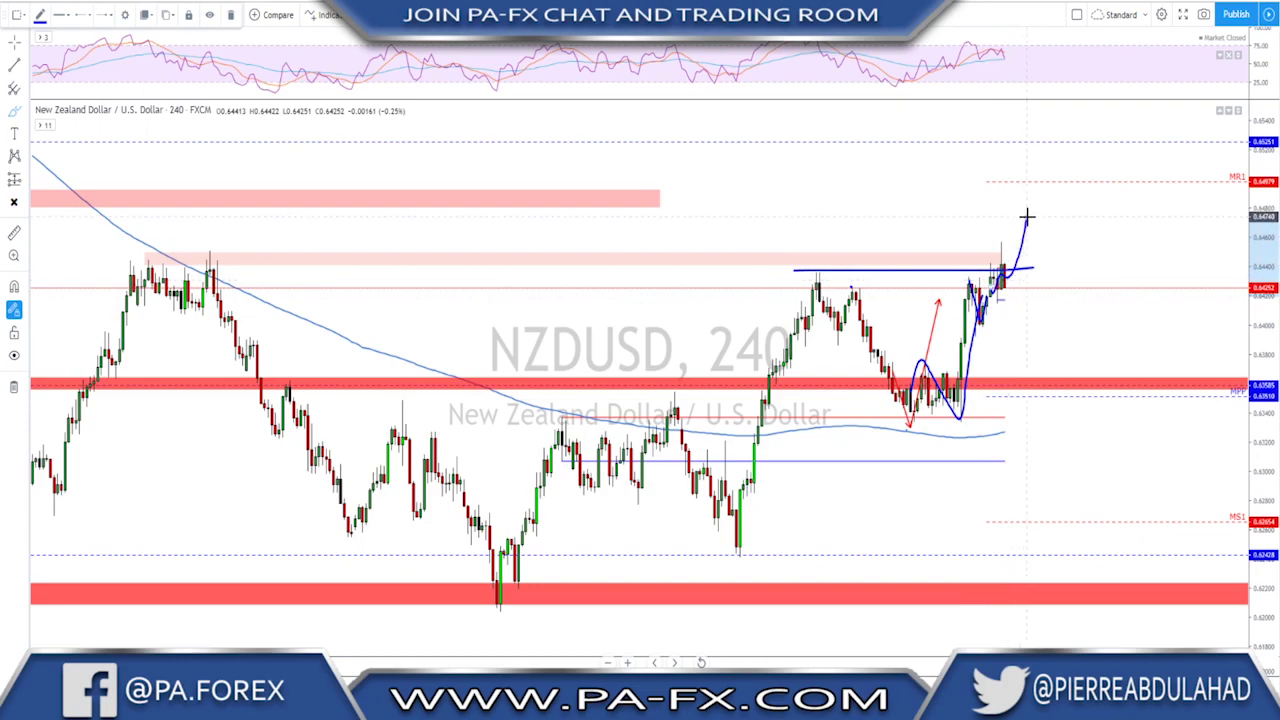
key(ctrl+z)
key(ctrl+z)
key(ctrl+z)
Brush a projected dip to about 0.6370 with a rebound, undo it, and try a second projected path ending just above MR1
mouse_move(1003, 268)
mouse_down()
mouse_move(1027, 371)
mouse_move(1057, 246)
mouse_up()
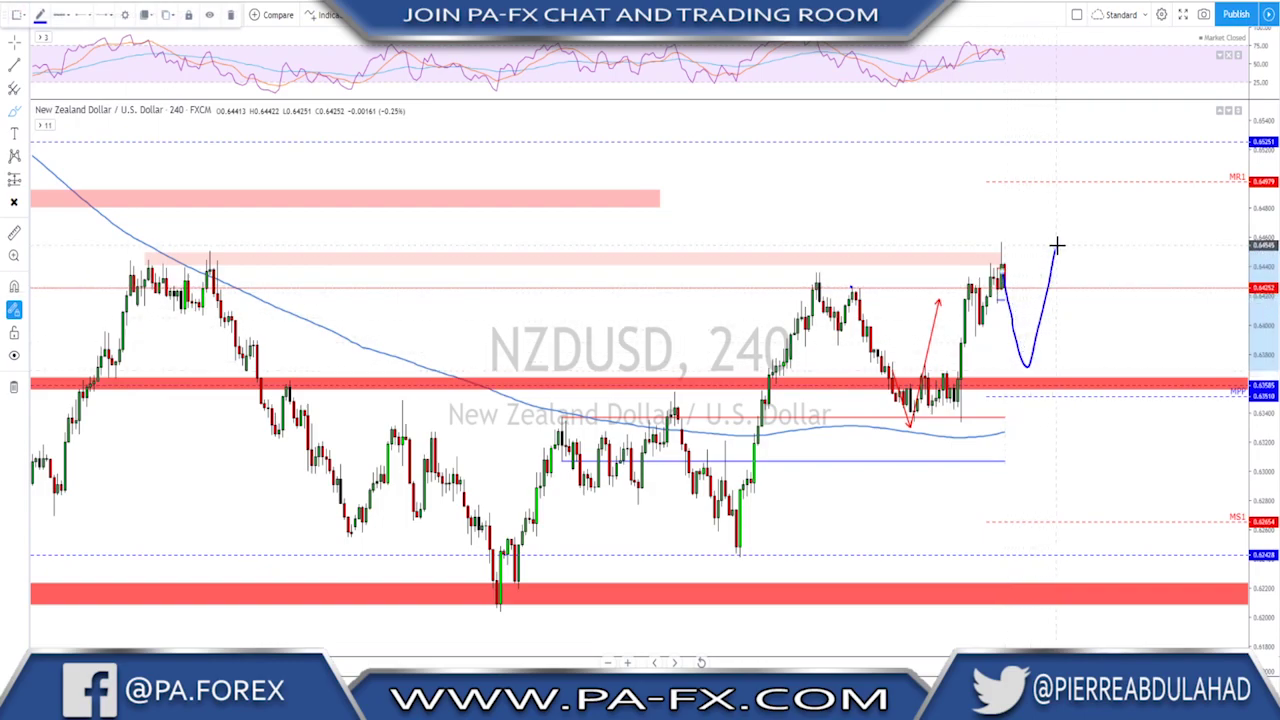
key(ctrl+z)
mouse_move(1004, 296)
mouse_down()
mouse_move(1013, 207)
mouse_move(1026, 259)
mouse_move(1094, 171)
mouse_up()
key(ctrl+z)
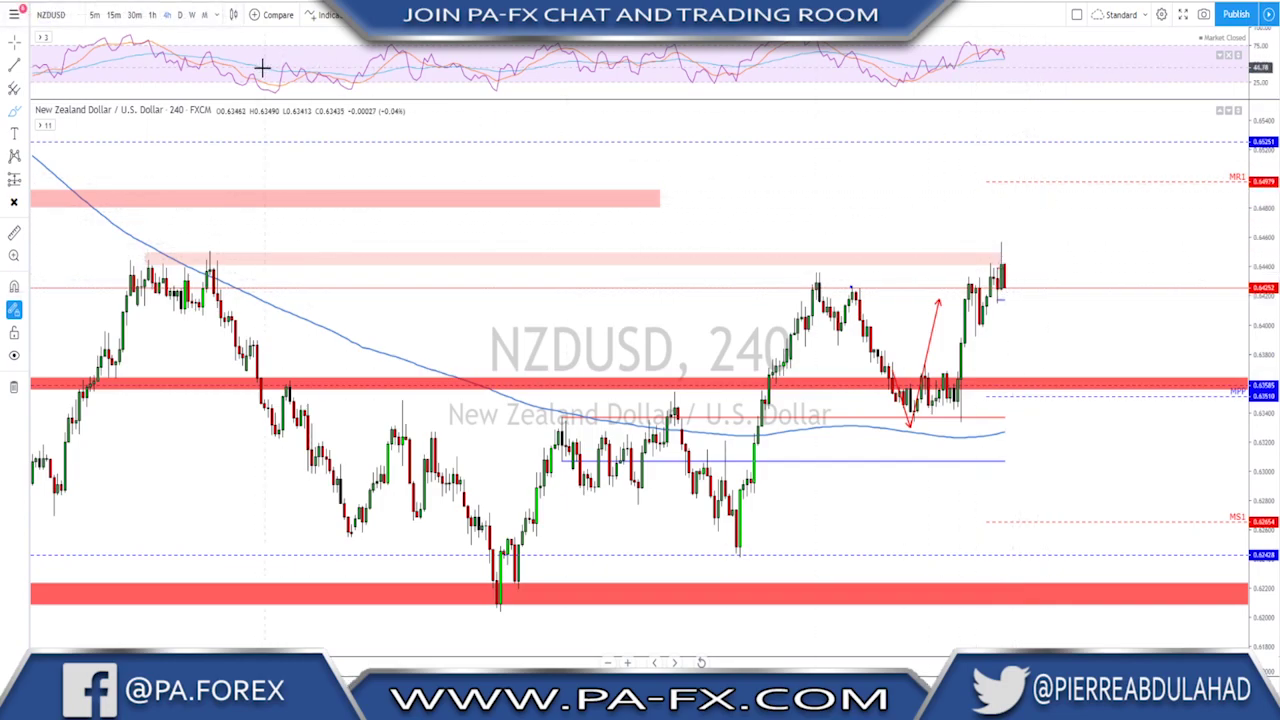
Switch NZDUSD to the daily chart and brush the rally, the broken high near 0.6355, and the pullback with a climb to about 0.6513
click(179, 14)
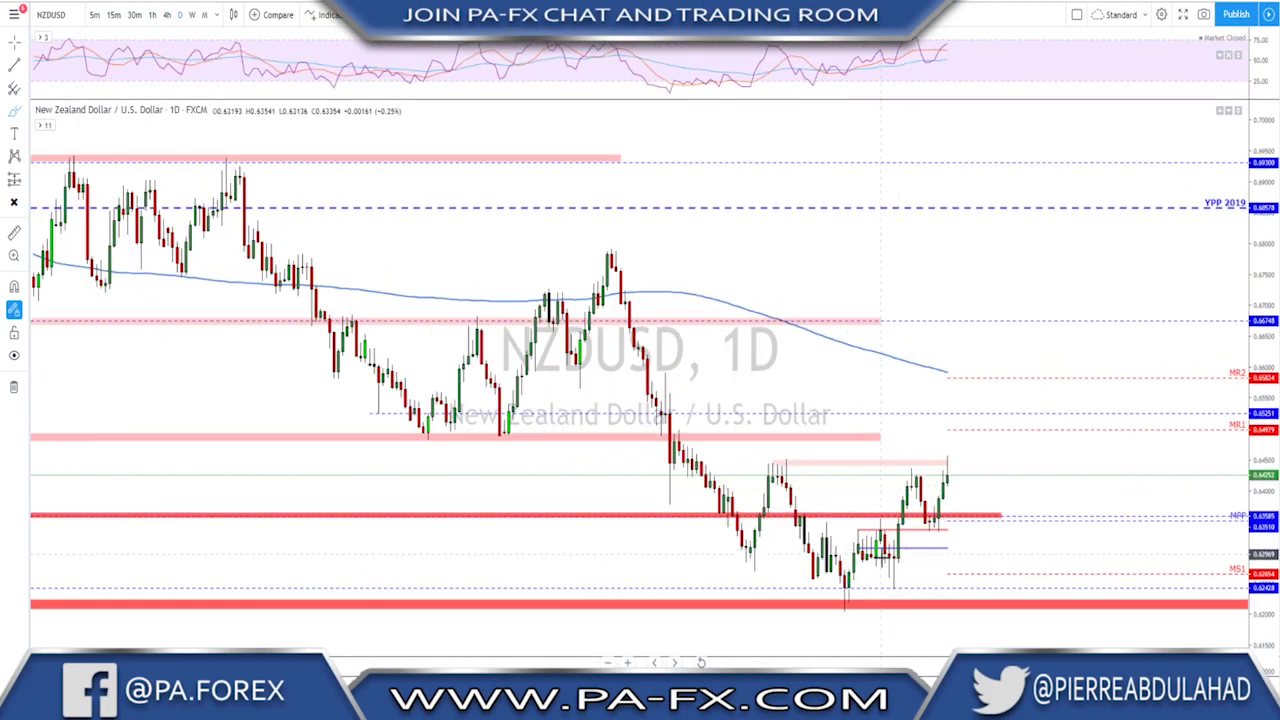
drag(891, 563, 917, 475)
drag(858, 519, 890, 518)
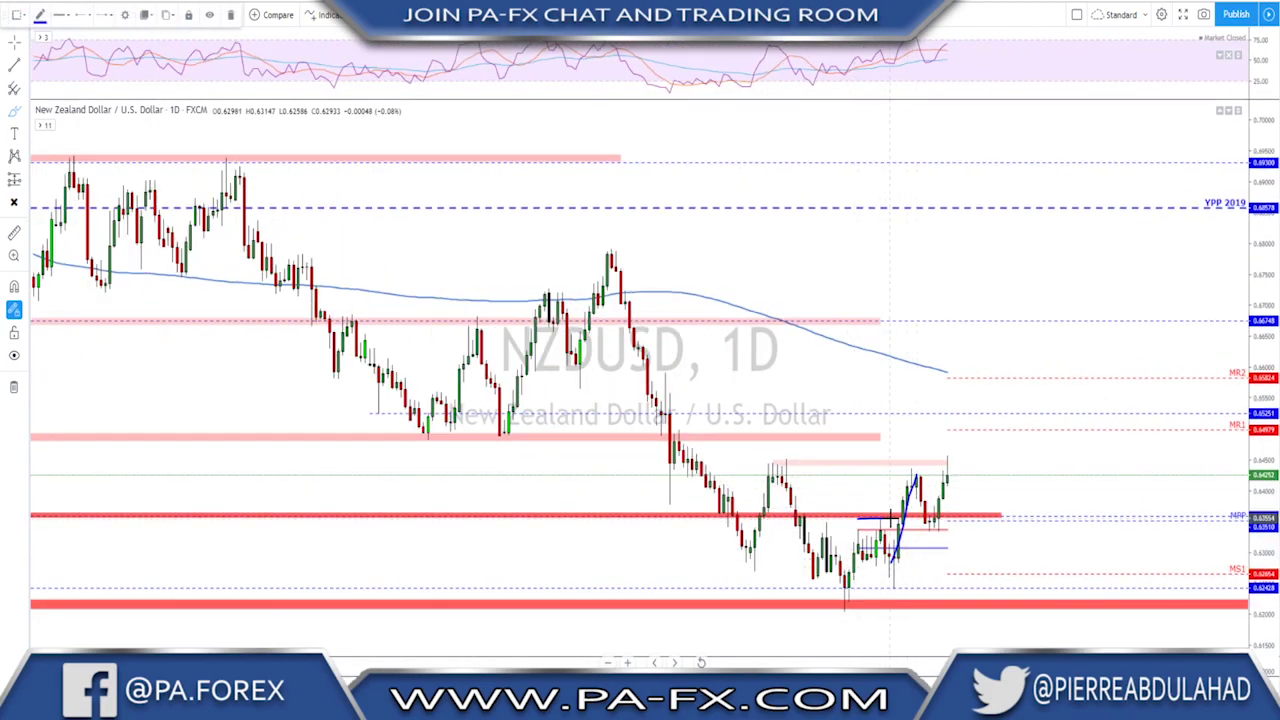
mouse_move(916, 474)
mouse_down()
mouse_move(936, 526)
mouse_move(962, 421)
mouse_up()
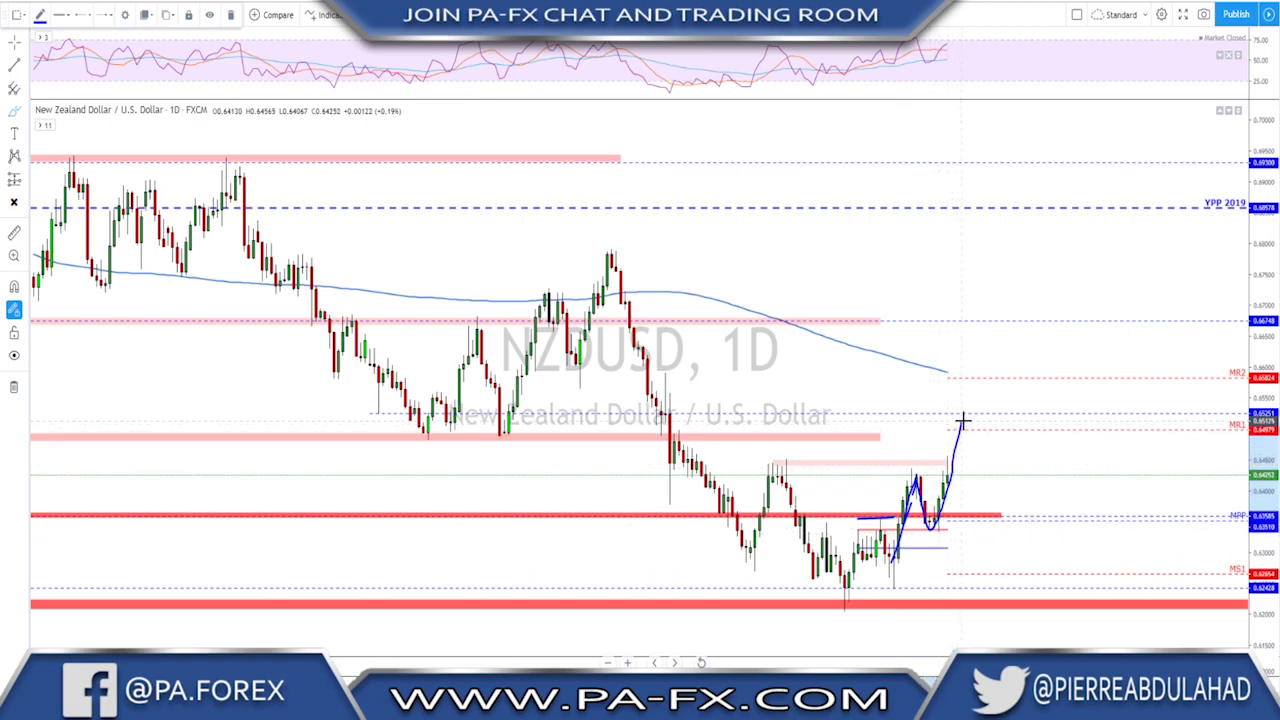
Brush the resistance near 0.6440 and a projected retest with a climb to about 0.6576, then undo all the daily strokes
drag(766, 466, 976, 470)
mouse_move(962, 424)
mouse_down()
mouse_move(971, 474)
mouse_move(991, 381)
mouse_up()
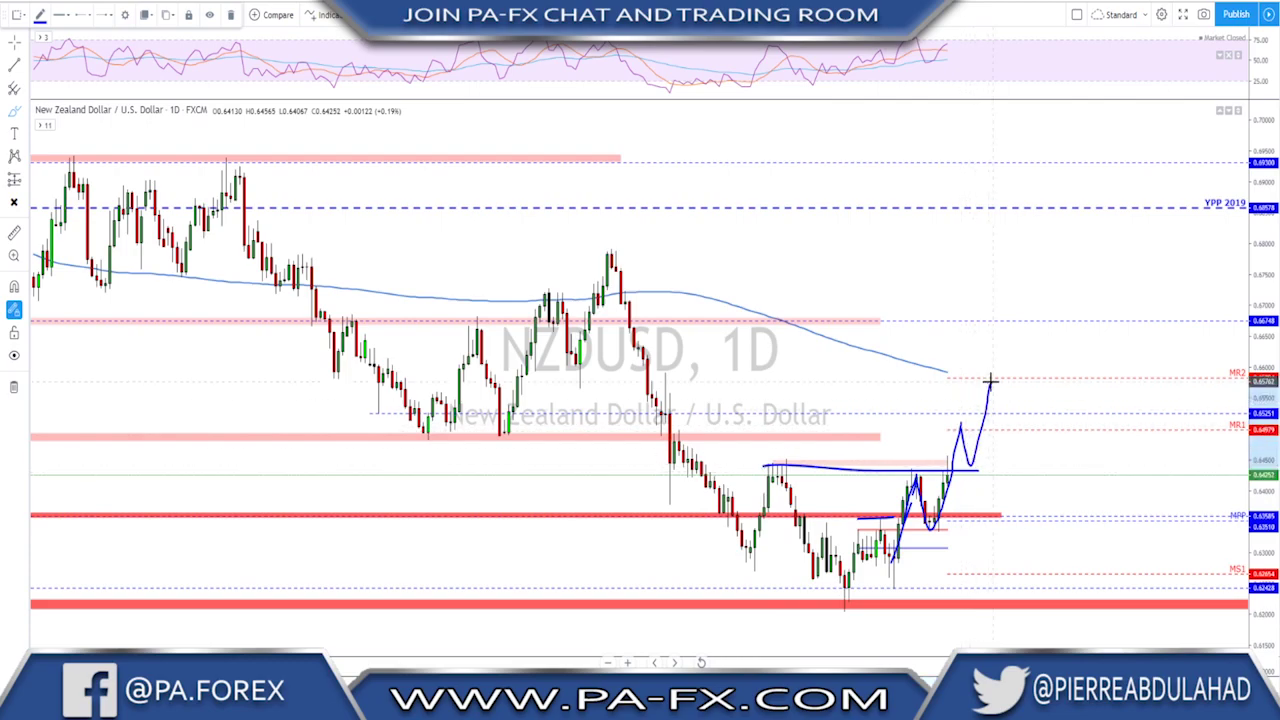
key(ctrl+z)
key(ctrl+z)
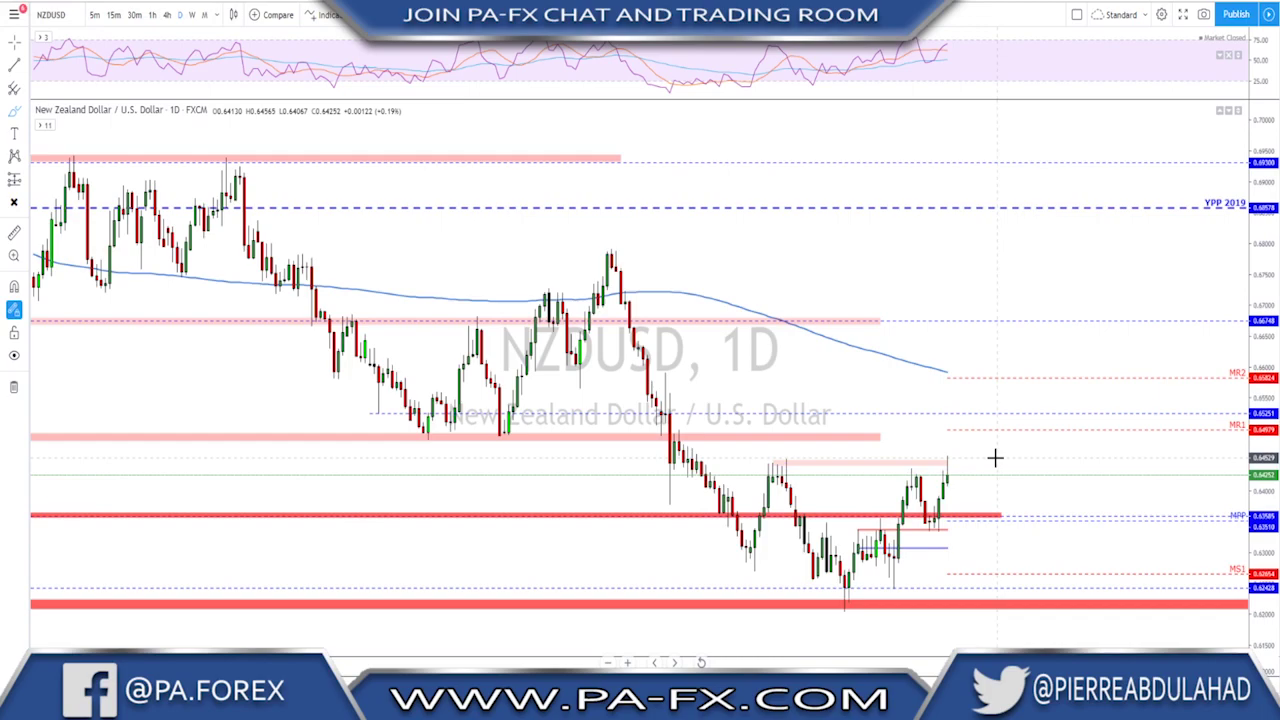
Open the daily USDCHF chart and circle the latest swing high near MR1, then delete the circle
key(Down)
scroll(956, 410, up, 1)
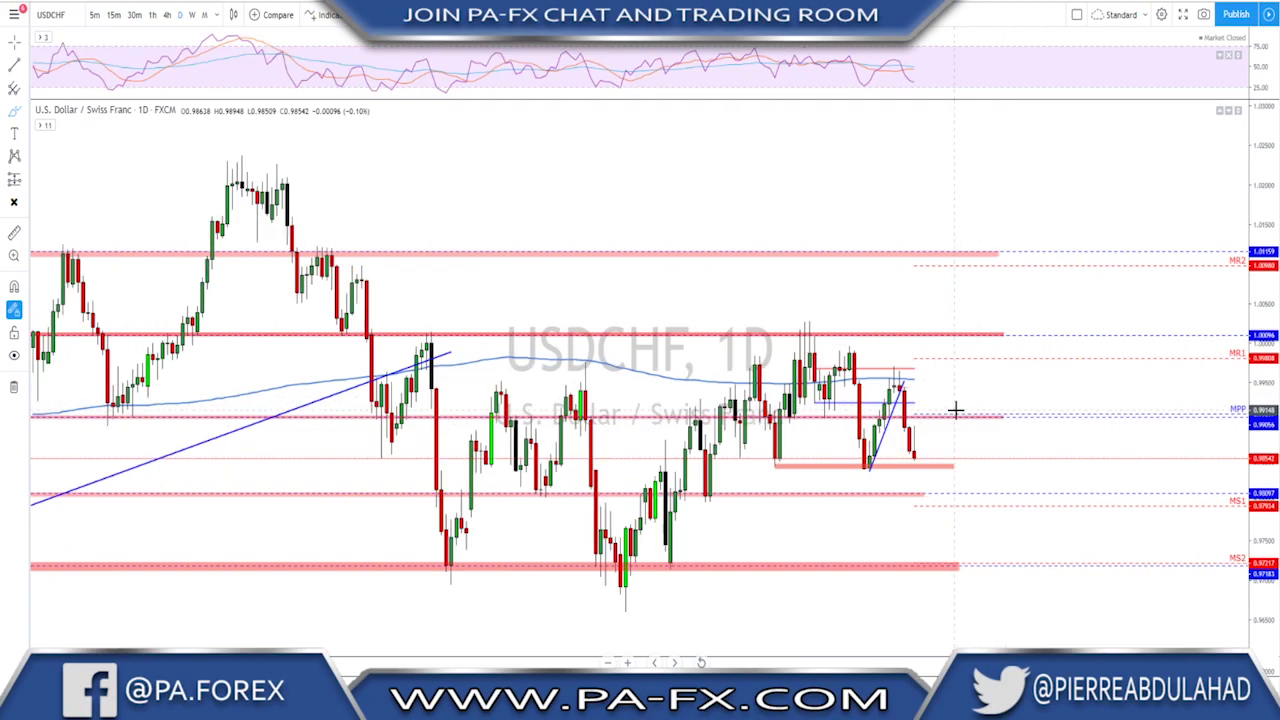
scroll(940, 411, up, 1)
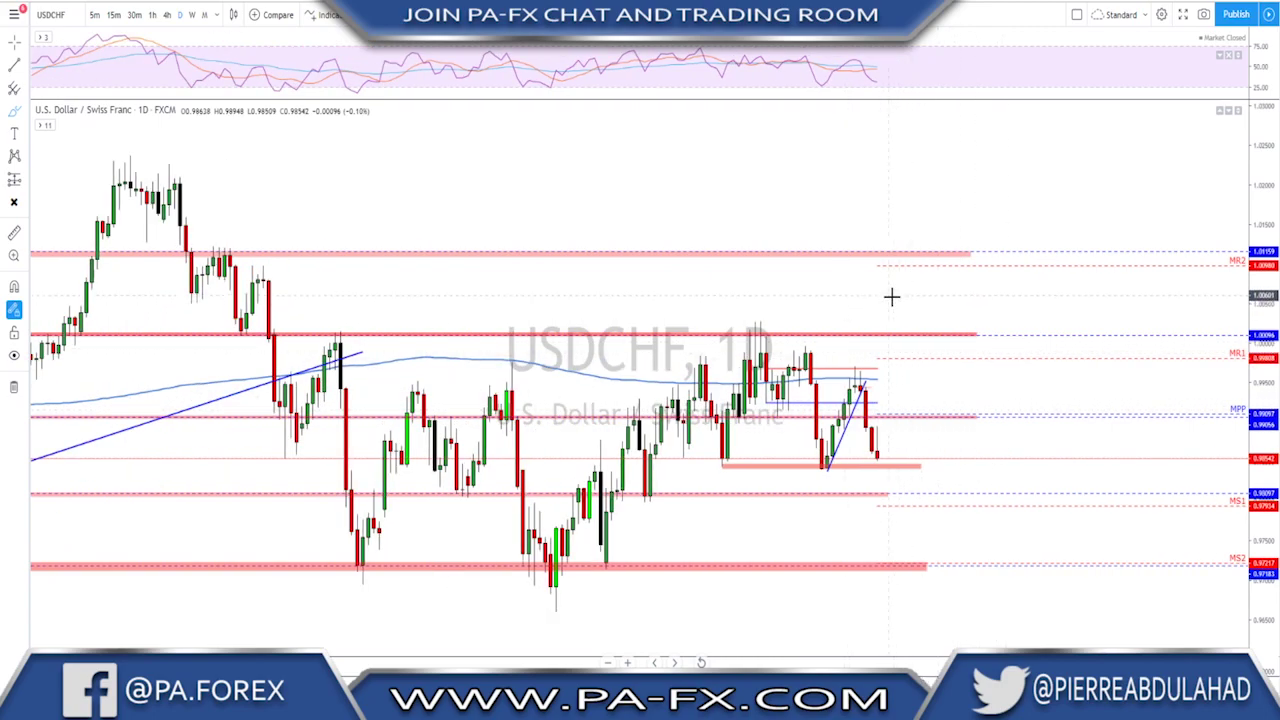
scroll(864, 312, up, 1)
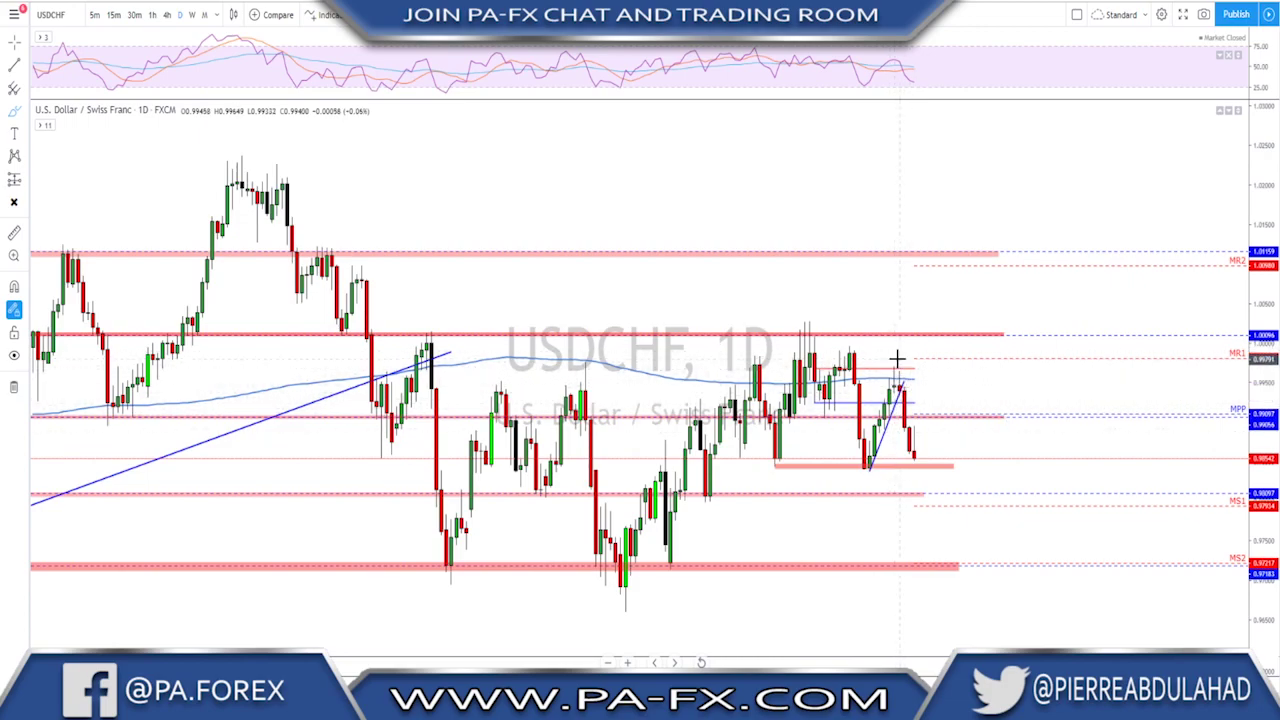
mouse_move(891, 363)
mouse_down()
mouse_move(912, 375)
mouse_move(889, 348)
mouse_up()
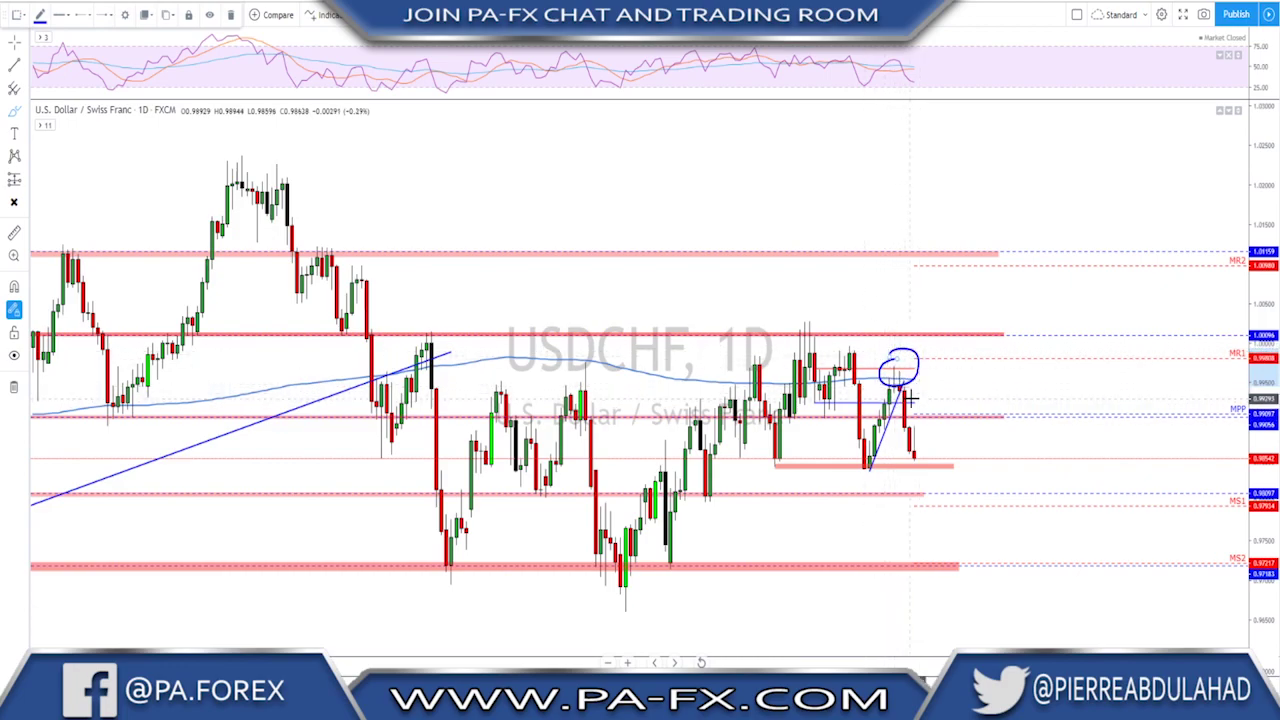
key(Delete)
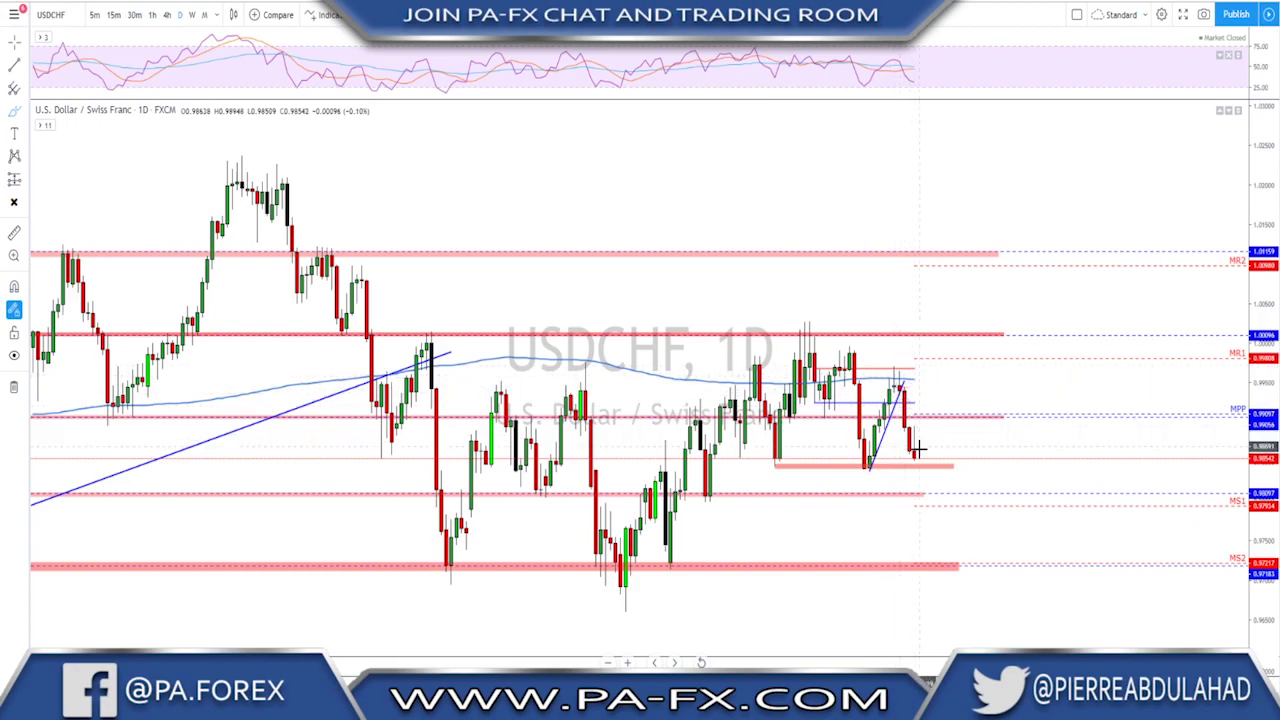
Brush a short line under the last USDCHF swing low near 0.9840, then remove the strokes around it
click(850, 468)
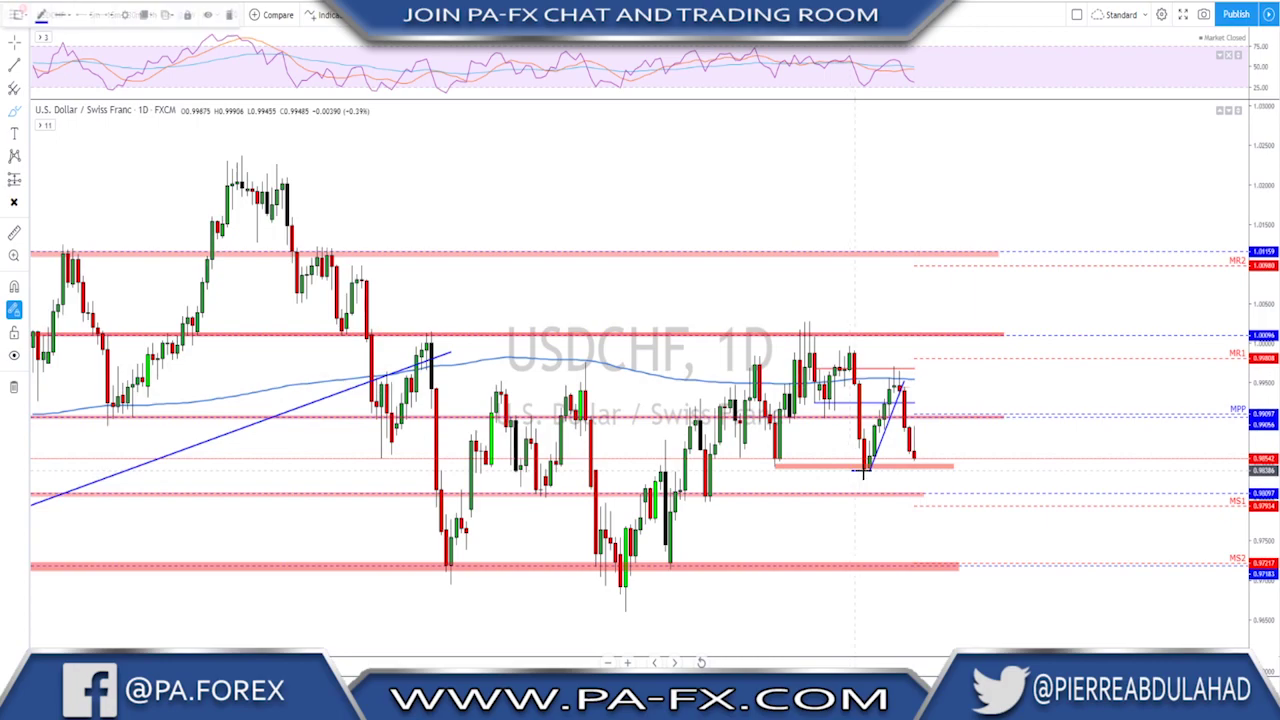
mouse_move(876, 460)
mouse_down()
mouse_move(845, 478)
mouse_move(884, 462)
mouse_up()
key(Delete)
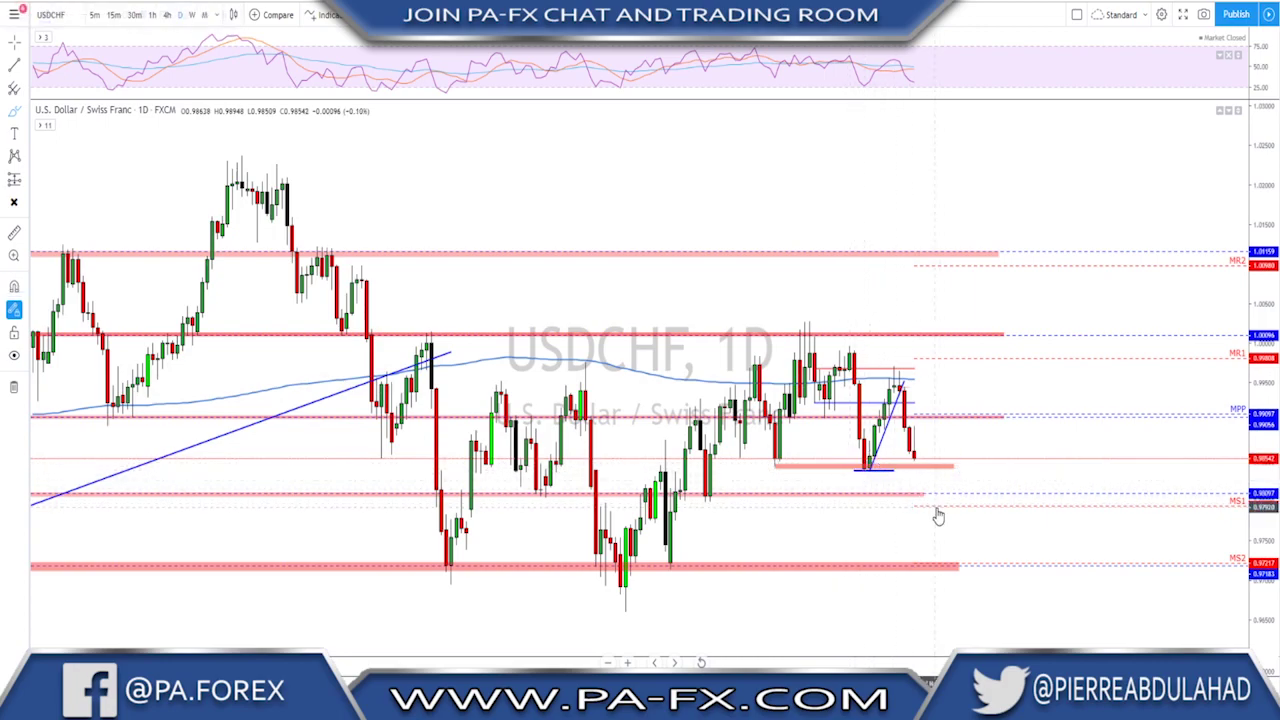
key(ctrl+z)
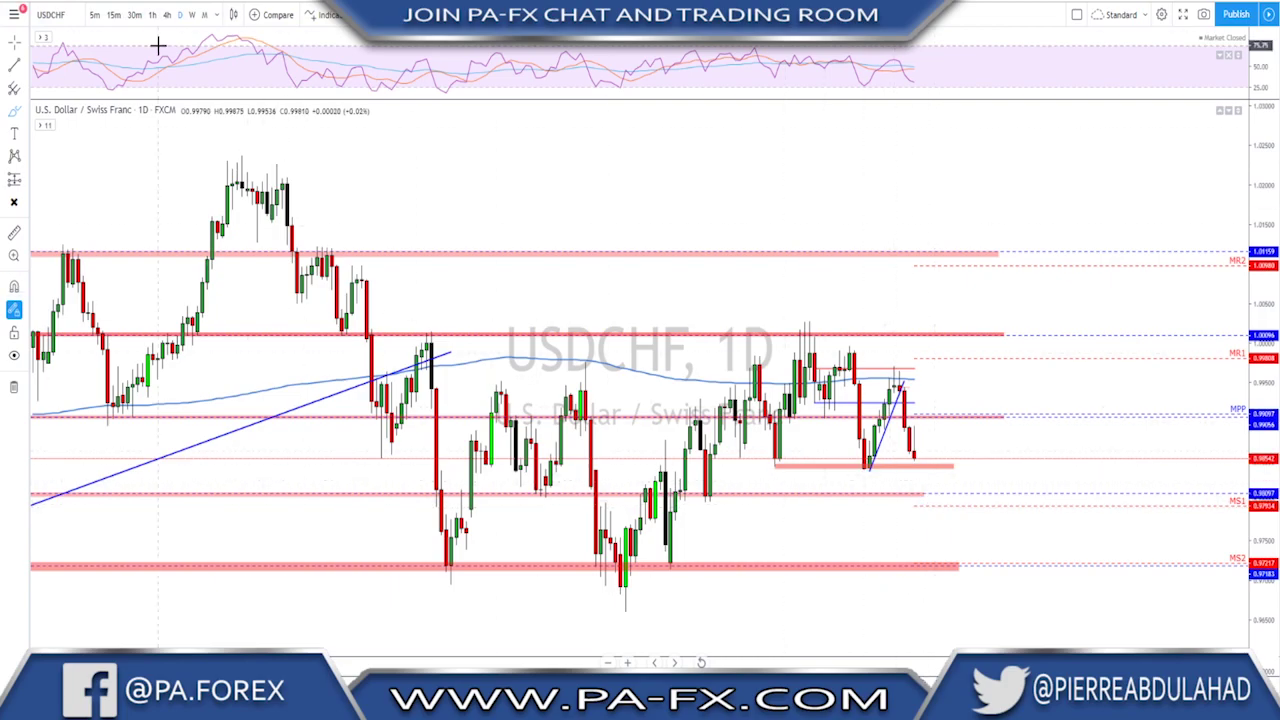
Switch USDCHF to the 4-hour chart and brush along the support zone near 0.9840, then undo the stroke
click(167, 15)
scroll(940, 290, down, 5)
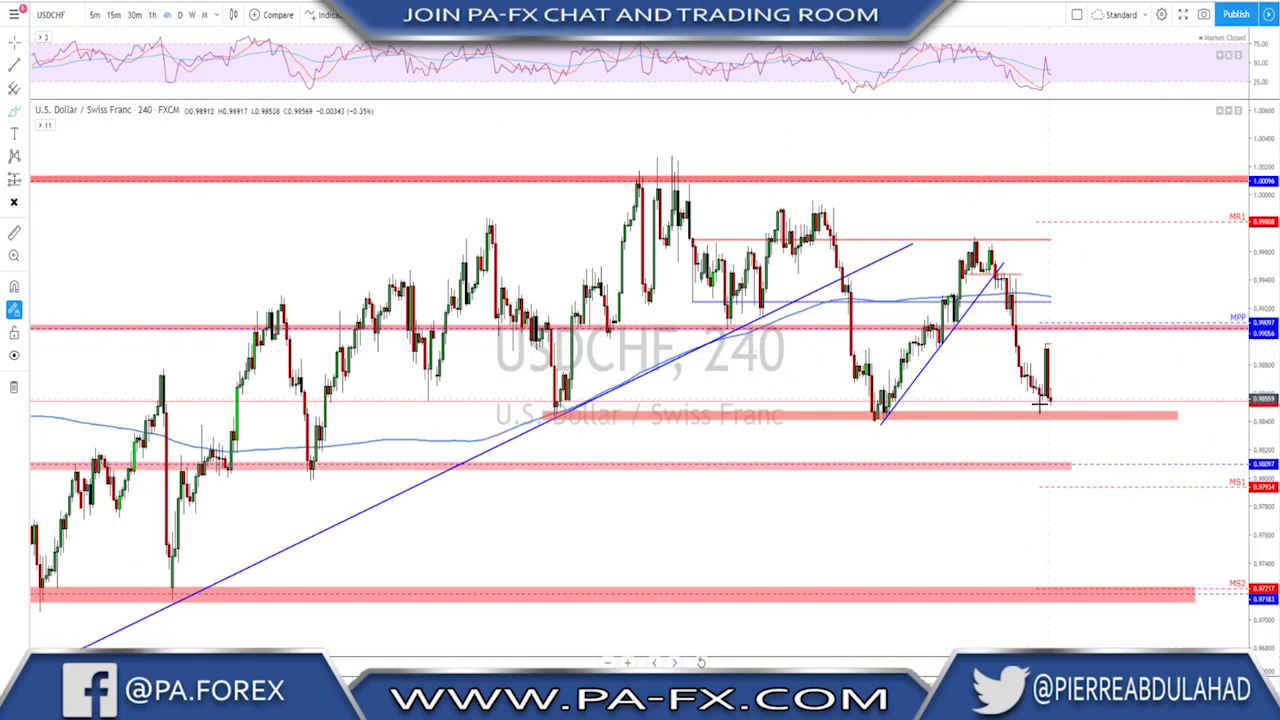
drag(678, 383, 886, 381)
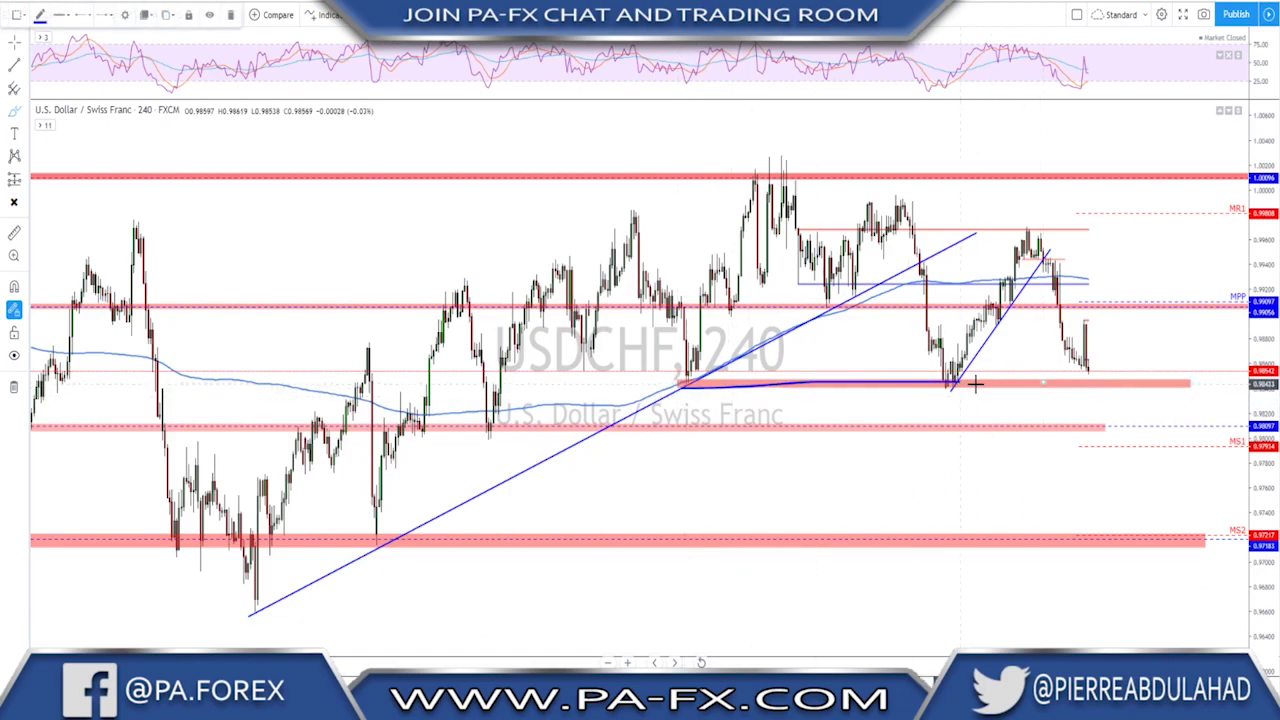
key(ctrl+z)
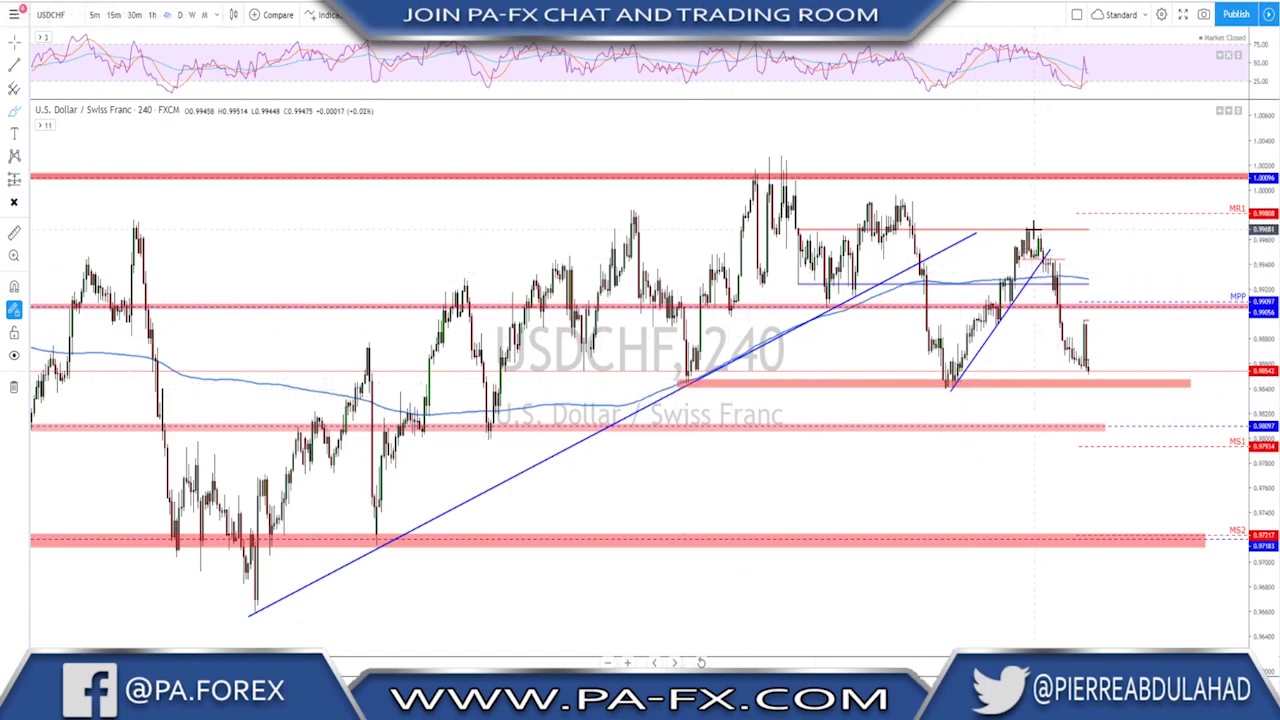
Circle the USDCHF lower high, underline the broken low, and brush the swings with a projected fall through support to about 0.9746
mouse_move(1021, 219)
mouse_down()
mouse_move(1040, 240)
mouse_move(1022, 220)
mouse_up()
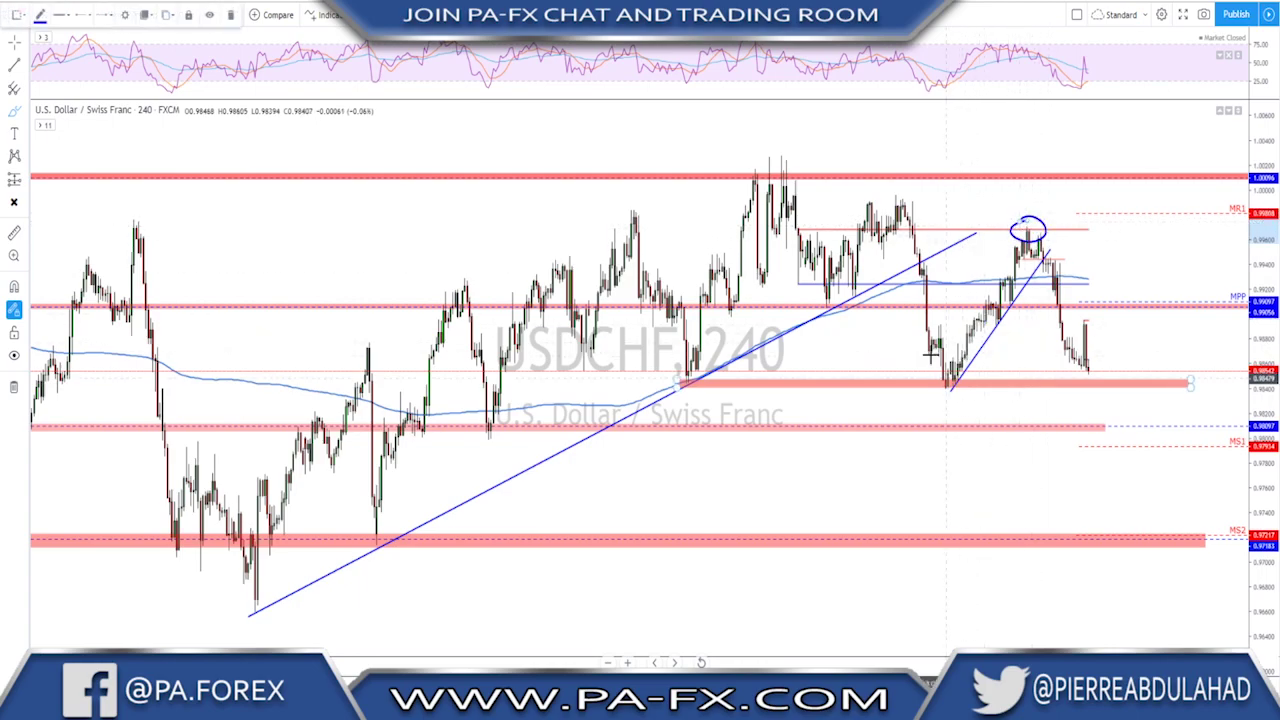
drag(899, 197, 948, 388)
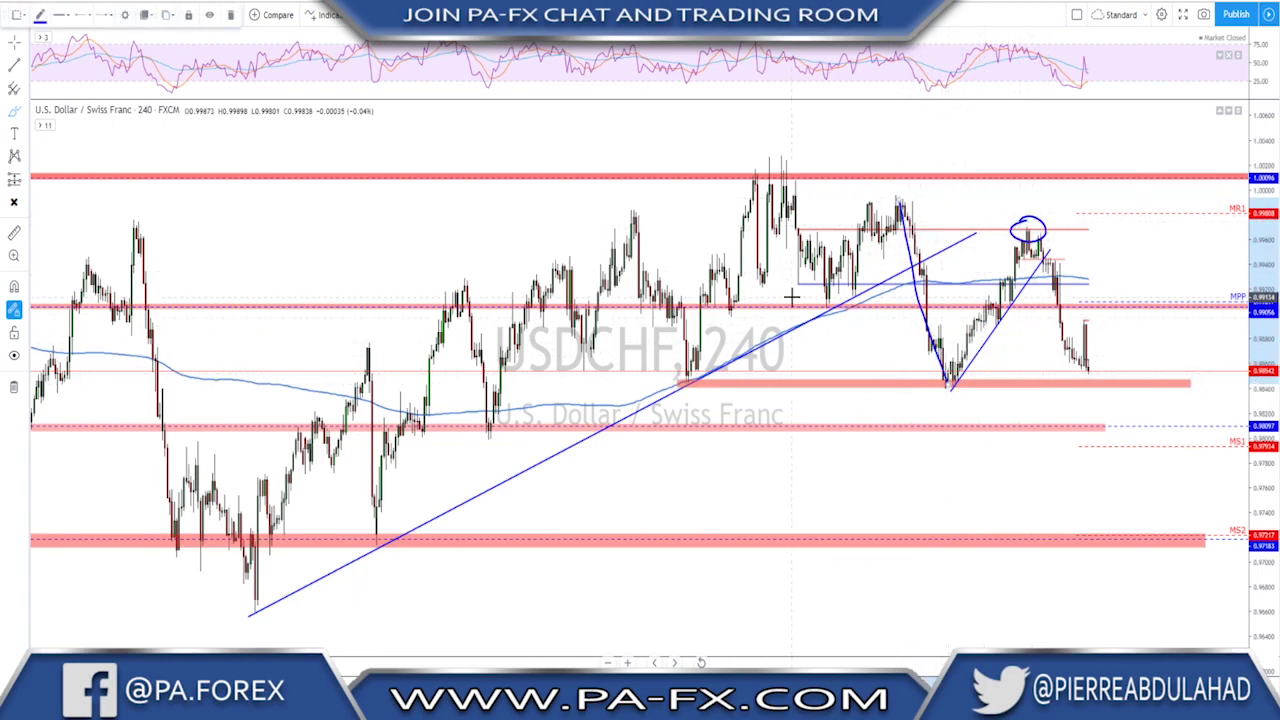
drag(795, 299, 895, 305)
mouse_move(945, 383)
mouse_down()
mouse_move(1028, 233)
mouse_move(1098, 414)
mouse_move(1123, 408)
mouse_move(1158, 497)
mouse_up()
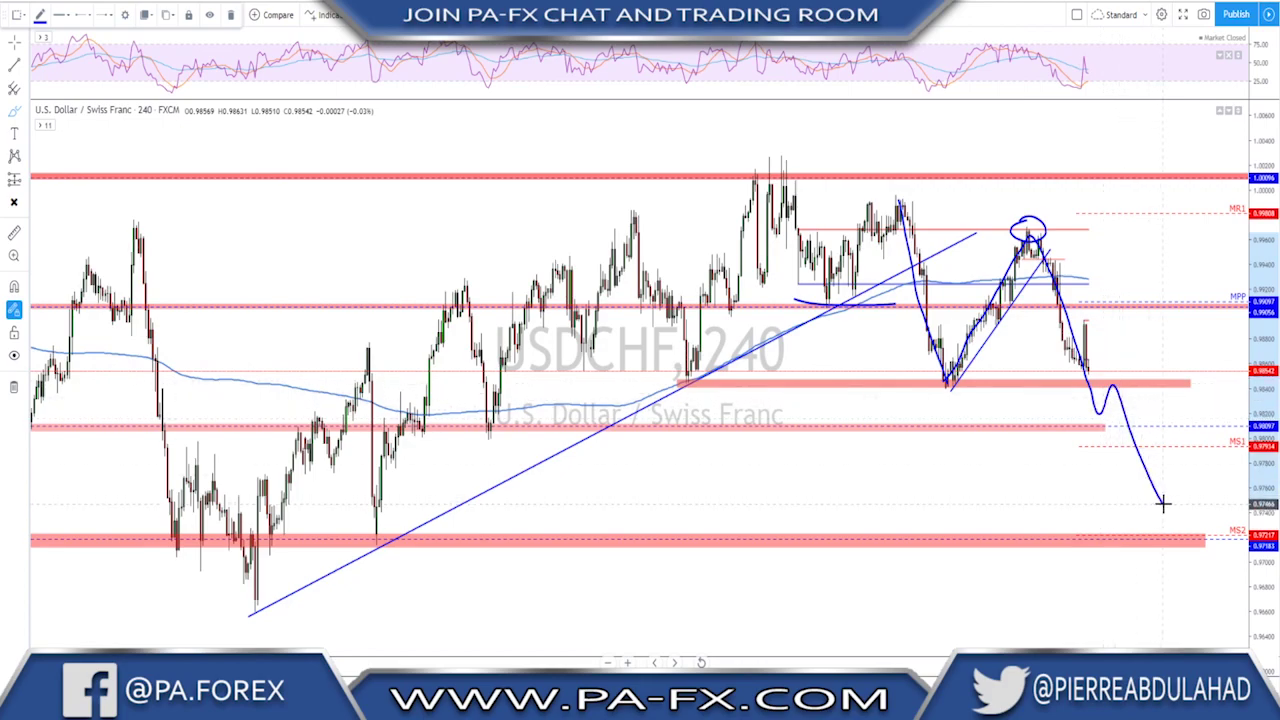
Undo the USDCHF projection, underline and swing strokes, mark the swing low near 0.9840, and undo the remaining marks
key(ctrl+z)
key(ctrl+z)
key(ctrl+z)
key(ctrl+z)
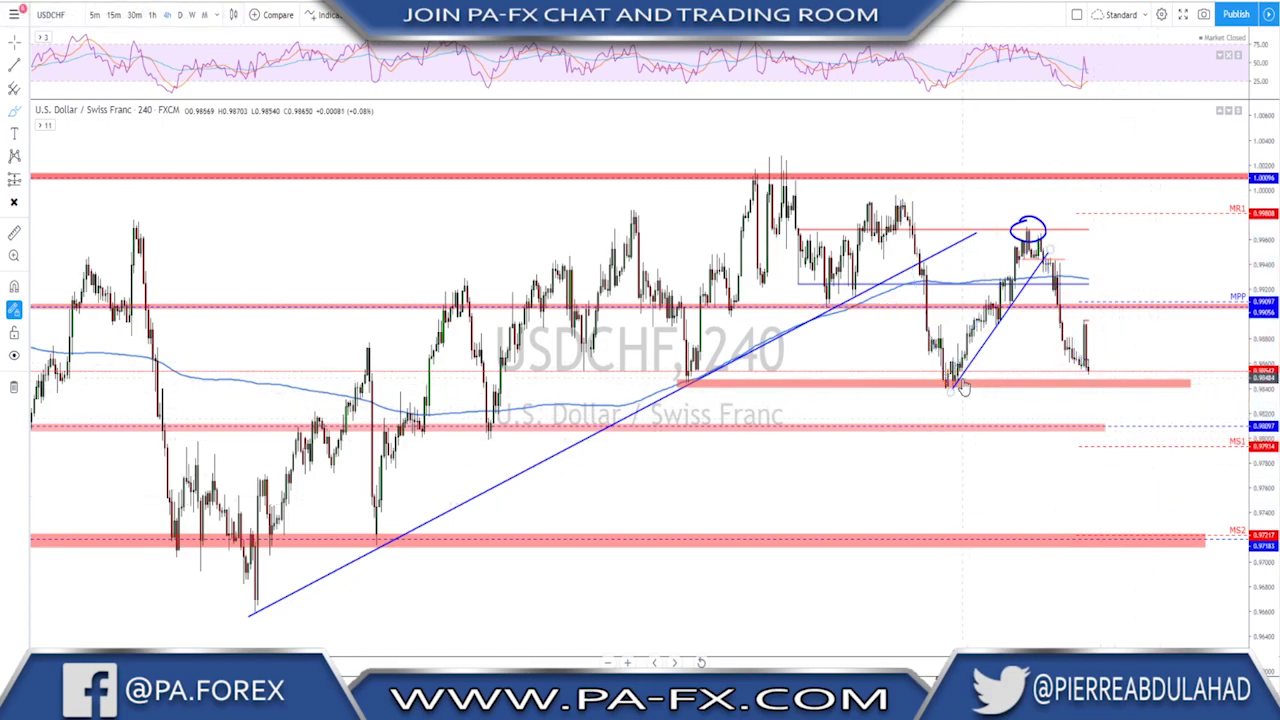
drag(931, 387, 947, 376)
key(ctrl+z)
scroll(1078, 411, down, 3)
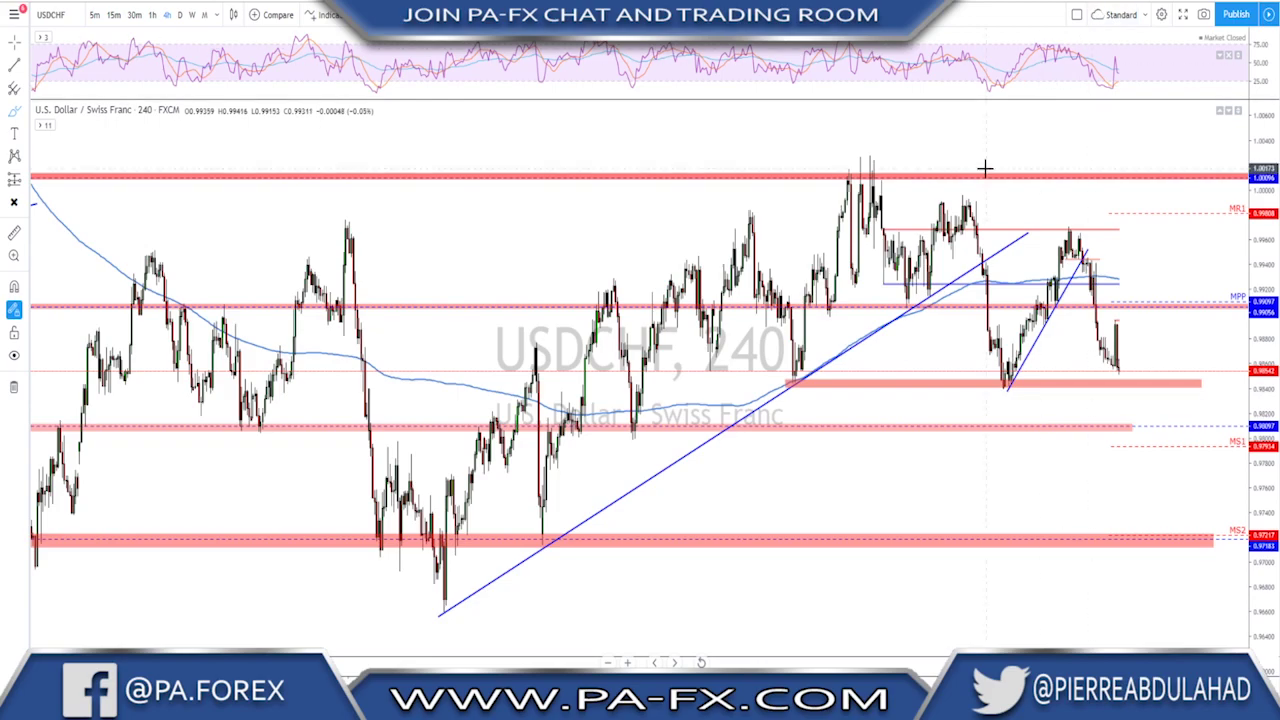
Open the USDCAD chart on the daily timeframe, framing the recent price action
key(Down)
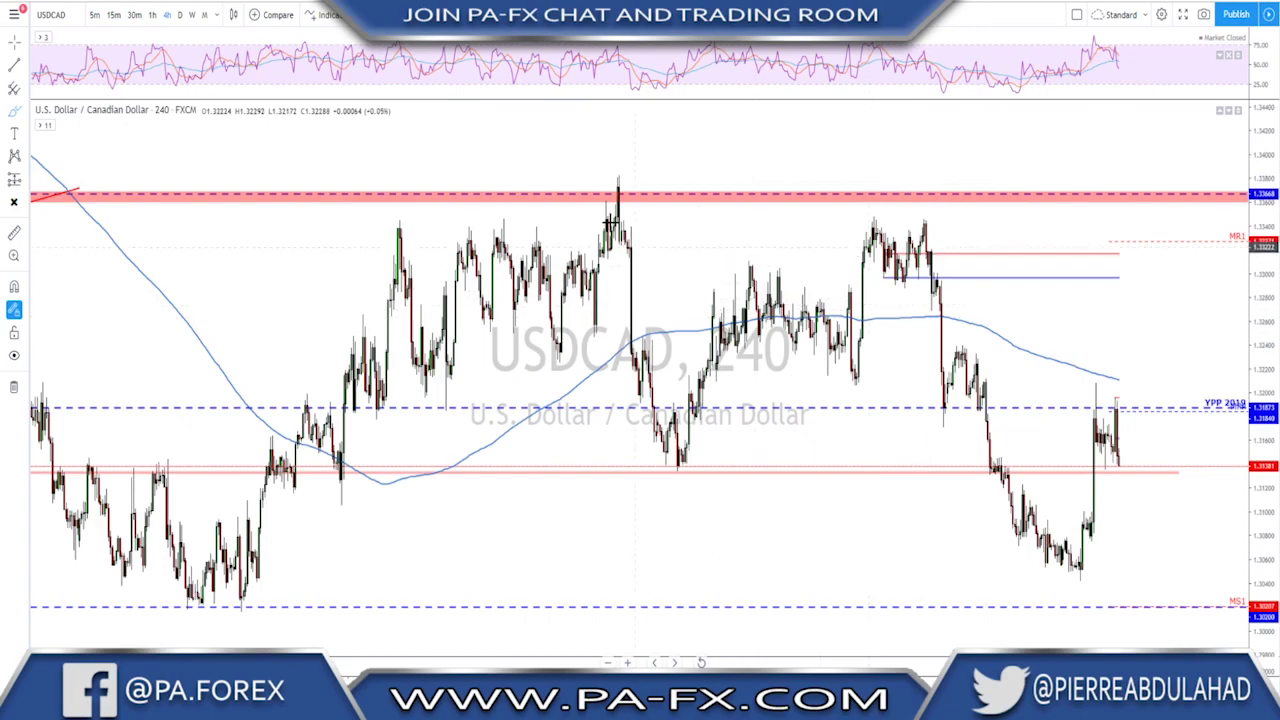
click(180, 14)
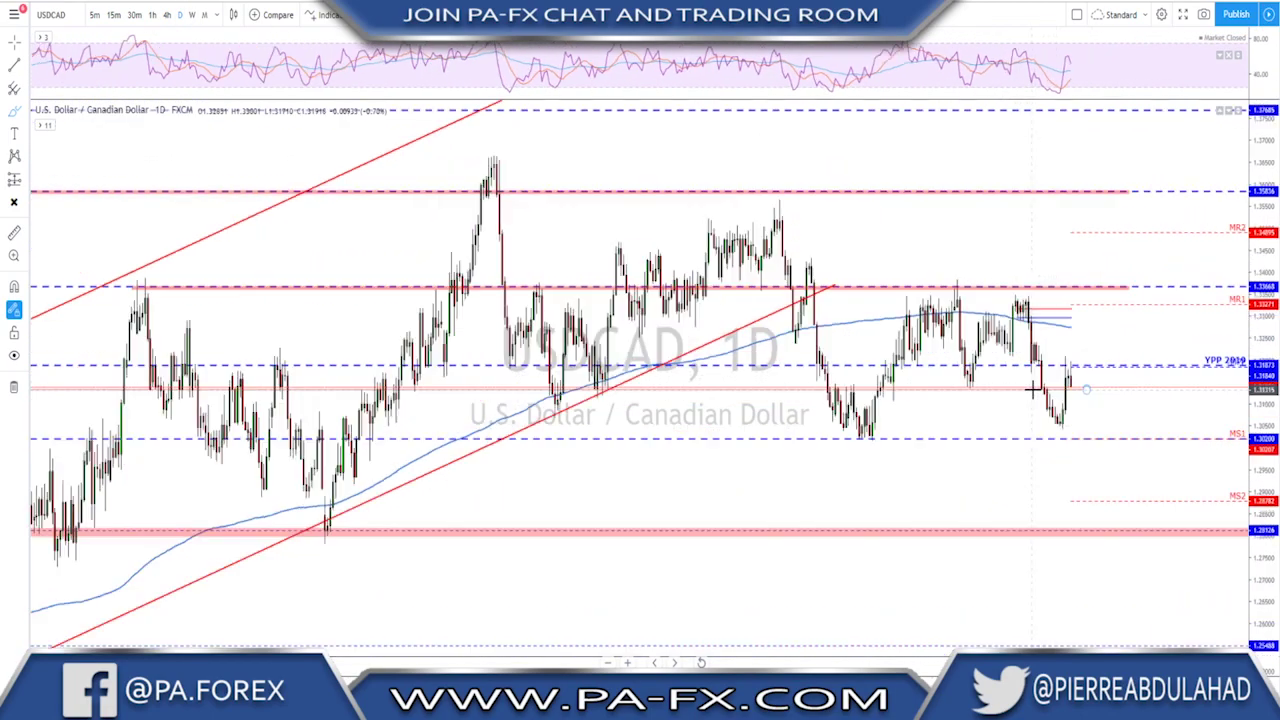
scroll(1027, 390, up, 1)
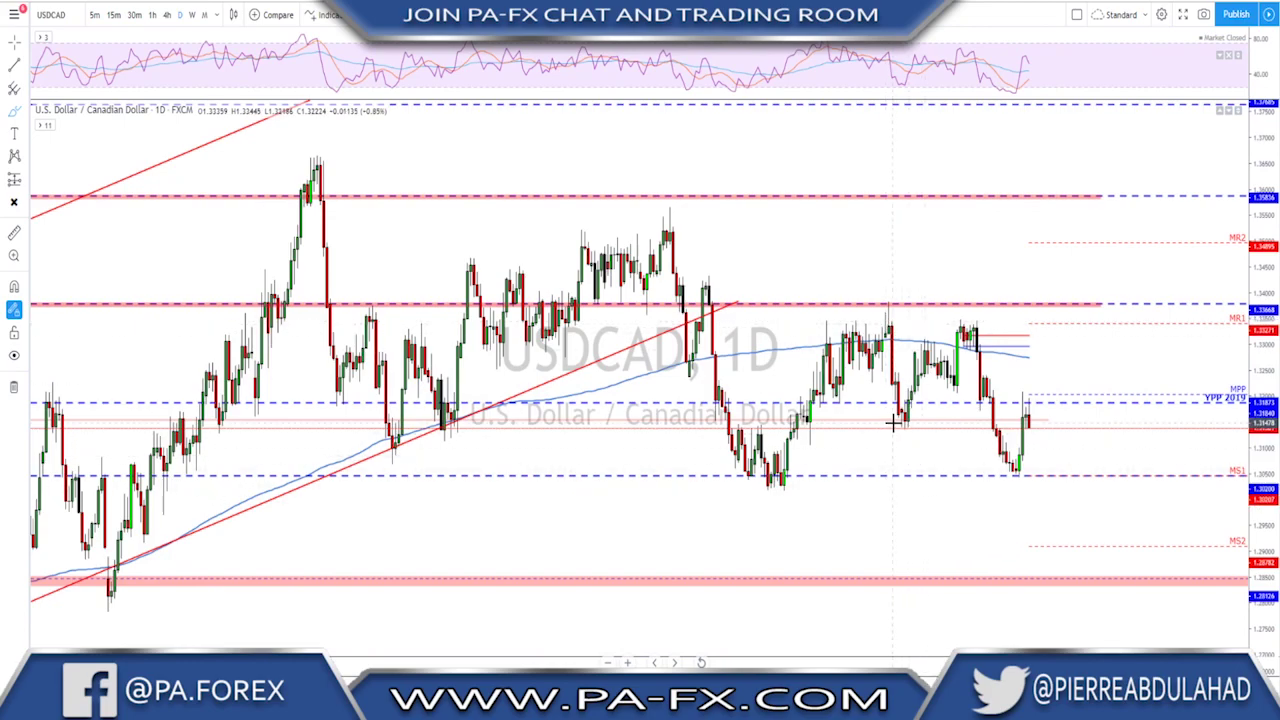
Brush the broken USDCAD support near 1.3140 and a projected rejection from it down to about 1.2992, then undo both strokes
drag(895, 425, 1030, 425)
mouse_move(1015, 472)
mouse_down()
mouse_move(1028, 432)
mouse_move(1055, 503)
mouse_up()
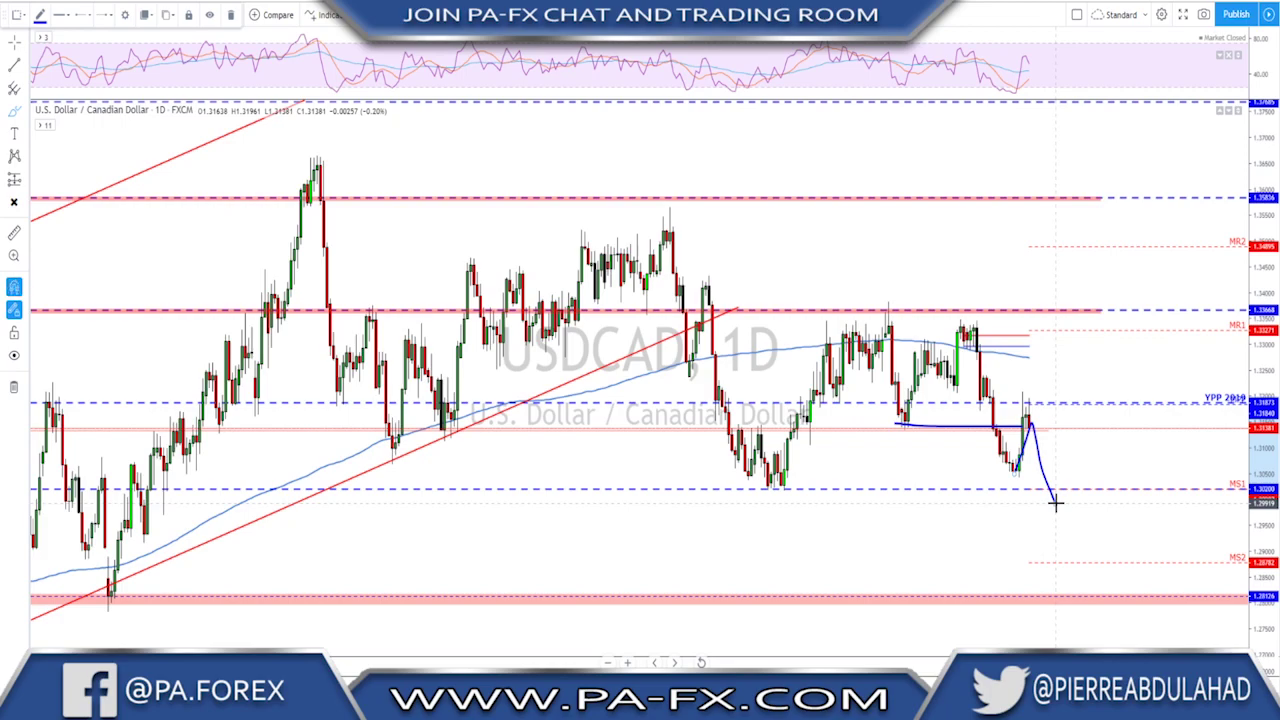
key(ctrl+z)
key(ctrl+z)
Brush a short horizontal resistance line just below the YPP 2019 level on the daily USDCAD chart
scroll(1022, 437, up, 1)
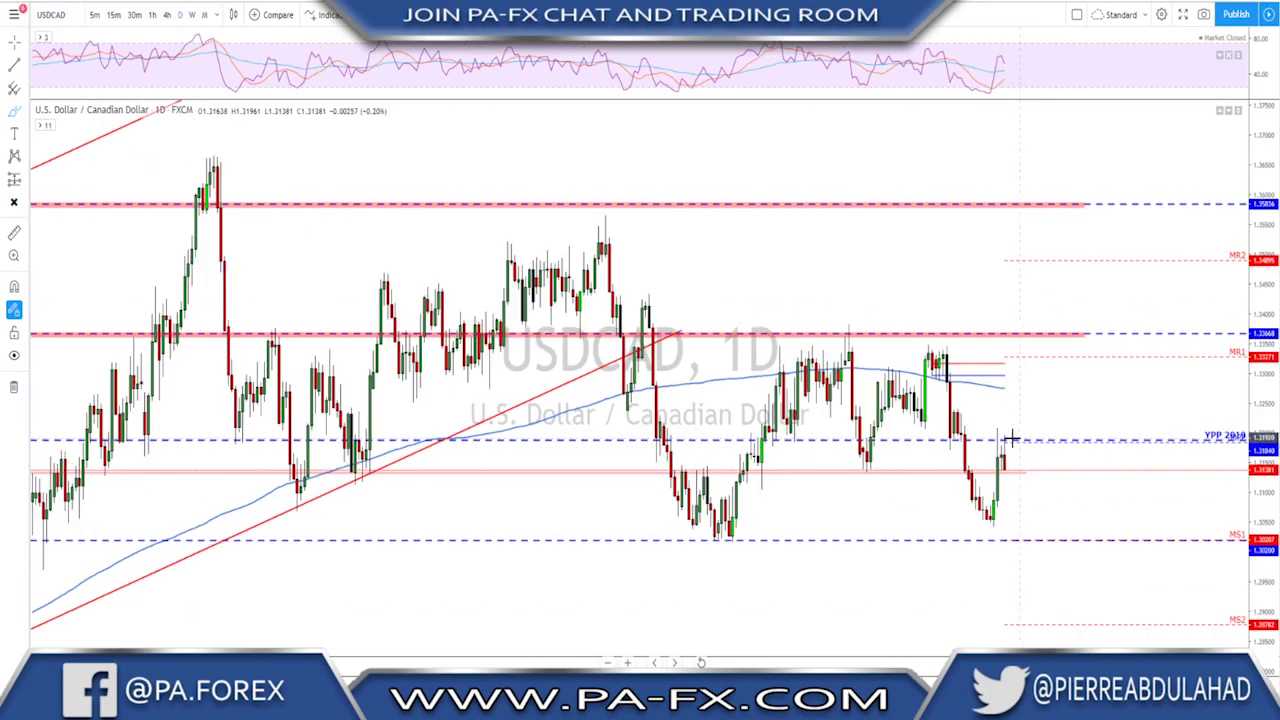
click(943, 441)
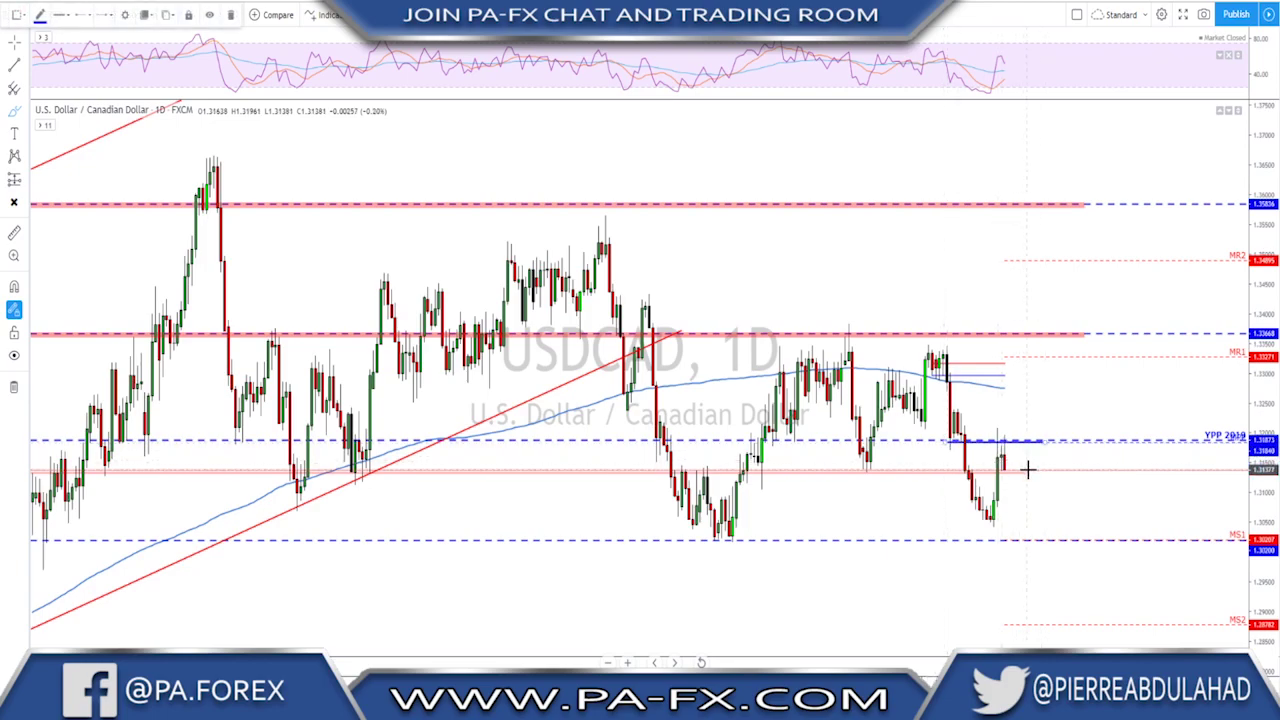
Undo the resistance line below YPP 2019 and switch the USDCAD chart to the 1-hour timeframe
key(ctrl+z)
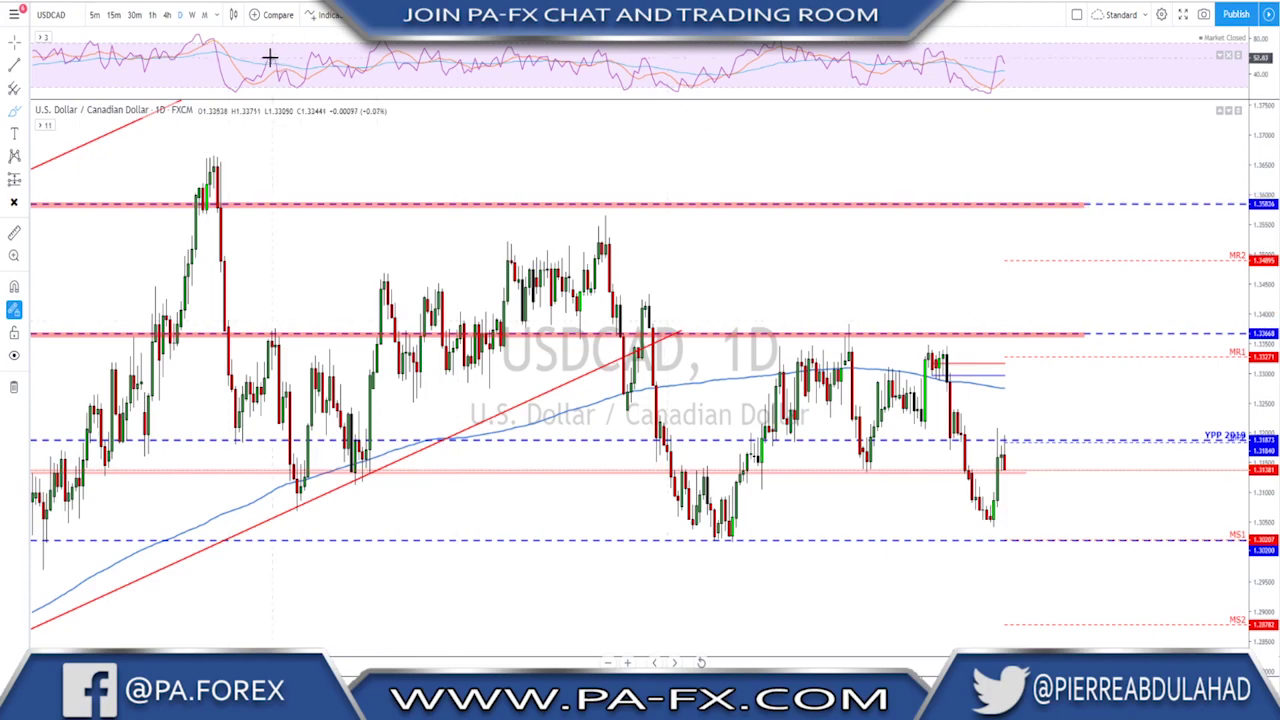
click(152, 14)
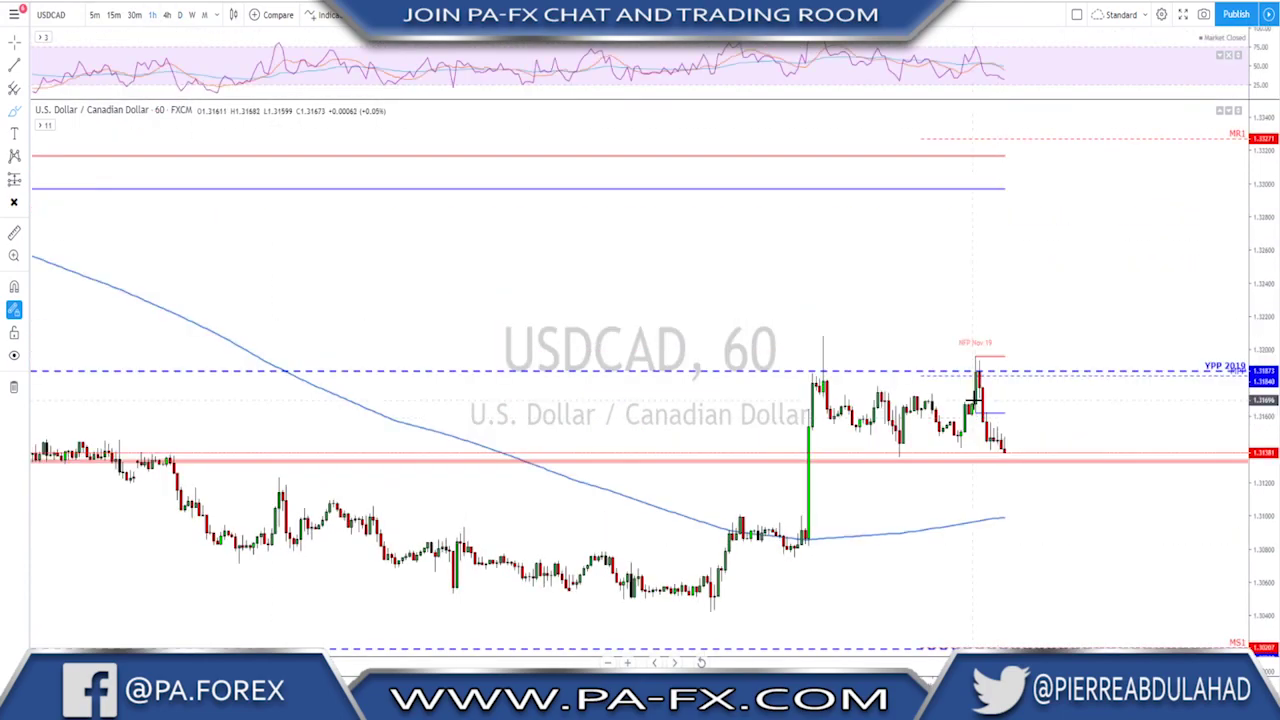
Brush over the hourly USDCAD rally to YPP 2019, and outline the swings after it with a falling channel
mouse_move(878, 546)
mouse_down()
mouse_move(900, 355)
mouse_move(922, 428)
mouse_up()
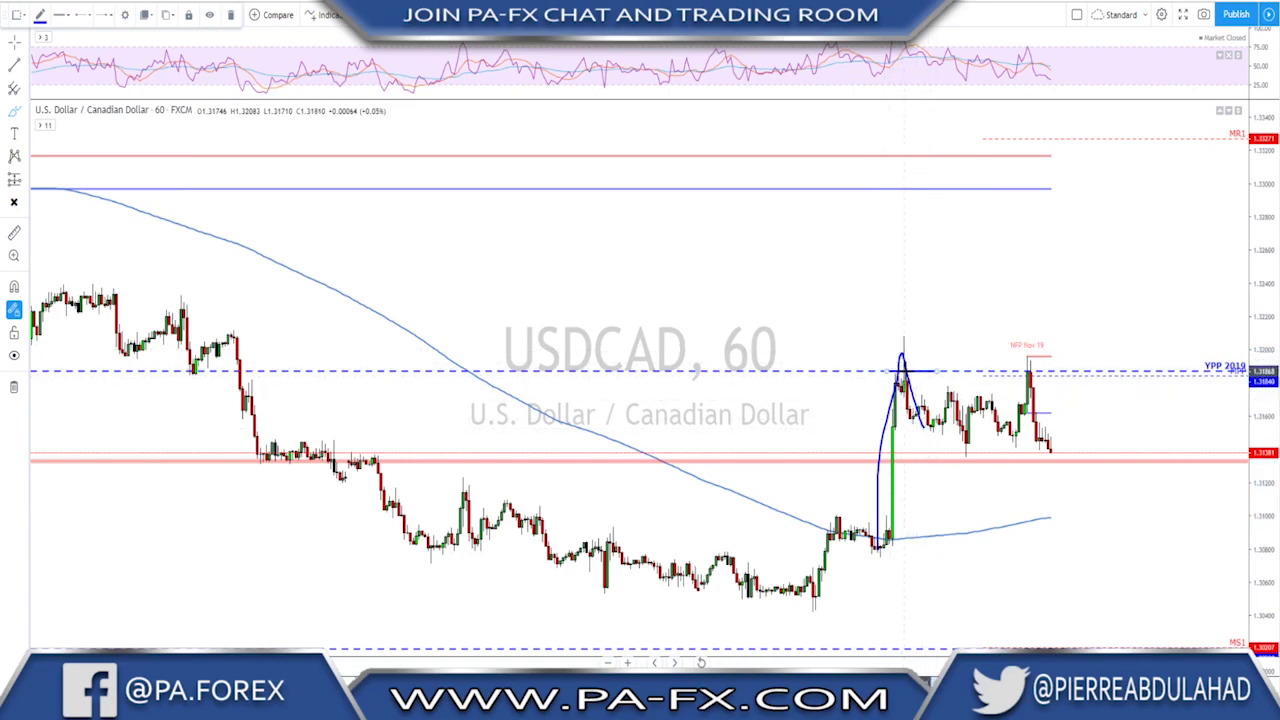
mouse_move(903, 372)
mouse_down()
mouse_move(925, 430)
mouse_move(955, 405)
mouse_move(966, 437)
mouse_move(1018, 450)
mouse_up()
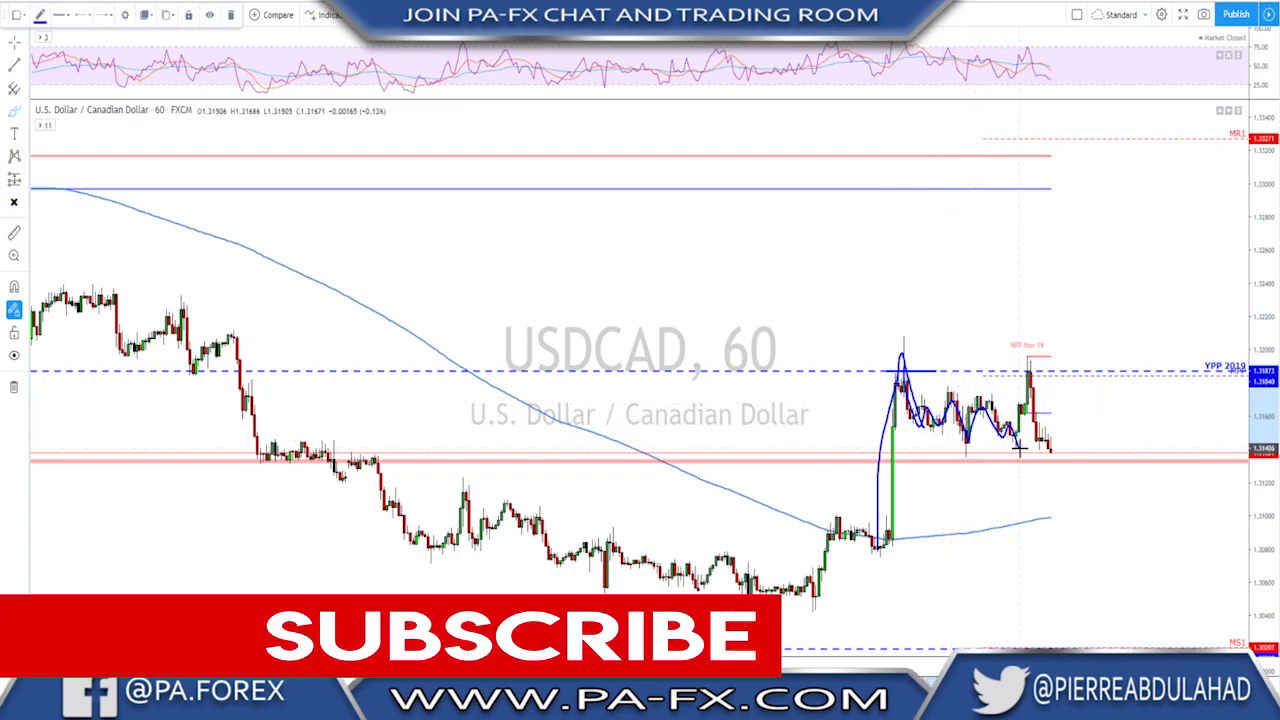
drag(903, 368, 1037, 422)
drag(918, 426, 1033, 460)
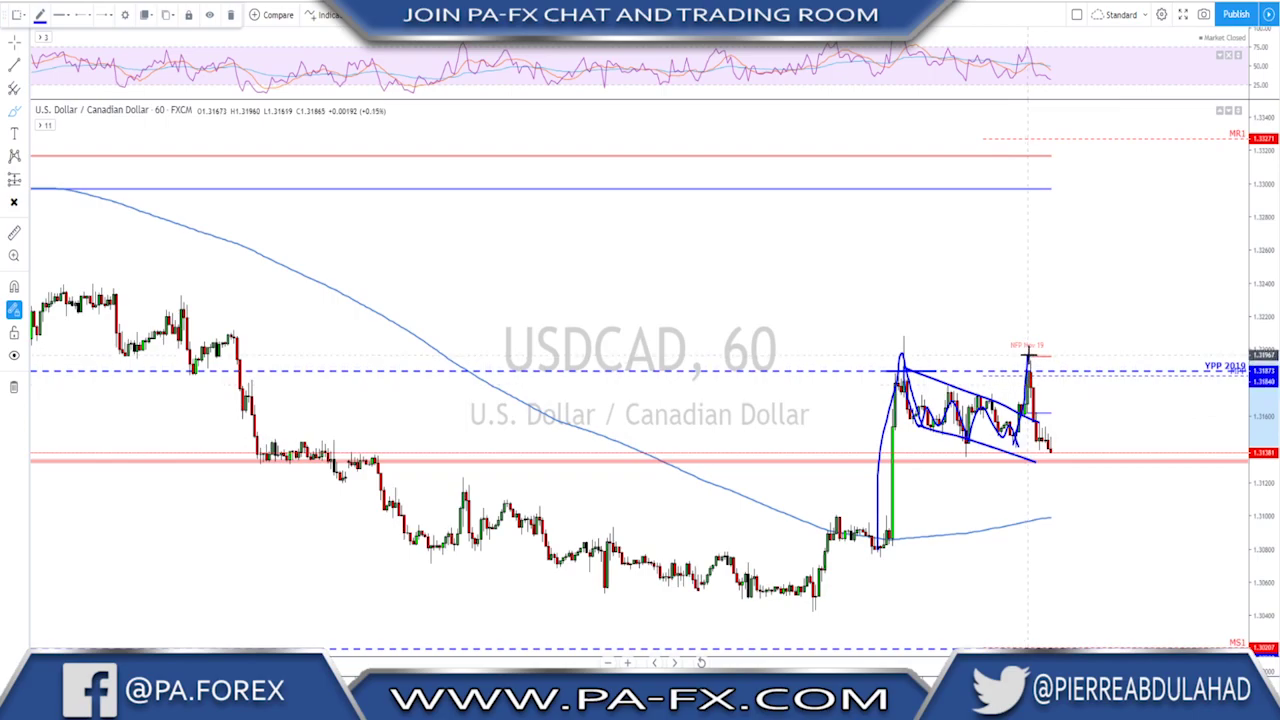
Circle the hourly swing high above YPP 2019, trace the drop after the NFP spike, and undo the brush strokes
drag(894, 337, 906, 334)
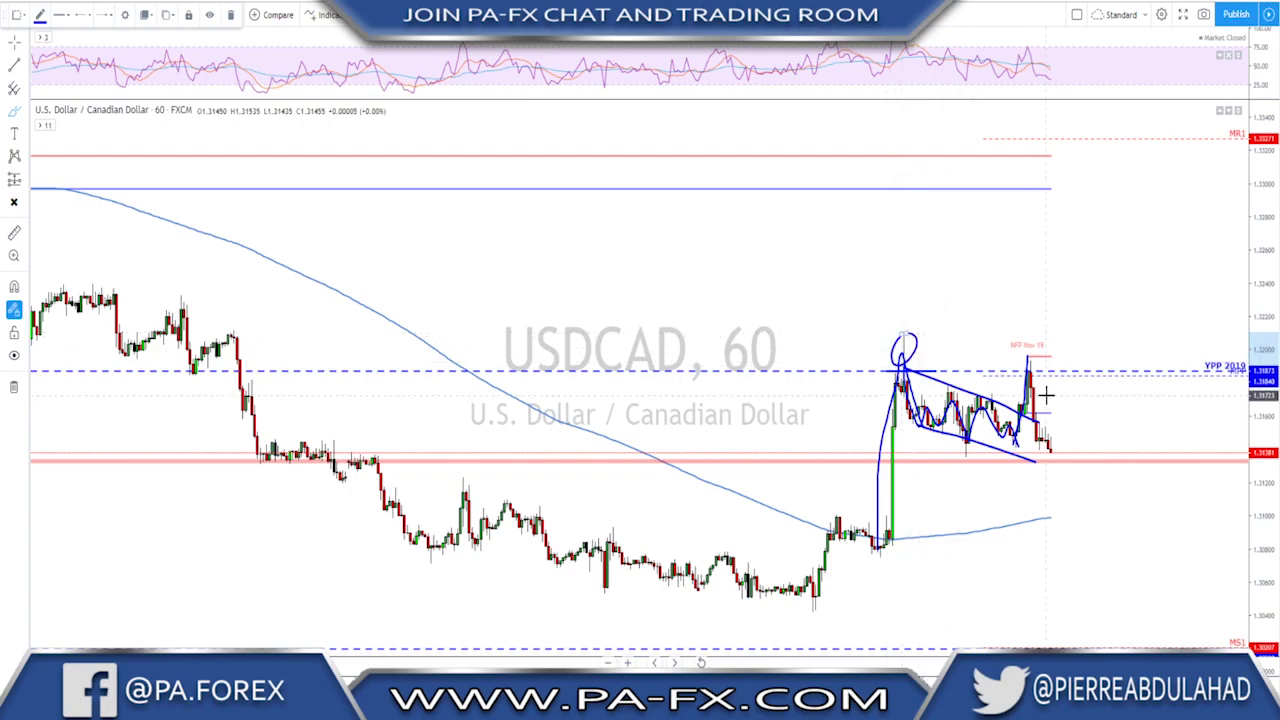
drag(1028, 356, 1051, 455)
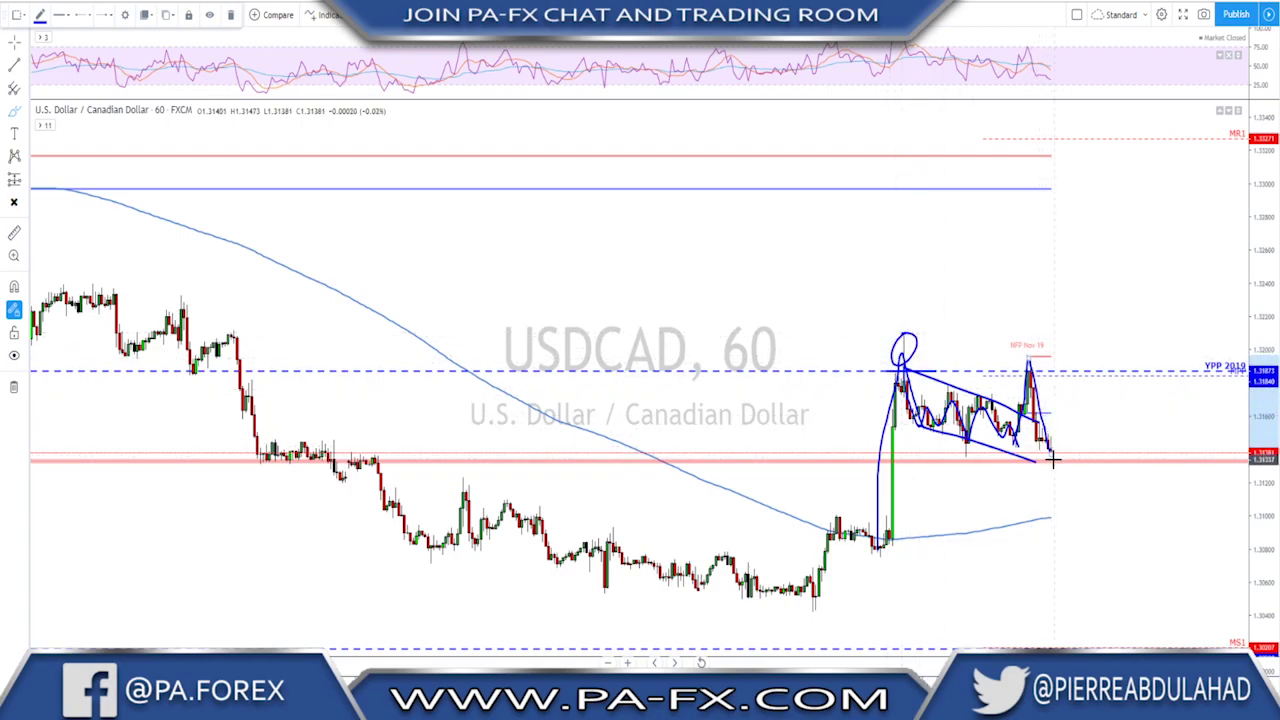
key(ctrl+z)
key(ctrl+z)
key(ctrl+z)
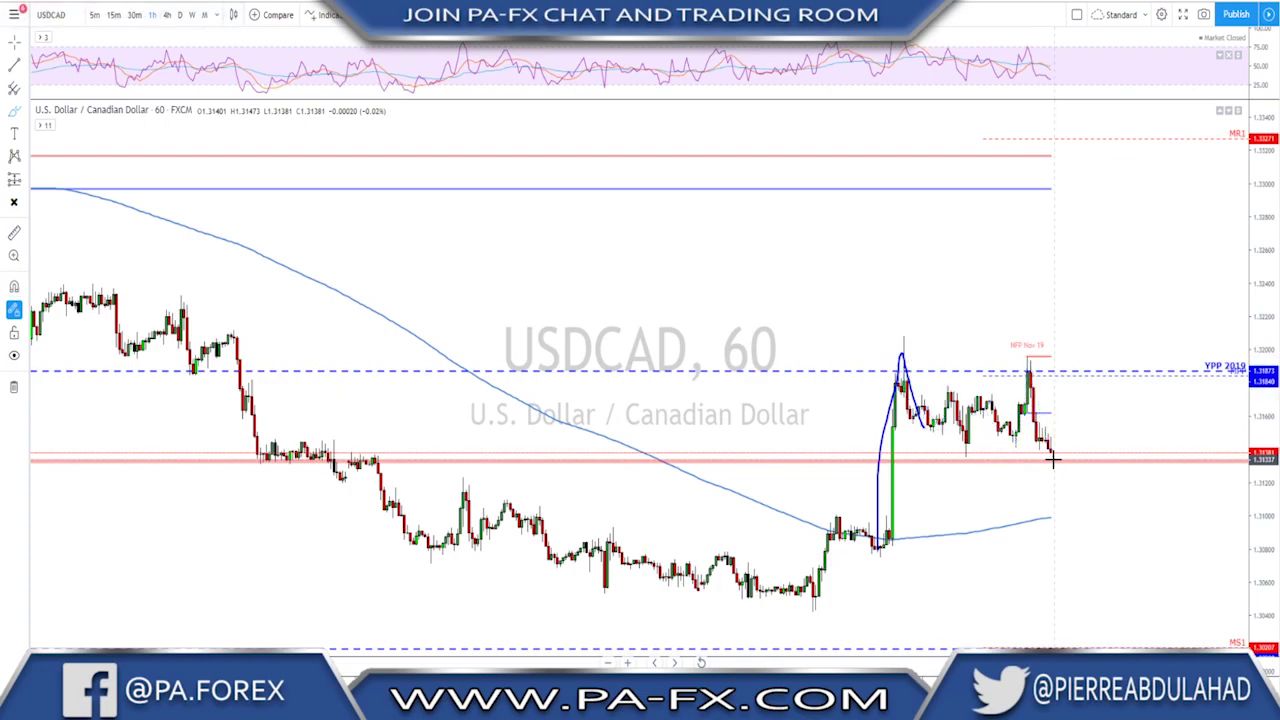
On the daily USDCAD chart, brush the decline, rebound to YPP 2019 and projected drop to MS1, and mark the earlier low there
click(180, 14)
scroll(1051, 277, down, 3)
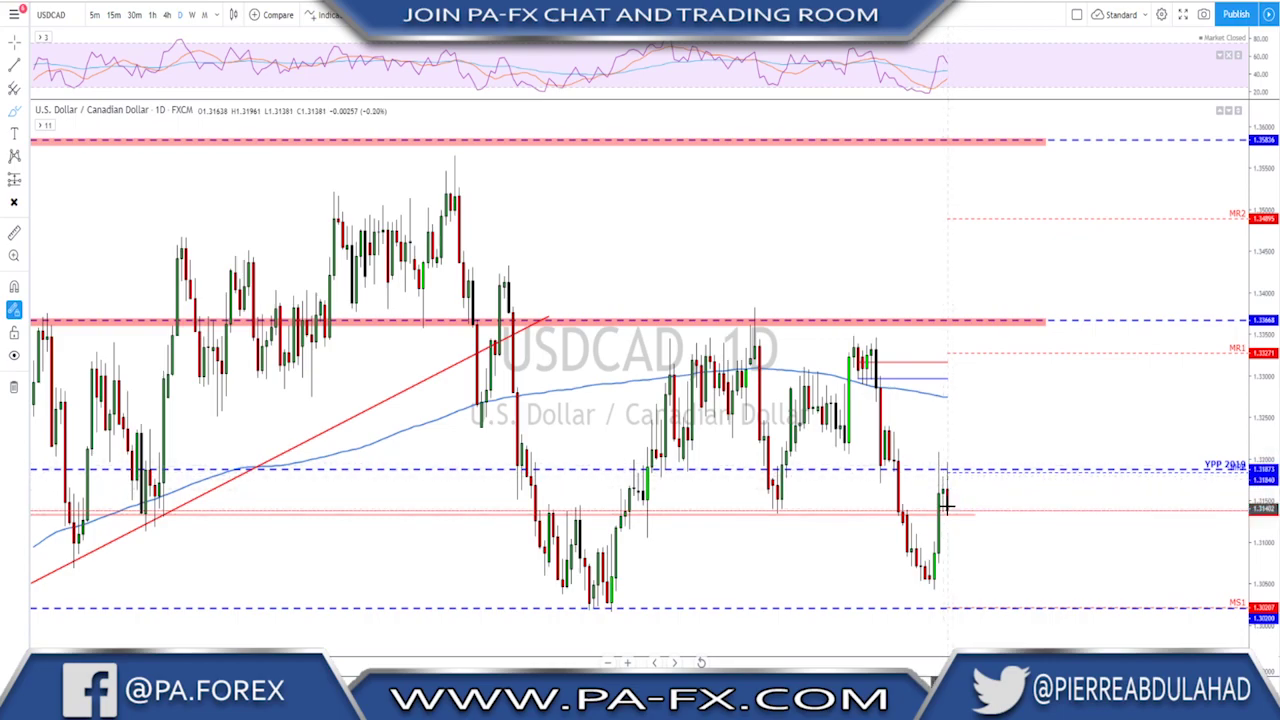
scroll(955, 497, down, 3)
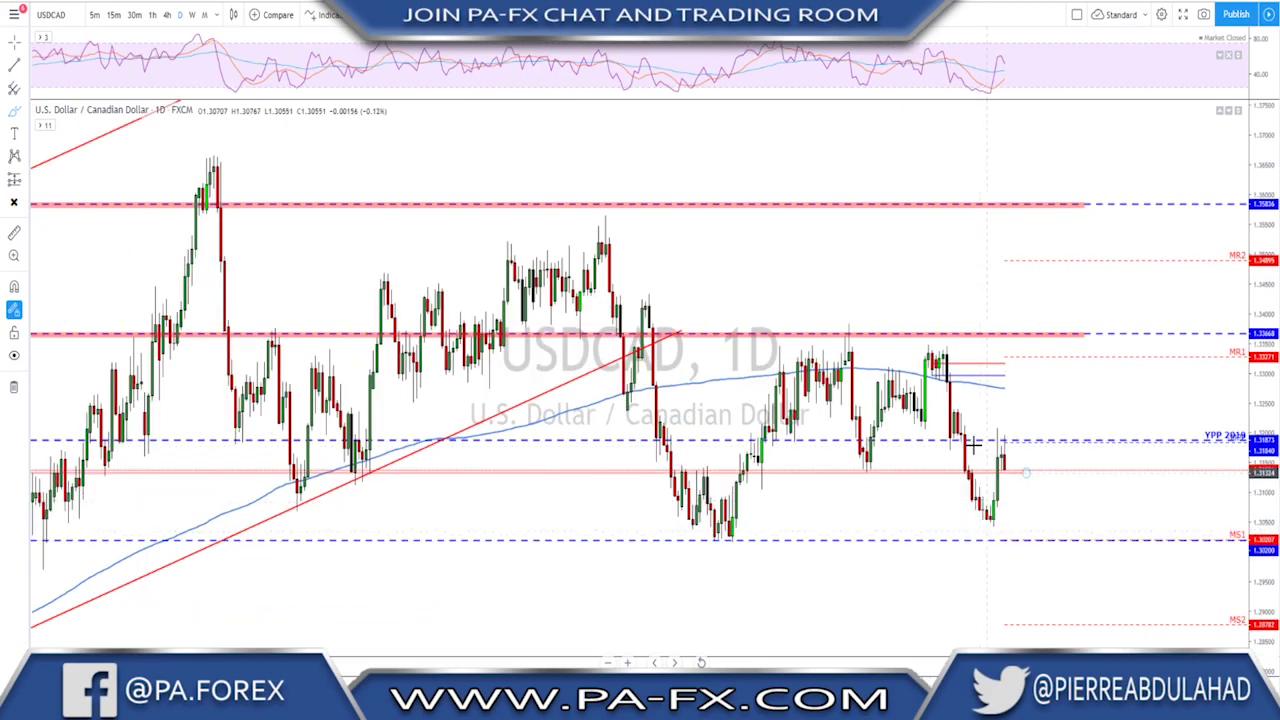
mouse_move(953, 434)
mouse_down()
mouse_move(990, 520)
mouse_move(1002, 442)
mouse_move(1037, 542)
mouse_up()
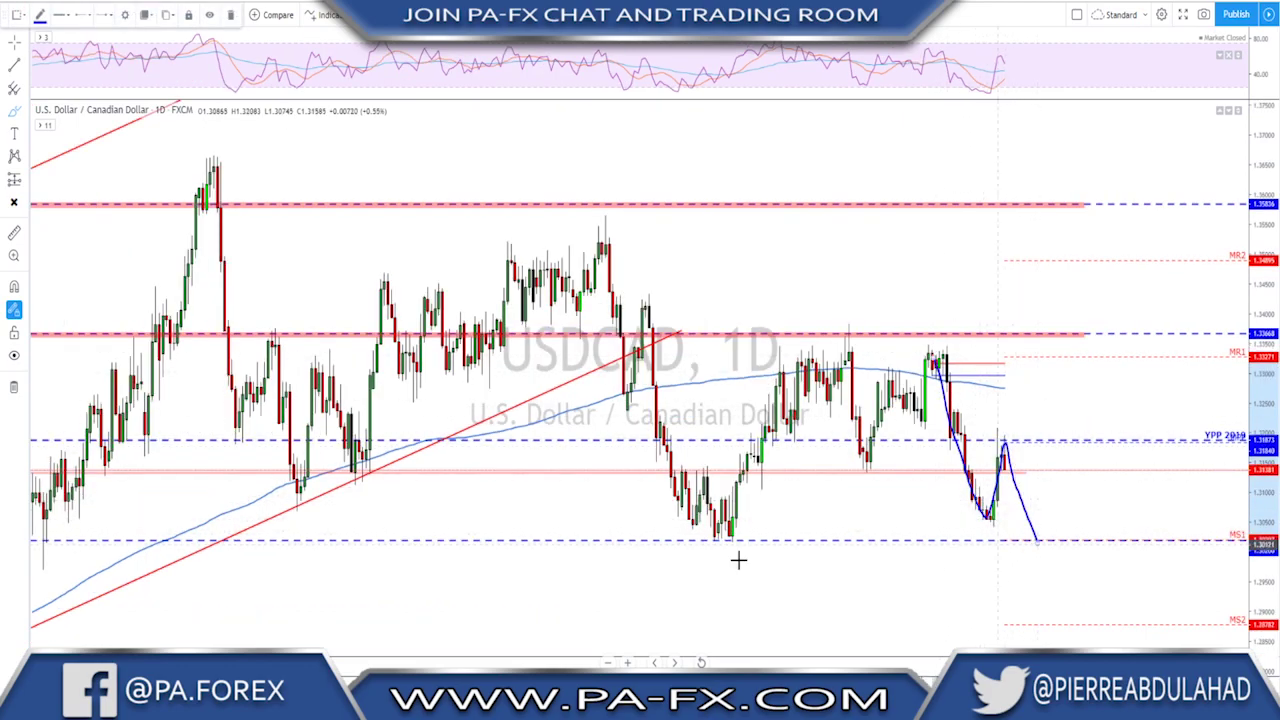
mouse_move(739, 531)
mouse_down()
mouse_move(721, 549)
mouse_move(736, 529)
mouse_up()
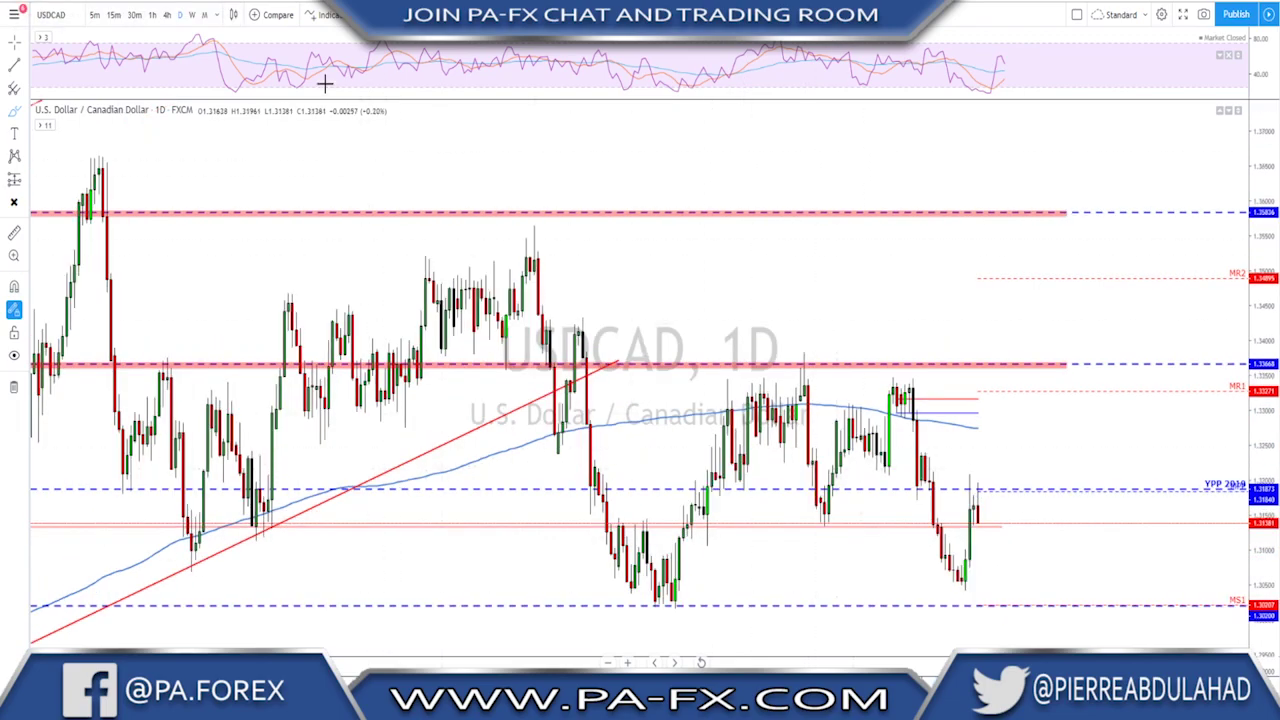
On the 4-hour USDCAD chart, brush a projected support break, retest and fall to about 1.3060, then undo the projection
click(166, 15)
scroll(1040, 331, down, 5)
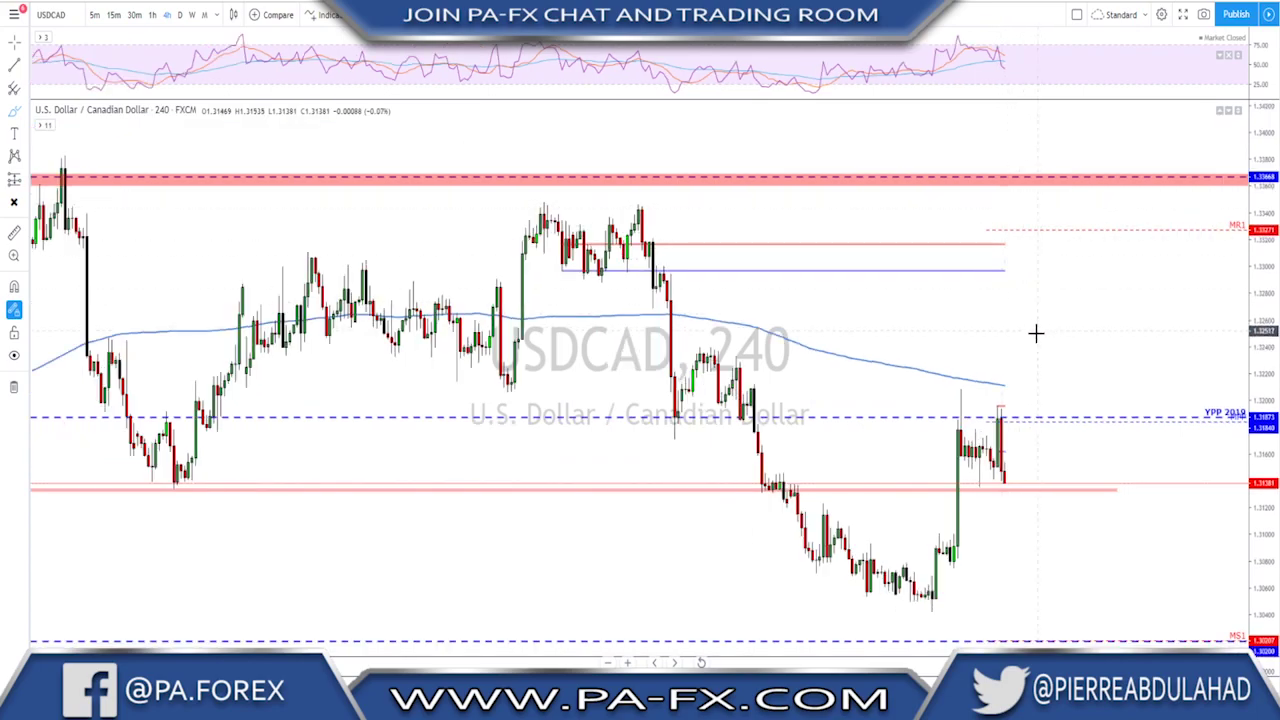
scroll(1028, 437, down, 1)
scroll(1022, 460, up, 1)
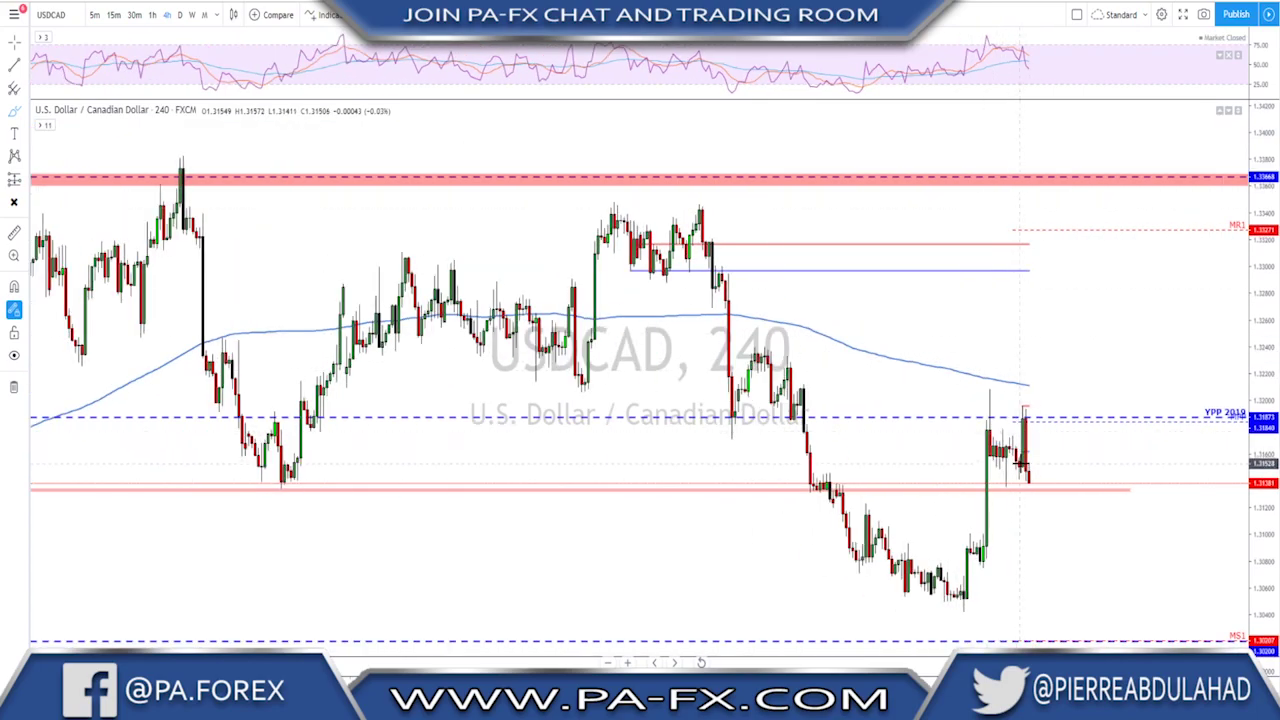
mouse_move(1024, 432)
mouse_down()
mouse_move(1036, 511)
mouse_move(1044, 489)
mouse_up()
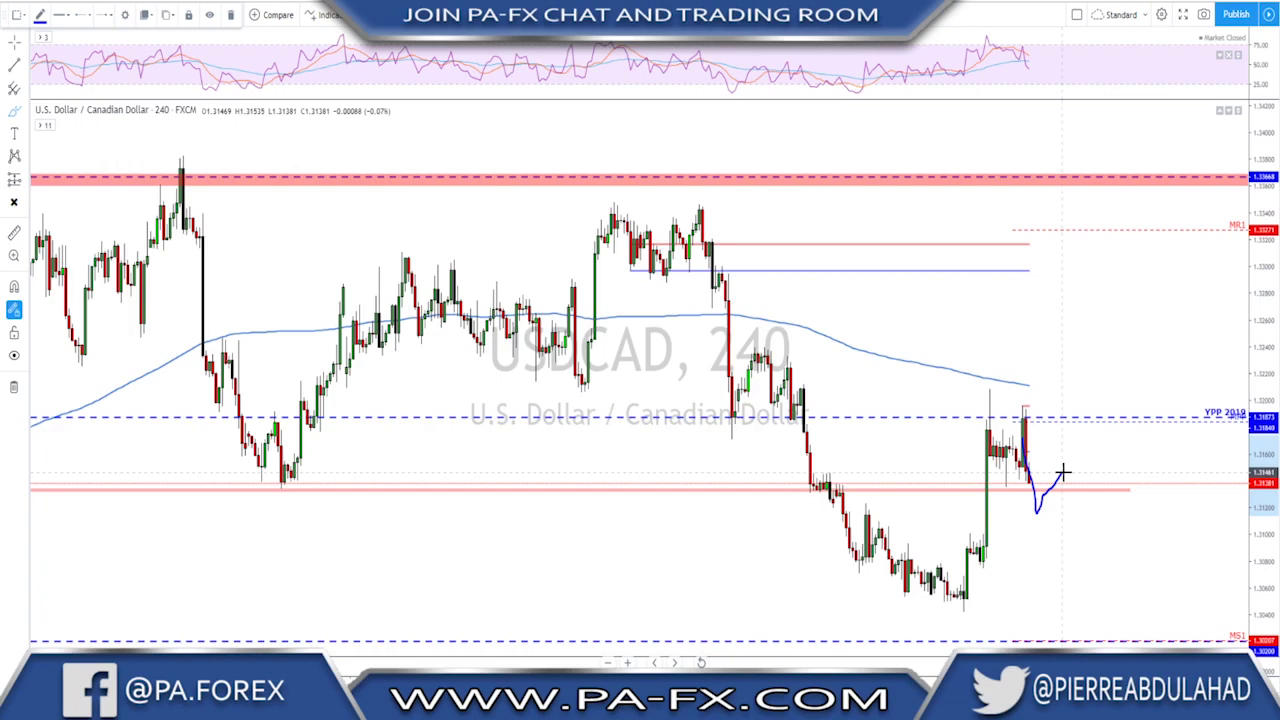
drag(1062, 472, 1103, 589)
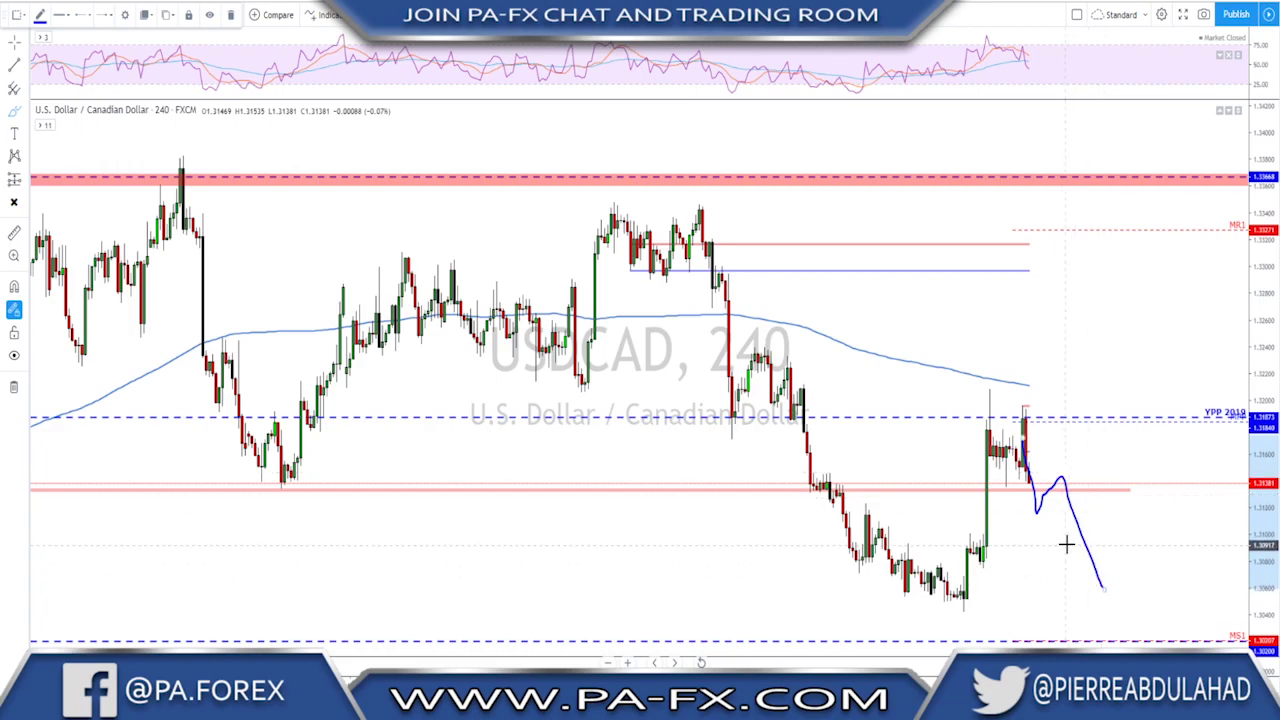
key(ctrl+z)
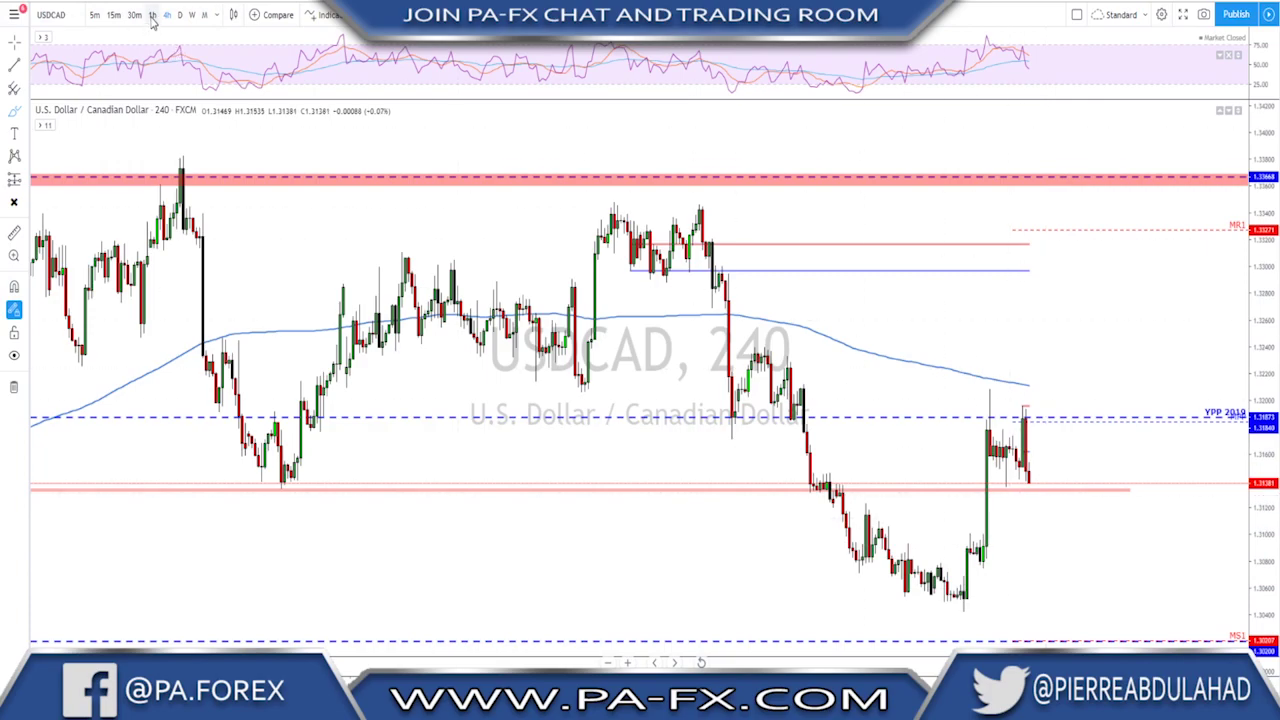
On the hourly USDCAD chart, brush the range's two boundaries and a projected break down to about 1.3060, then undo the strokes
click(152, 18)
drag(914, 457, 1088, 454)
drag(1073, 373, 1079, 372)
mouse_move(1047, 439)
mouse_down()
mouse_move(1057, 471)
mouse_move(1076, 476)
mouse_move(1086, 454)
mouse_move(1116, 588)
mouse_up()
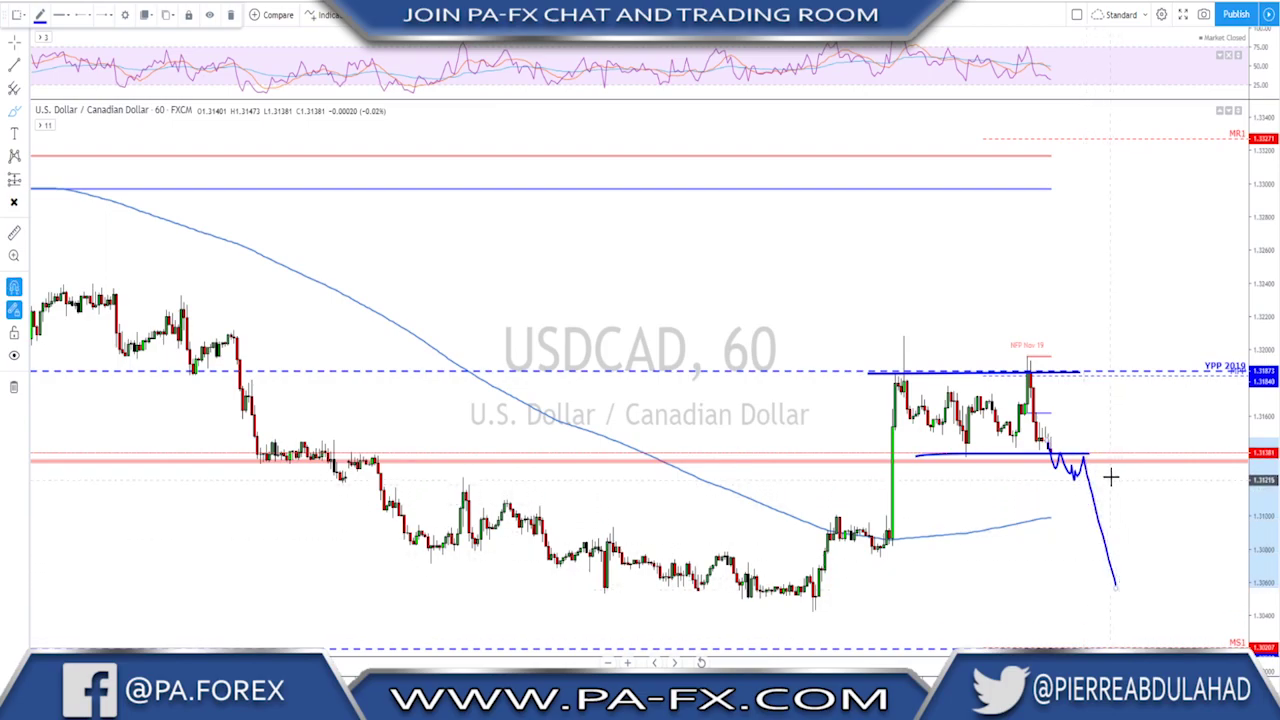
key(ctrl+z)
key(ctrl+z)
key(ctrl+z)
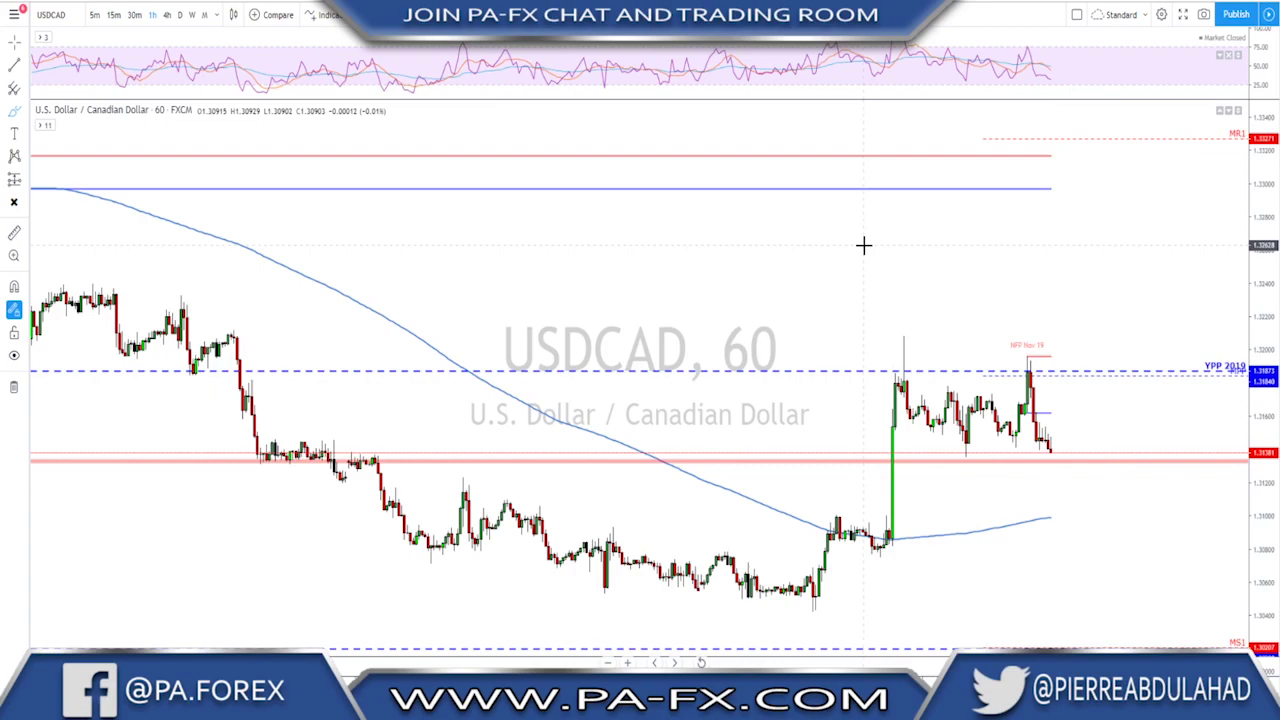
Open the AUDUSD chart on the daily timeframe
key(Down)
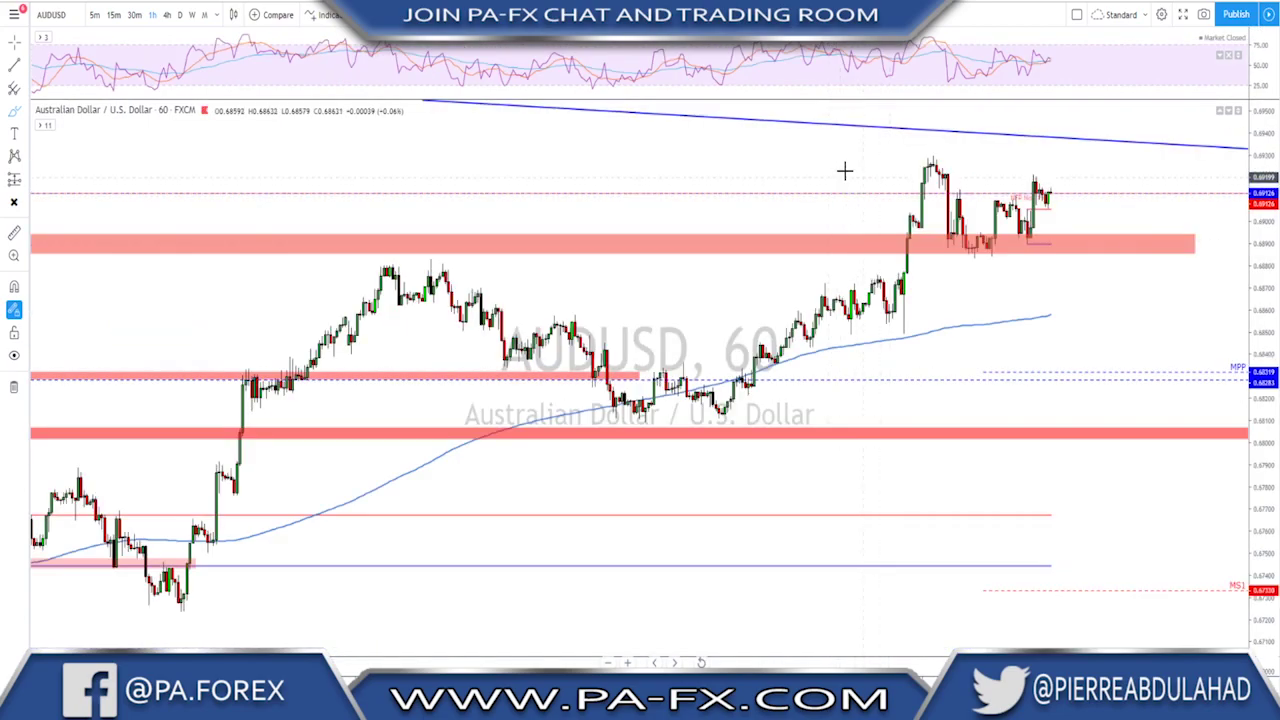
click(180, 16)
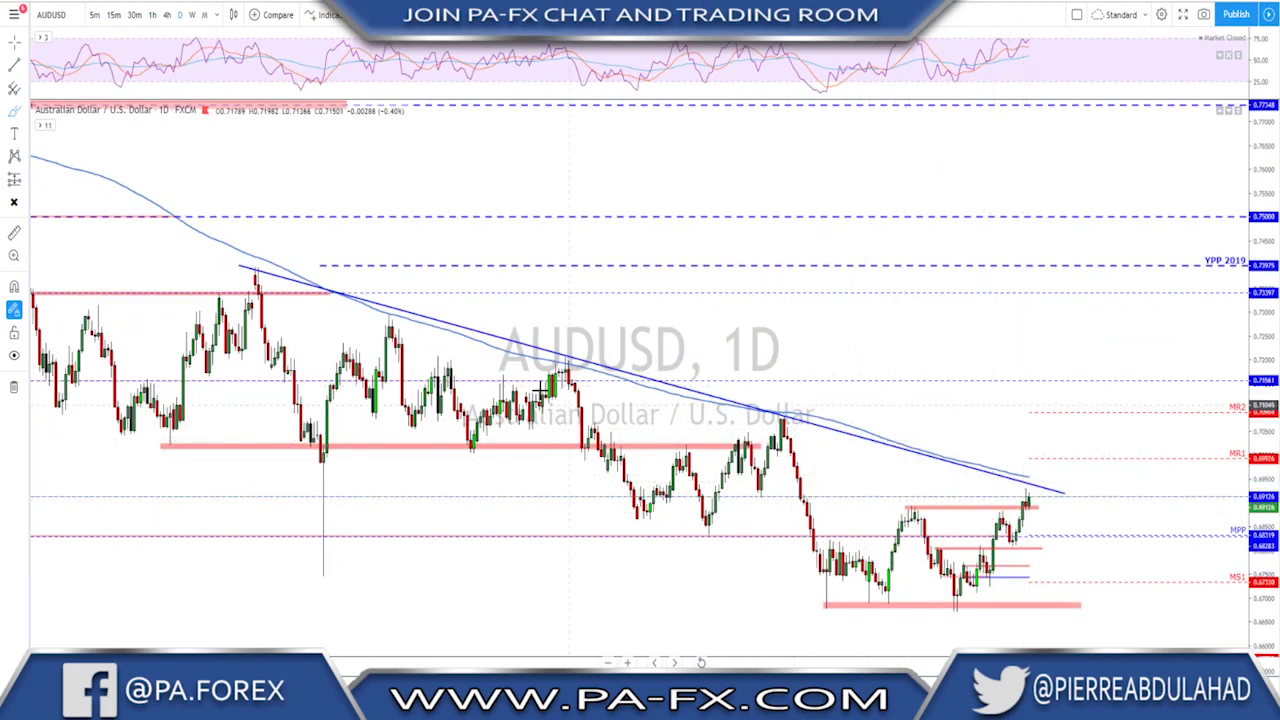
Circle three swing highs along the descending AUDUSD trendline, then undo the circles
drag(240, 272, 248, 266)
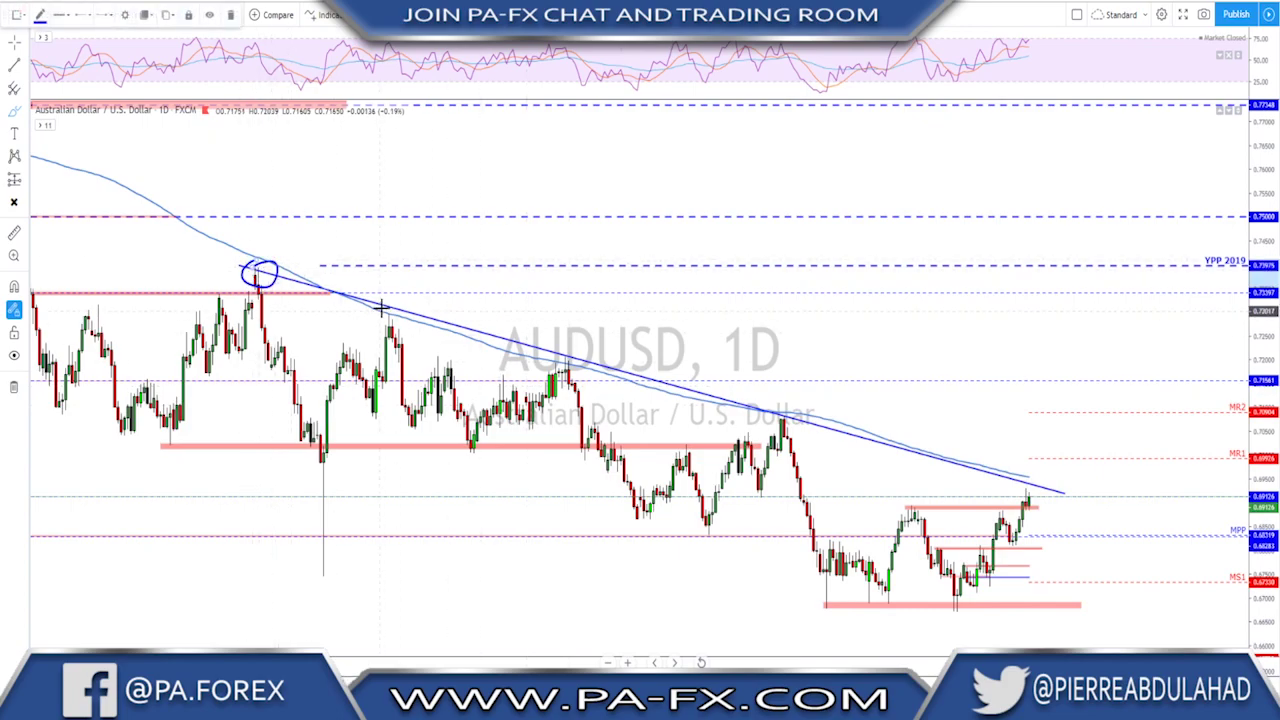
mouse_move(555, 345)
mouse_down()
mouse_move(578, 391)
mouse_move(560, 352)
mouse_up()
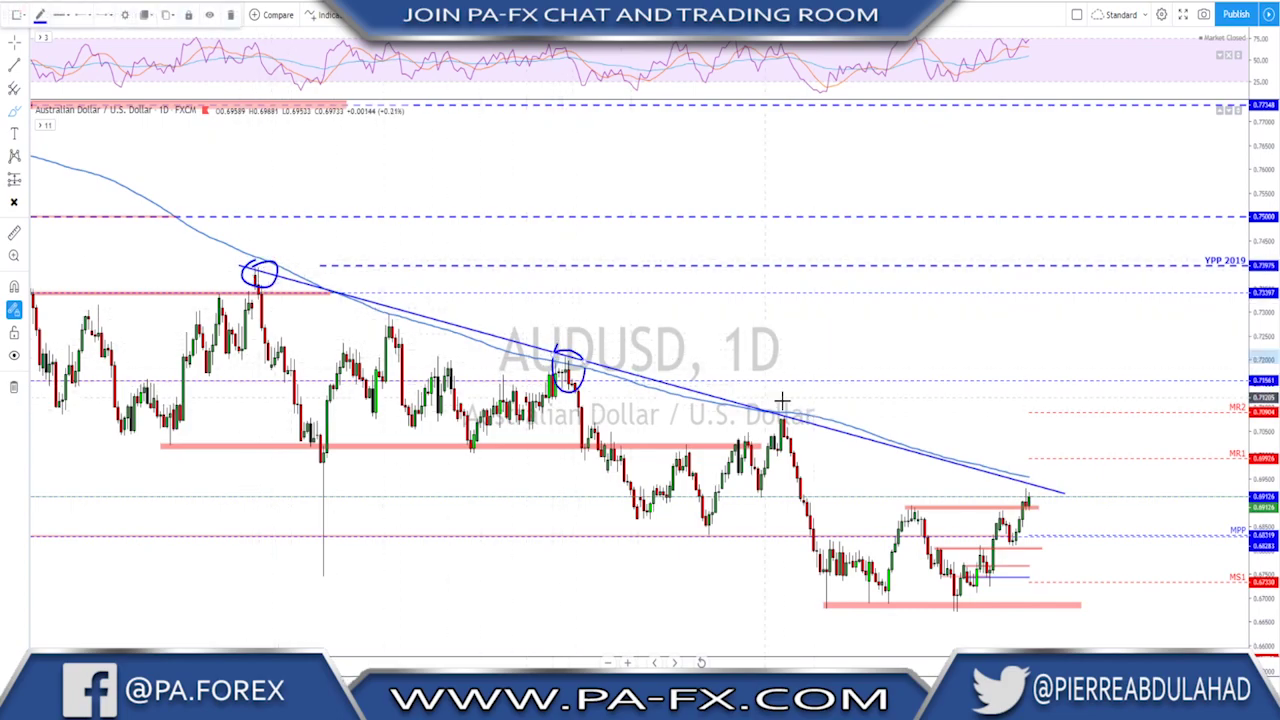
drag(775, 404, 777, 408)
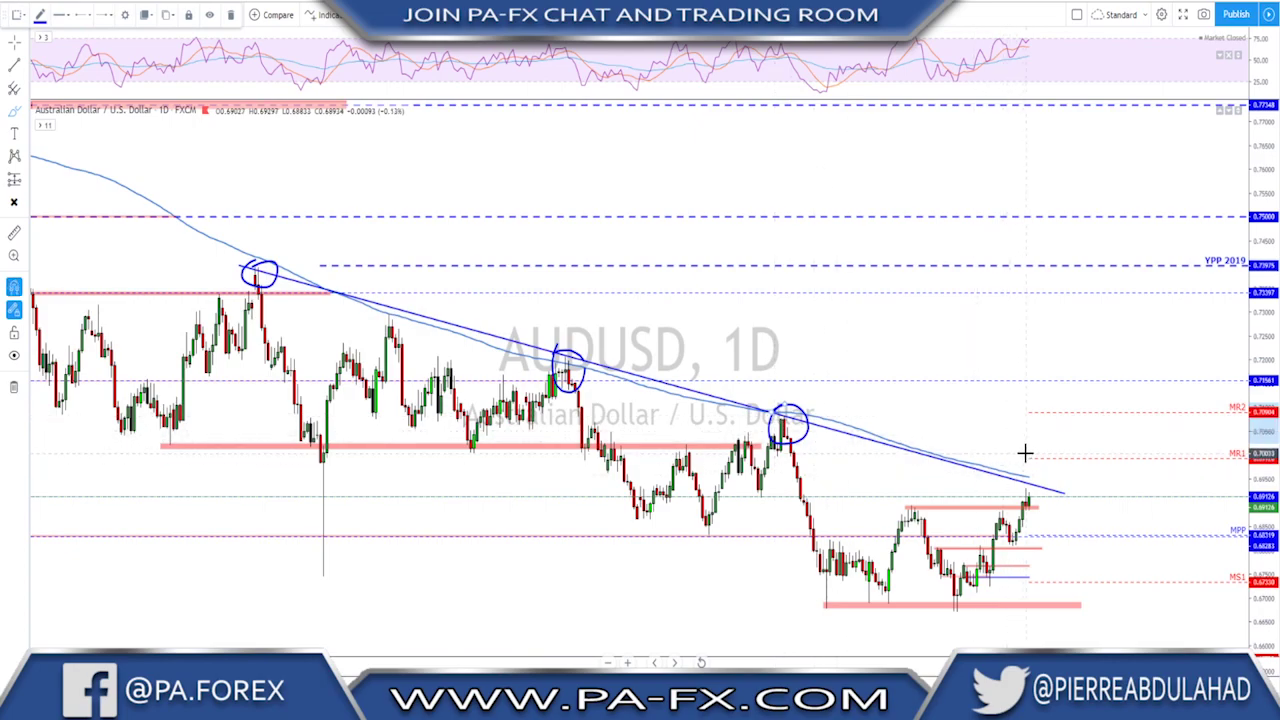
key(ctrl+z)
key(ctrl+z)
key(ctrl+z)
Brush the rounded AUDUSD bottom and its rise to the trendline, circle the prior high near 0.6890, then undo the marks
scroll(1054, 480, up, 3)
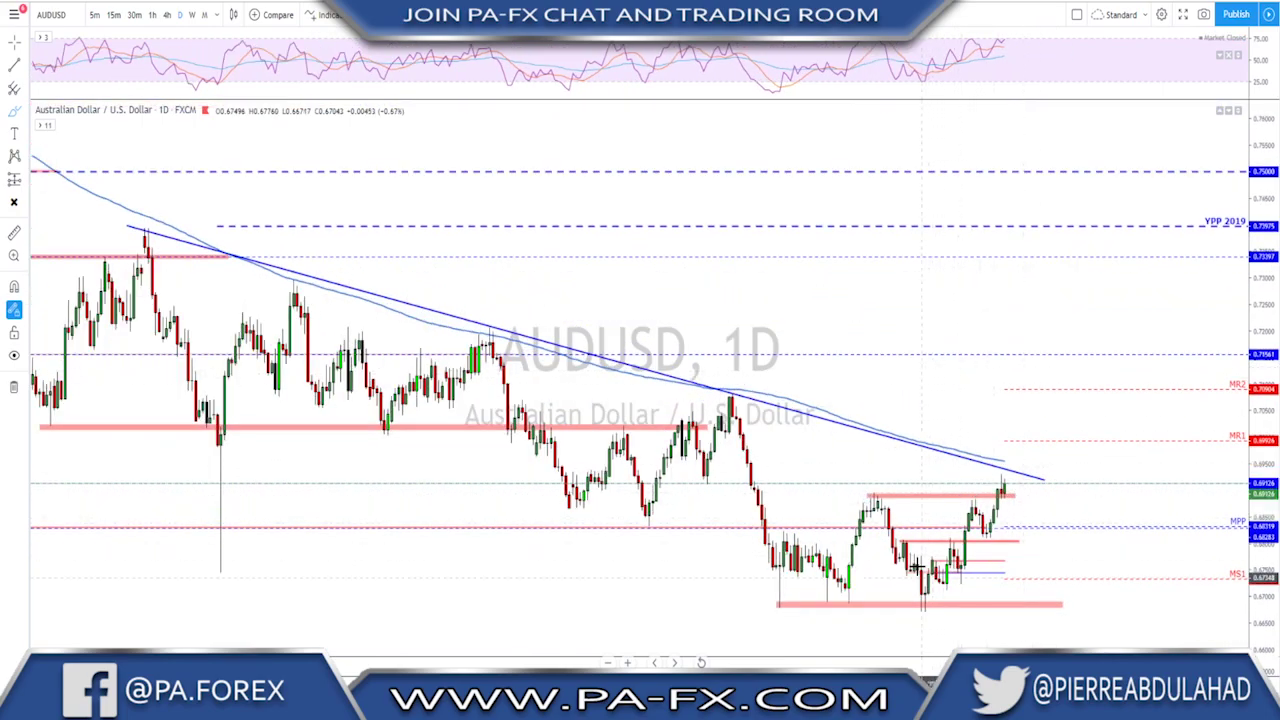
mouse_move(868, 497)
mouse_down()
mouse_move(955, 585)
mouse_move(972, 506)
mouse_move(1005, 543)
mouse_move(988, 524)
mouse_move(1005, 479)
mouse_up()
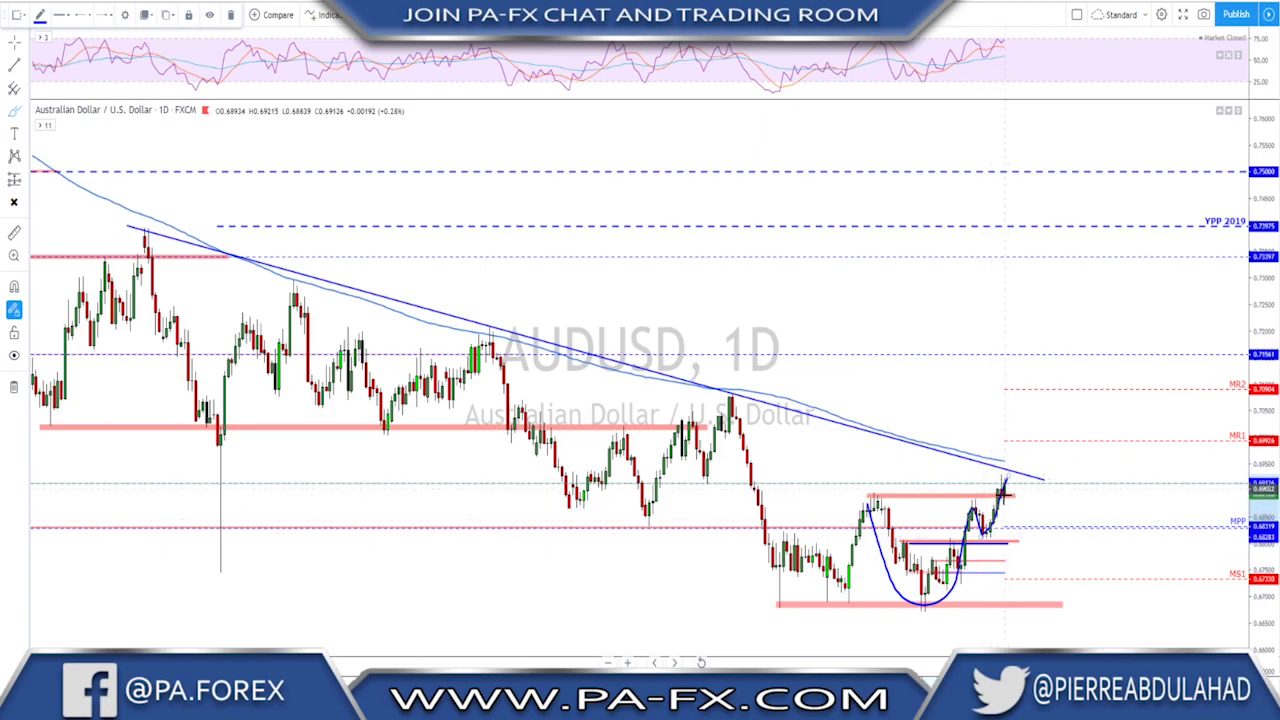
mouse_move(857, 491)
mouse_down()
mouse_move(902, 490)
mouse_move(858, 497)
mouse_move(866, 490)
mouse_up()
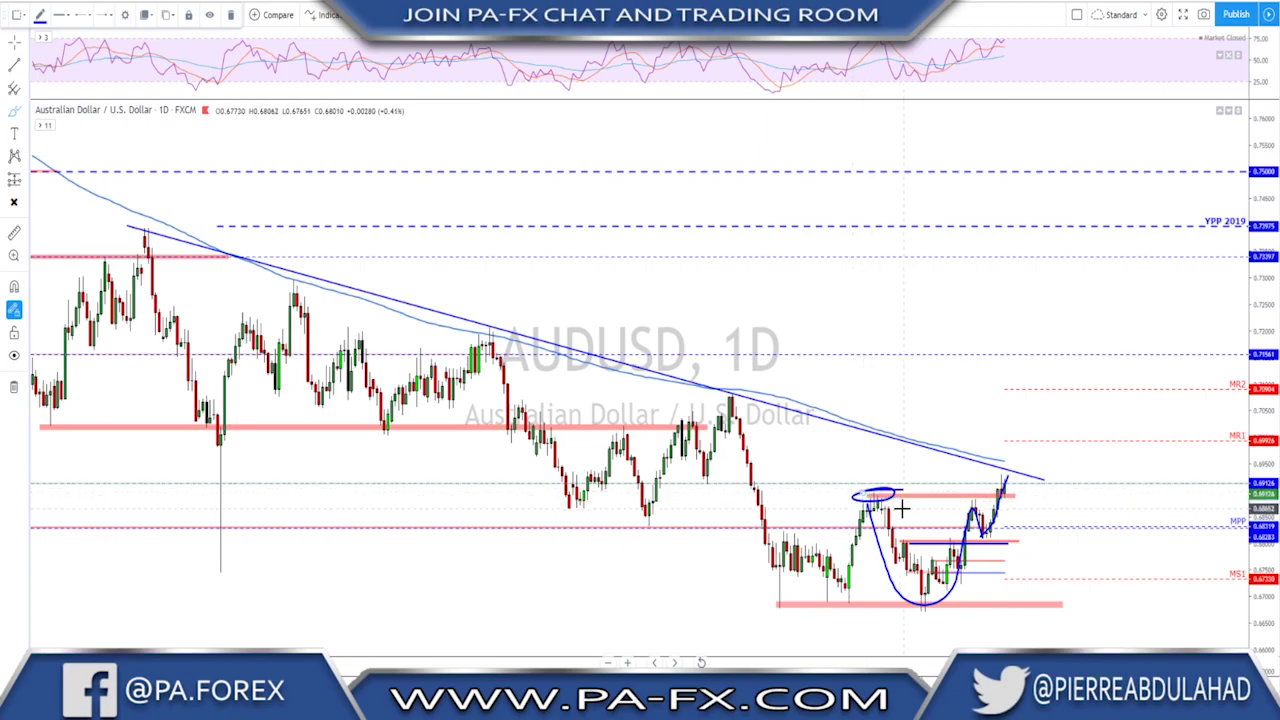
key(ctrl+z)
key(ctrl+z)
key(ctrl+z)
key(ctrl+z)
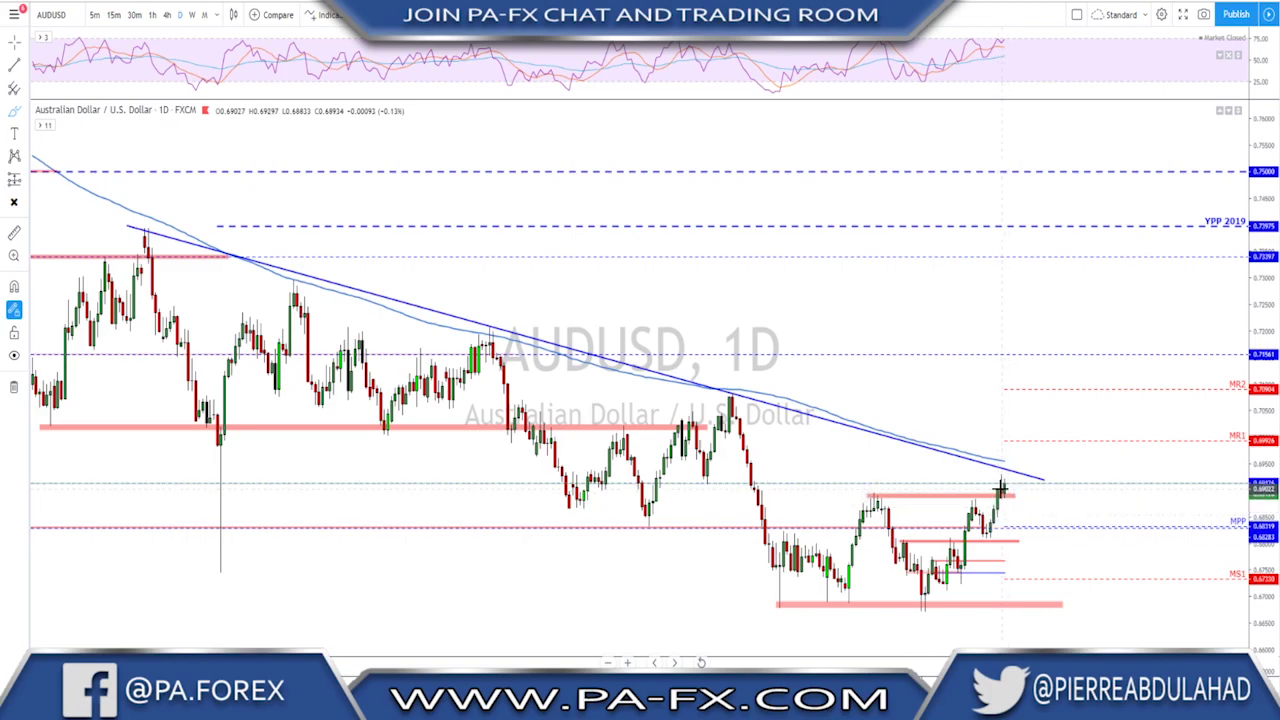
Brush a projected AUDUSD break above the descending trendline, its retest and a rise to about 0.7050, then undo it
drag(1001, 490, 1010, 447)
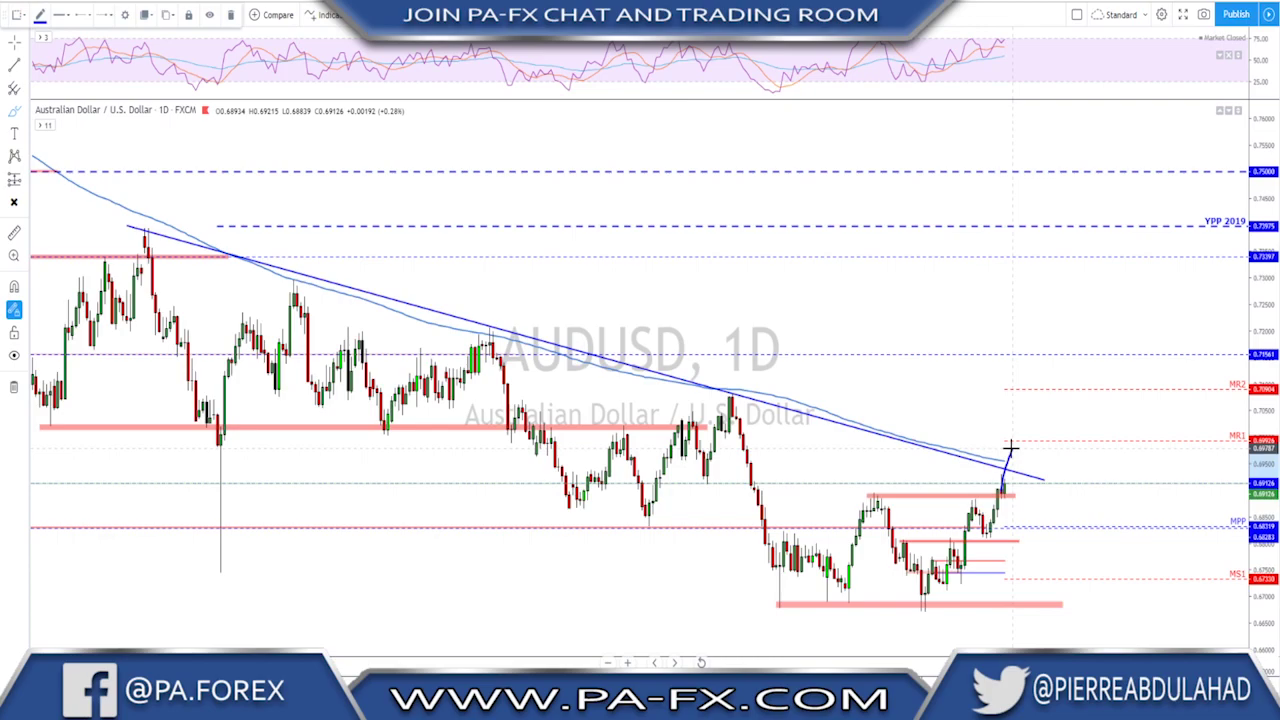
mouse_move(1010, 456)
mouse_down()
mouse_move(1013, 470)
mouse_move(1030, 410)
mouse_up()
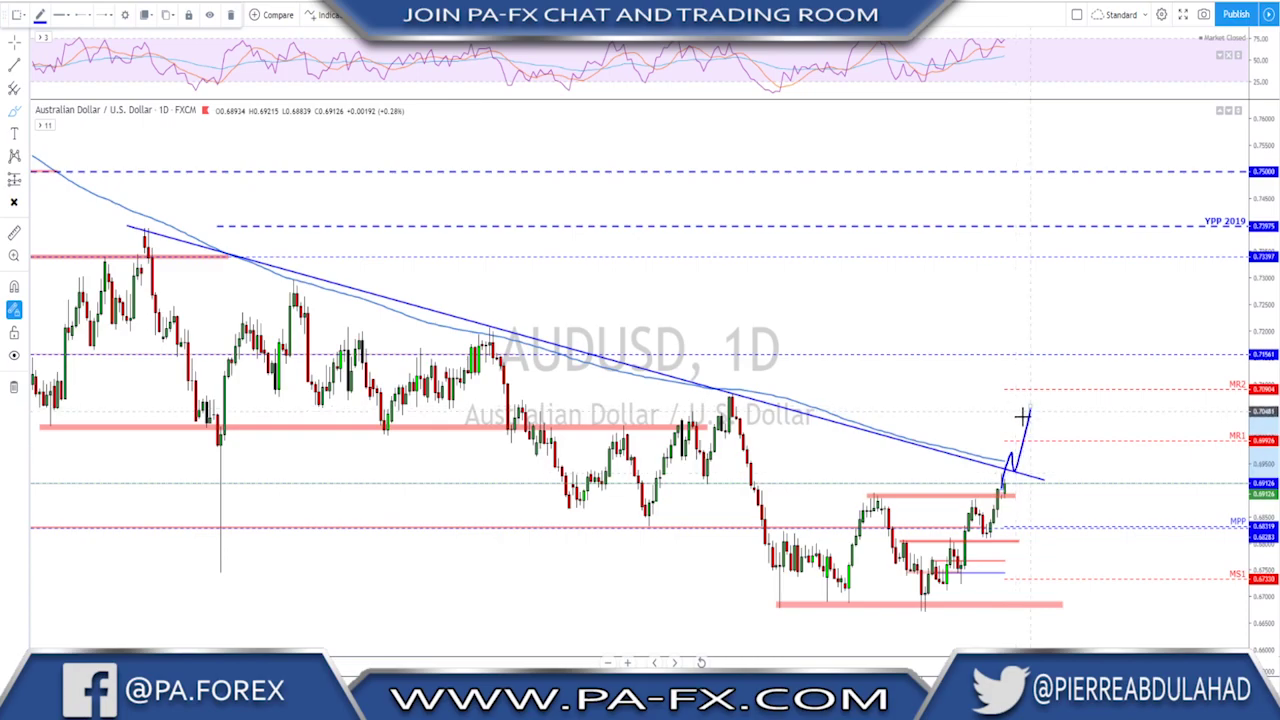
key(ctrl+z)
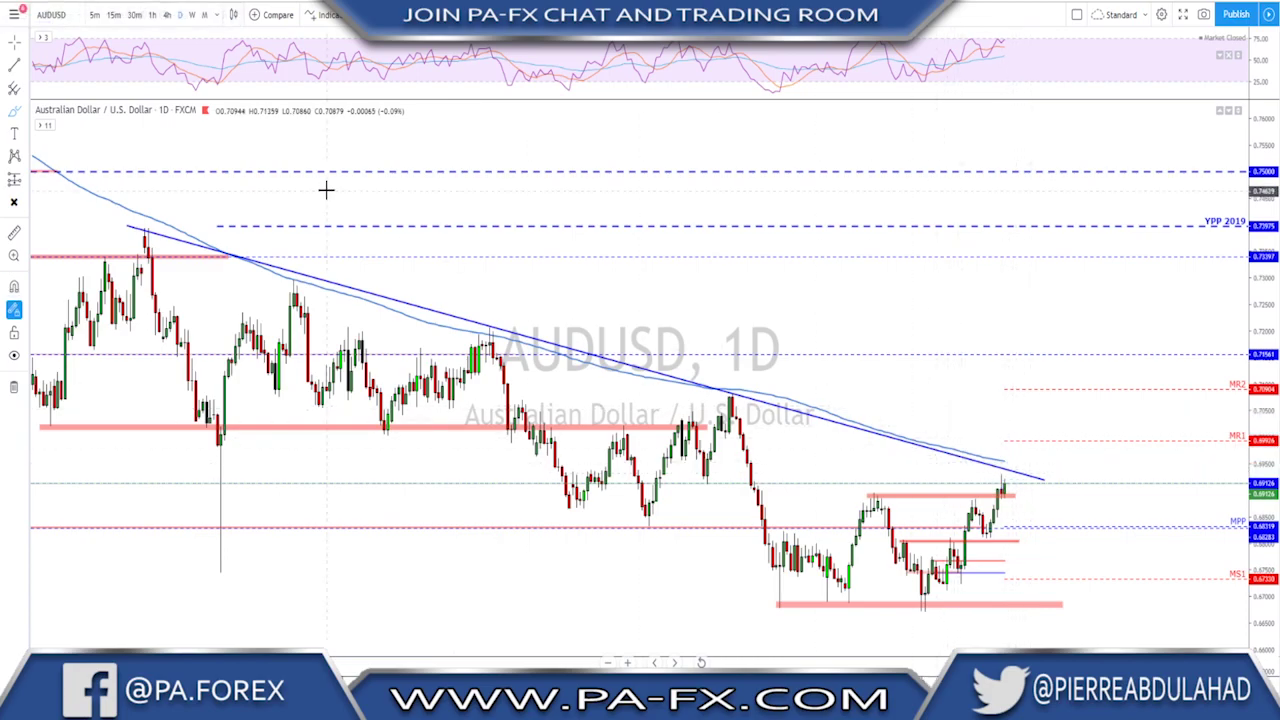
Switch AUDUSD to the weekly timeframe, closer on recent candles, and mark the latest swing high below the descending trendline
click(193, 16)
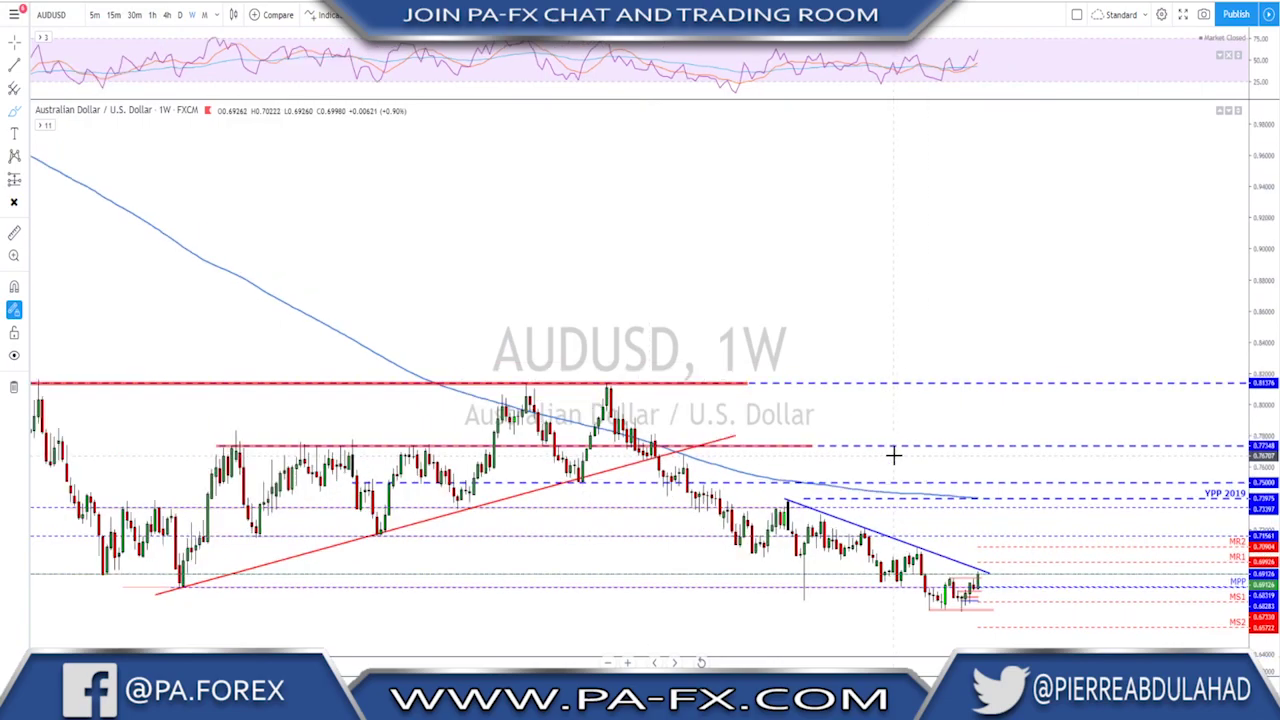
scroll(860, 586, up, 1)
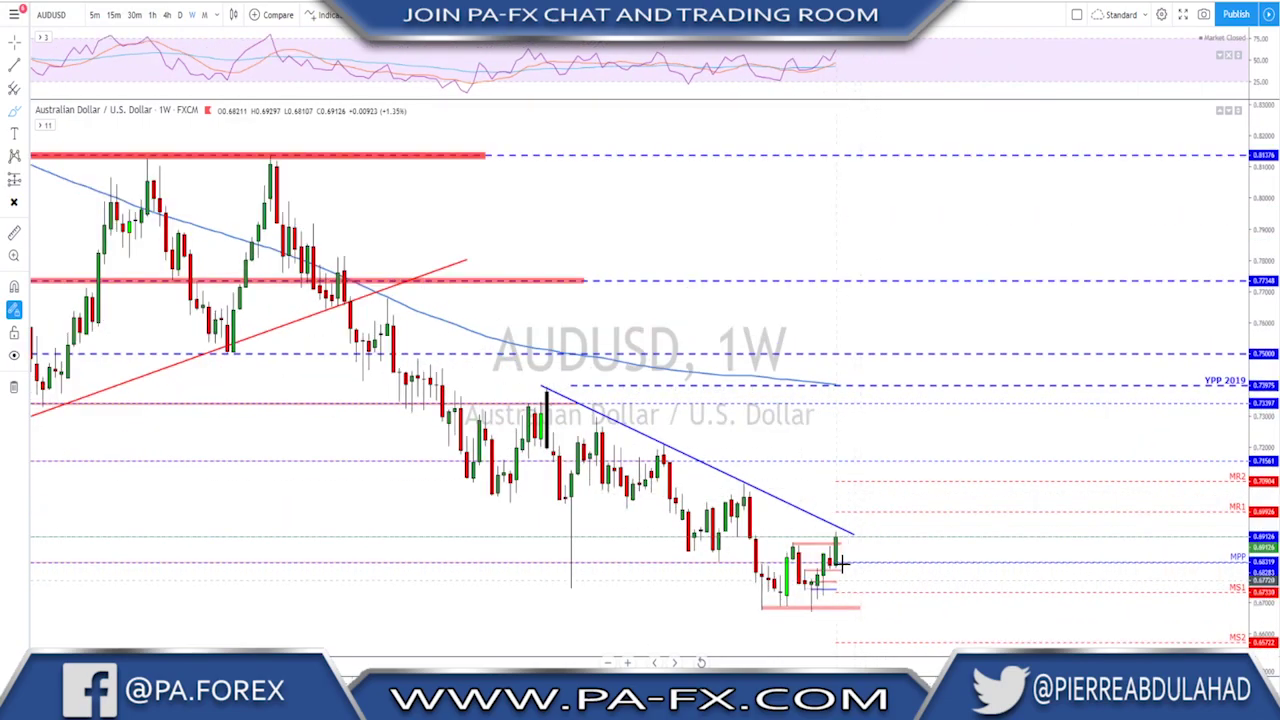
click(787, 543)
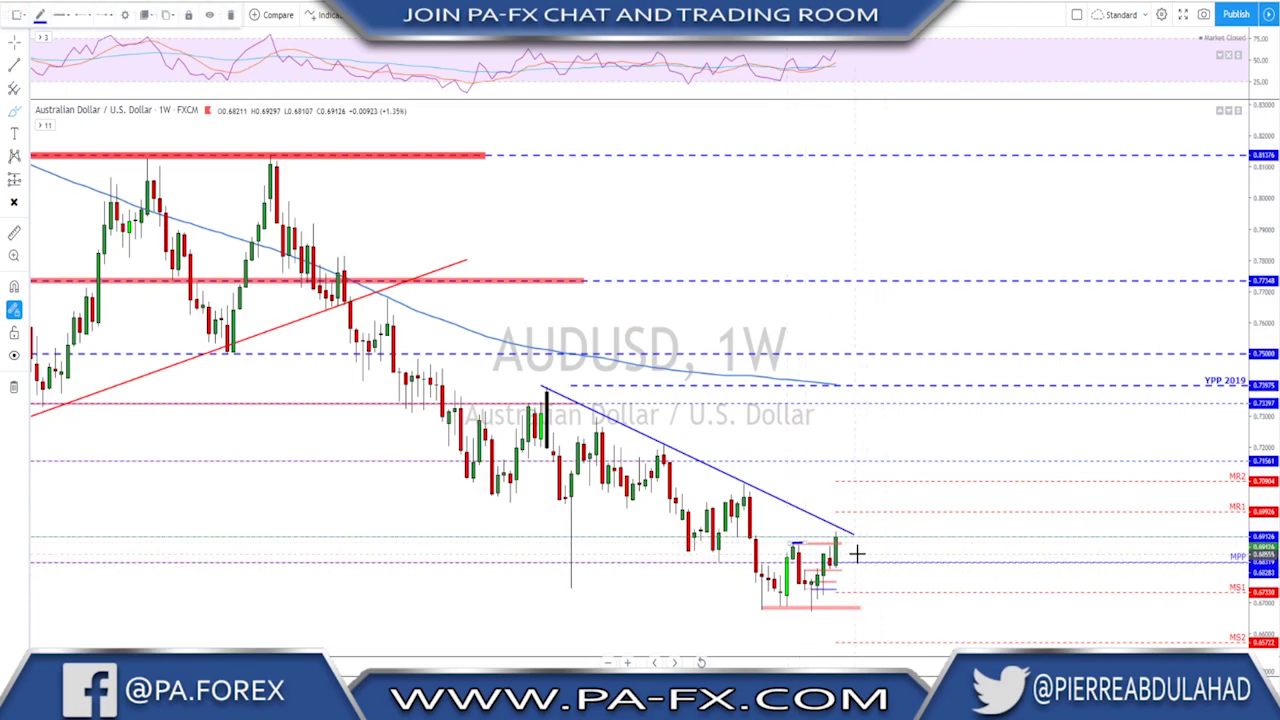
click(845, 540)
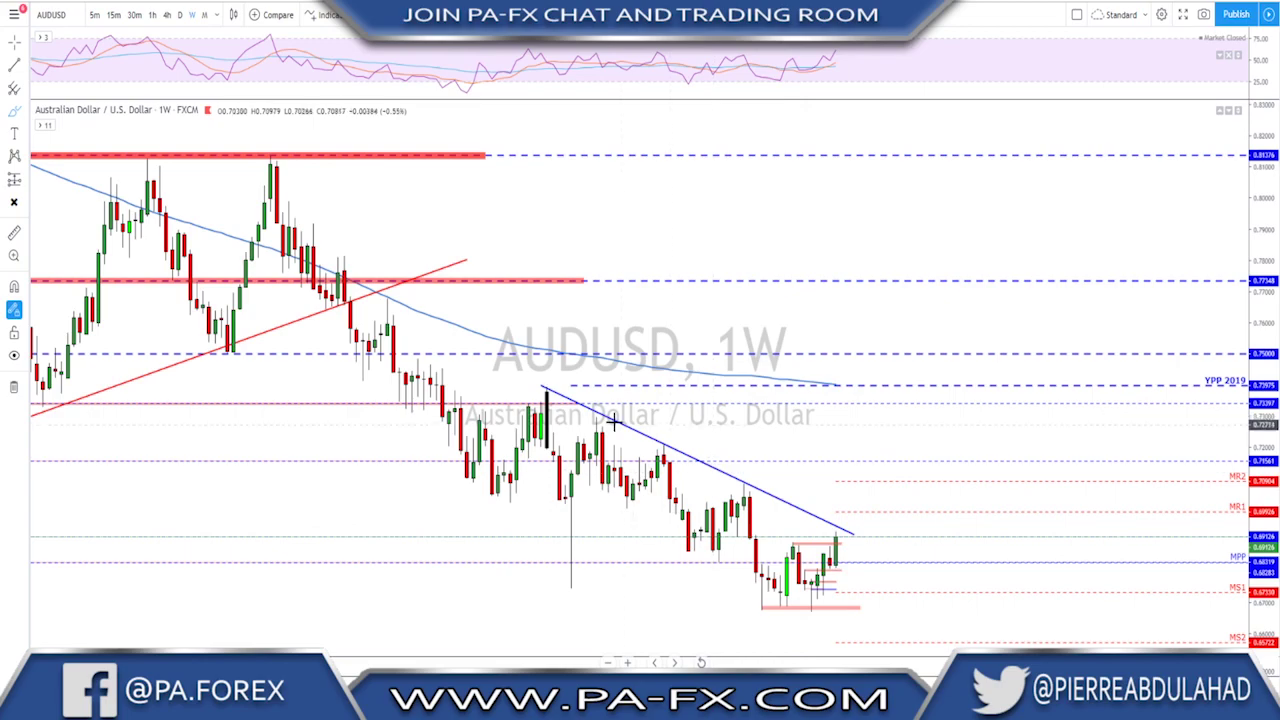
Switch AUDUSD to the four-hour timeframe, brush a level from the prior high near 0.6878 with a pullback and bounce, then undo the marks
click(167, 15)
drag(851, 197, 1085, 281)
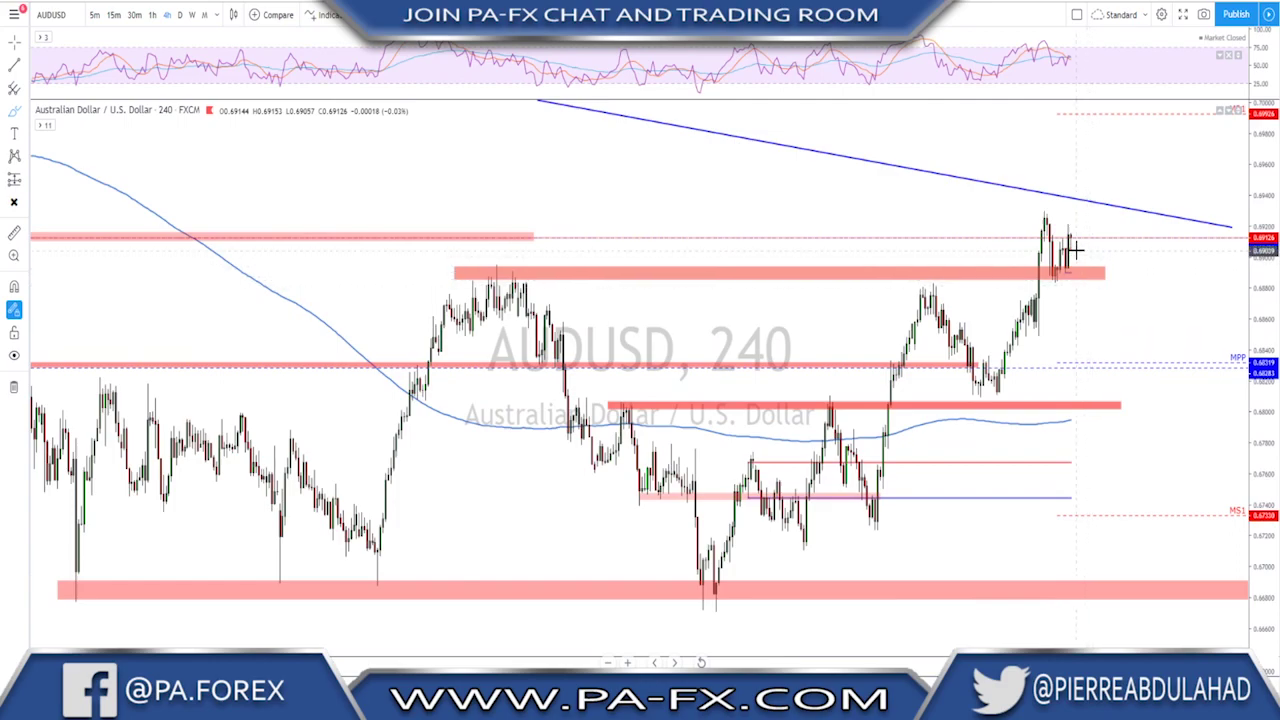
drag(1071, 234, 1085, 275)
drag(922, 289, 1128, 290)
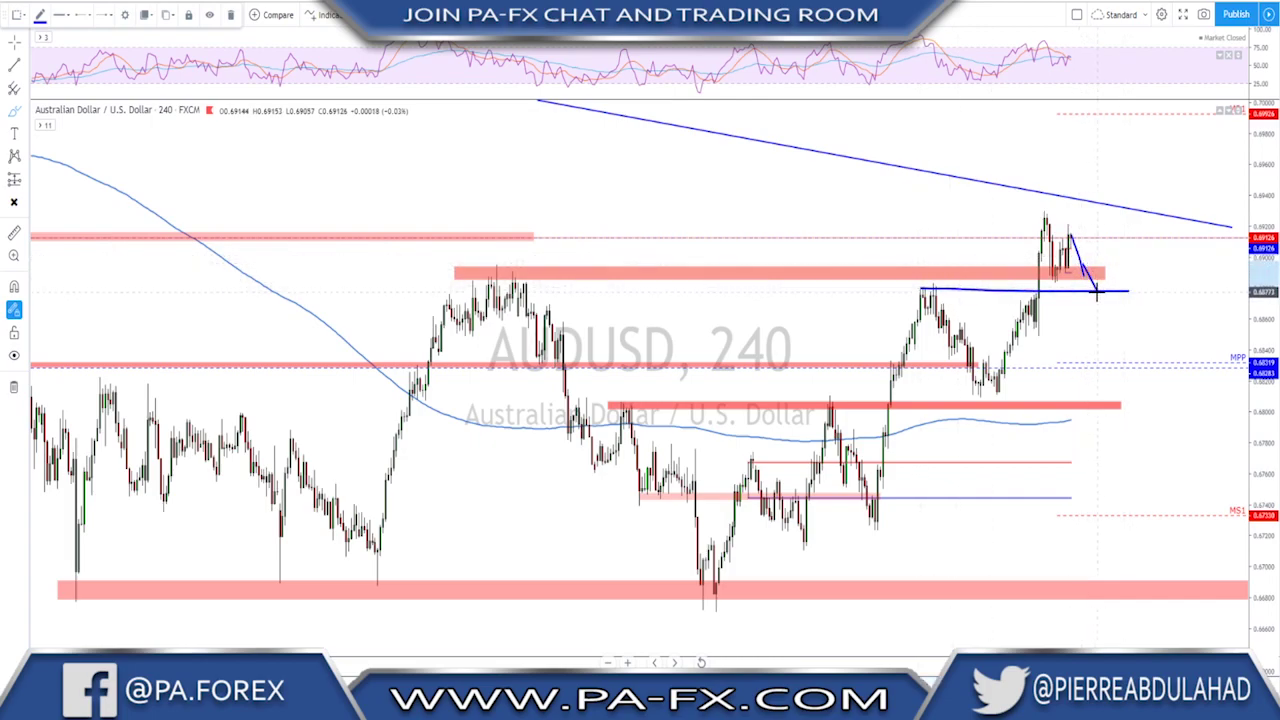
drag(1092, 284, 1098, 286)
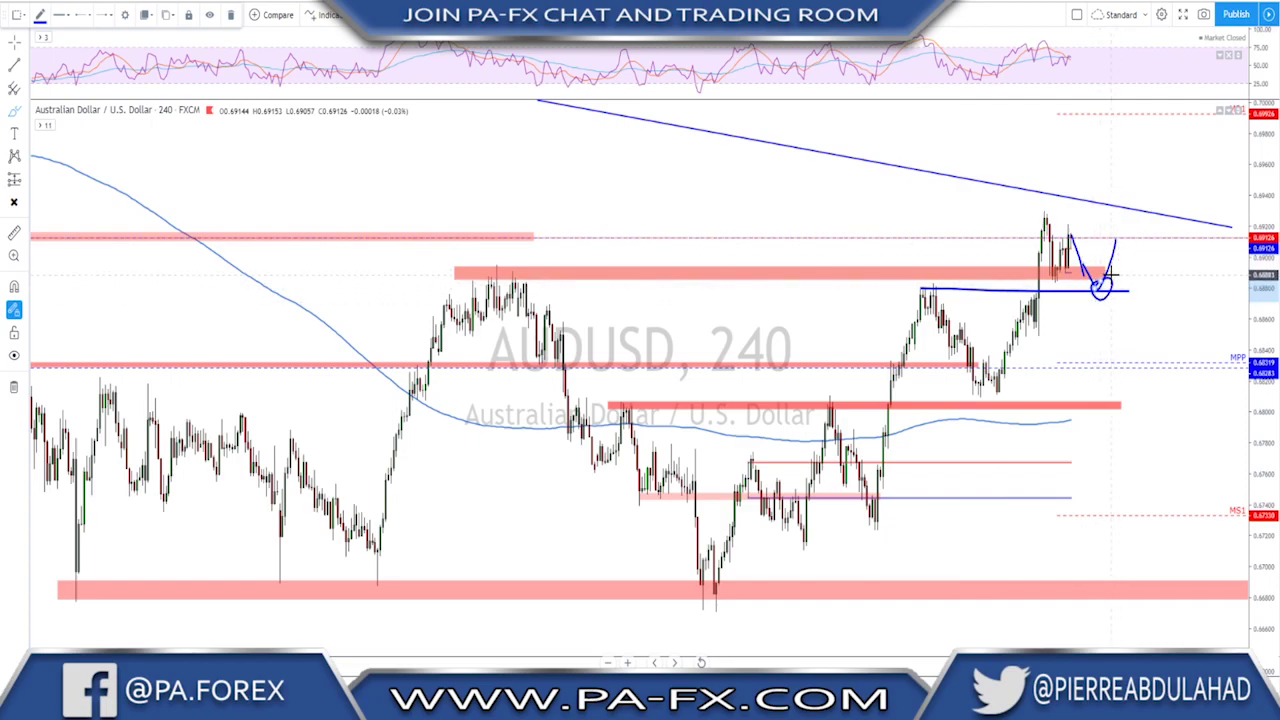
key(ctrl+z)
key(ctrl+z)
key(ctrl+z)
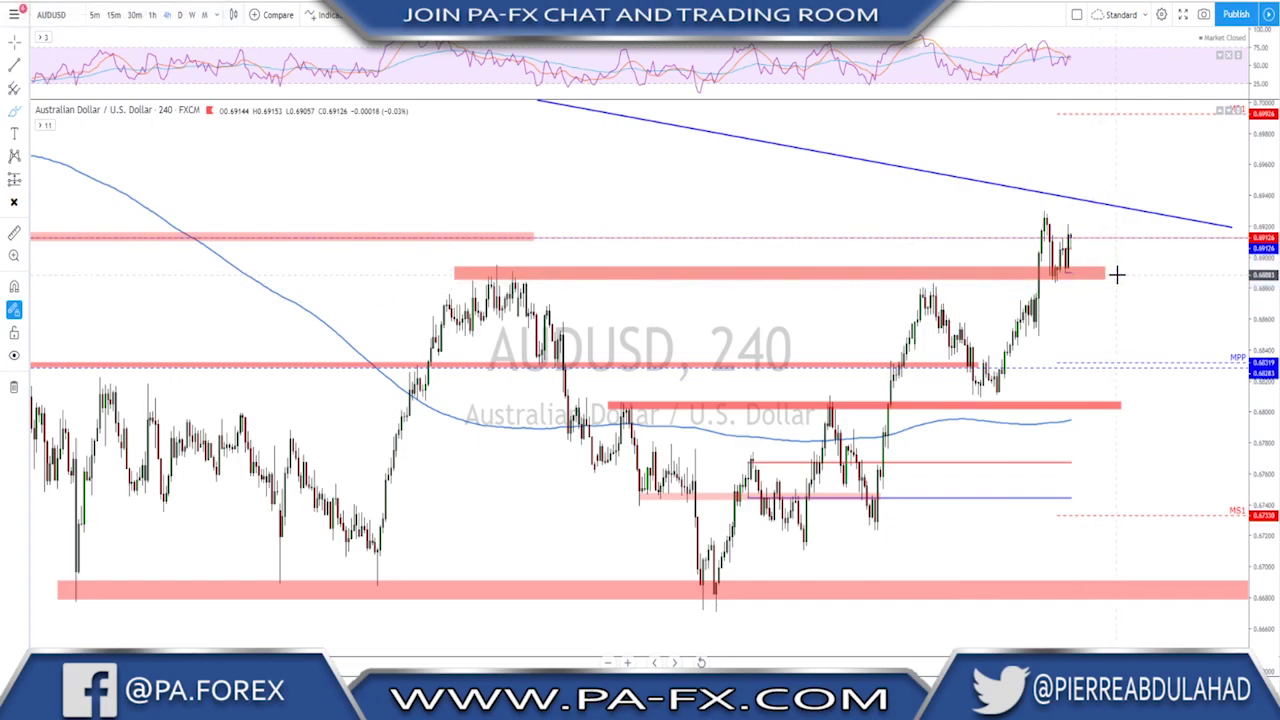
Brush a projected AUDUSD break above the descending trendline, a retest and a rise to about 0.7000 on the four-hour chart, then undo it
scroll(1074, 249, down, 5)
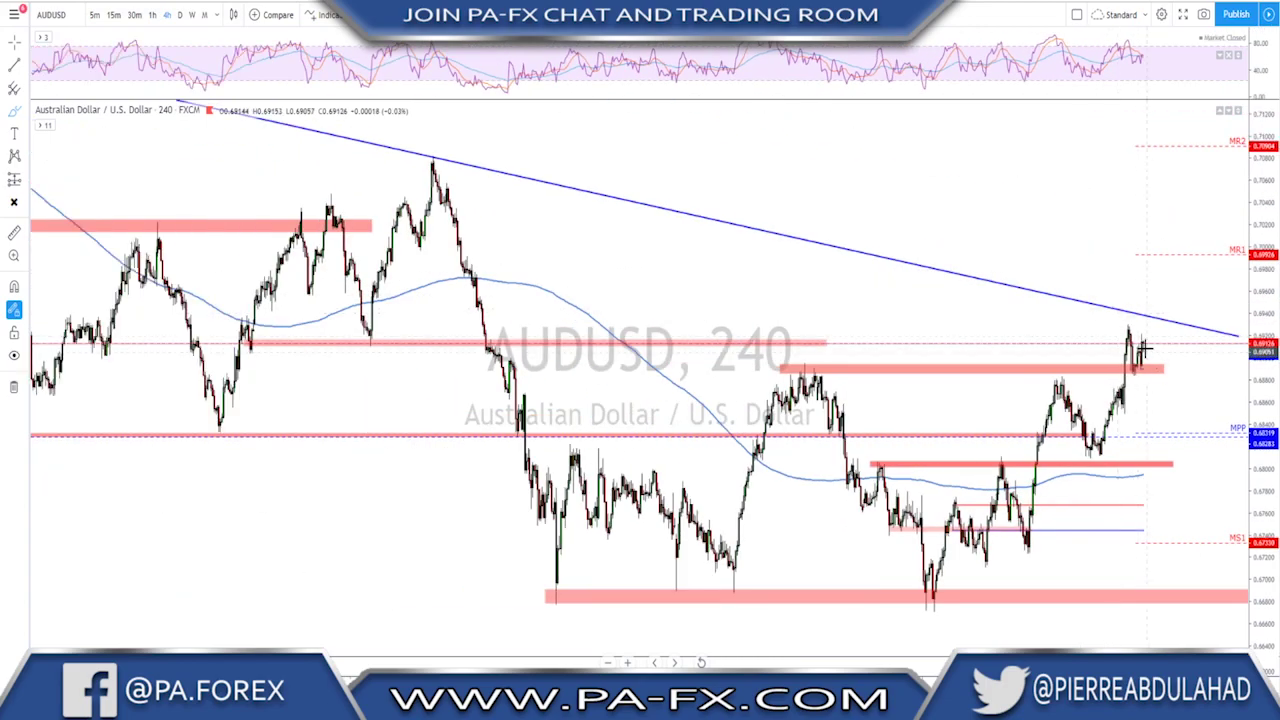
click(1153, 294)
mouse_move(1142, 346)
mouse_down()
mouse_move(1157, 280)
mouse_move(1176, 312)
mouse_move(1192, 243)
mouse_up()
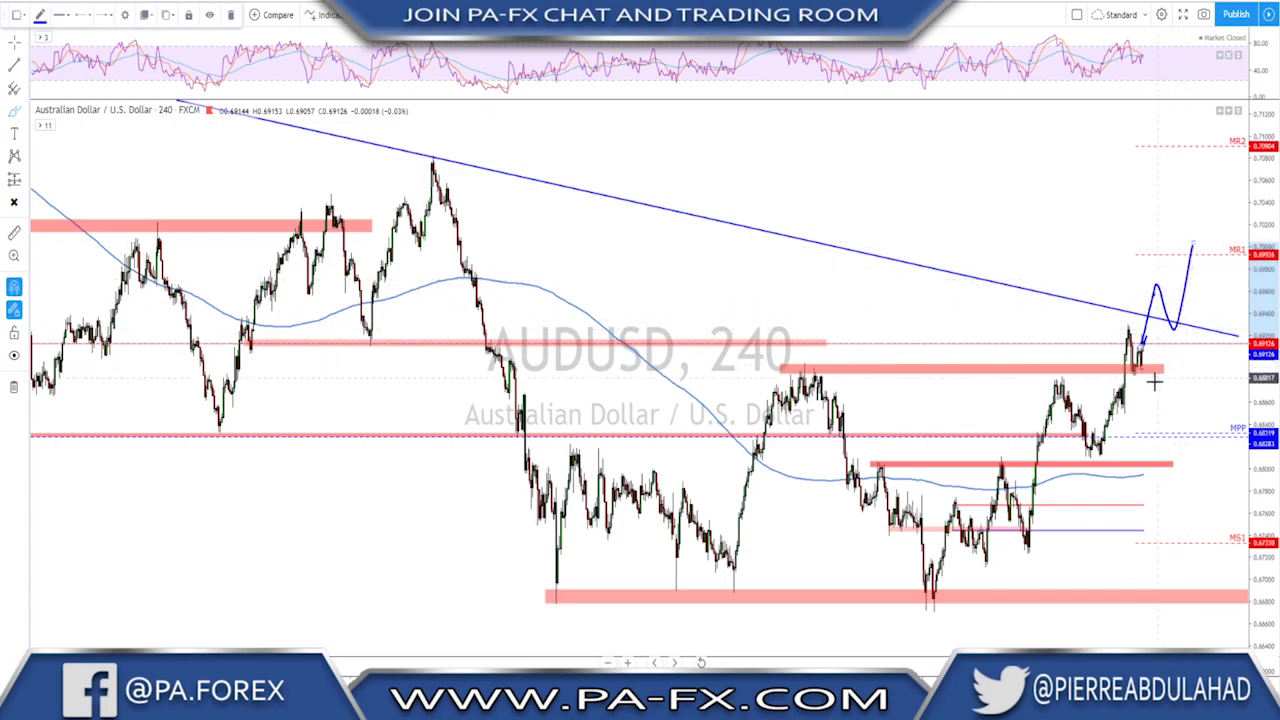
key(ctrl+z)
scroll(1157, 403, up, 1)
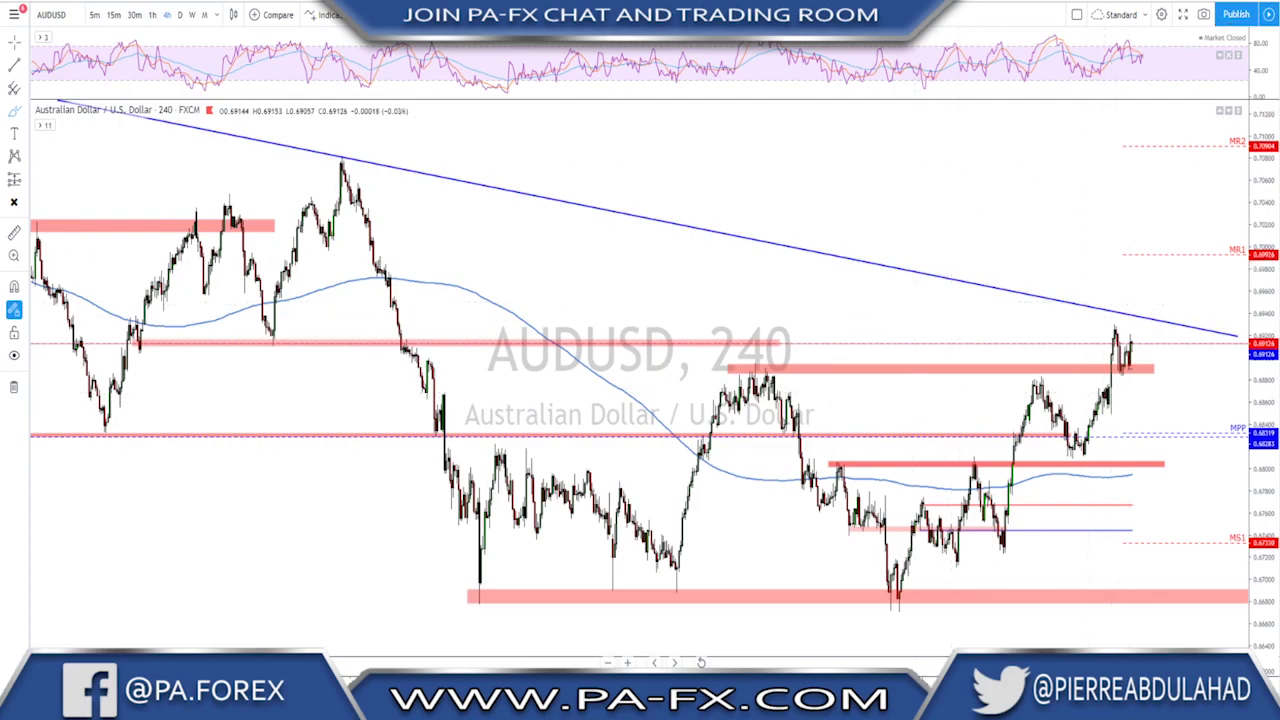
key(alt+w)
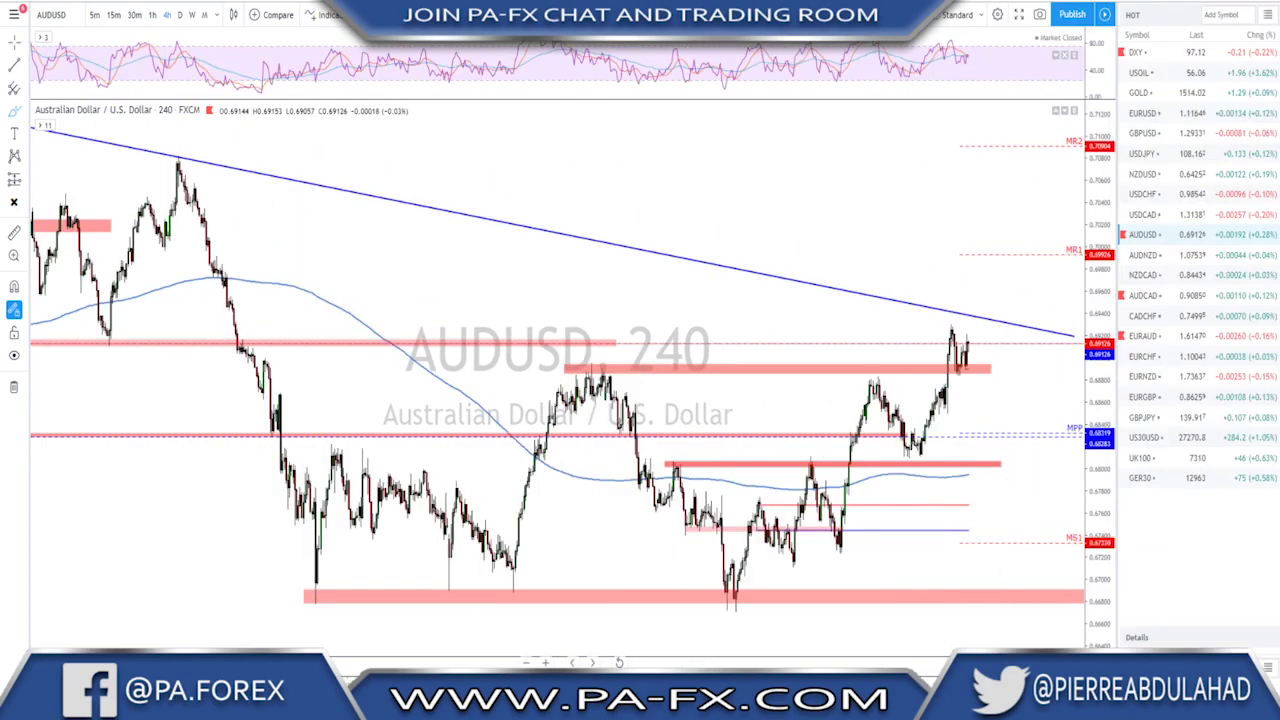
key(alt+w)
scroll(925, 280, down, 2)
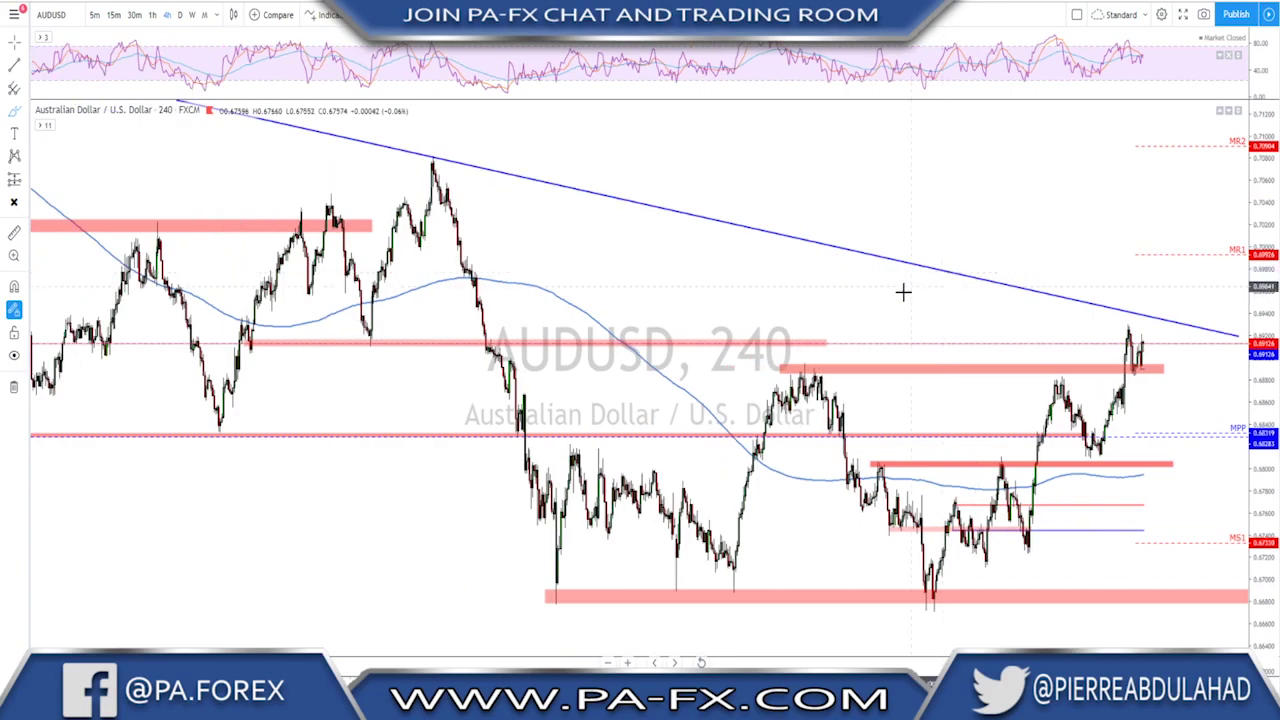
scroll(877, 278, down, 1)
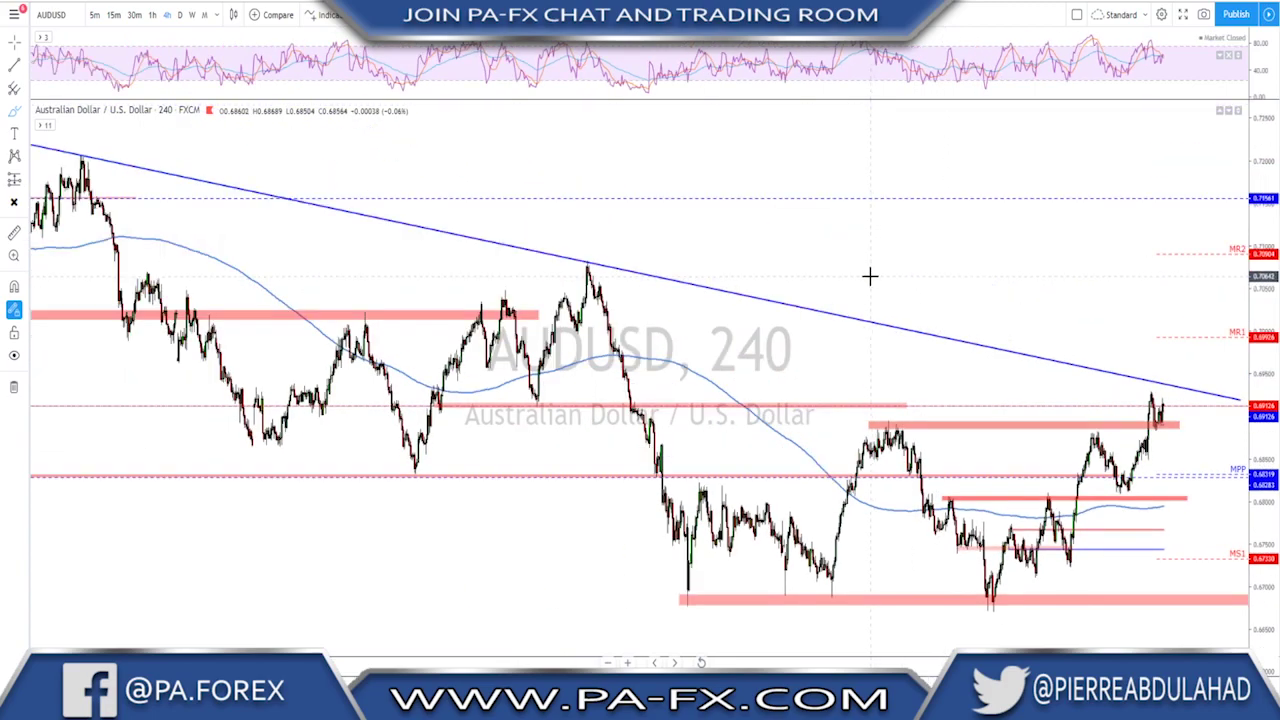